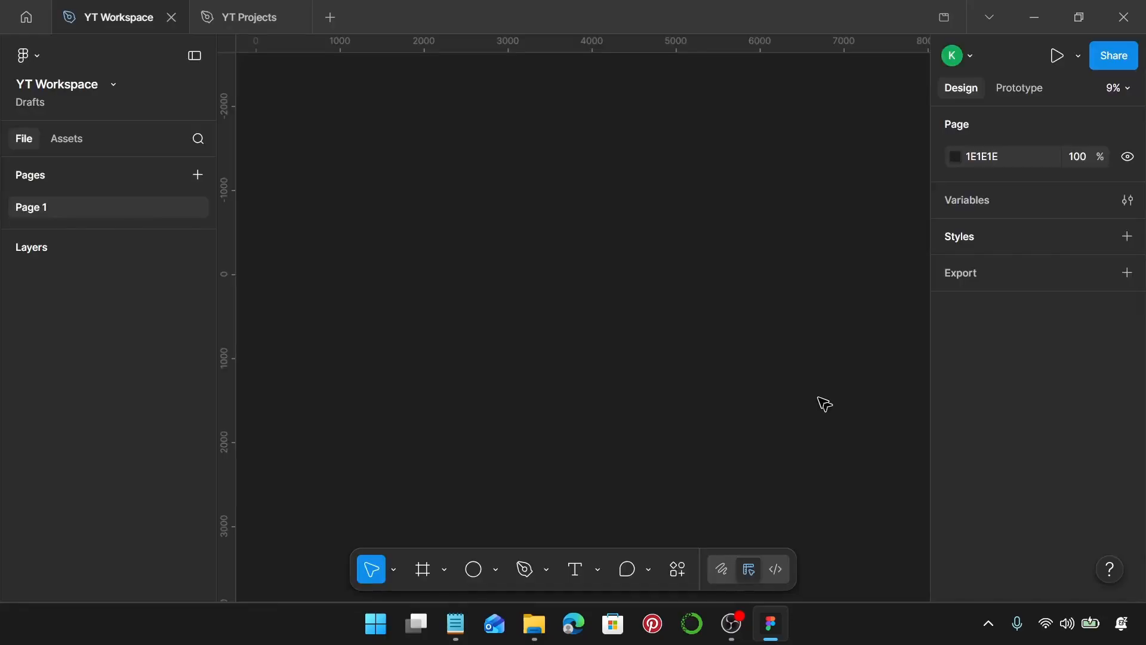
Create an iPhone 16 & 17 Pro Max frame of 440 × 956.
{"action": "key", "text": "f"}
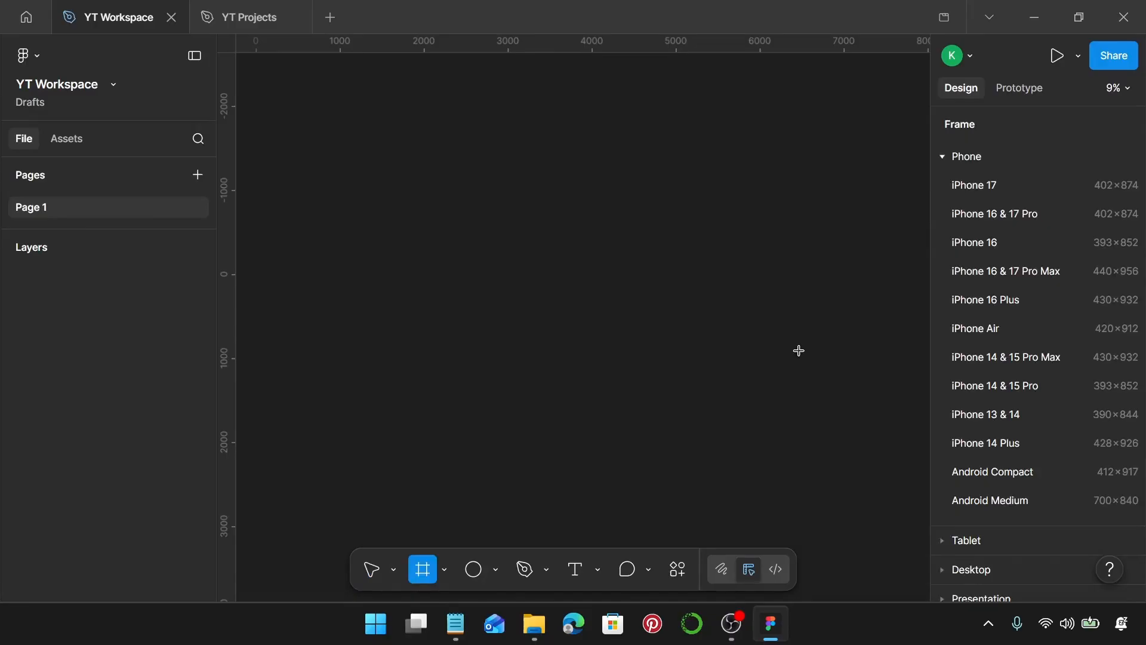
{"action": "left_click", "coordinate": [1045, 274]}
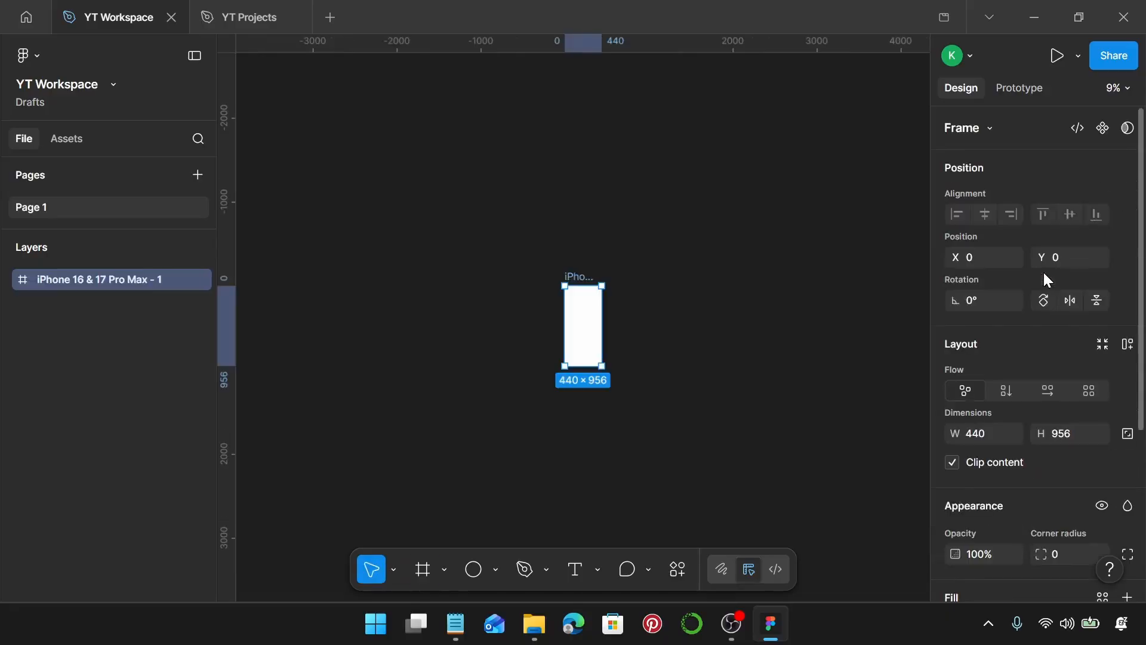
{"action": "scroll", "coordinate": [614, 358], "scroll_direction": "up", "scroll_amount": 5}
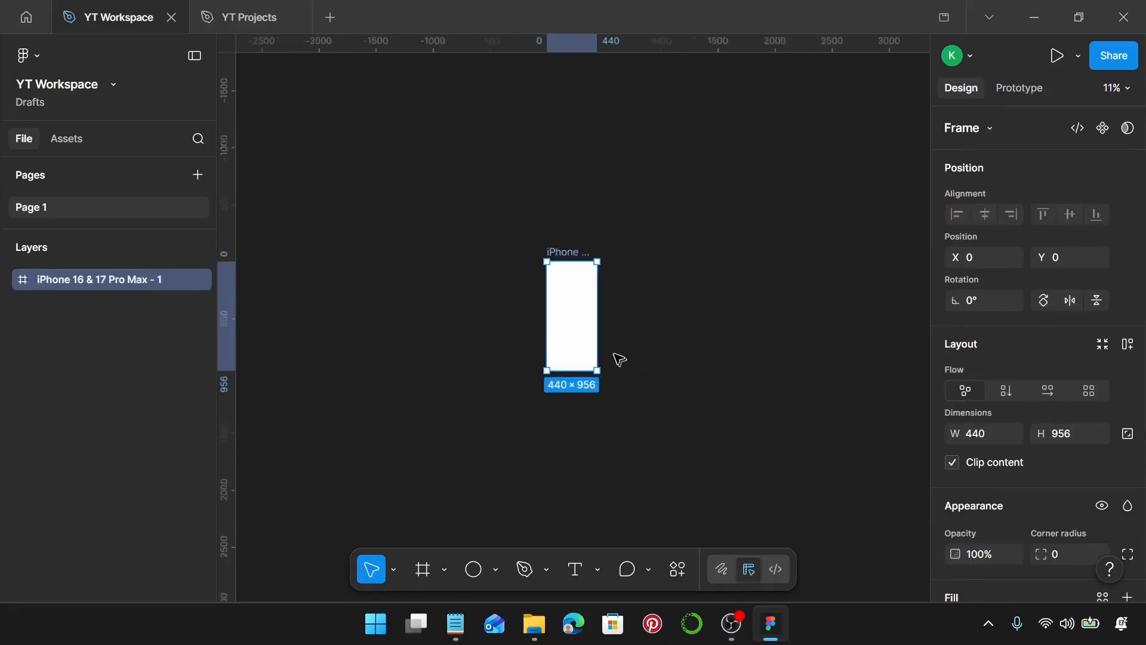
Set the frame's fill colour to FFCC3C.
{"action": "scroll", "coordinate": [1011, 392], "scroll_direction": "down", "scroll_amount": 3}
{"action": "scroll", "coordinate": [1008, 387], "scroll_direction": "down", "scroll_amount": 1}
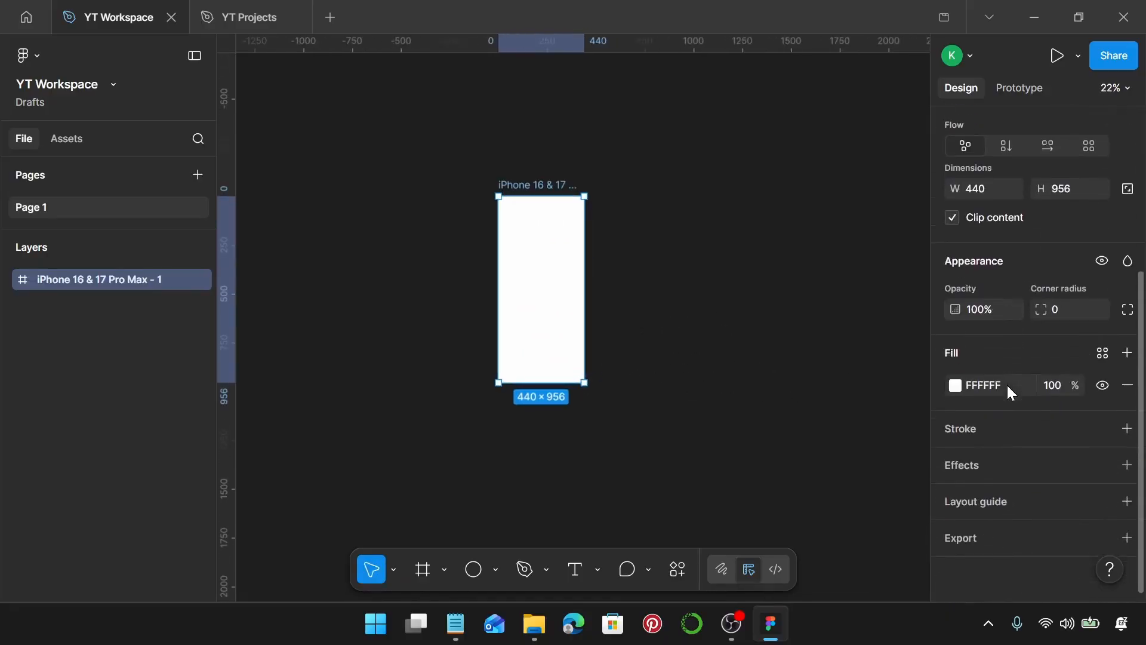
{"action": "left_click", "coordinate": [975, 386]}
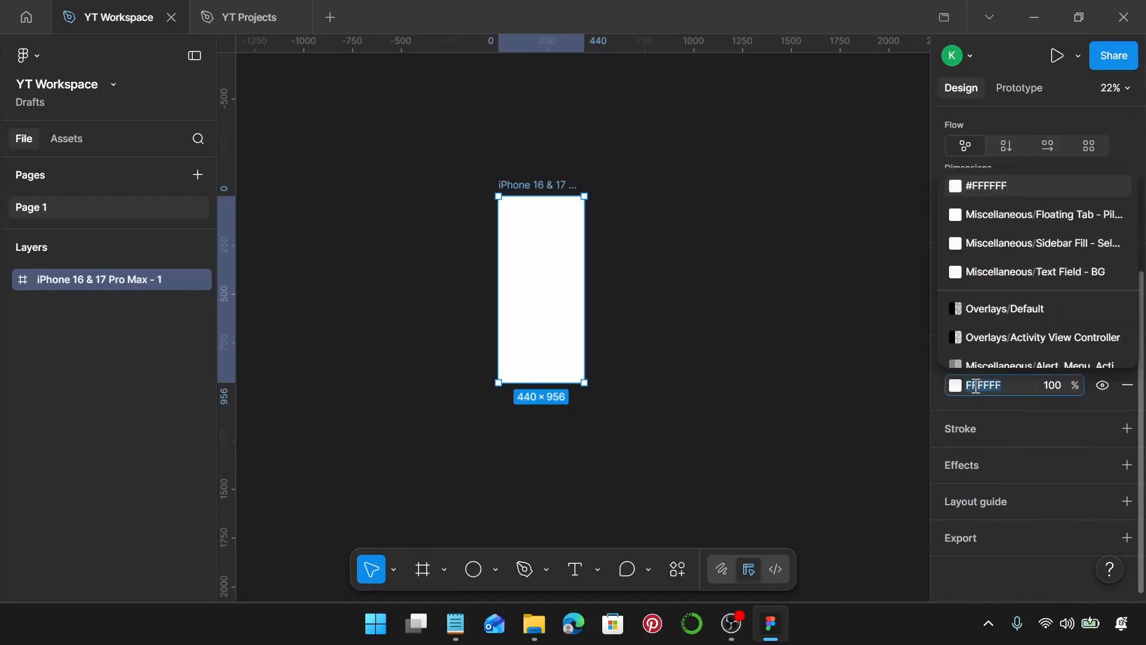
{"action": "type", "text": "ffc"}
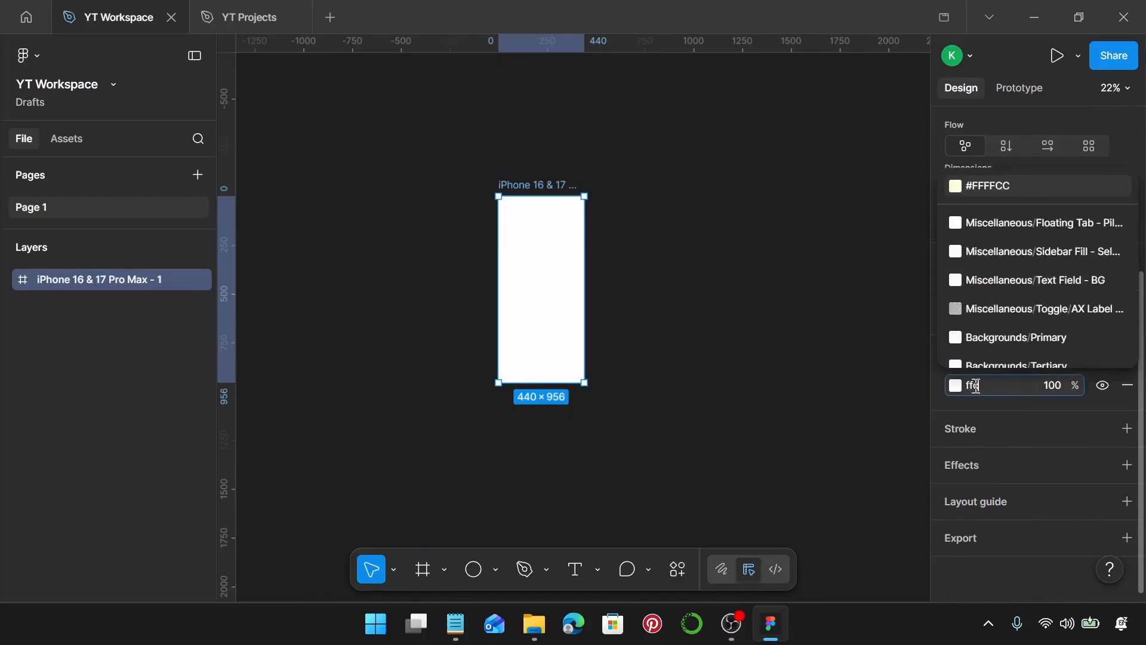
{"action": "type", "text": "c3c"}
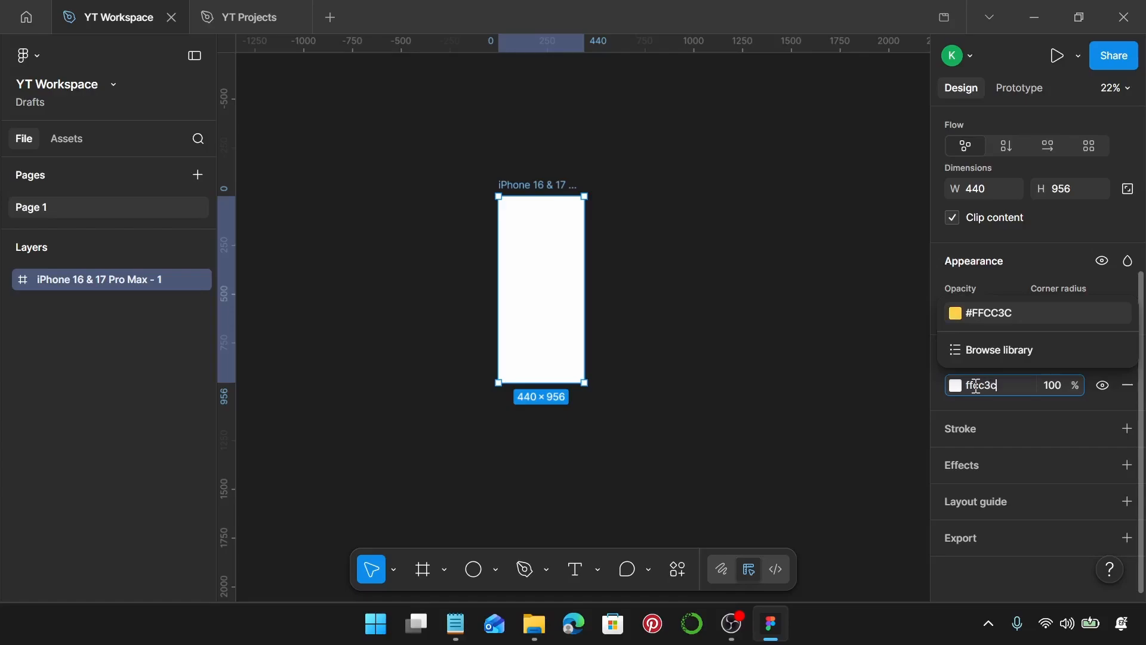
{"action": "key", "text": "Return"}
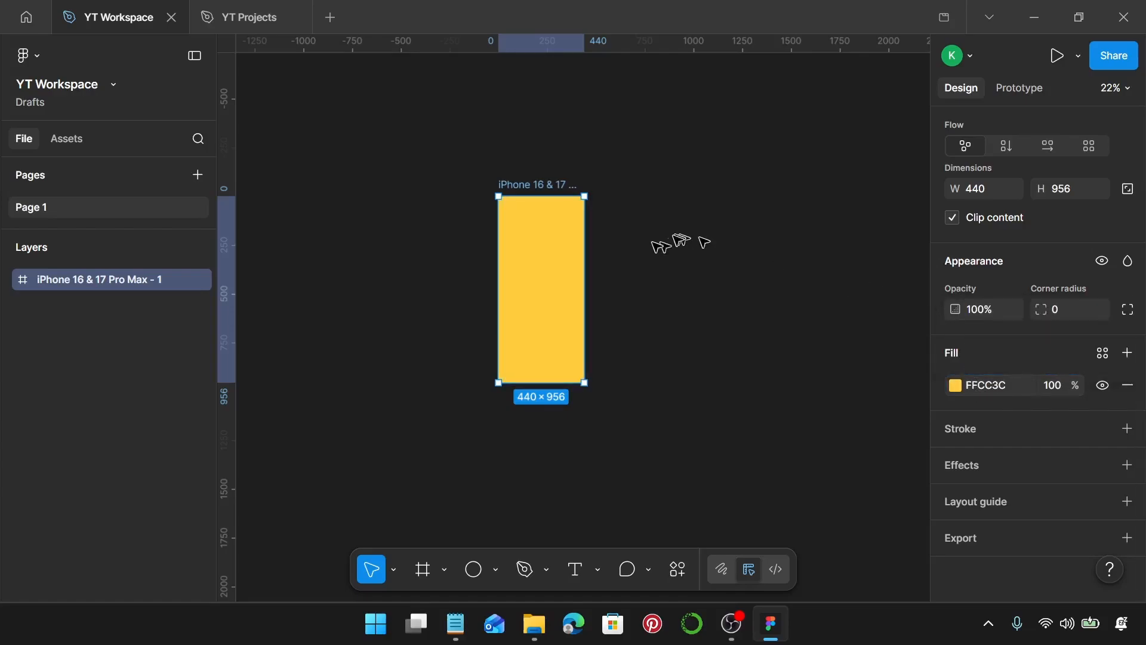
Open the Iconify plugin on the frame and search its icons for bee.
{"action": "scroll", "coordinate": [553, 290], "scroll_direction": "up", "scroll_amount": 3}
{"action": "right_click", "coordinate": [553, 291]}
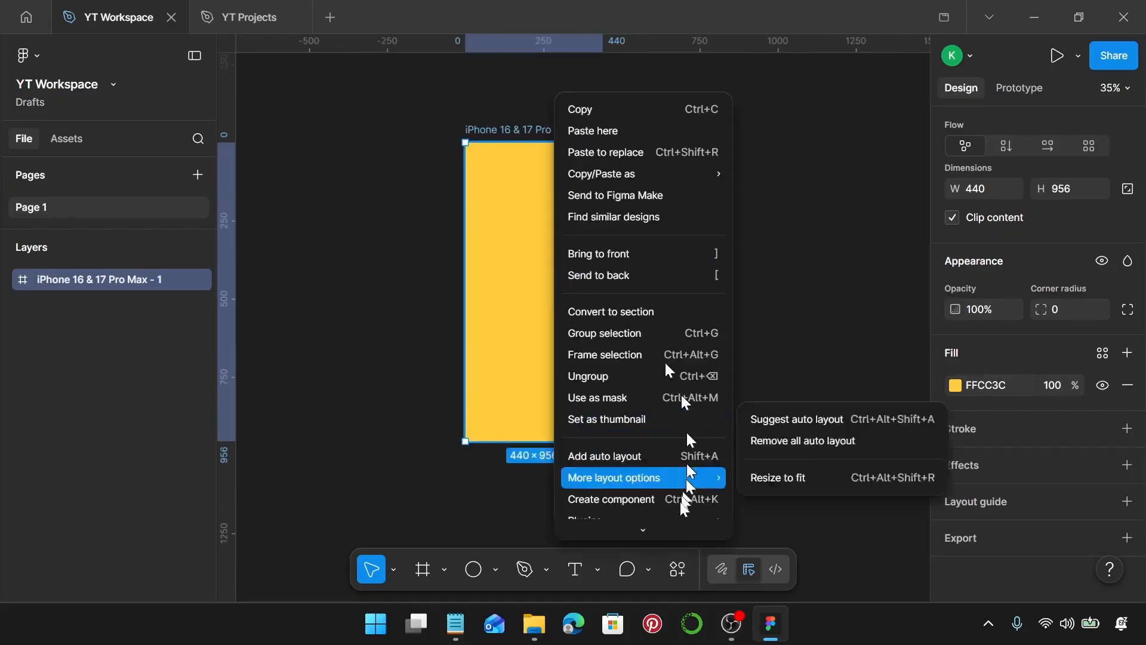
{"action": "mouse_move", "coordinate": [701, 412]}
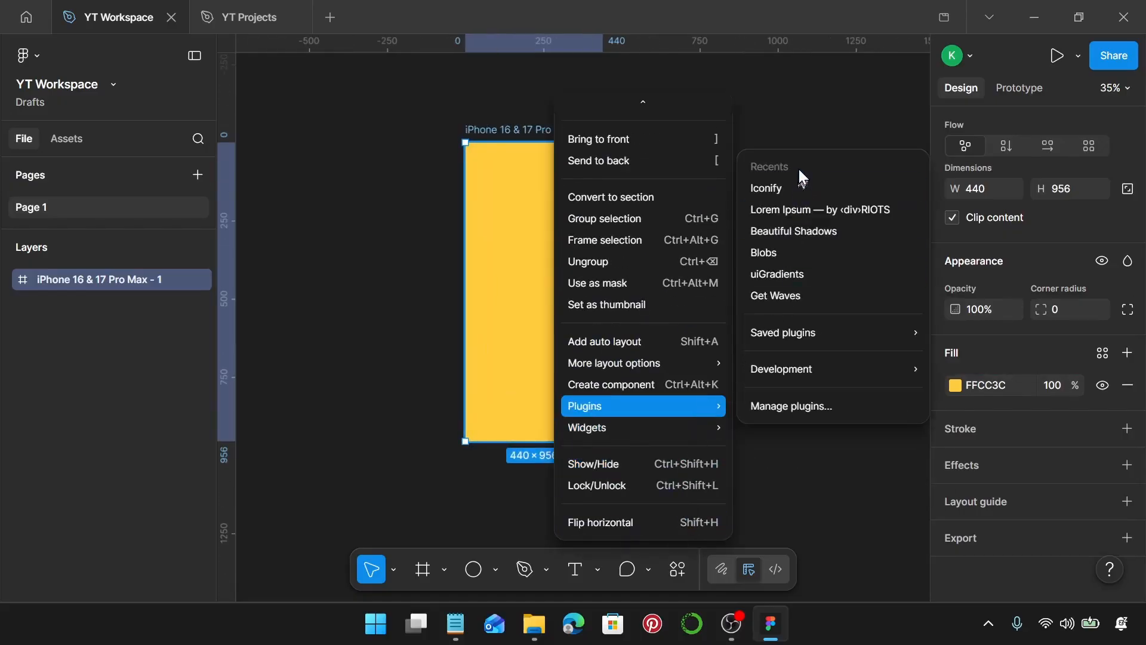
{"action": "left_click", "coordinate": [803, 189]}
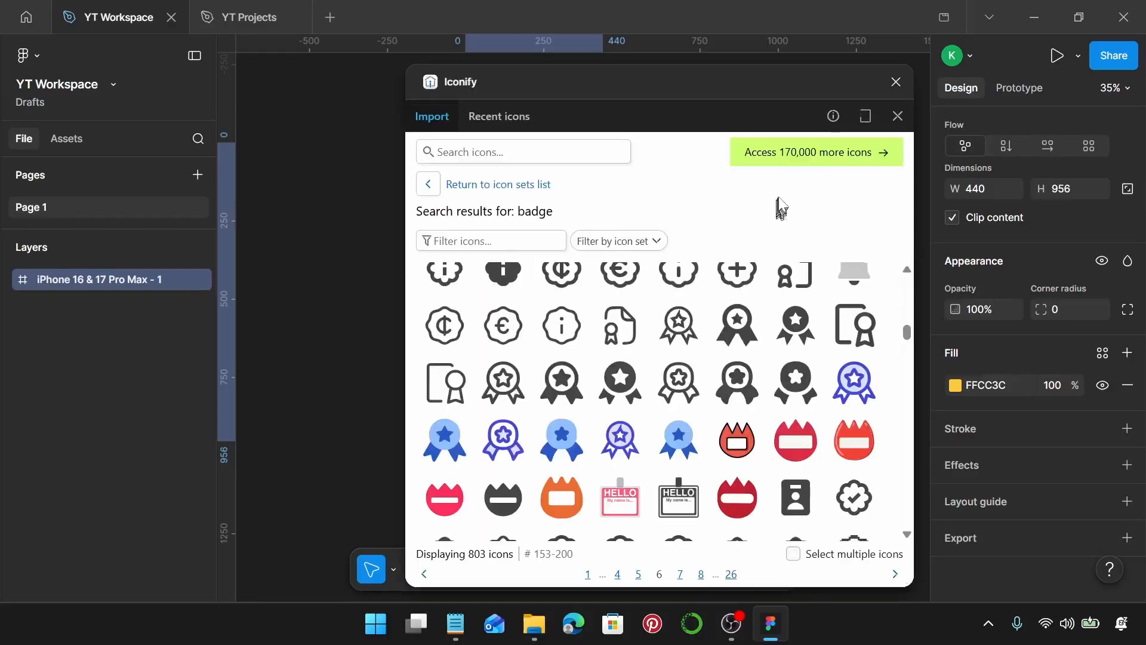
{"action": "left_click", "coordinate": [560, 151]}
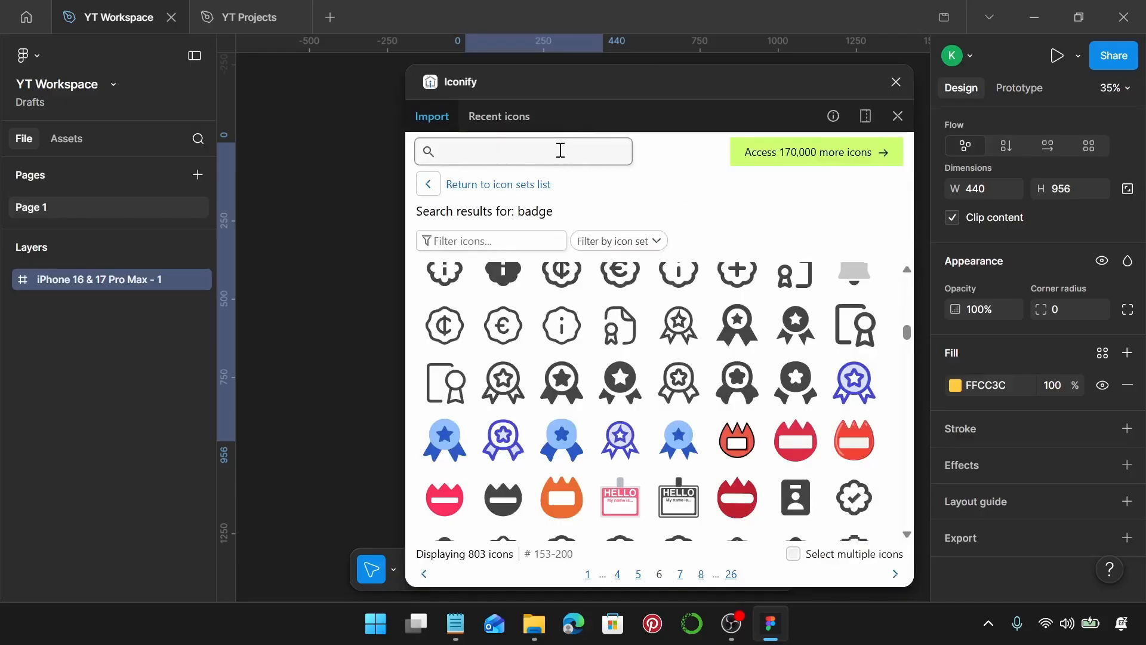
{"action": "type", "text": "bee"}
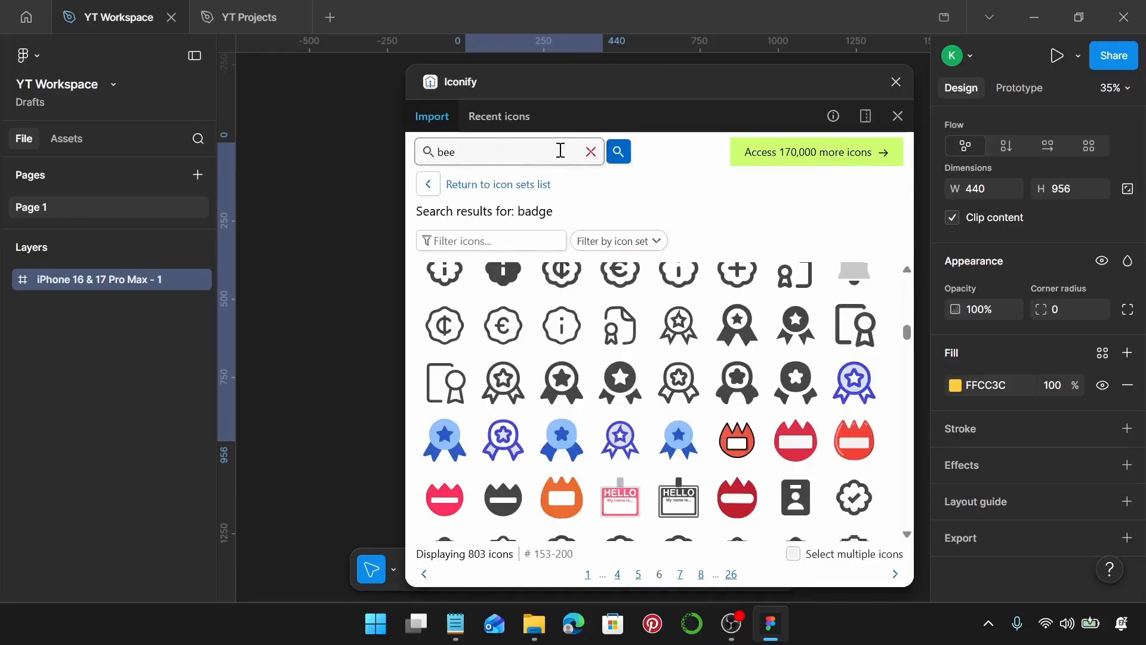
{"action": "key", "text": "Return"}
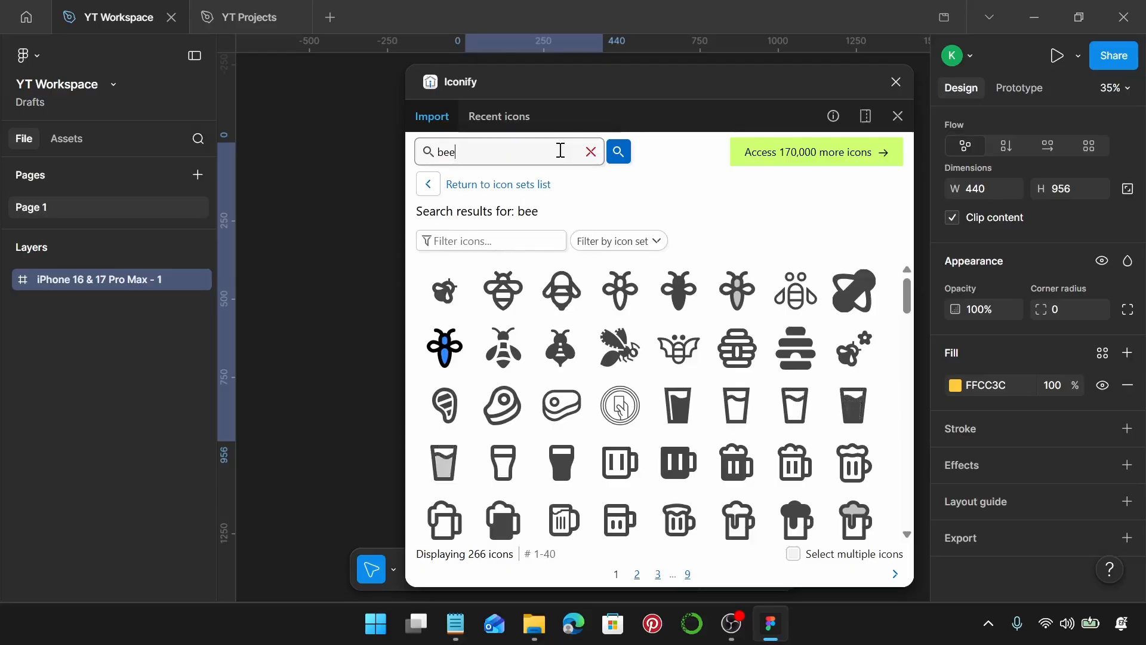
Browse the bee results, then place the pinhead bee icon into the frame and close the plugin.
{"action": "scroll", "coordinate": [693, 469], "scroll_direction": "down", "scroll_amount": 10}
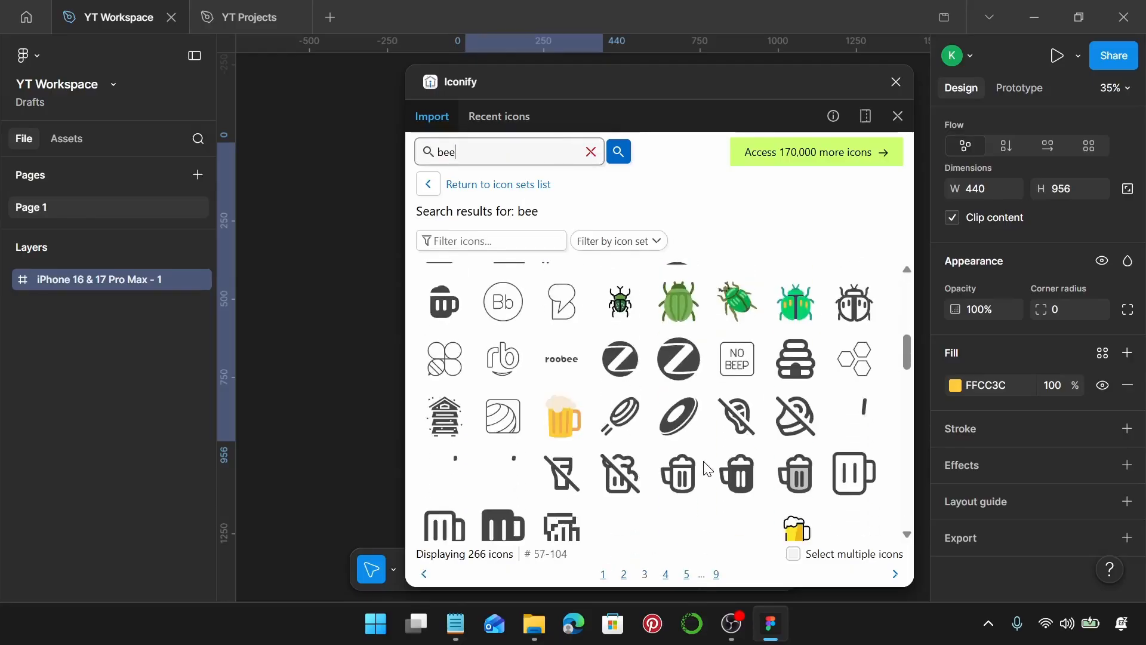
{"action": "scroll", "coordinate": [706, 469], "scroll_direction": "down", "scroll_amount": 10}
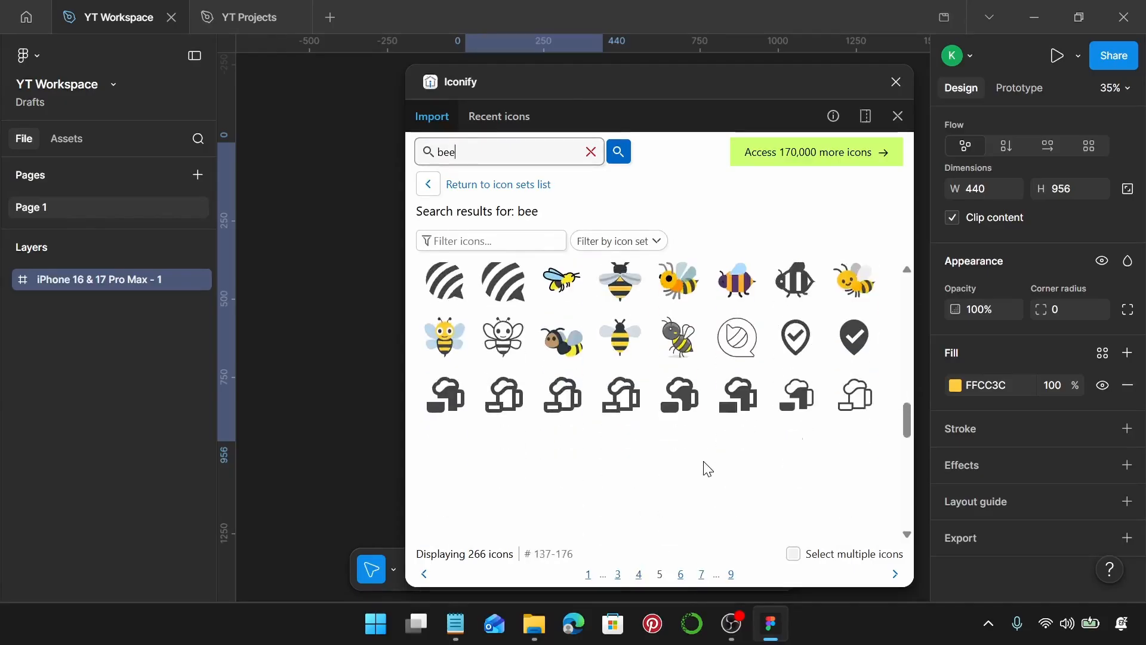
{"action": "scroll", "coordinate": [706, 469], "scroll_direction": "down", "scroll_amount": 4}
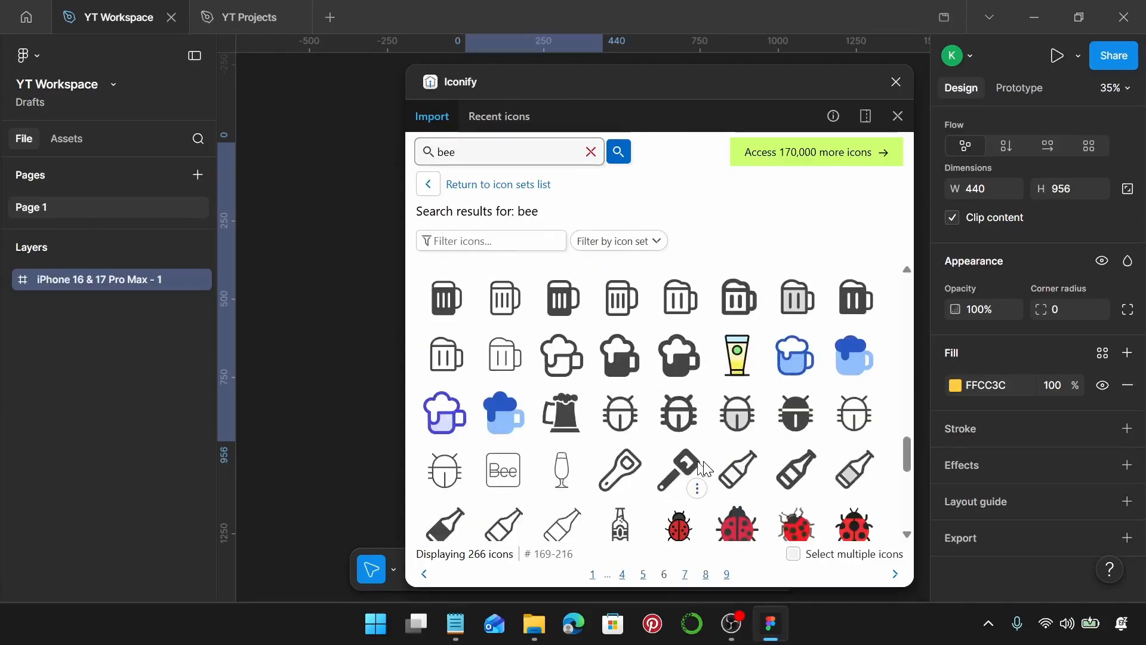
{"action": "scroll", "coordinate": [706, 468], "scroll_direction": "down", "scroll_amount": 8}
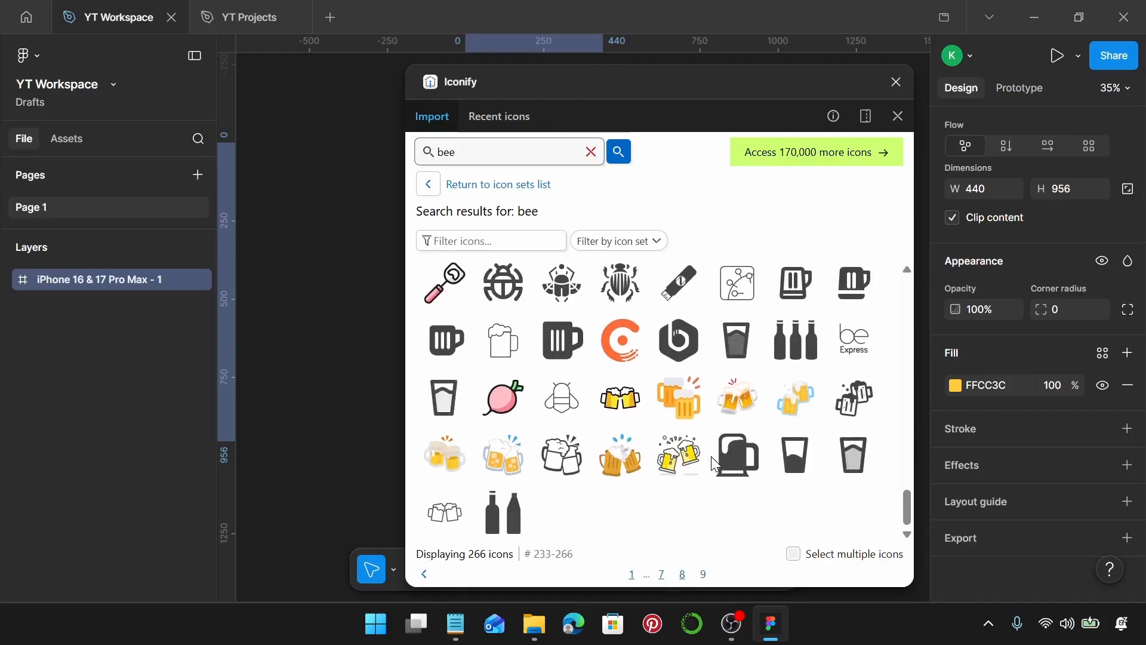
{"action": "scroll", "coordinate": [715, 464], "scroll_direction": "up", "scroll_amount": 20}
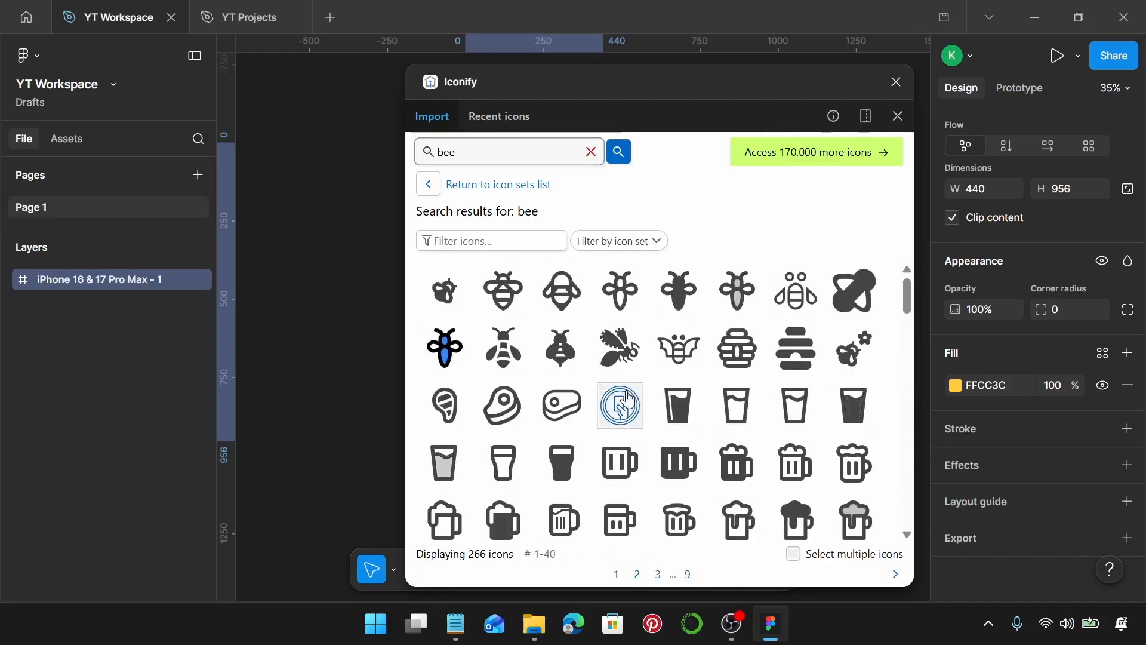
{"action": "left_click", "coordinate": [503, 352]}
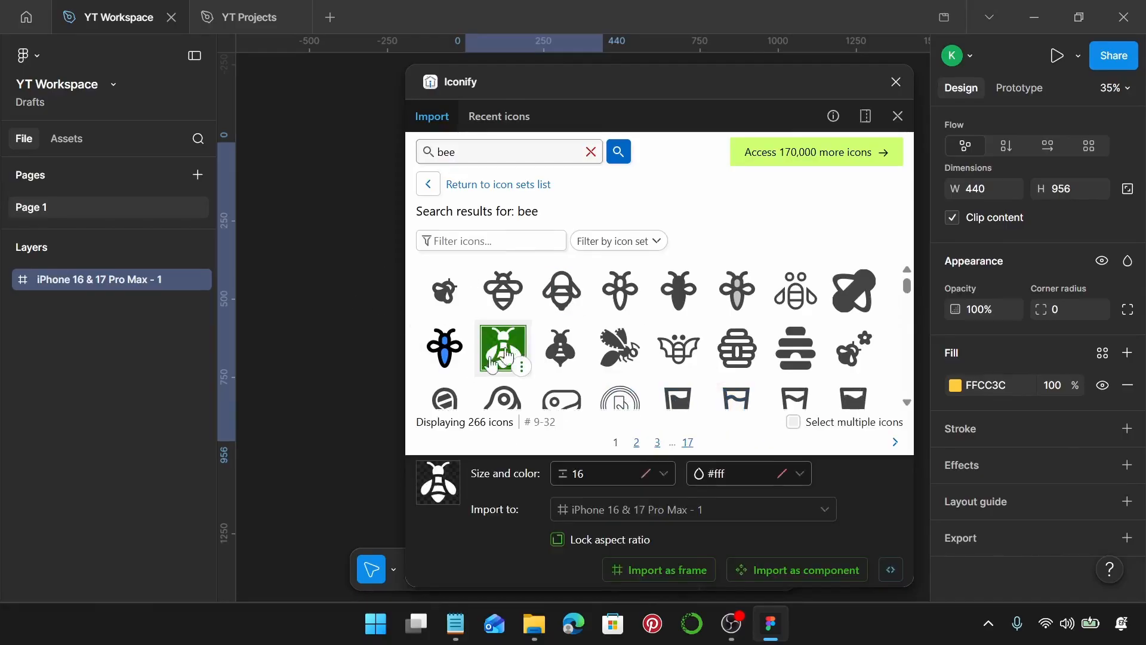
{"action": "scroll", "coordinate": [364, 348], "scroll_direction": "right", "scroll_amount": 4}
{"action": "left_click_drag", "start_coordinate": [499, 343], "coordinate": [306, 254]}
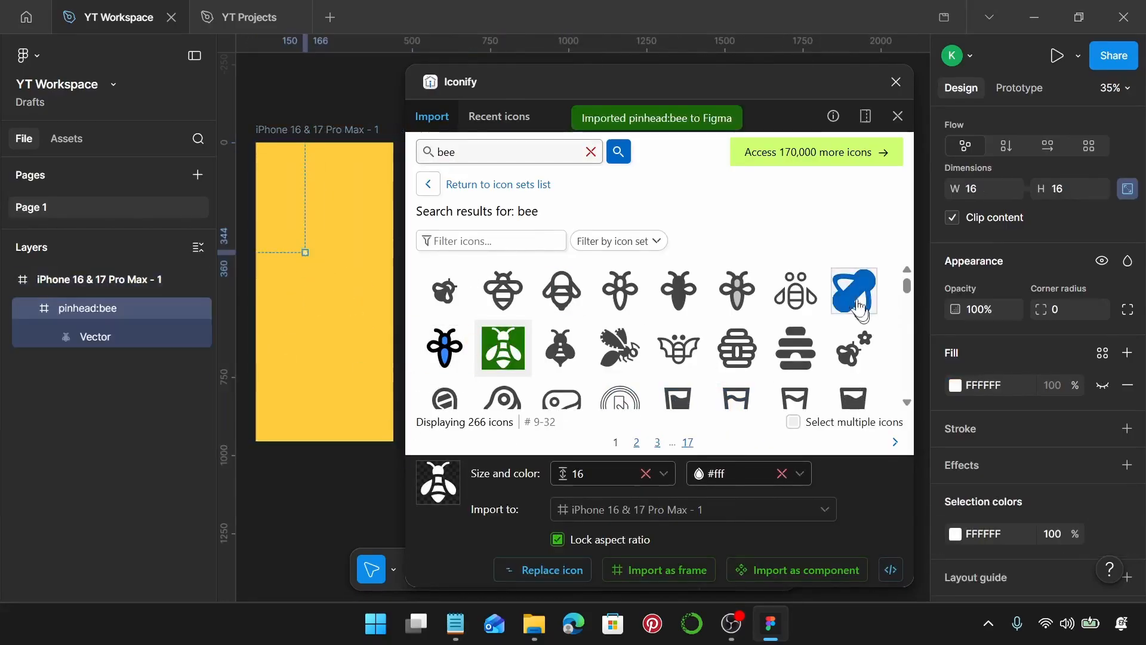
{"action": "left_click", "coordinate": [896, 81]}
Resize the bee icon to 100 × 100.
{"action": "scroll", "coordinate": [301, 253], "scroll_direction": "up", "scroll_amount": 5}
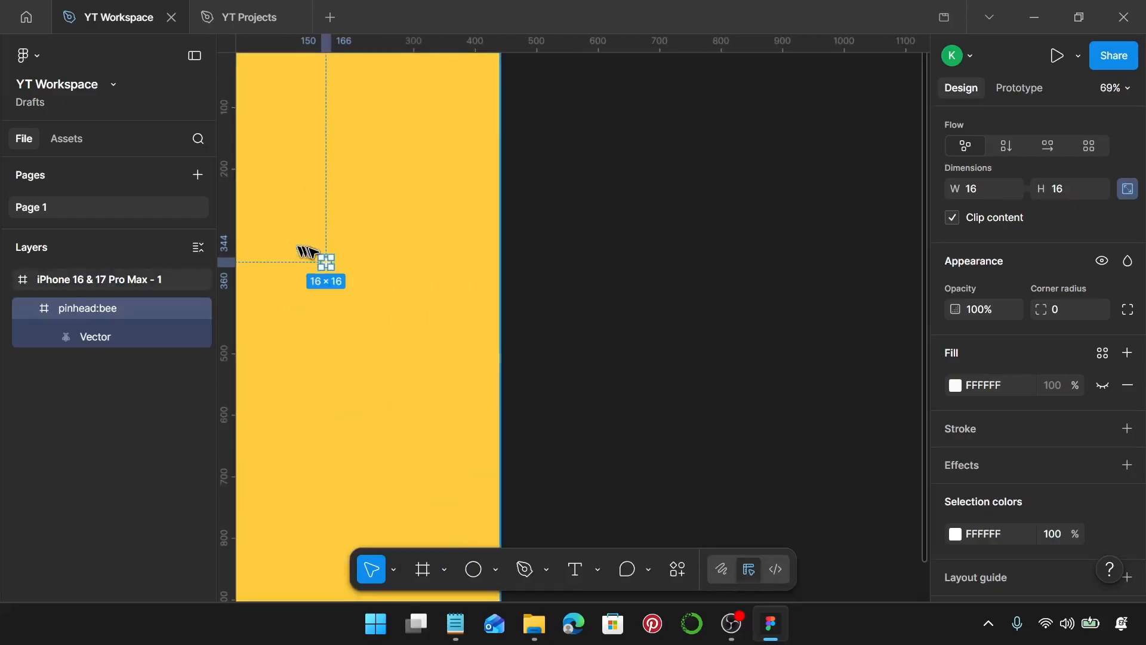
{"action": "scroll", "coordinate": [307, 252], "scroll_direction": "up", "scroll_amount": 4}
{"action": "scroll", "coordinate": [1037, 364], "scroll_direction": "down", "scroll_amount": 3}
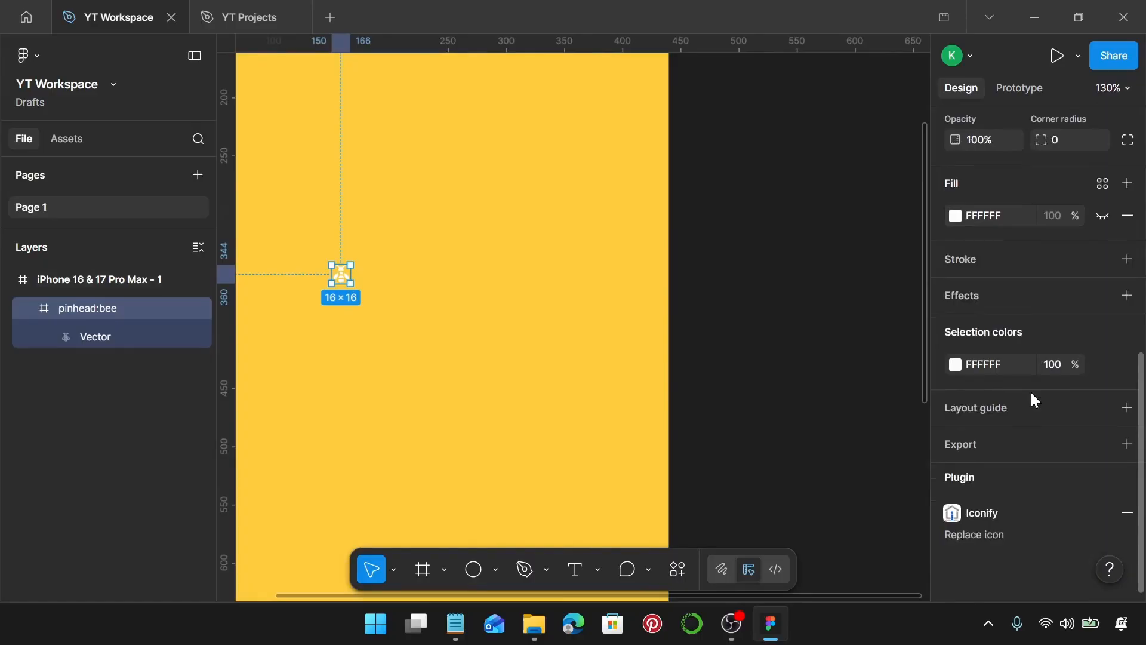
{"action": "scroll", "coordinate": [1032, 393], "scroll_direction": "up", "scroll_amount": 5}
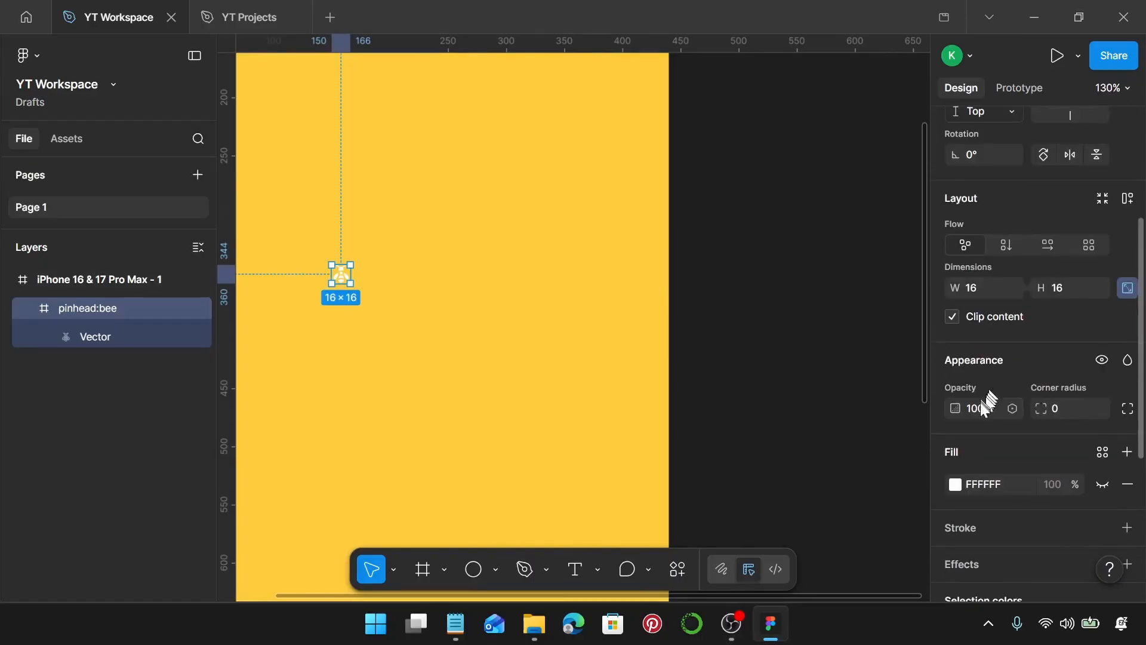
{"action": "left_click", "coordinate": [991, 287]}
{"action": "type", "text": "100"}
{"action": "key", "text": "Return"}
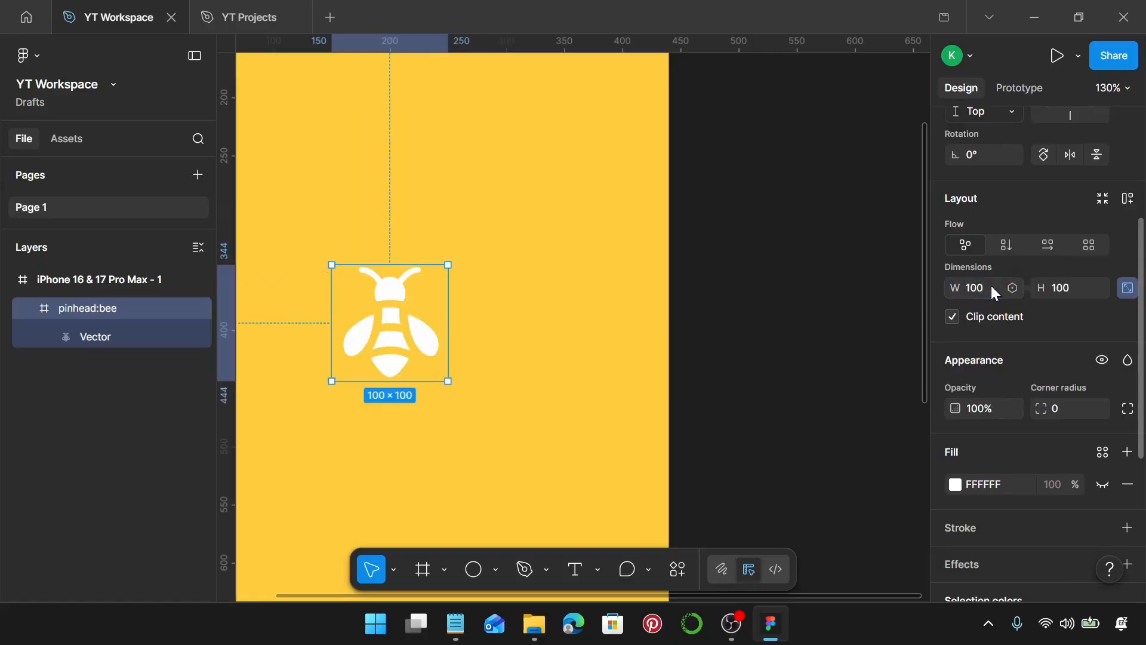
Duplicate the bee icon and scatter the copies around the yellow frame.
{"action": "scroll", "coordinate": [574, 454], "scroll_direction": "down", "scroll_amount": 5}
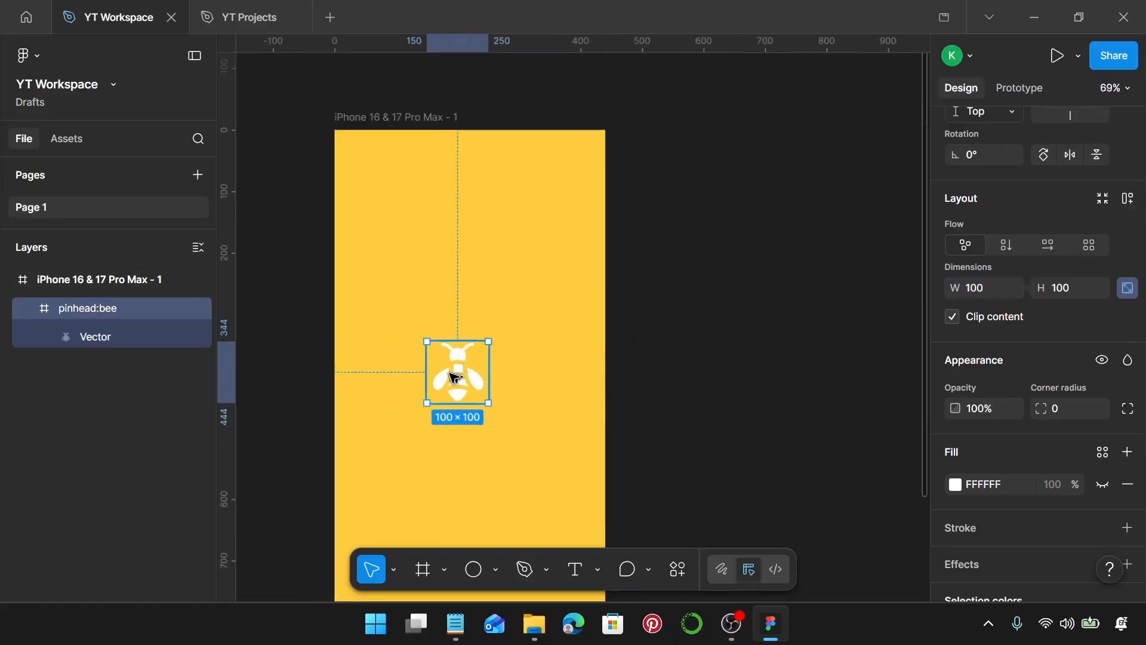
{"action": "left_click_drag", "start_coordinate": [453, 376], "coordinate": [550, 523]}
{"action": "scroll", "coordinate": [551, 525], "scroll_direction": "down", "scroll_amount": 4}
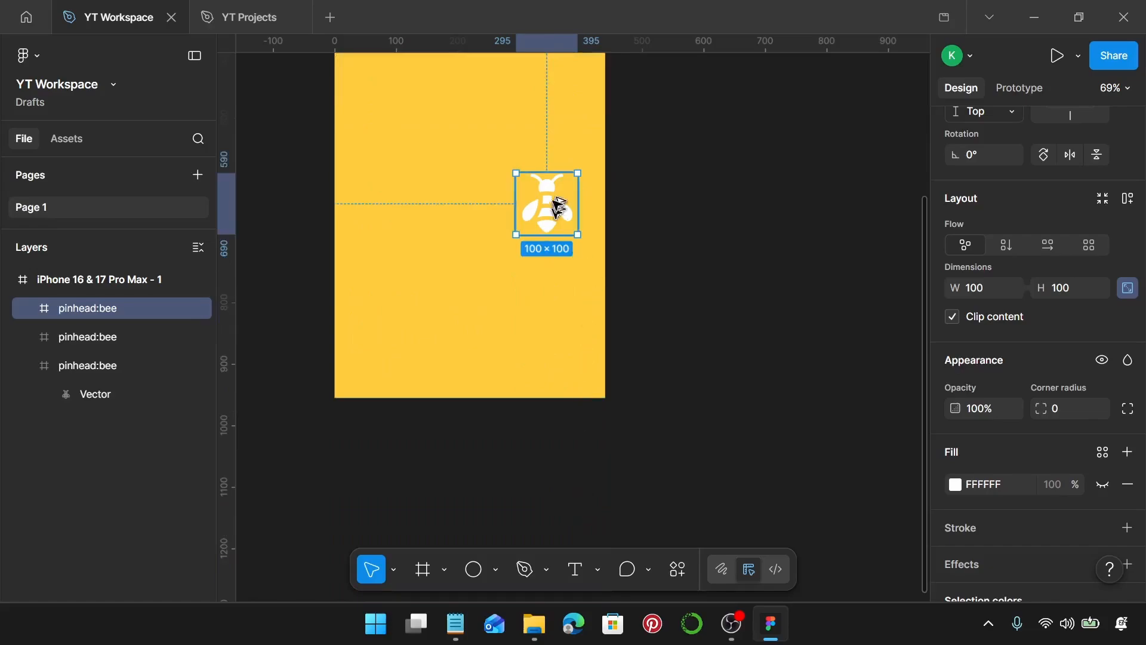
{"action": "left_click_drag", "start_coordinate": [545, 191], "coordinate": [398, 342]}
{"action": "scroll", "coordinate": [542, 333], "scroll_direction": "up", "scroll_amount": 1}
{"action": "scroll", "coordinate": [542, 333], "scroll_direction": "up", "scroll_amount": 5}
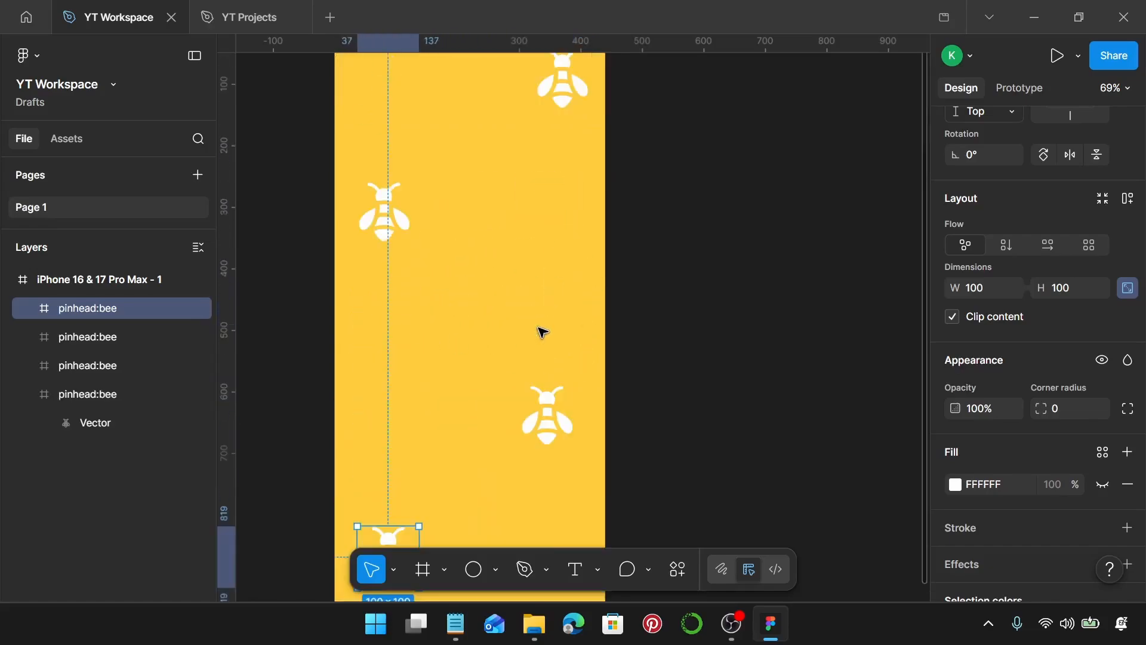
Change the top-right bee's colour to black 000000.
{"action": "left_click", "coordinate": [570, 185]}
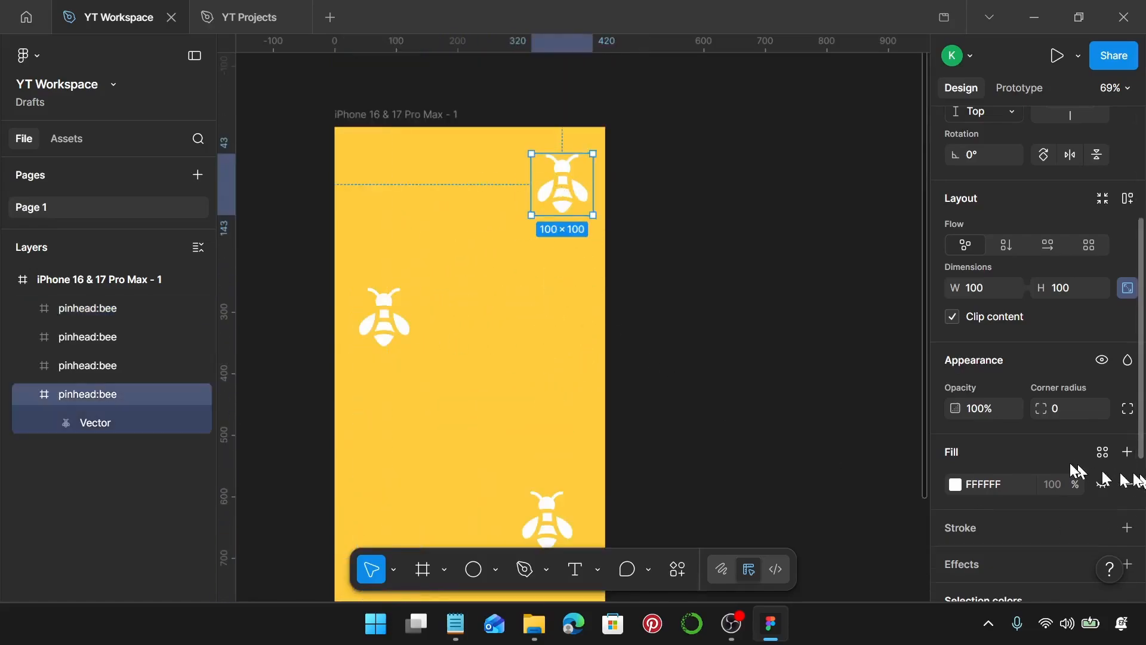
{"action": "scroll", "coordinate": [1015, 448], "scroll_direction": "down", "scroll_amount": 3}
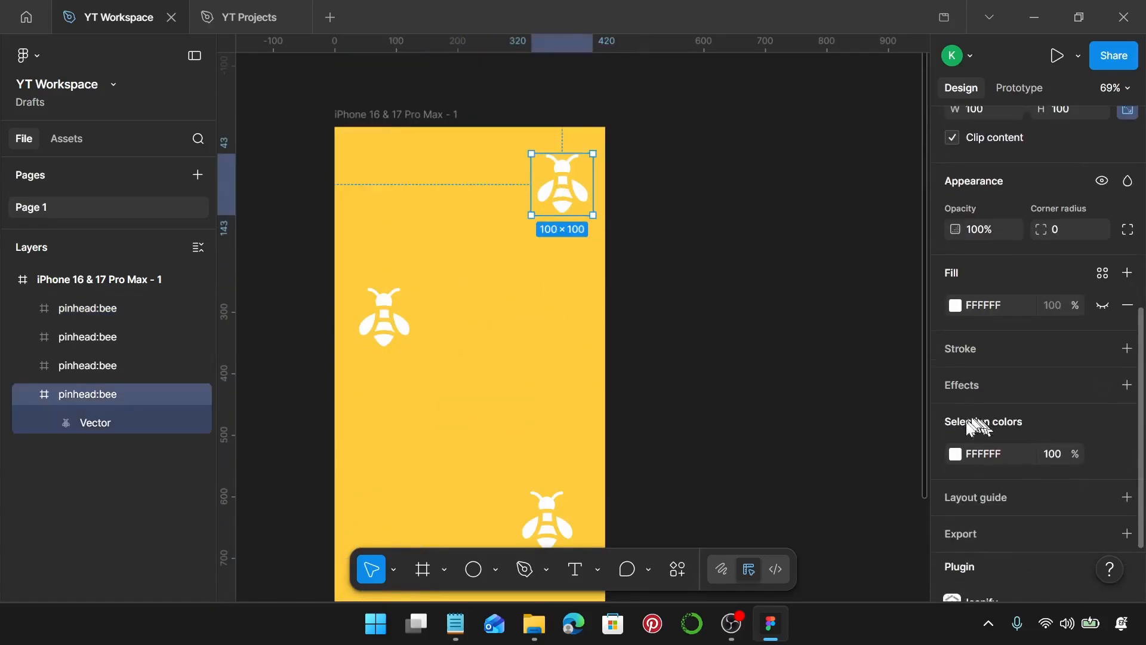
{"action": "left_click", "coordinate": [955, 454]}
{"action": "left_click", "coordinate": [797, 327]}
{"action": "left_click_drag", "start_coordinate": [715, 421], "coordinate": [683, 478]}
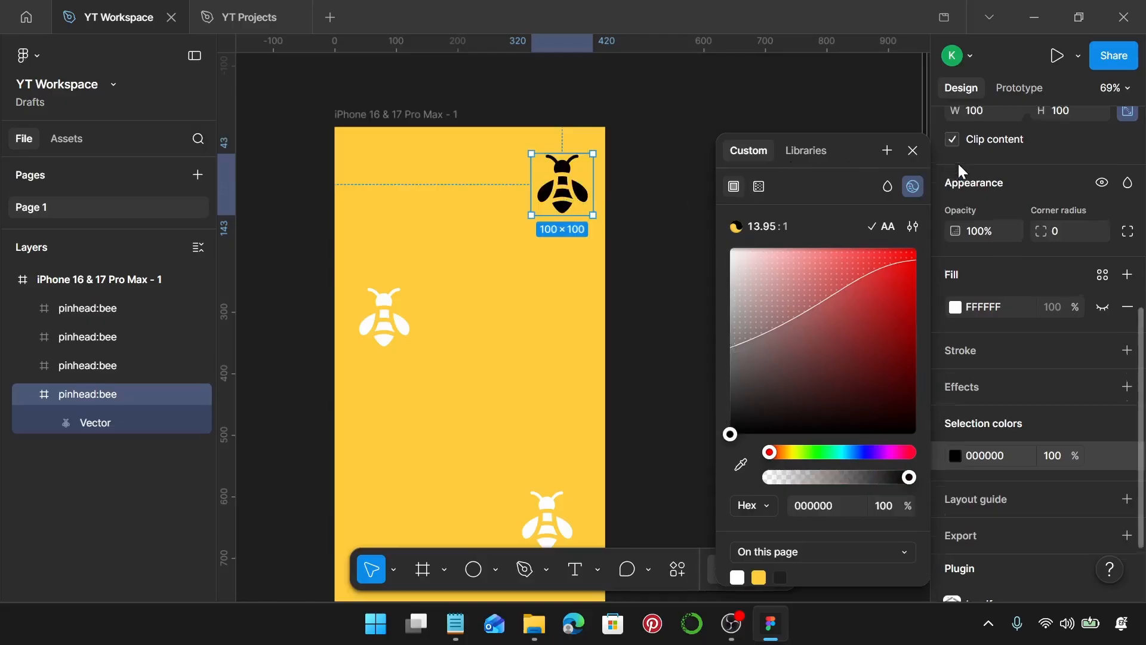
Rotate the top-right bee icon by 57°.
{"action": "scroll", "coordinate": [1009, 203], "scroll_direction": "up", "scroll_amount": 4}
{"action": "scroll", "coordinate": [1009, 310], "scroll_direction": "up", "scroll_amount": 2}
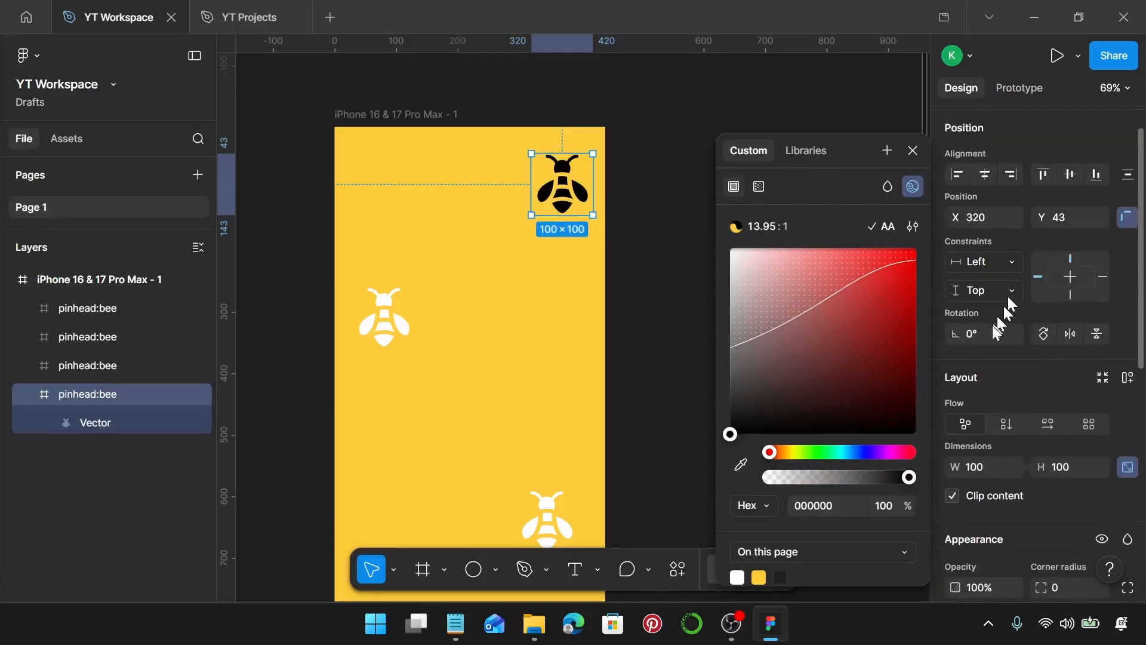
{"action": "left_click", "coordinate": [988, 333]}
{"action": "left_click", "coordinate": [914, 151]}
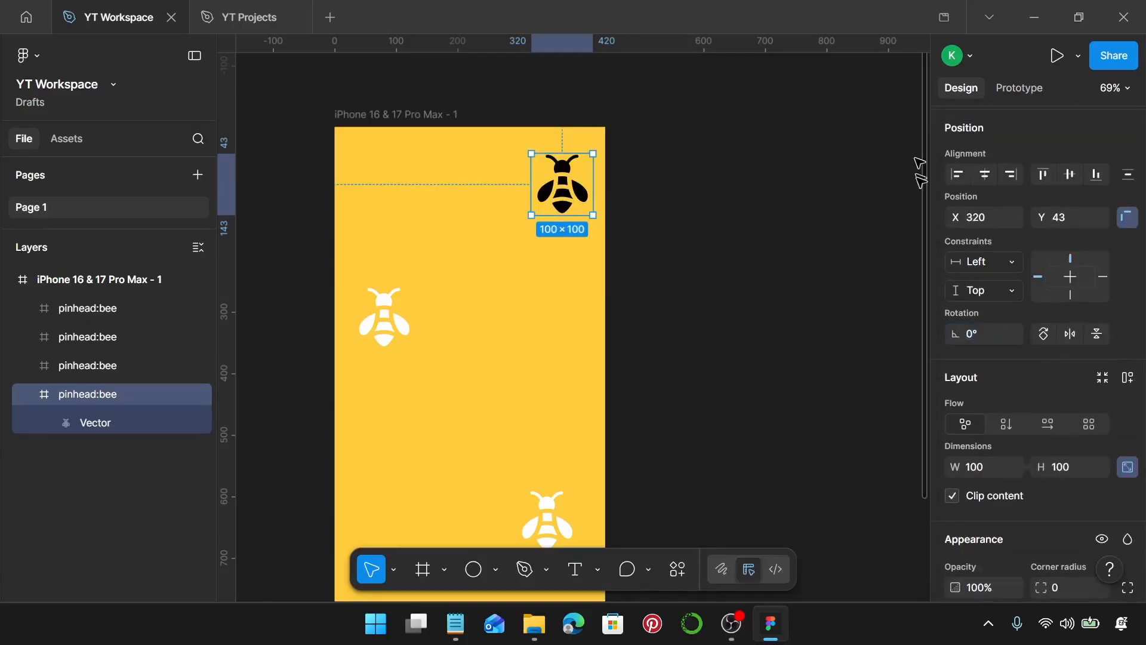
{"action": "left_click", "coordinate": [986, 335]}
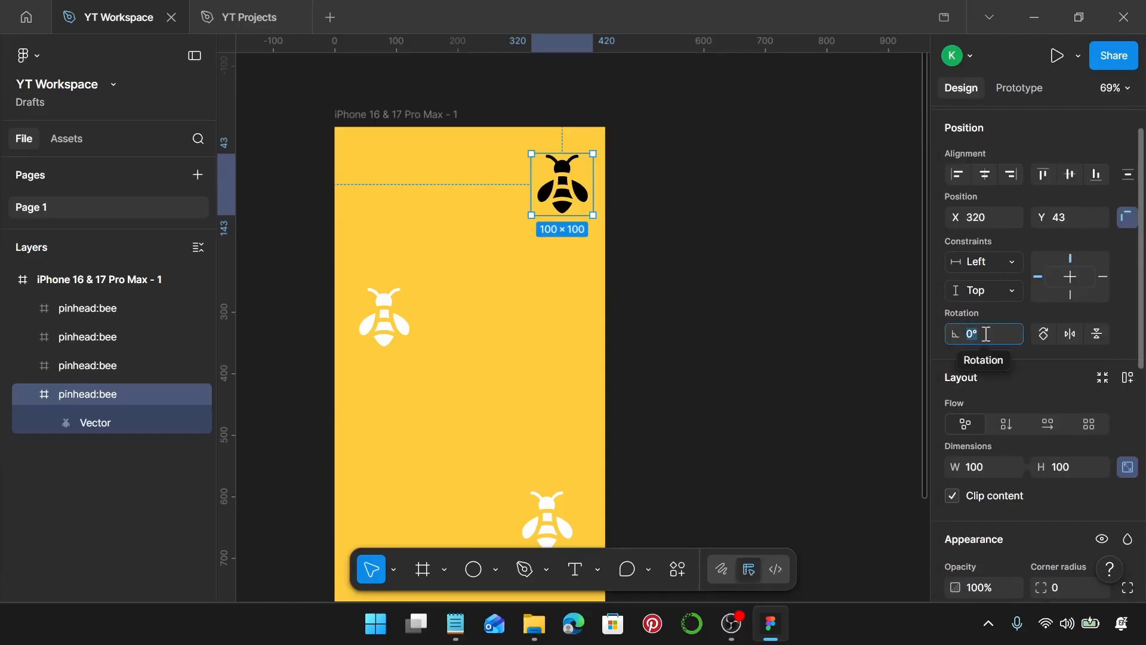
{"action": "type", "text": "57"}
{"action": "key", "text": "Return"}
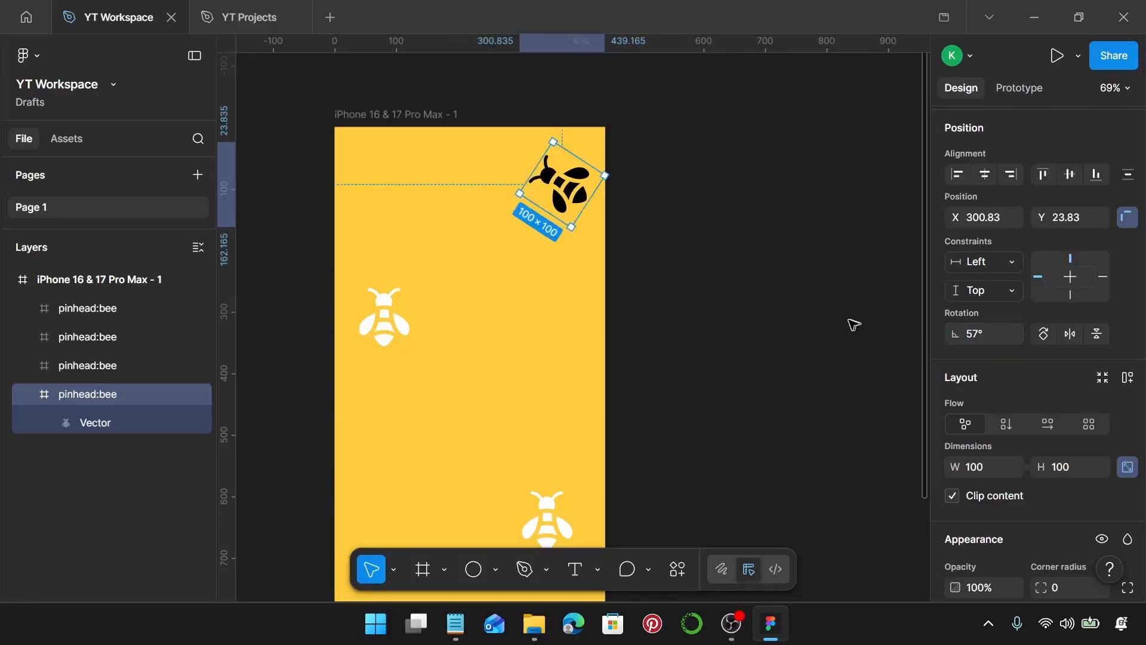
Move the top-right bee up so it sits flush against the frame's top edge.
{"action": "scroll", "coordinate": [578, 210], "scroll_direction": "up", "scroll_amount": 3}
{"action": "left_click_drag", "start_coordinate": [578, 210], "coordinate": [574, 172]}
{"action": "key", "text": "alt"}
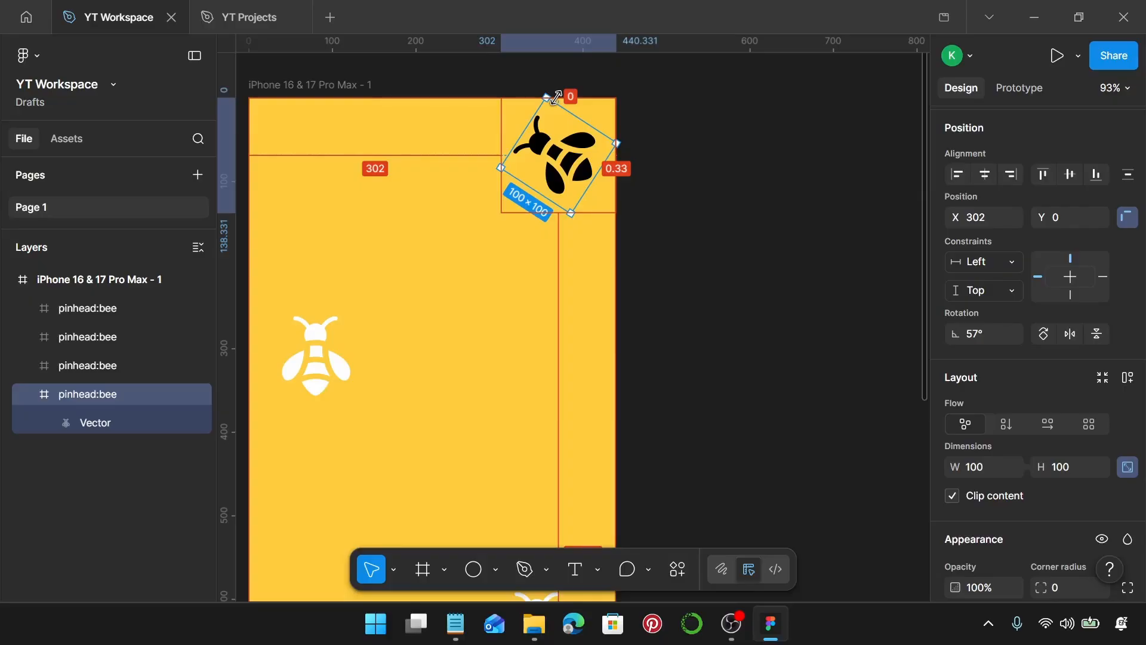
{"action": "left_click_drag", "start_coordinate": [556, 97], "coordinate": [555, 99]}
Resize the white bee on the left side of the frame to 70 × 70.
{"action": "scroll", "coordinate": [499, 268], "scroll_direction": "down", "scroll_amount": 5}
{"action": "left_click", "coordinate": [385, 316]}
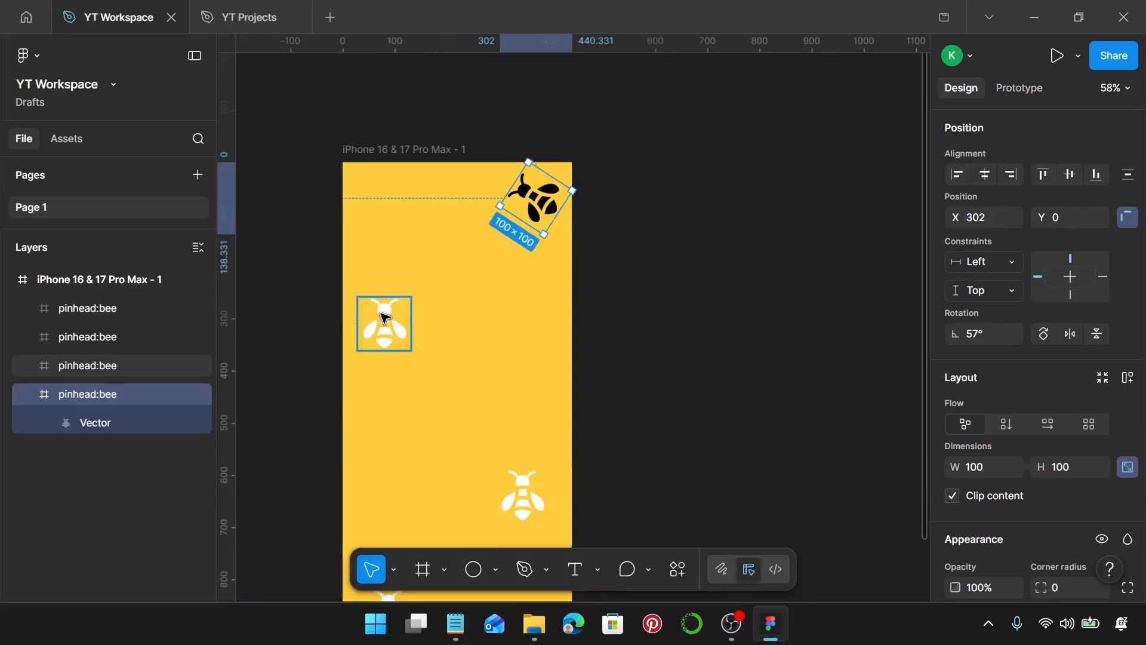
{"action": "scroll", "coordinate": [1052, 383], "scroll_direction": "down", "scroll_amount": 3}
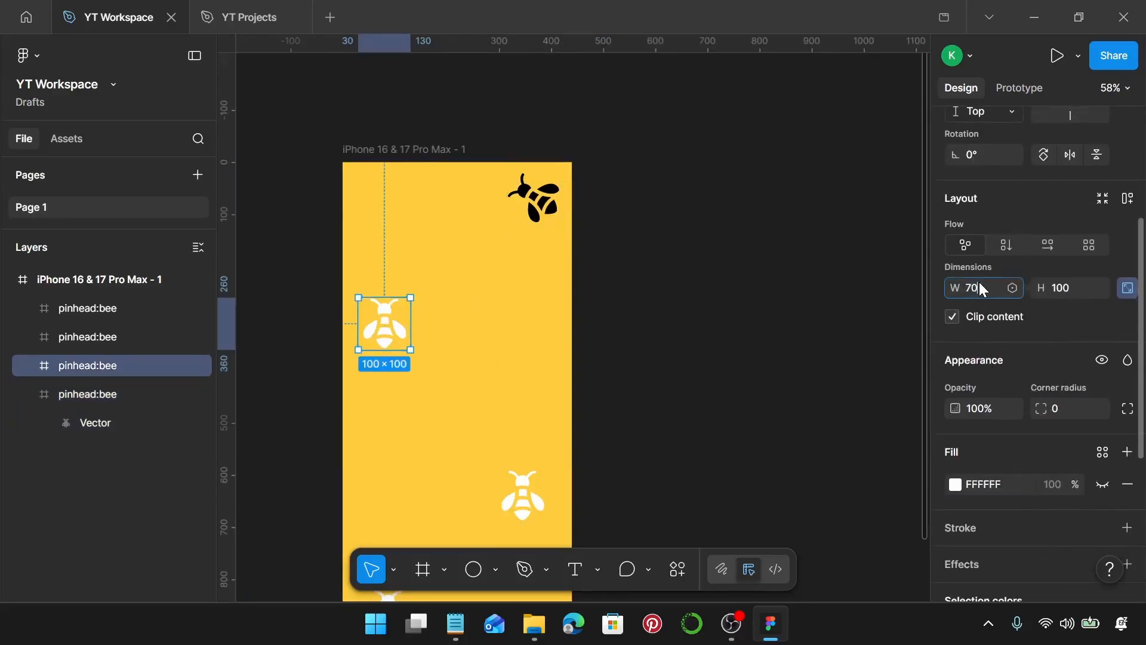
{"action": "type", "text": "70"}
{"action": "key", "text": "Return"}
Set the left bee's rotation to -59°.
{"action": "scroll", "coordinate": [980, 281], "scroll_direction": "up", "scroll_amount": 2}
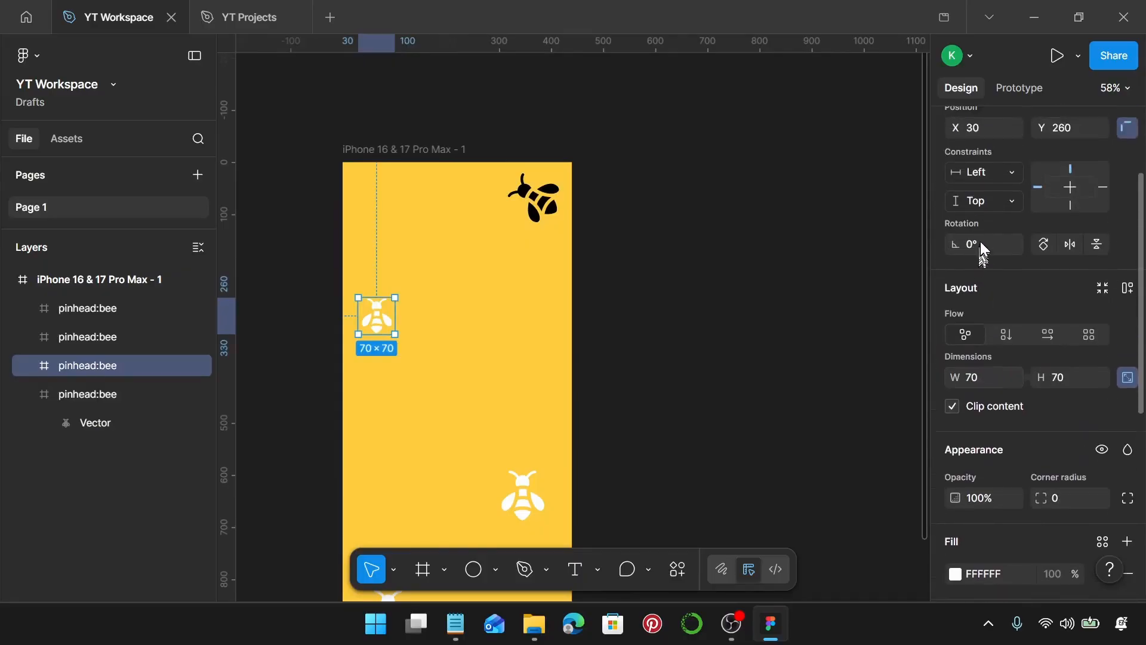
{"action": "left_click", "coordinate": [982, 247]}
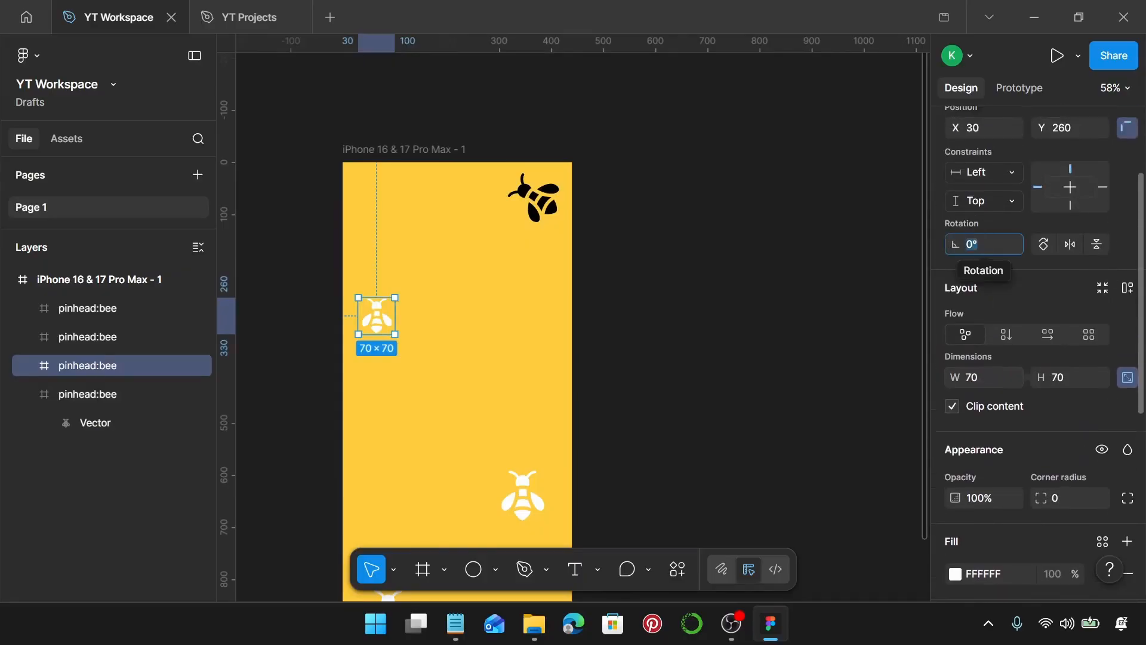
{"action": "type", "text": "59"}
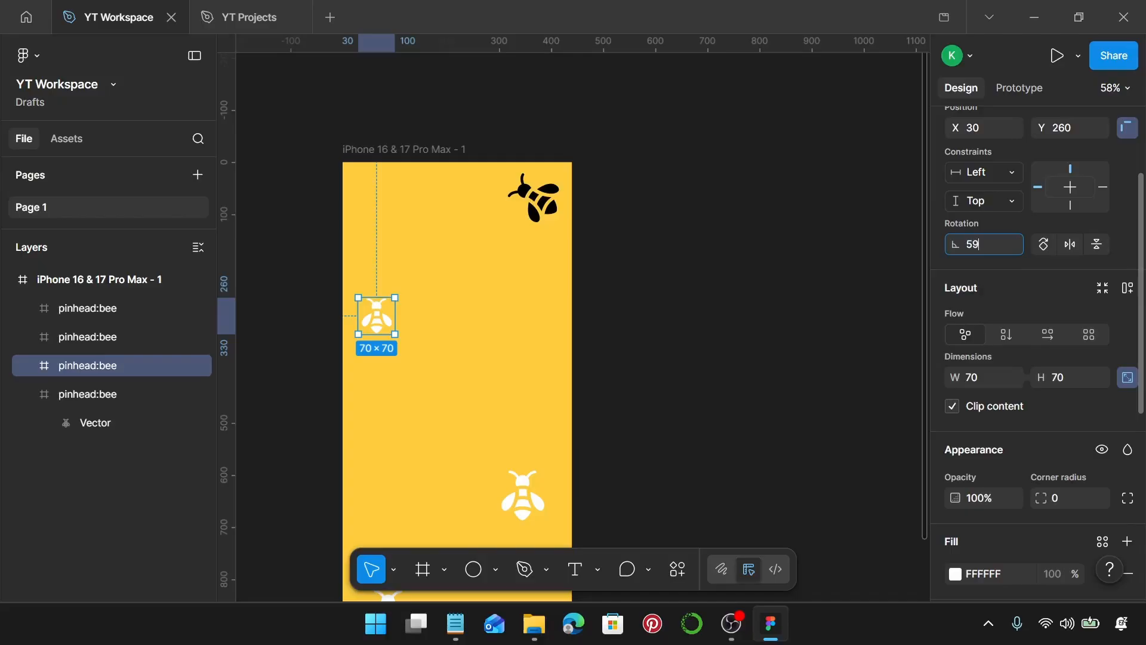
{"action": "key", "text": "Return"}
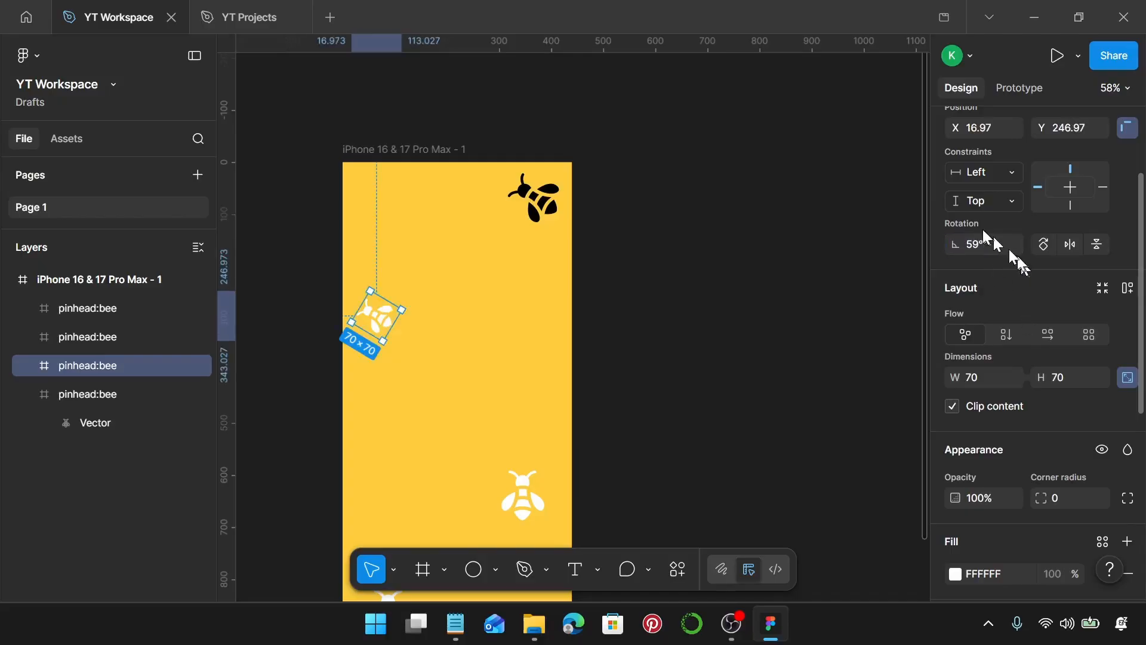
{"action": "key", "text": "BackSpace"}
{"action": "type", "text": "-59"}
{"action": "key", "text": "Return"}
Change the left bee's colour to black 000000.
{"action": "scroll", "coordinate": [990, 243], "scroll_direction": "down", "scroll_amount": 3}
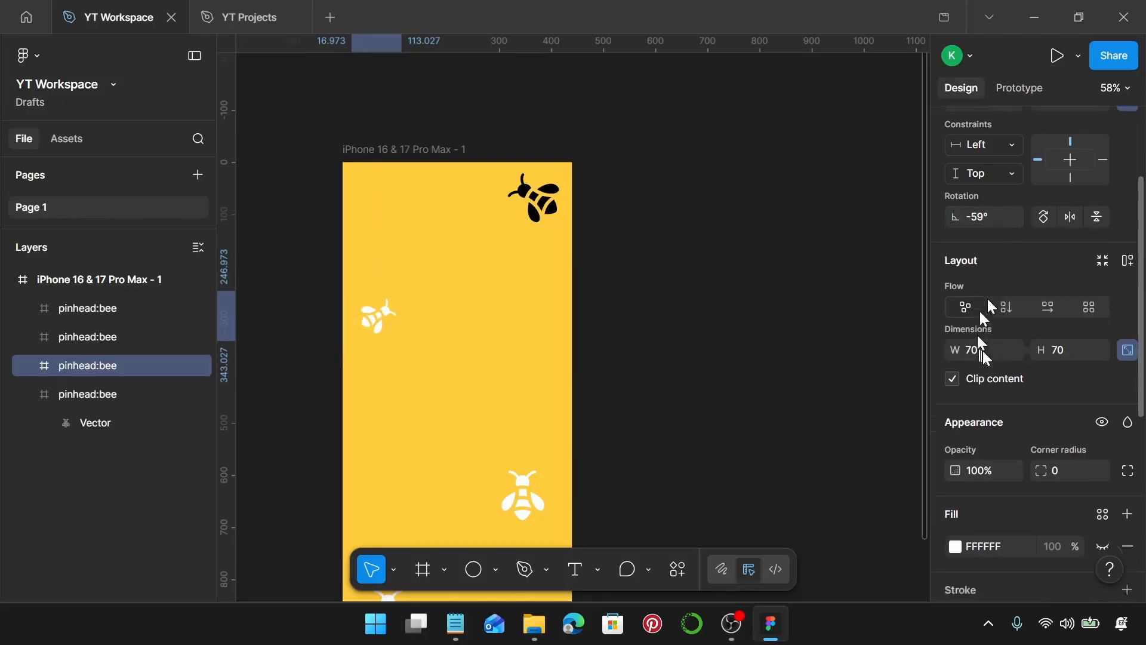
{"action": "scroll", "coordinate": [1019, 381], "scroll_direction": "down", "scroll_amount": 9}
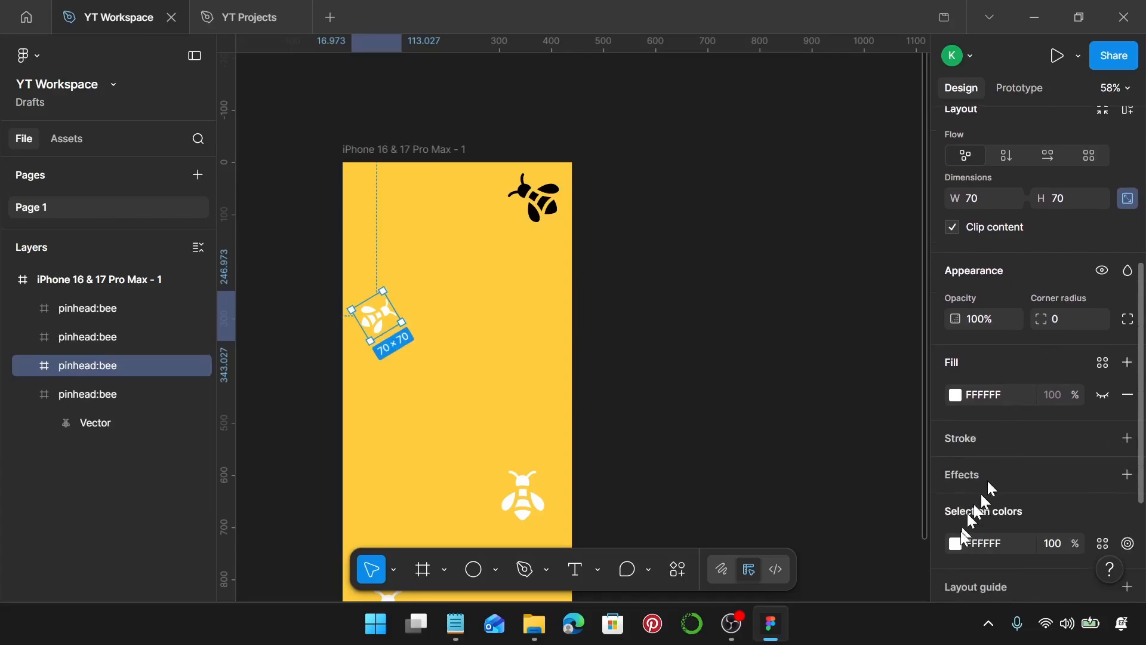
{"action": "left_click", "coordinate": [956, 365]}
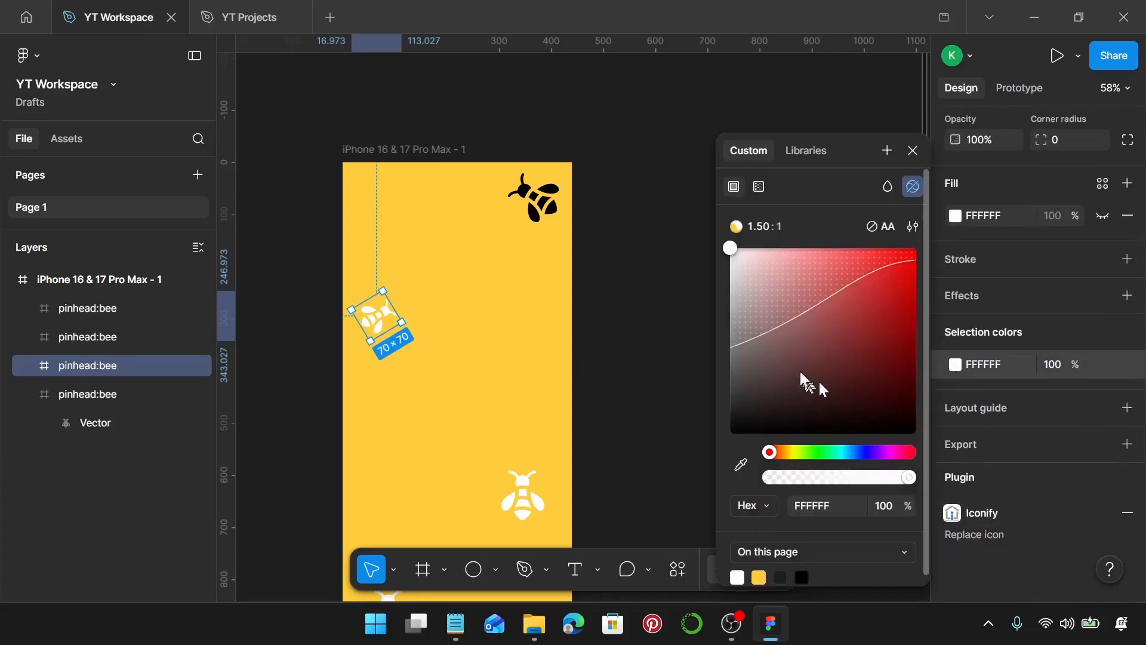
{"action": "left_click_drag", "start_coordinate": [819, 380], "coordinate": [741, 436]}
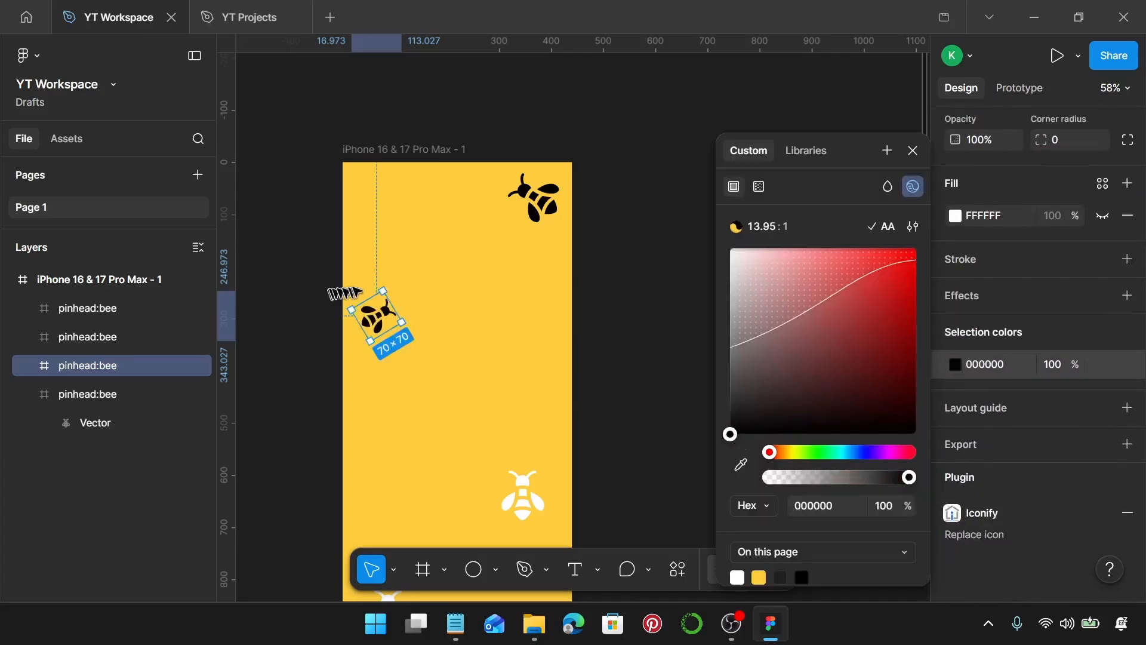
Nudge the left bee up and left to about X 20, Y 200.
{"action": "scroll", "coordinate": [364, 289], "scroll_direction": "up", "scroll_amount": 3}
{"action": "left_click", "coordinate": [255, 303]}
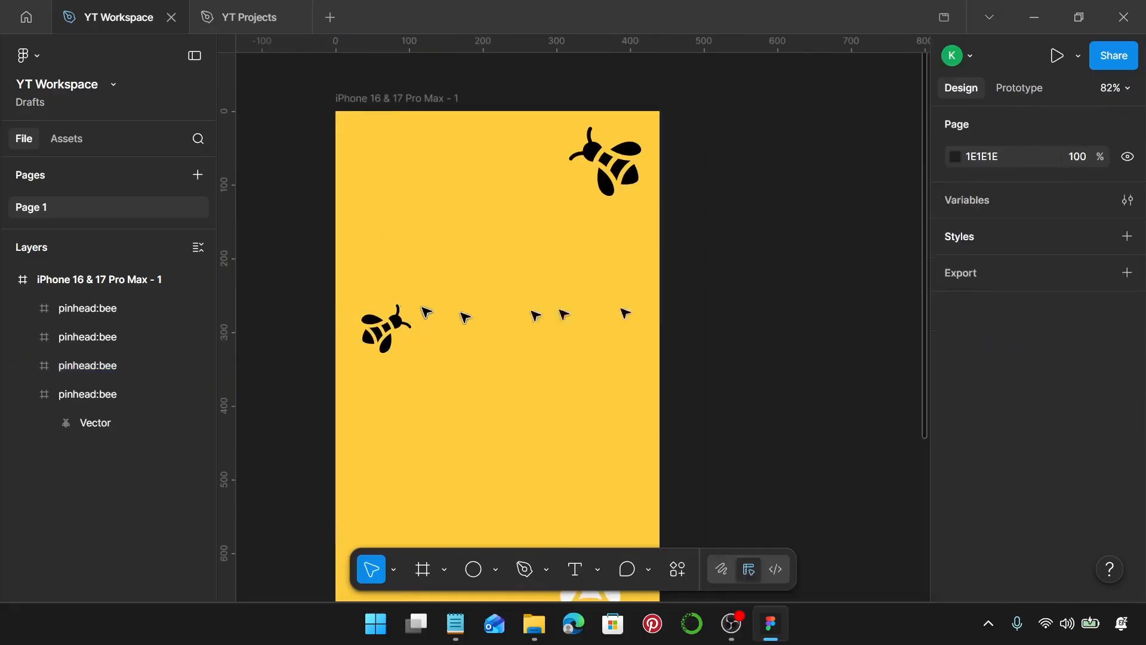
{"action": "left_click", "coordinate": [385, 330]}
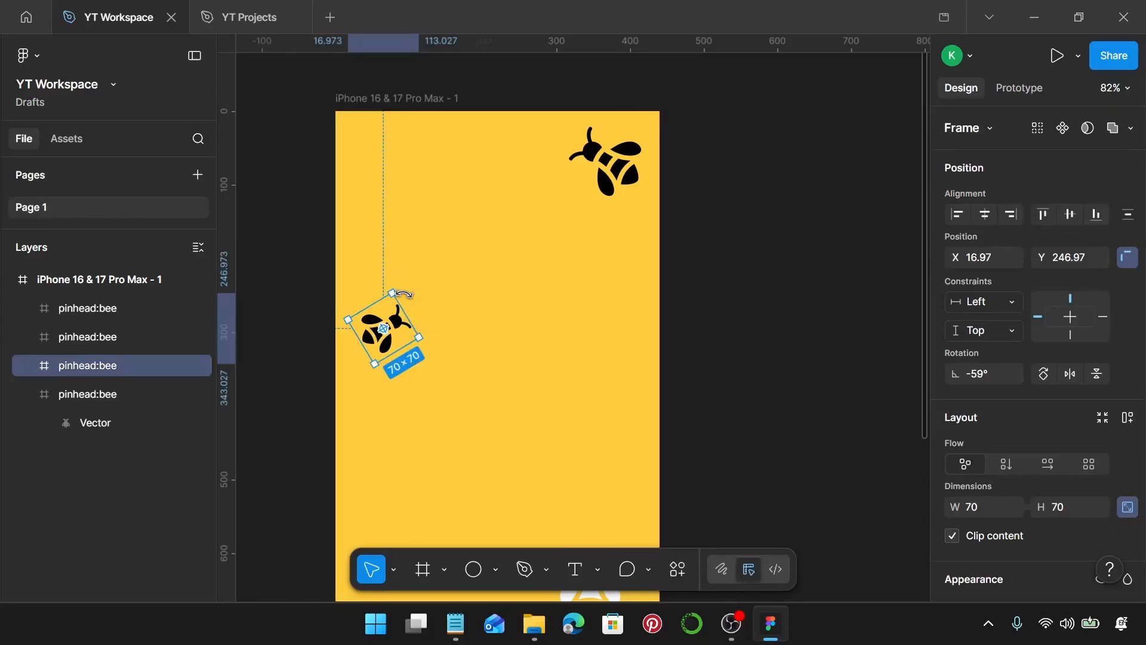
{"action": "left_click_drag", "start_coordinate": [403, 293], "coordinate": [405, 275]}
{"action": "key", "text": "alt"}
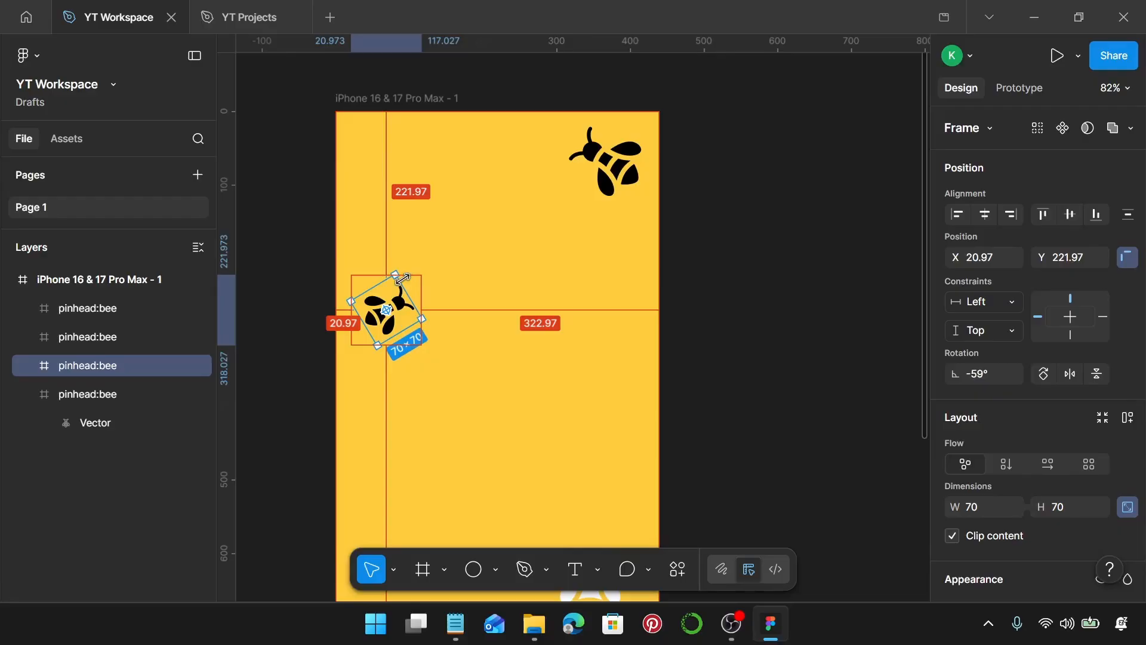
{"action": "key", "text": "Left"}
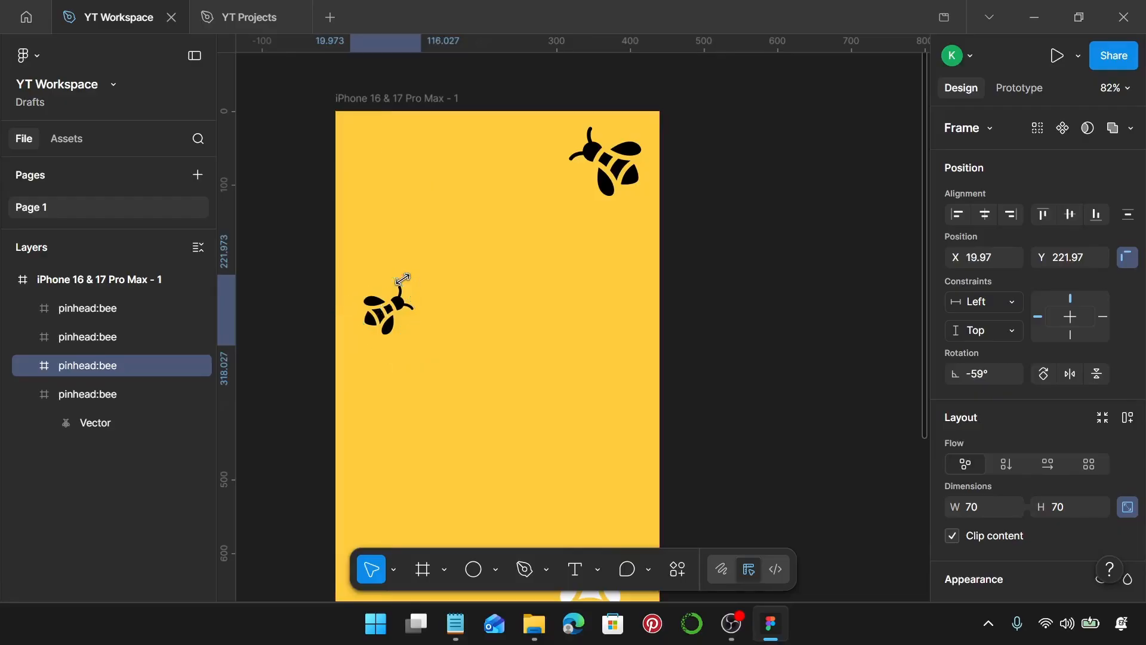
{"action": "key", "text": "alt"}
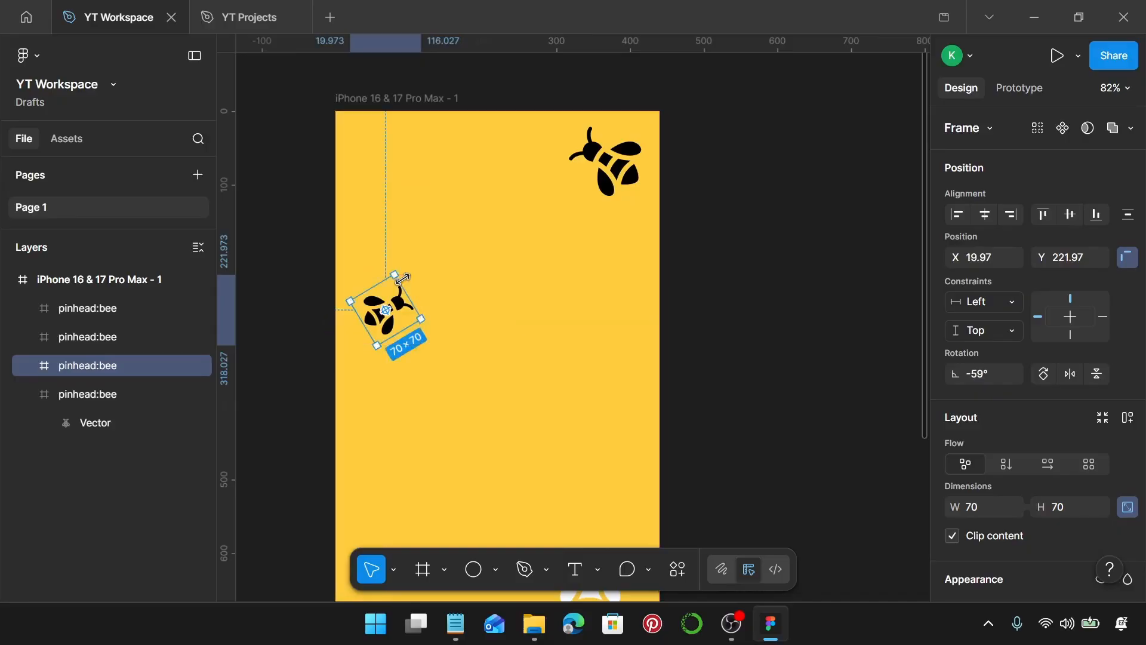
{"action": "key", "text": "alt"}
{"action": "key", "text": "Up"}
{"action": "key", "text": "Up"}
{"action": "key", "text": "Up"}
{"action": "key", "text": "Up"}
{"action": "key", "text": "Up"}
{"action": "key", "text": "Up"}
{"action": "key", "text": "Up"}
{"action": "key", "text": "Up"}
{"action": "key", "text": "Up"}
{"action": "key", "text": "Up"}
{"action": "key", "text": "Up"}
{"action": "key", "text": "Up"}
{"action": "key", "text": "Up"}
{"action": "key", "text": "Up"}
{"action": "key", "text": "Up"}
{"action": "key", "text": "Up"}
{"action": "key", "text": "Up"}
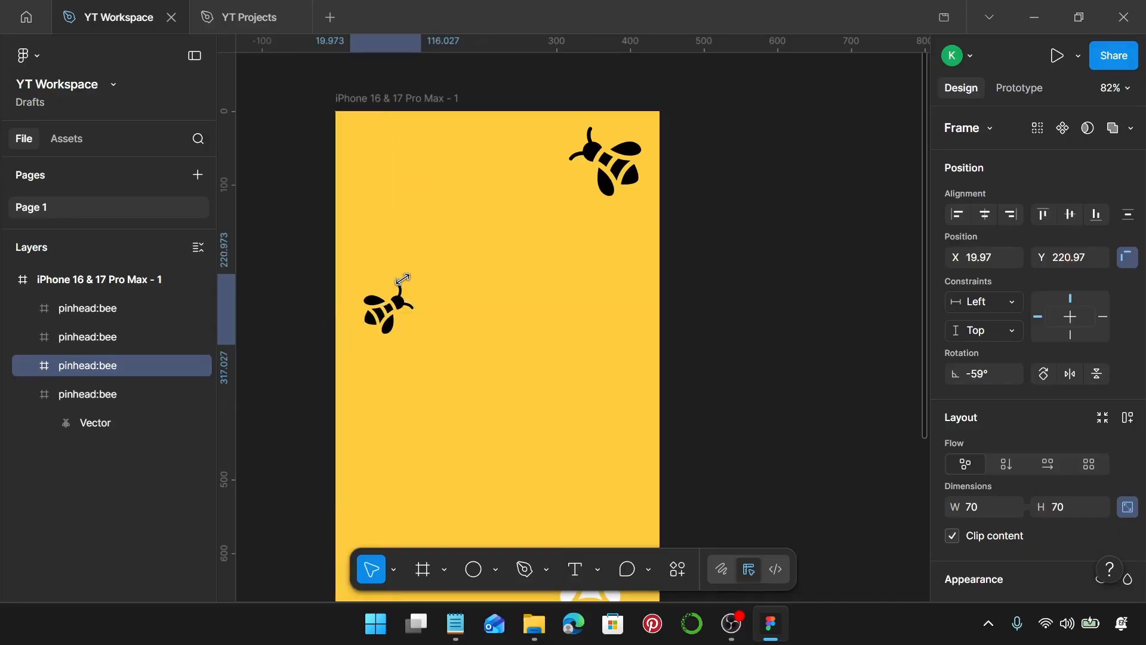
{"action": "key", "text": "alt"}
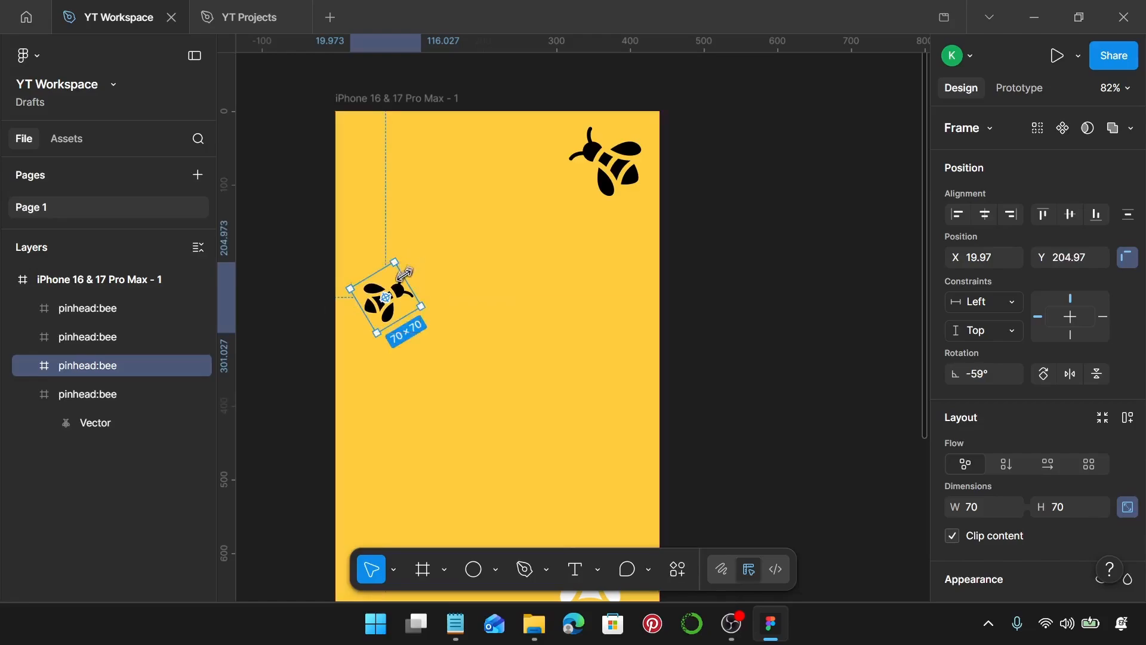
{"action": "key", "text": "Up"}
{"action": "key", "text": "Up"}
{"action": "key", "text": "Up"}
{"action": "key", "text": "Up"}
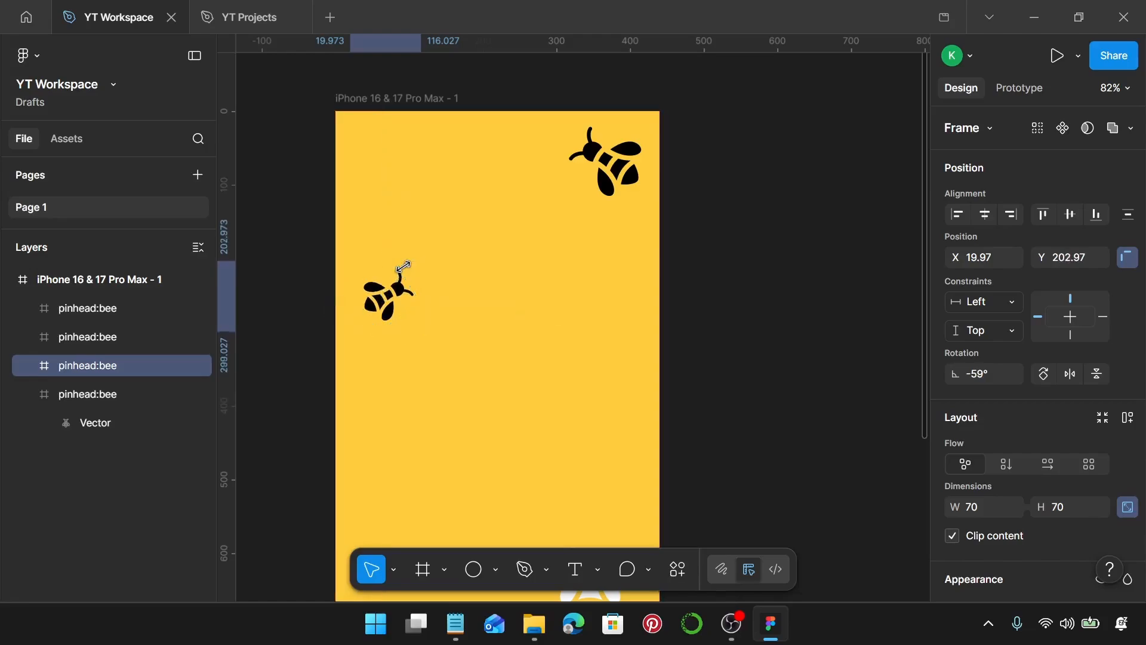
{"action": "key", "text": "alt"}
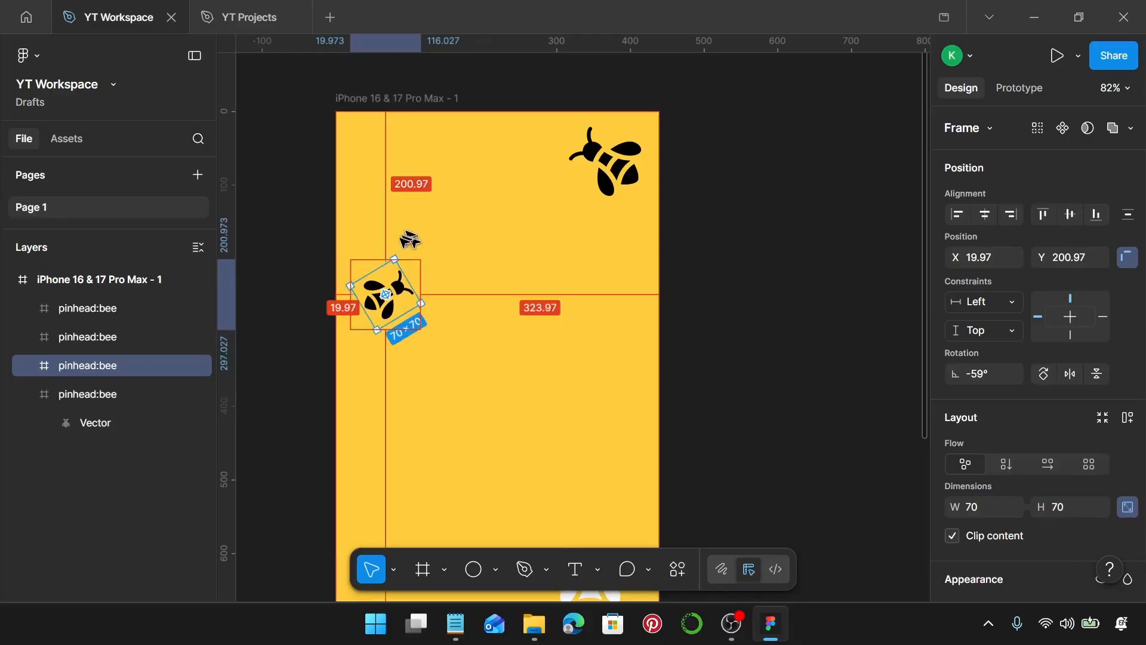
{"action": "key", "text": "Up"}
{"action": "key", "text": "alt"}
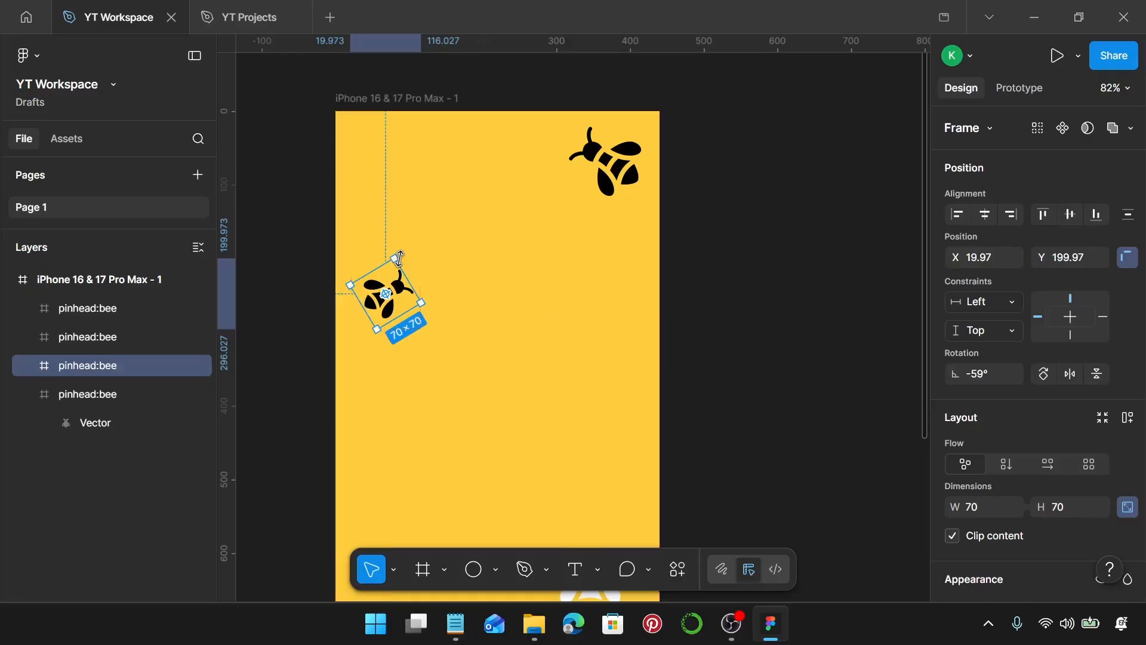
Change the left bee's colour back to white FFFFFF.
{"action": "scroll", "coordinate": [594, 370], "scroll_direction": "down", "scroll_amount": 1}
{"action": "scroll", "coordinate": [1006, 417], "scroll_direction": "down", "scroll_amount": 4}
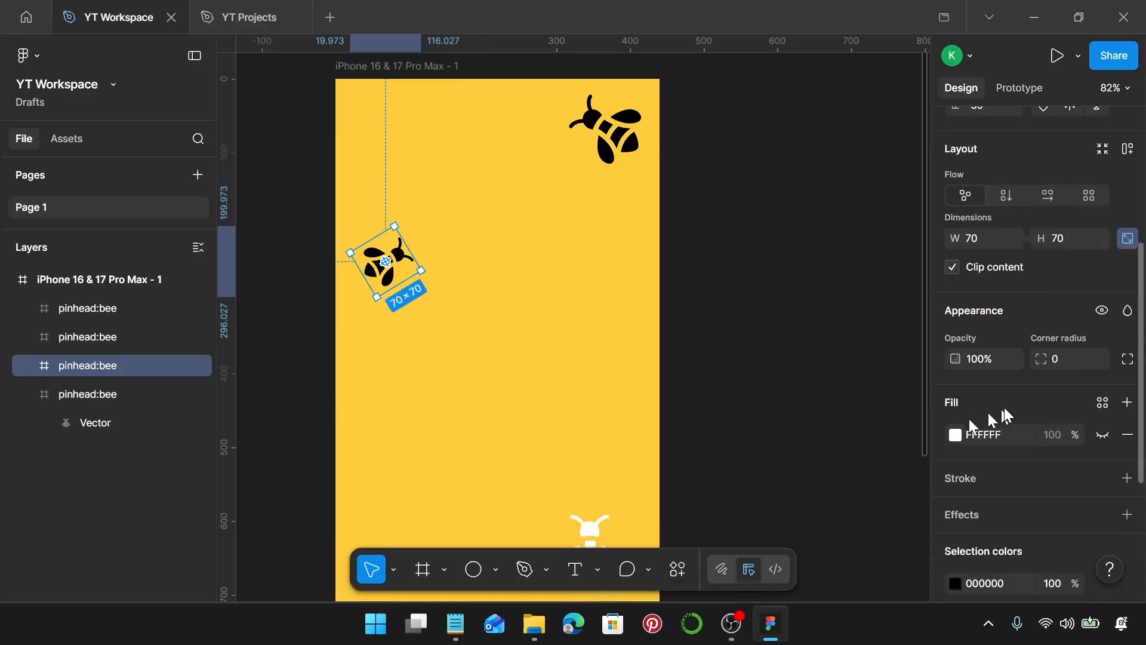
{"action": "scroll", "coordinate": [972, 450], "scroll_direction": "down", "scroll_amount": 3}
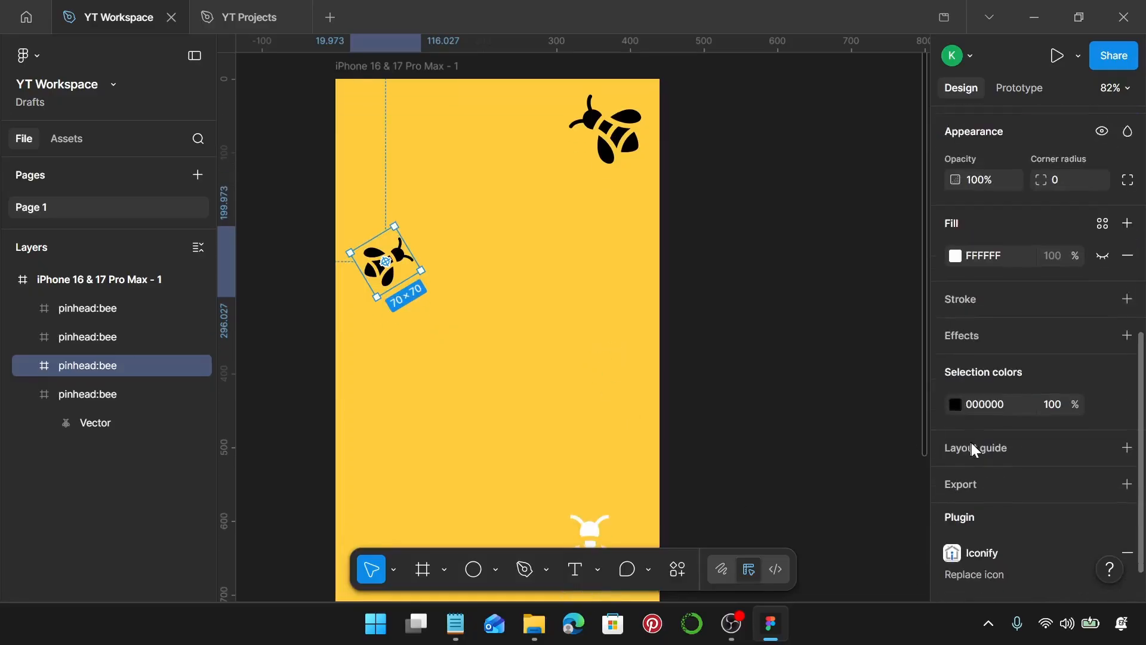
{"action": "left_click", "coordinate": [960, 411]}
{"action": "left_click_drag", "start_coordinate": [870, 397], "coordinate": [706, 238]}
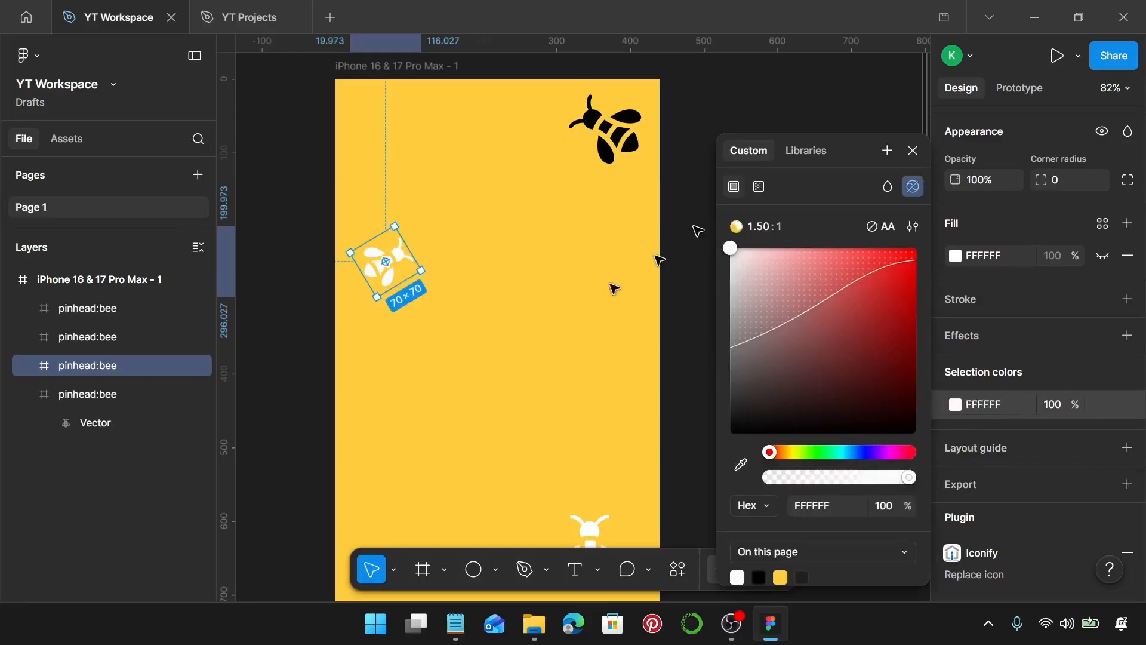
{"action": "left_click", "coordinate": [532, 307]}
Resize the lower-right bee to 70 × 70.
{"action": "scroll", "coordinate": [532, 307], "scroll_direction": "down", "scroll_amount": 6}
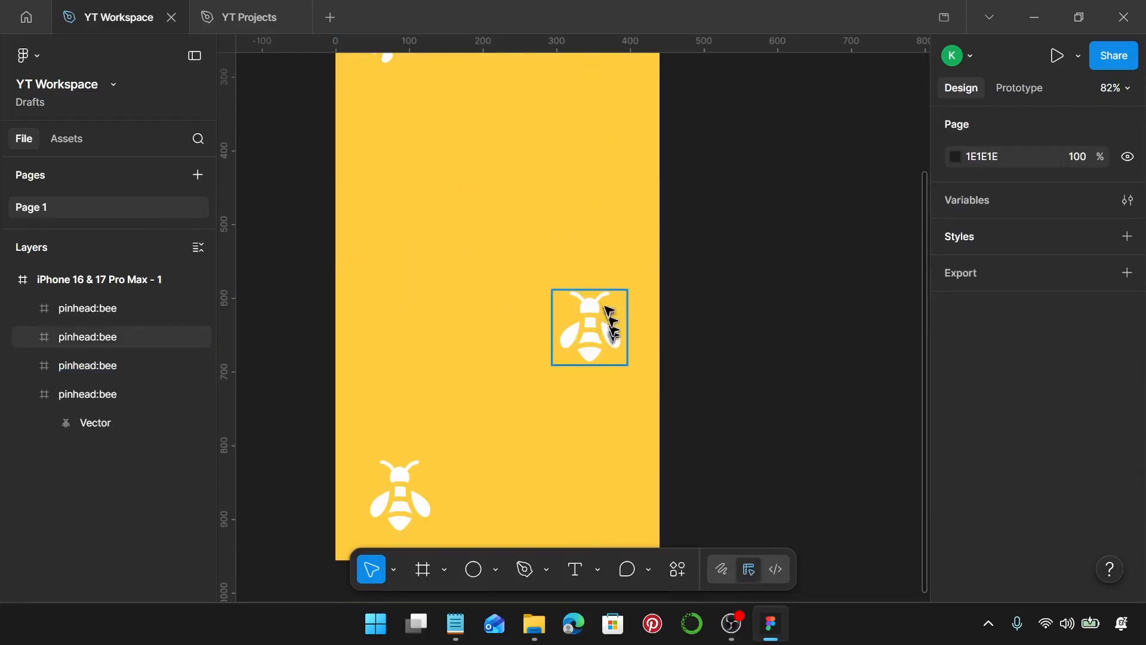
{"action": "left_click", "coordinate": [606, 298]}
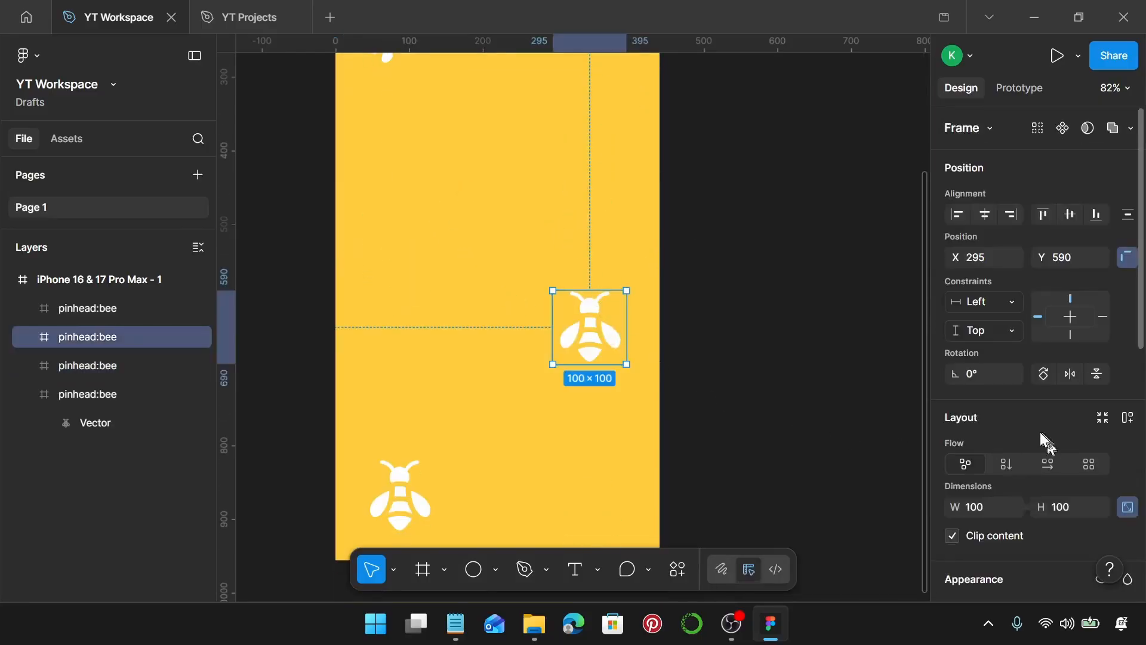
{"action": "scroll", "coordinate": [1048, 443], "scroll_direction": "down", "scroll_amount": 5}
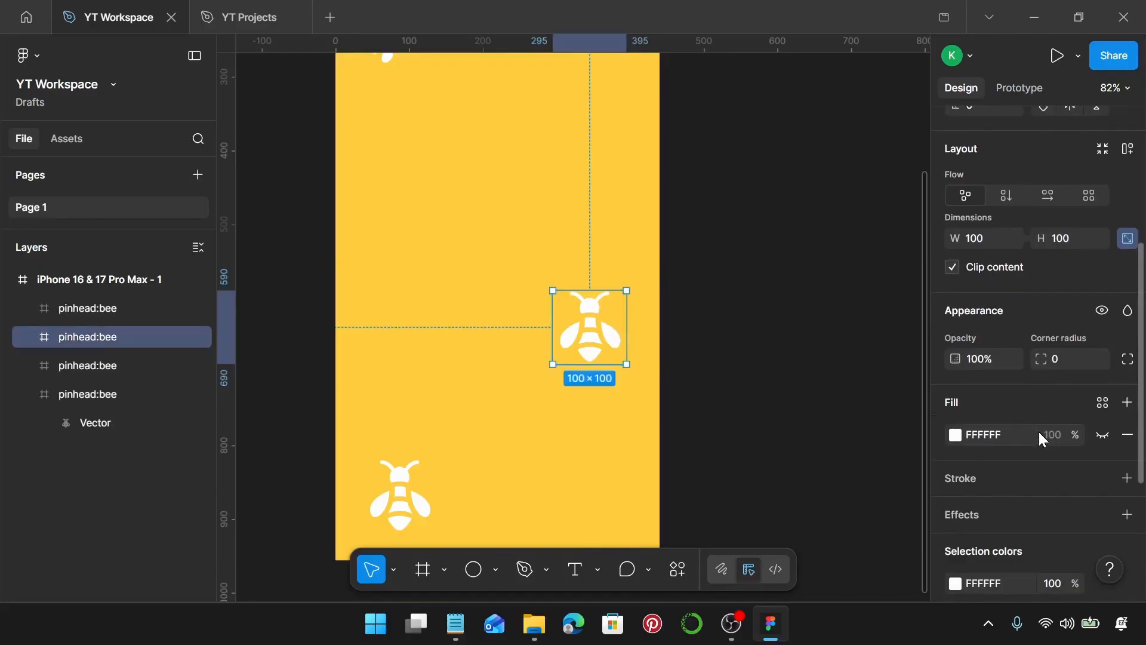
{"action": "scroll", "coordinate": [1042, 439], "scroll_direction": "up", "scroll_amount": 3}
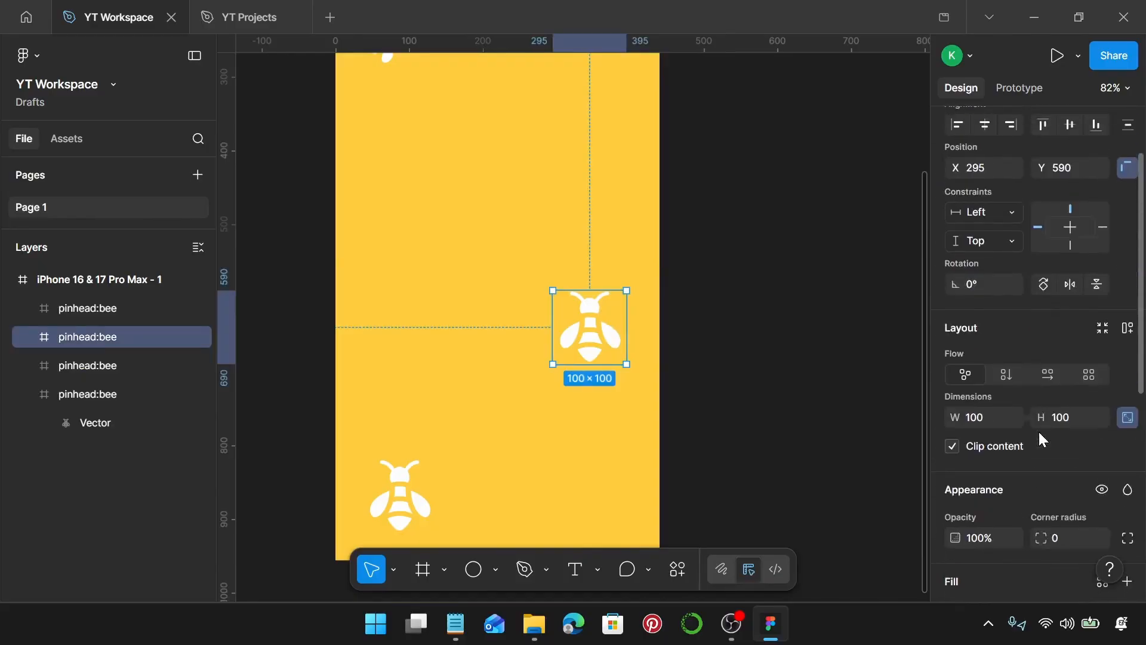
{"action": "left_click", "coordinate": [987, 421]}
{"action": "type", "text": "70"}
{"action": "key", "text": "Return"}
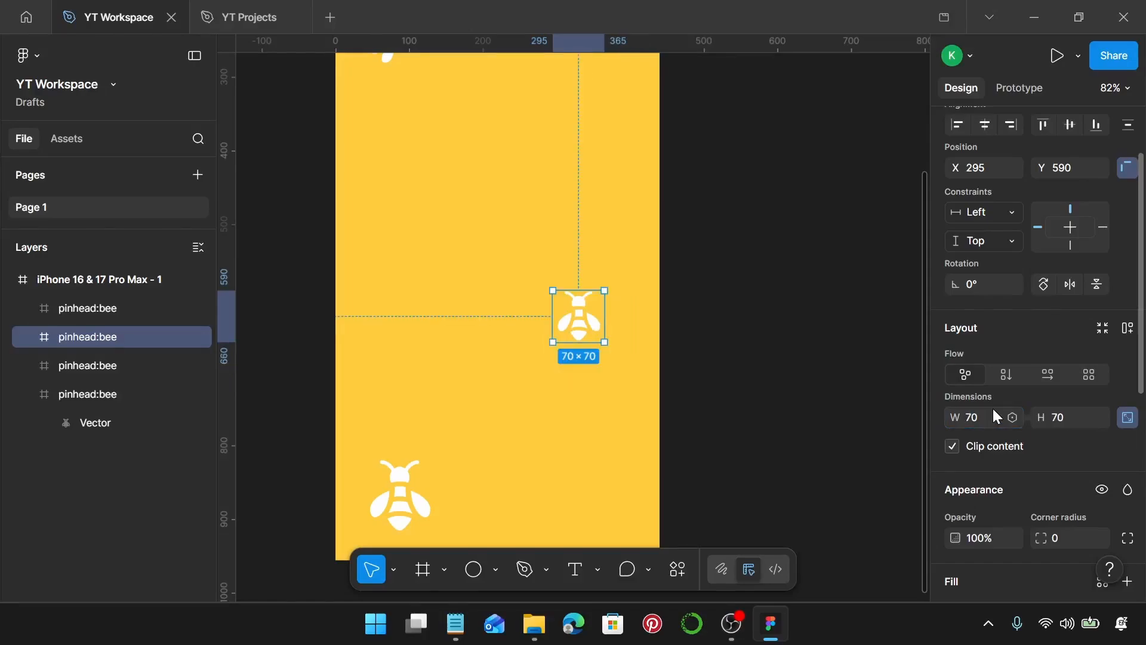
Rotate the lower-right bee to -20°.
{"action": "scroll", "coordinate": [996, 416], "scroll_direction": "up", "scroll_amount": 3}
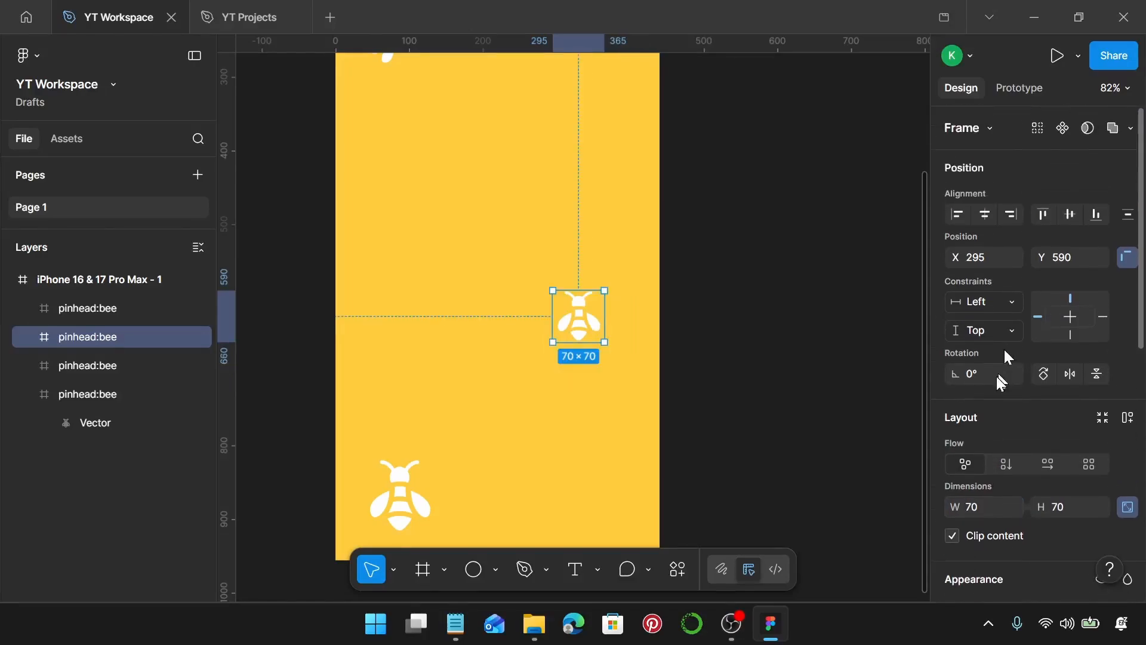
{"action": "left_click", "coordinate": [1000, 376]}
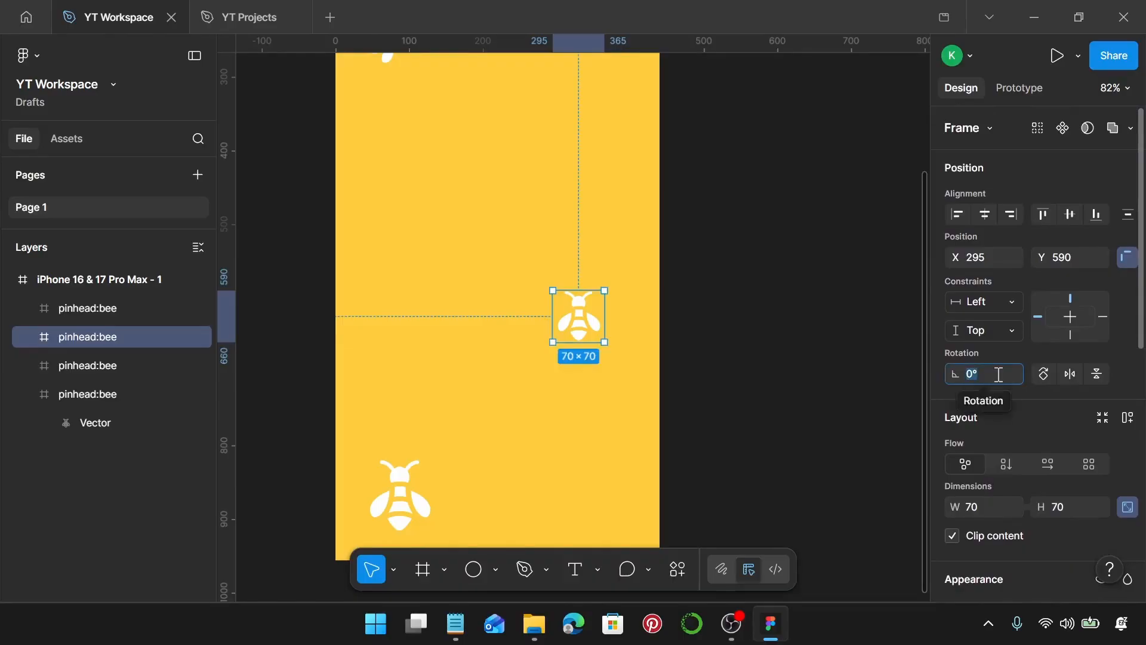
{"action": "type", "text": "-20"}
{"action": "key", "text": "Return"}
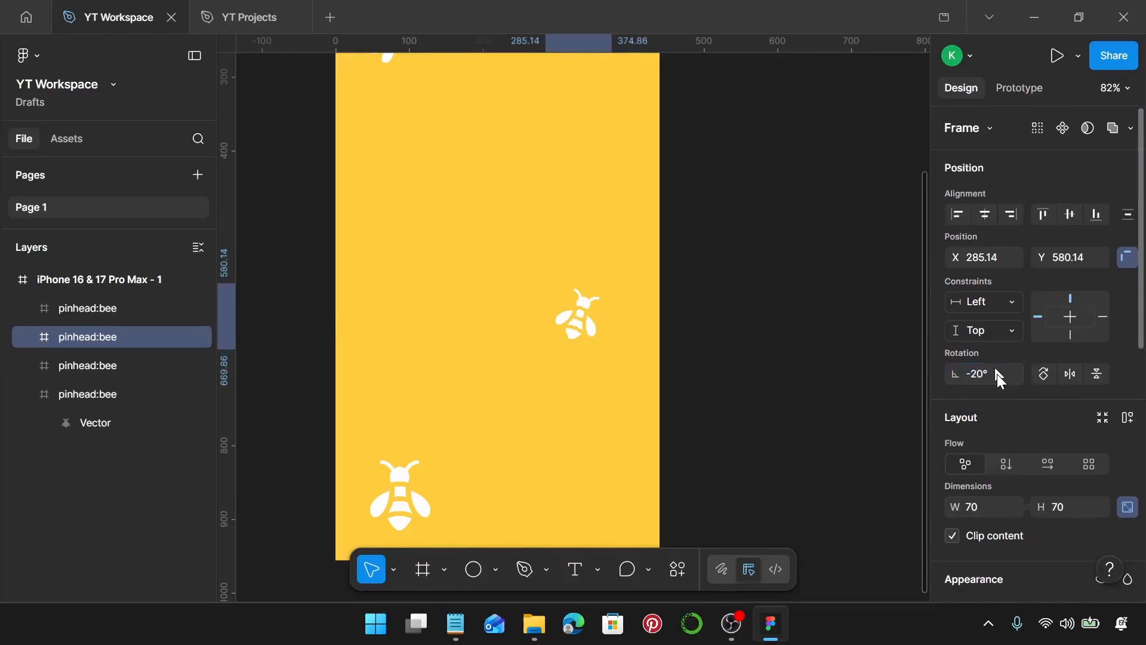
Move the lower-right bee down to about X 326, Y 779 near the frame's bottom-right corner.
{"action": "scroll", "coordinate": [579, 317], "scroll_direction": "down", "scroll_amount": 1}
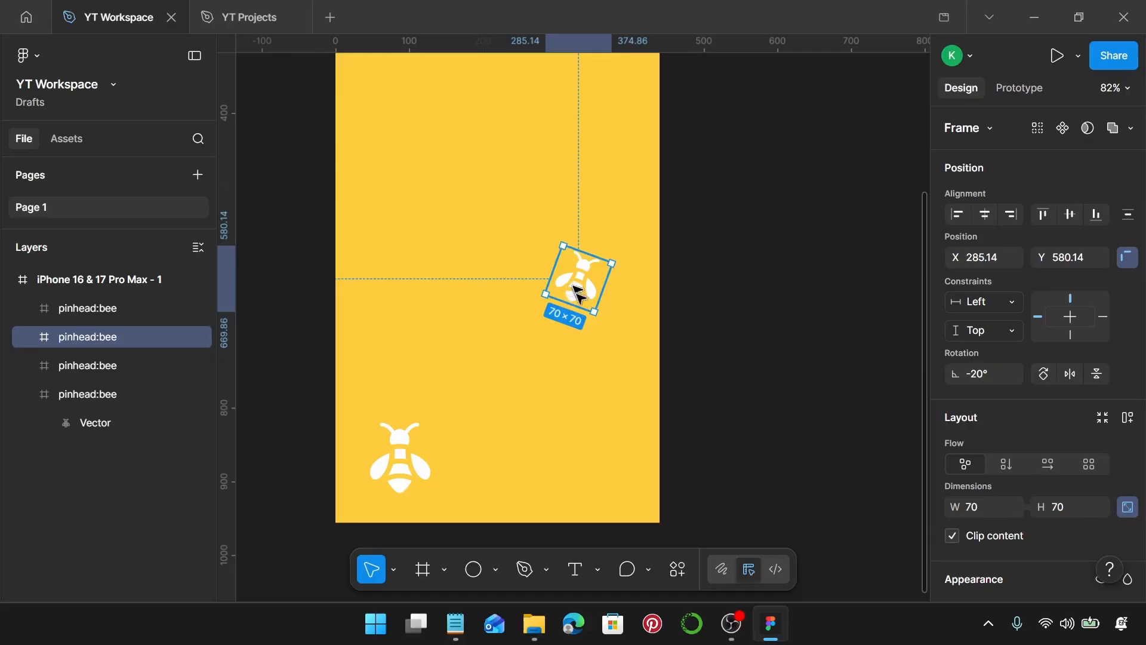
{"action": "left_click_drag", "start_coordinate": [578, 294], "coordinate": [606, 434]}
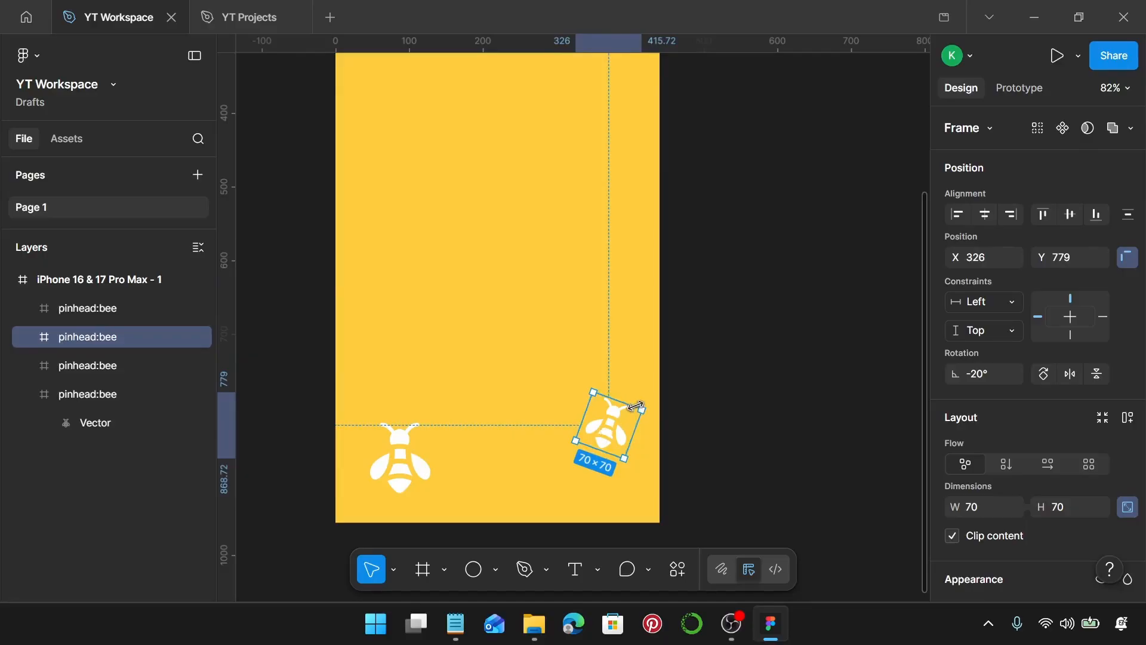
{"action": "key", "text": "alt"}
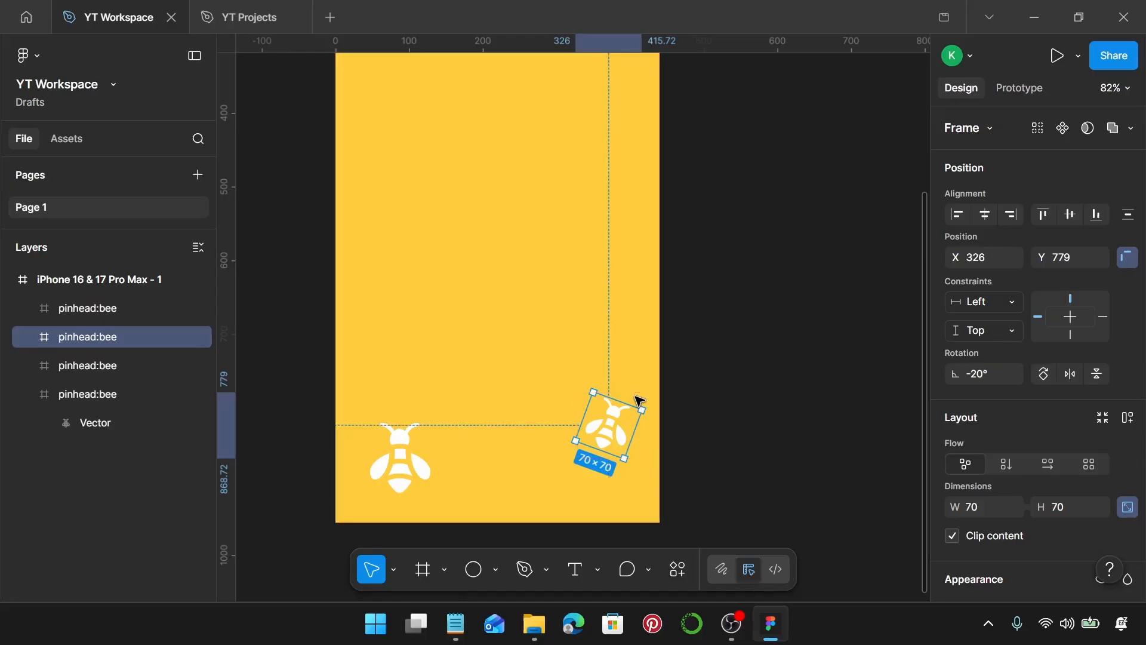
Nudge the lower-right bee to X 325, Y 791.
{"action": "key", "text": "alt"}
{"action": "key", "text": "Left"}
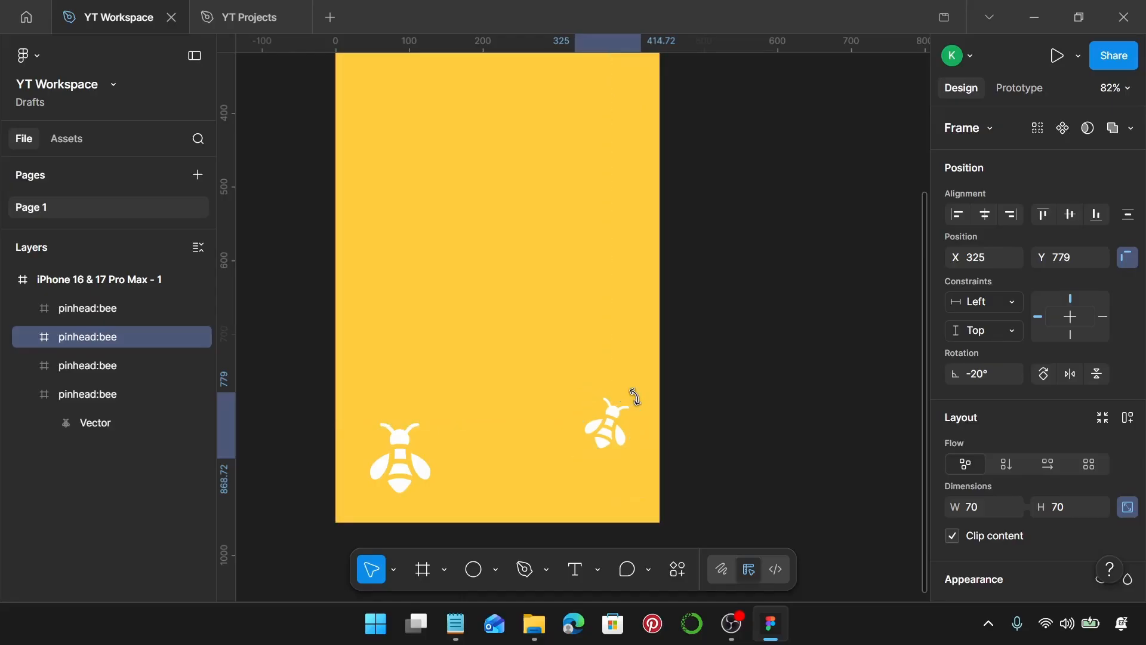
{"action": "key", "text": "alt"}
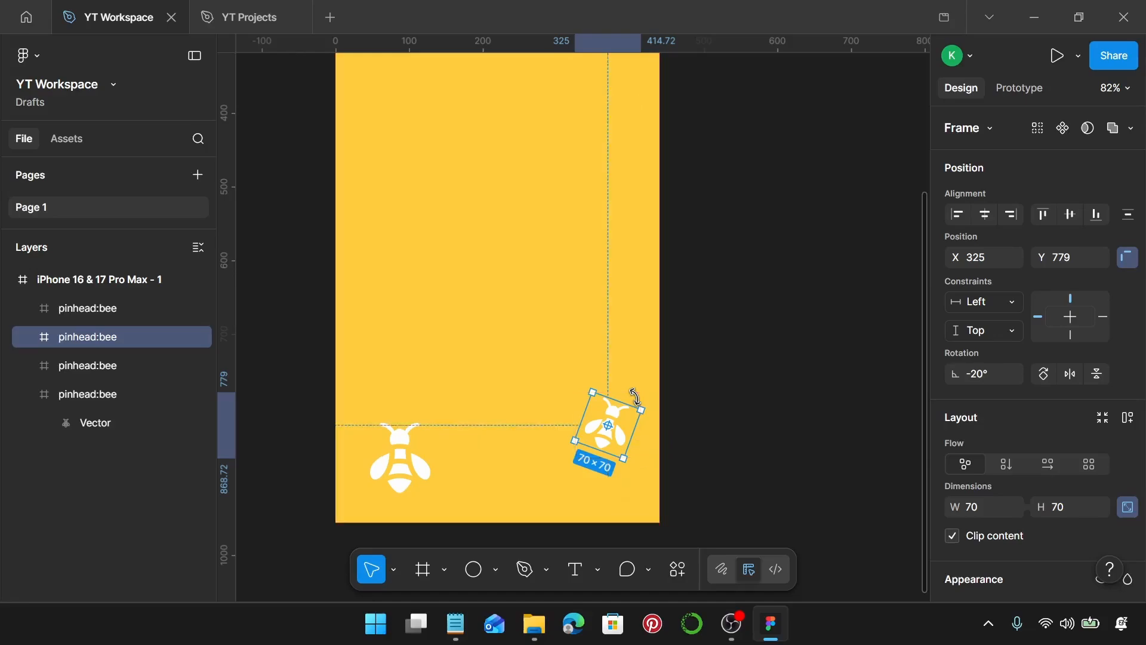
{"action": "key", "text": "Down"}
{"action": "key", "text": "Down"}
{"action": "key", "text": "Down"}
{"action": "key", "text": "Down"}
{"action": "key", "text": "Down"}
{"action": "key", "text": "Down"}
{"action": "key", "text": "Down"}
{"action": "key", "text": "Down"}
{"action": "key", "text": "Down"}
{"action": "key", "text": "Down"}
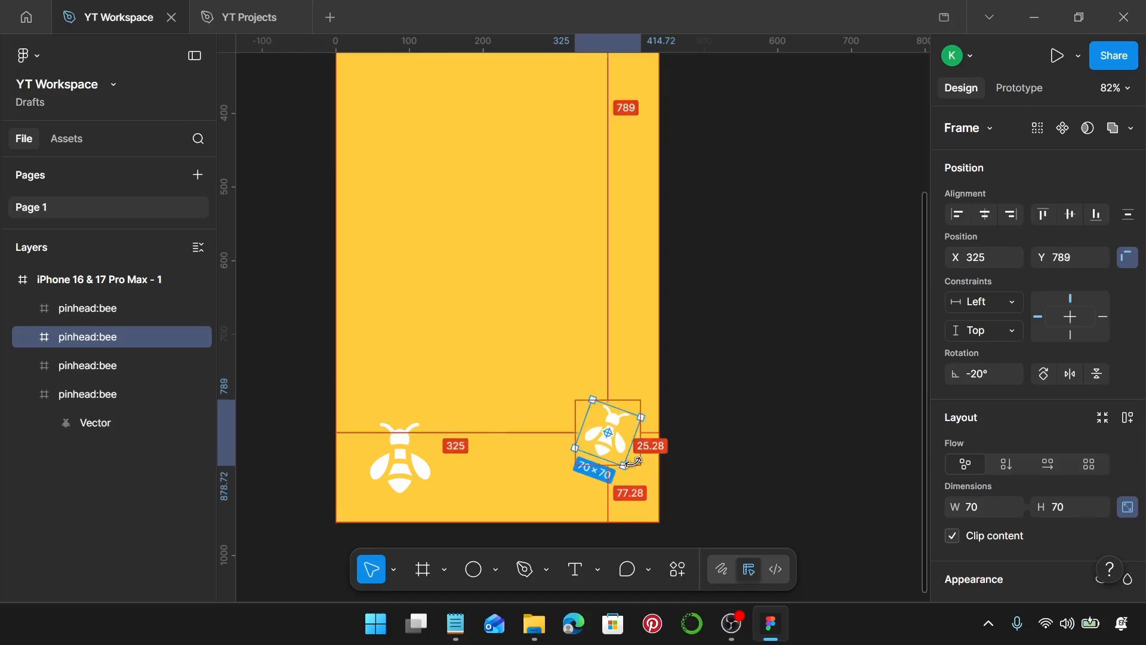
{"action": "key", "text": "Down"}
{"action": "key", "text": "Down"}
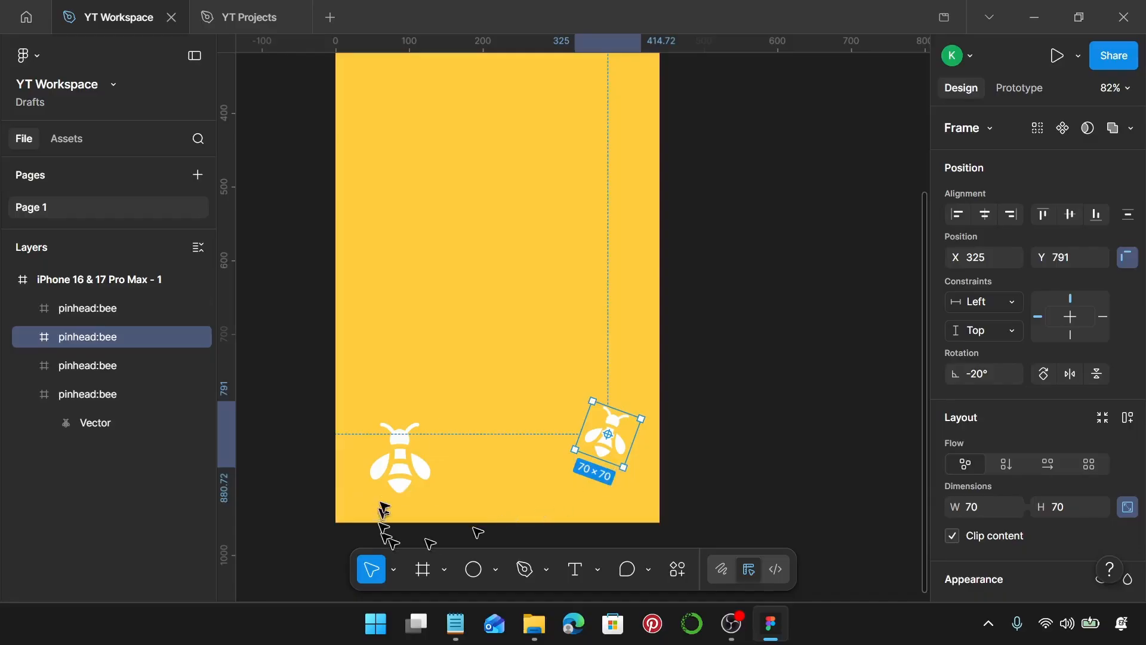
Rotate the bottom-left bee to 122°.
{"action": "left_click", "coordinate": [400, 469]}
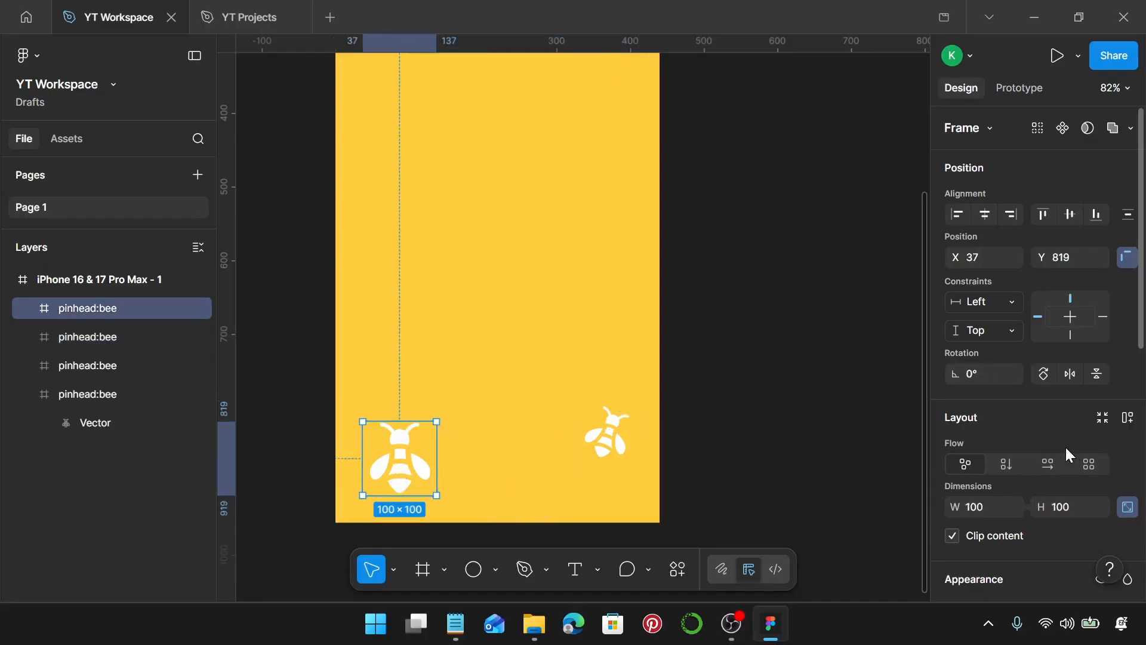
{"action": "left_click", "coordinate": [994, 370]}
{"action": "type", "text": "122"}
{"action": "key", "text": "Return"}
{"action": "scroll", "coordinate": [991, 375], "scroll_direction": "down", "scroll_amount": 5}
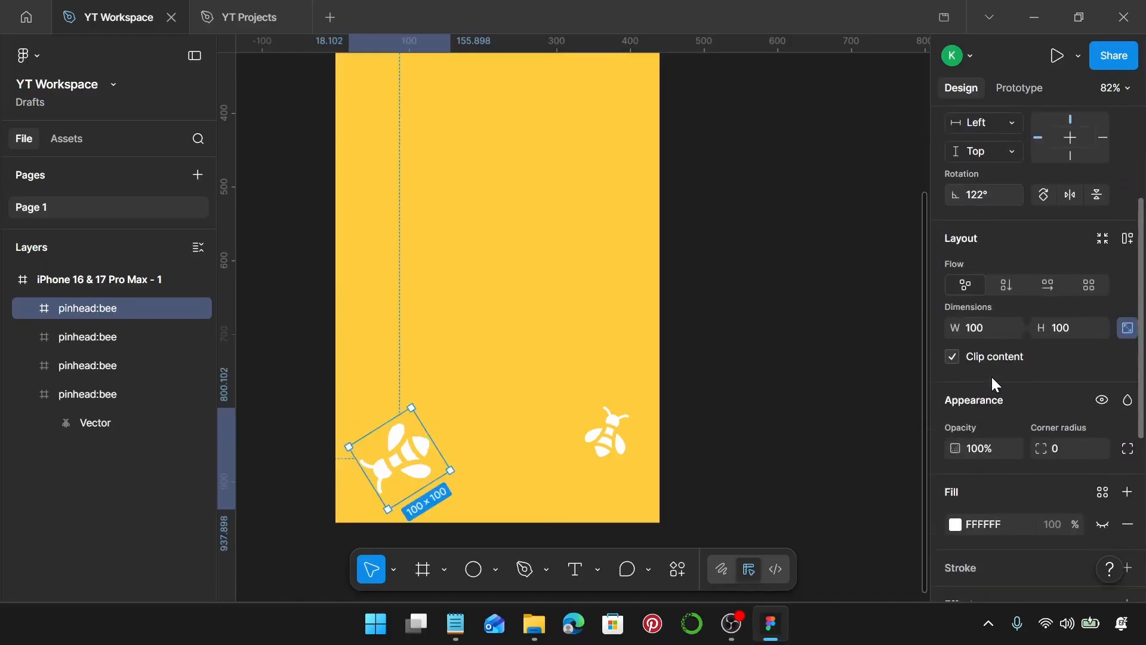
Recolour the bottom-left bee black 000000.
{"action": "left_click", "coordinate": [955, 434]}
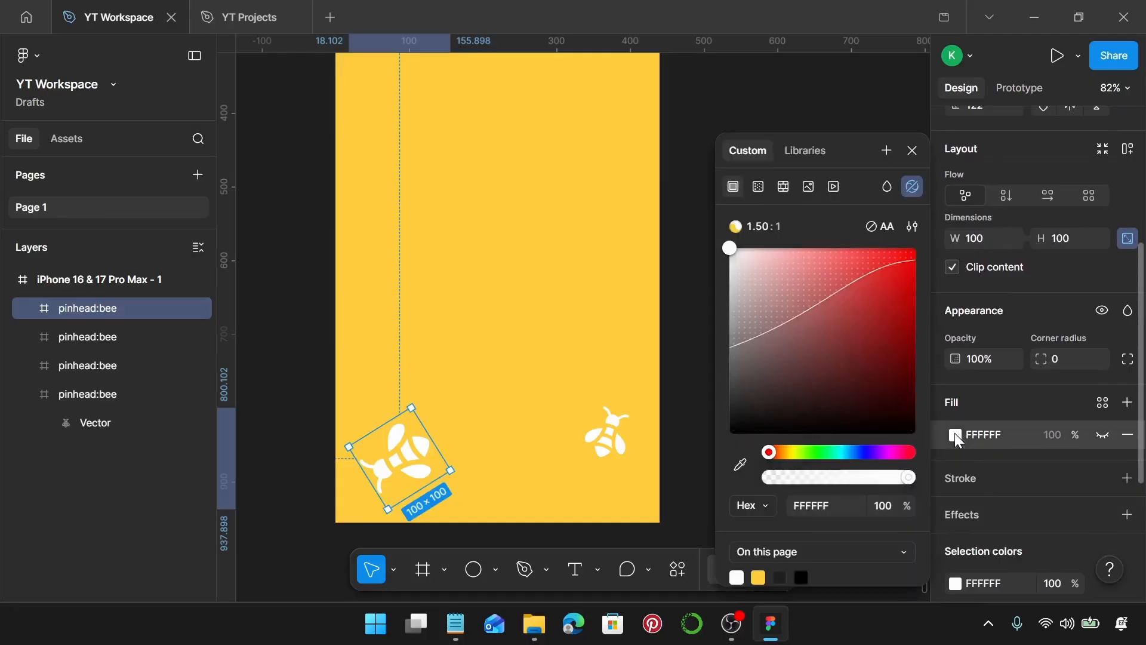
{"action": "scroll", "coordinate": [997, 471], "scroll_direction": "down", "scroll_amount": 3}
{"action": "left_click", "coordinate": [956, 404]}
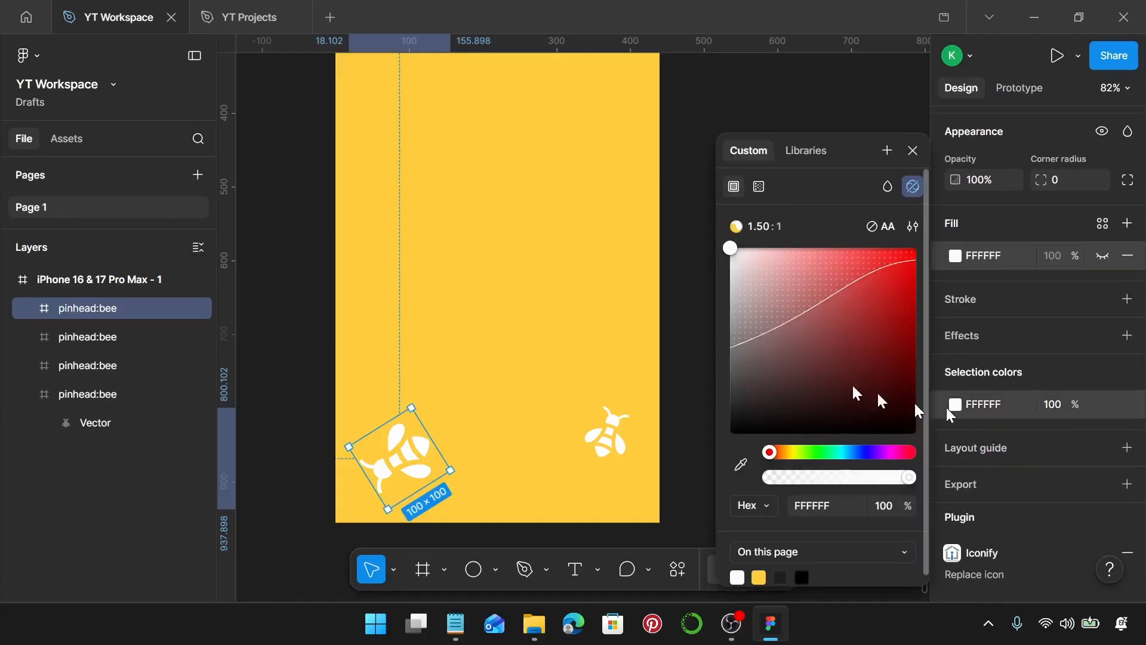
{"action": "left_click_drag", "start_coordinate": [876, 390], "coordinate": [699, 473]}
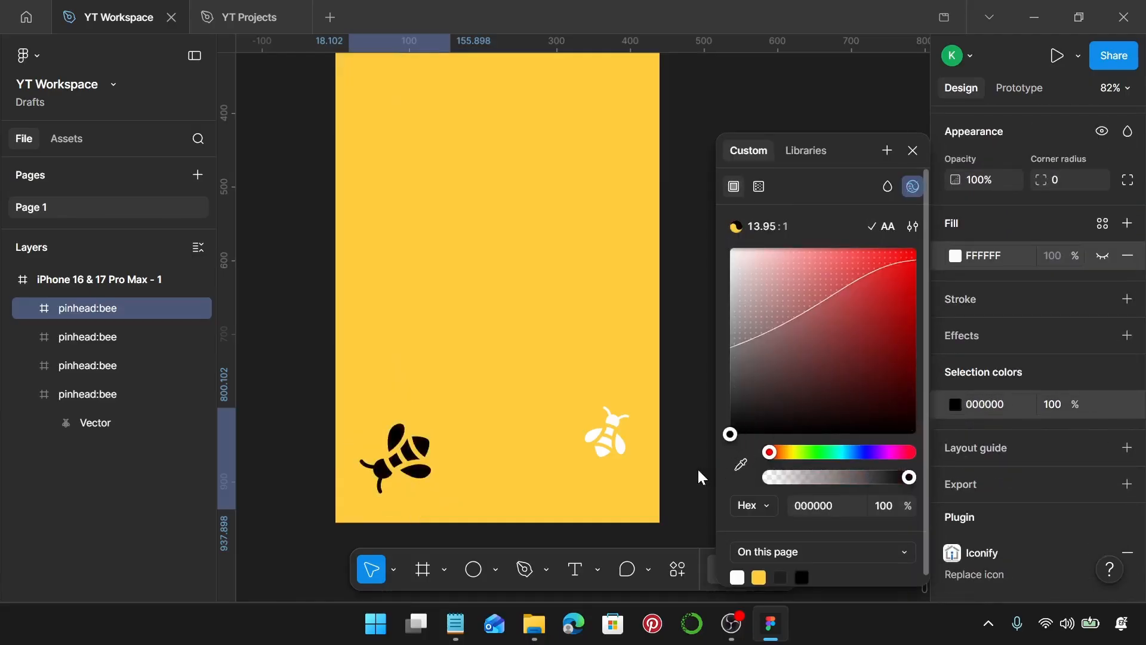
{"action": "left_click", "coordinate": [913, 157]}
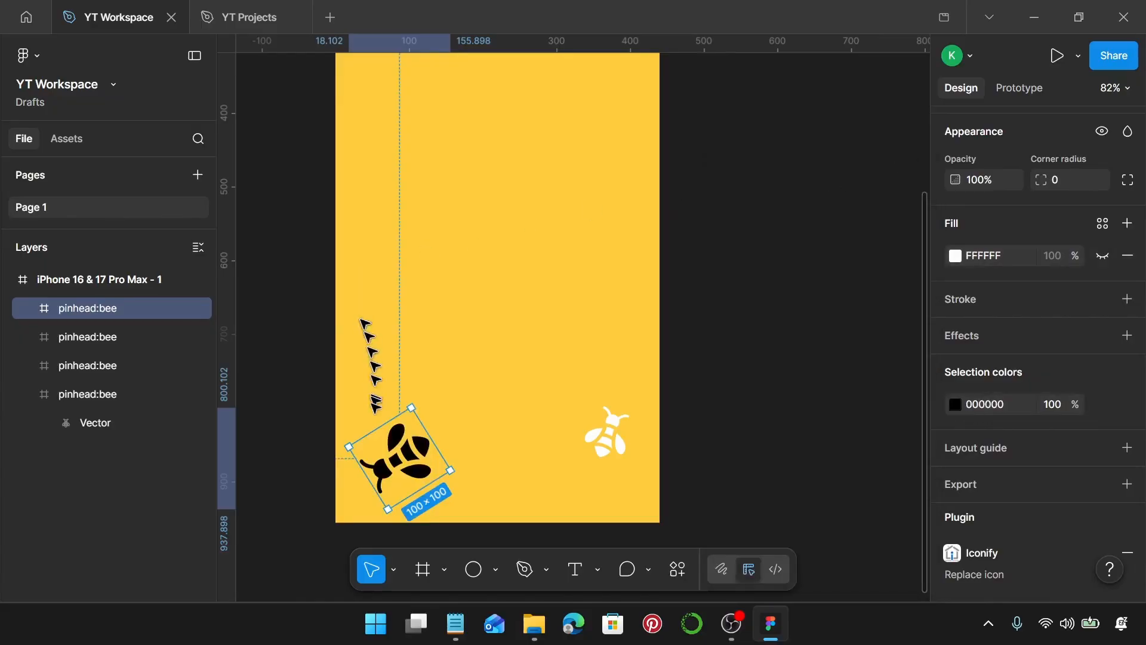
Move the bottom-left bee into the frame's corner at about X 0, Y 818.
{"action": "left_click_drag", "start_coordinate": [416, 466], "coordinate": [385, 520]}
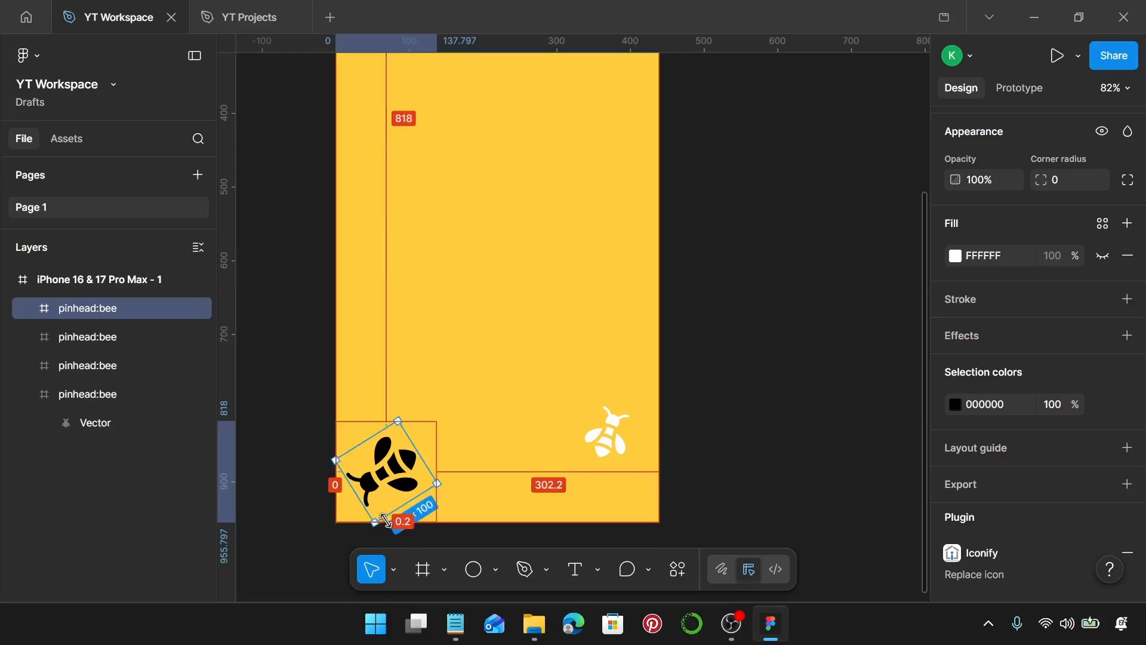
{"action": "left_click_drag", "start_coordinate": [386, 521], "coordinate": [385, 521]}
{"action": "scroll", "coordinate": [395, 523], "scroll_direction": "down", "scroll_amount": 3}
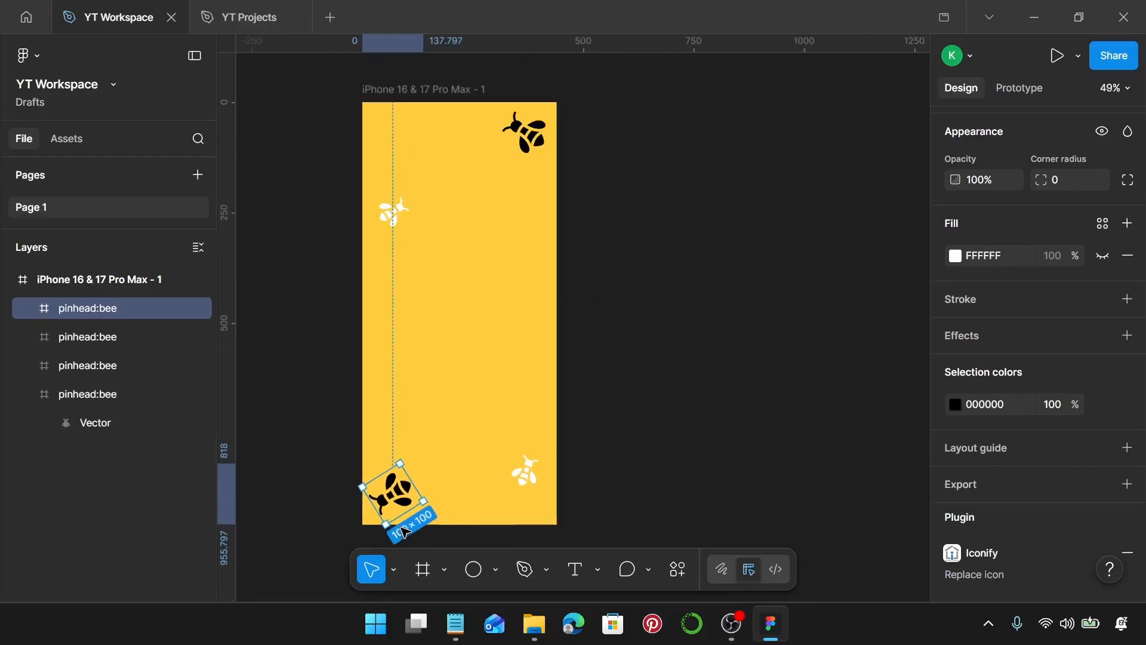
Inspect the positions and spacing of each bee within the frame.
{"action": "left_click", "coordinate": [490, 409]}
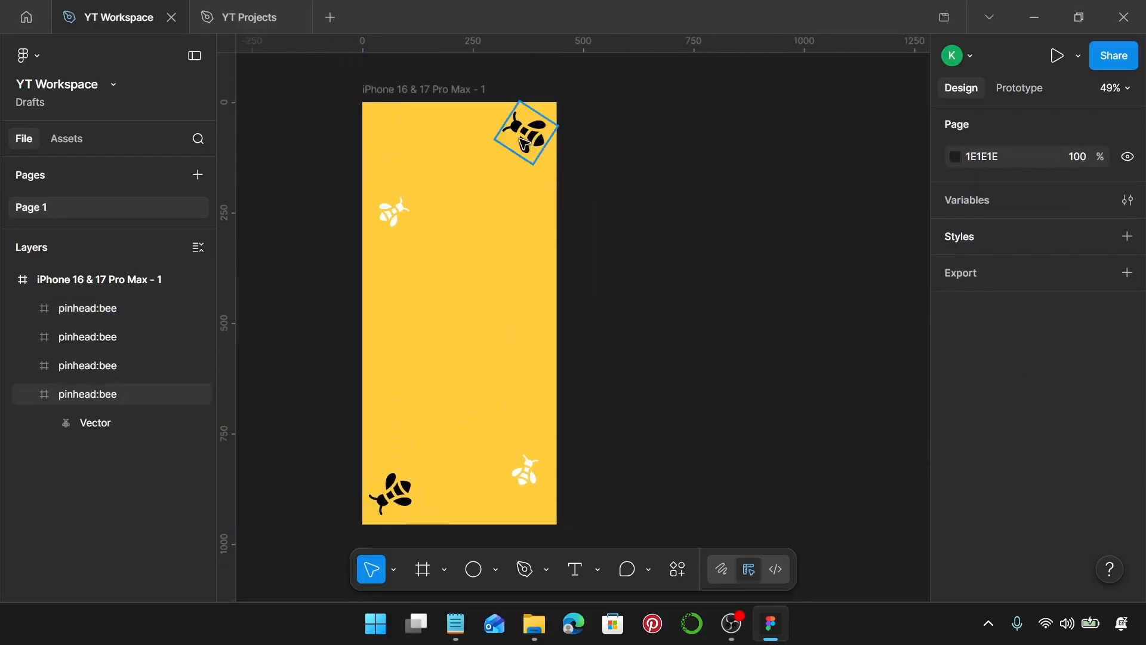
{"action": "left_click", "coordinate": [525, 143]}
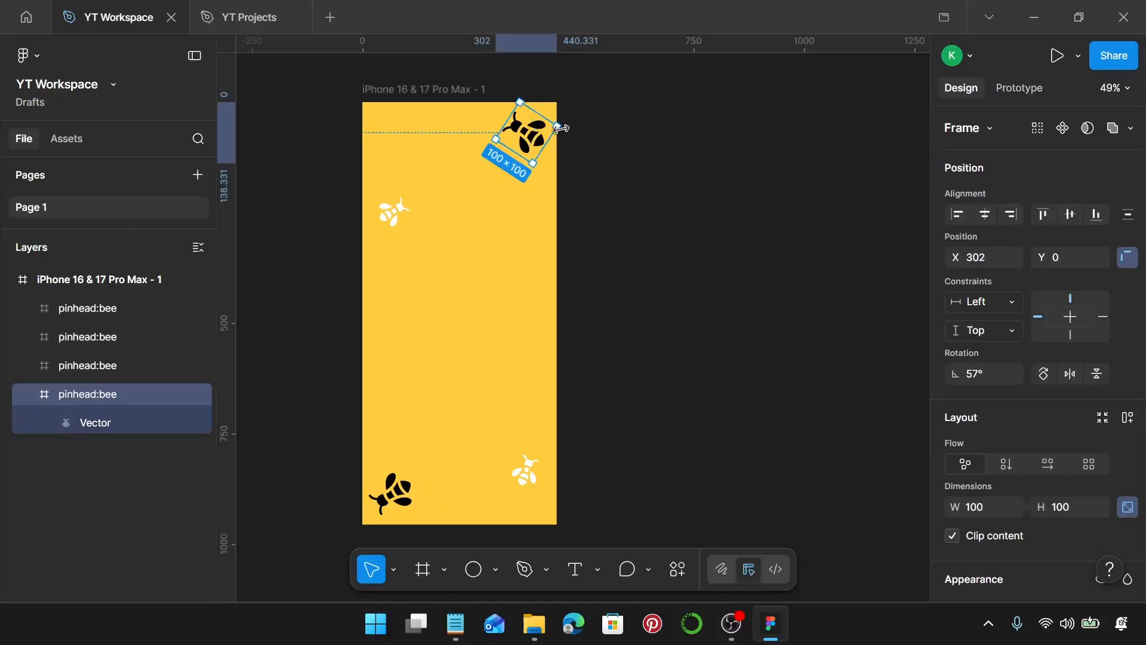
{"action": "left_click", "coordinate": [395, 206]}
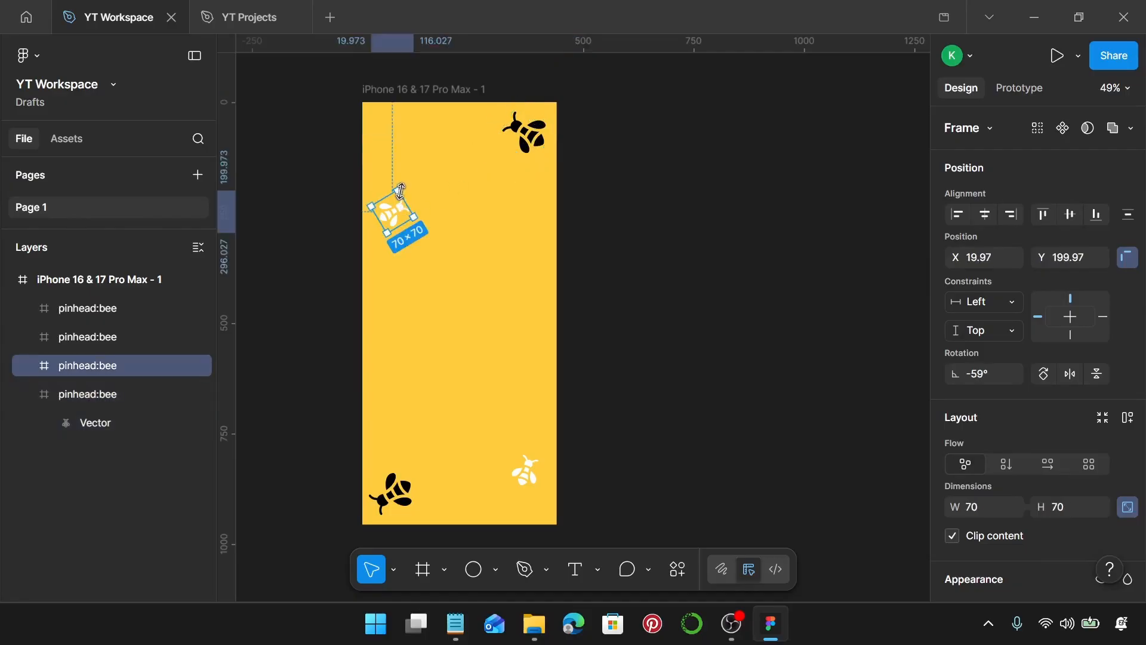
{"action": "key", "text": "alt"}
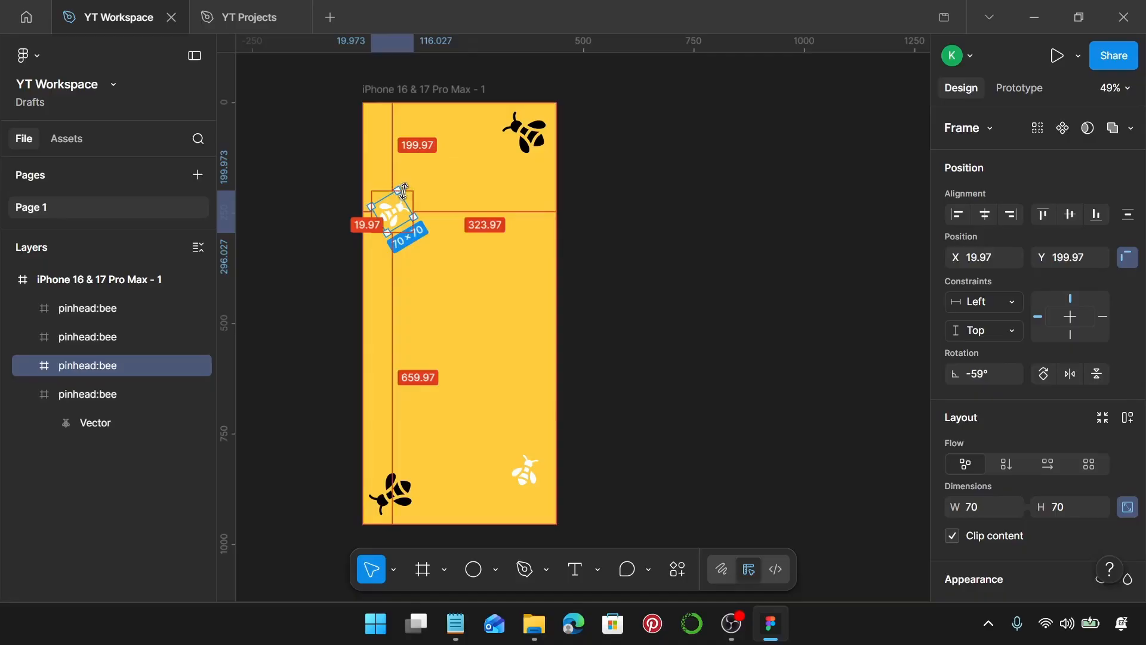
{"action": "left_click", "coordinate": [535, 474]}
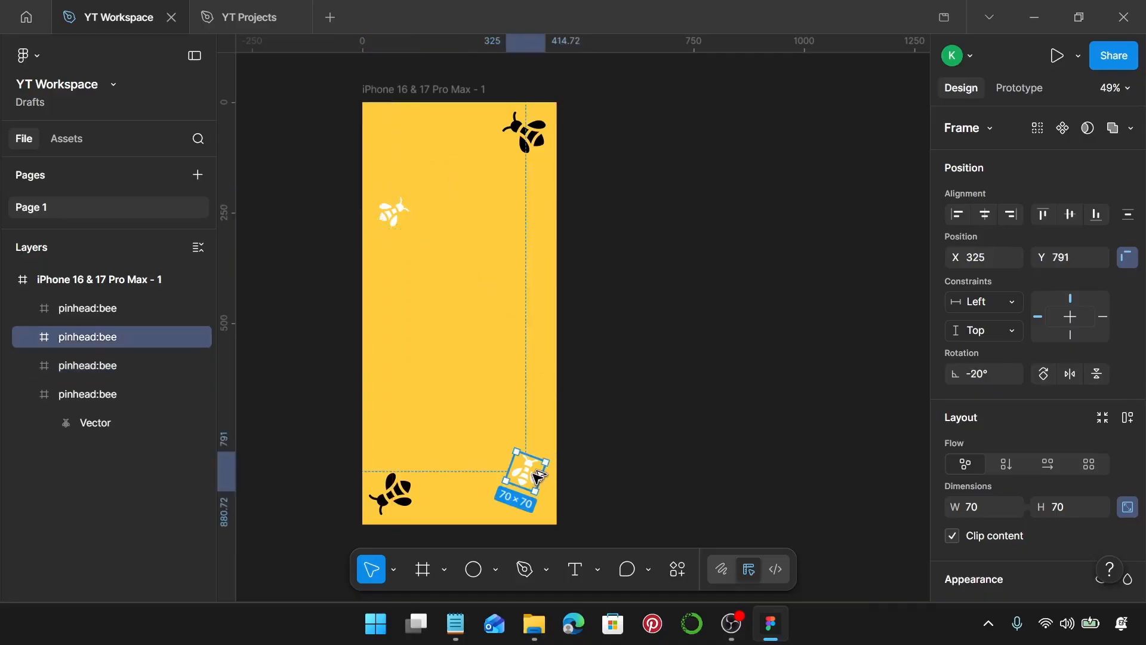
{"action": "key", "text": "alt"}
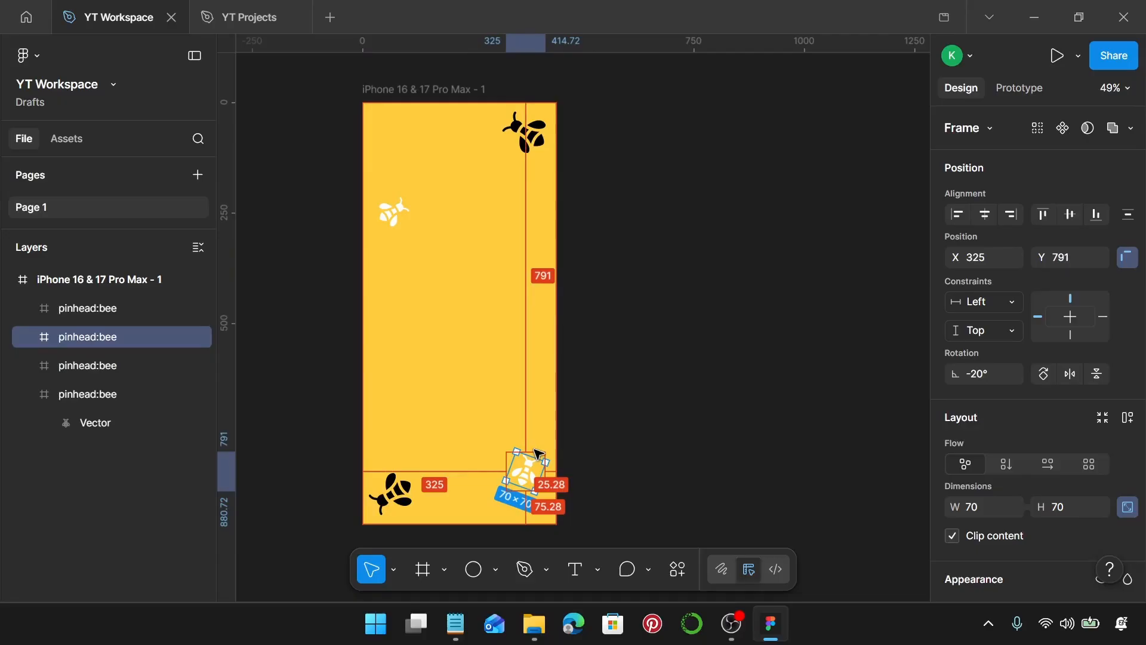
{"action": "left_click", "coordinate": [388, 481]}
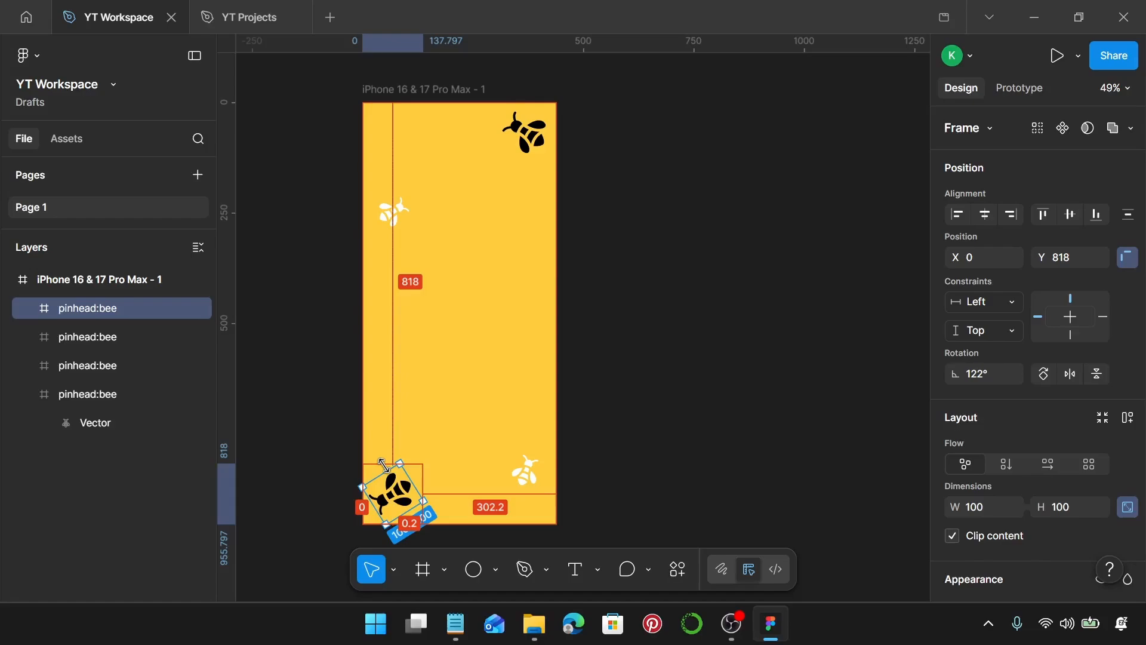
{"action": "left_click", "coordinate": [433, 430]}
{"action": "scroll", "coordinate": [425, 298], "scroll_direction": "up", "scroll_amount": 1}
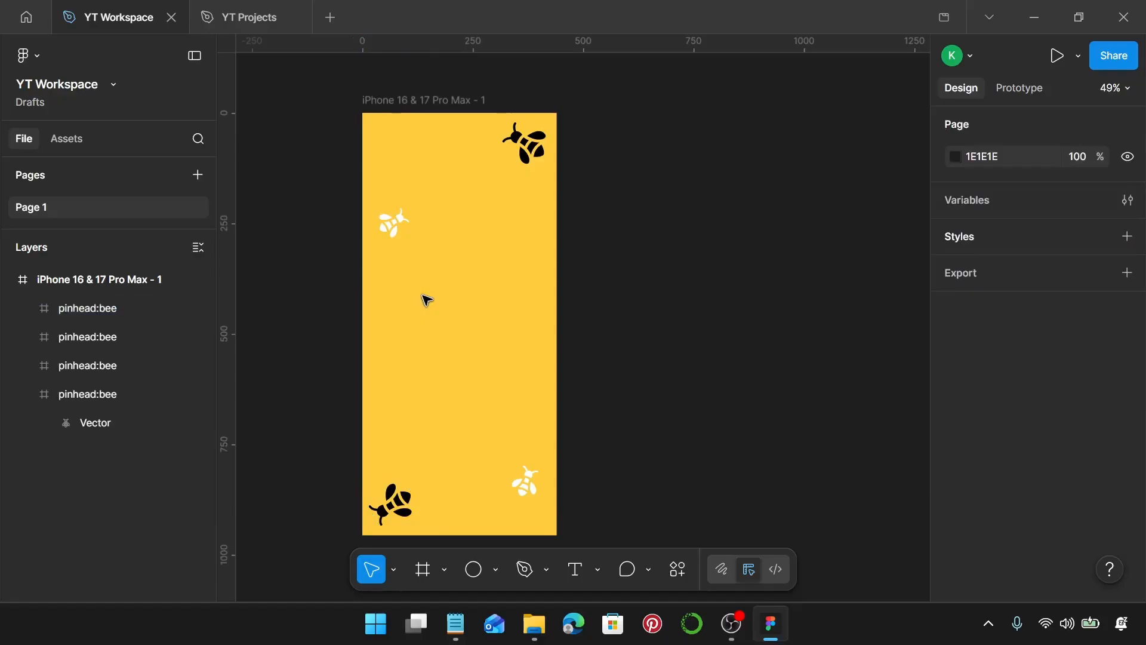
Add a "Loading" text layer near the middle of the frame, at about X 130, Y 456.
{"action": "key", "text": "t"}
{"action": "scroll", "coordinate": [428, 302], "scroll_direction": "up", "scroll_amount": 1}
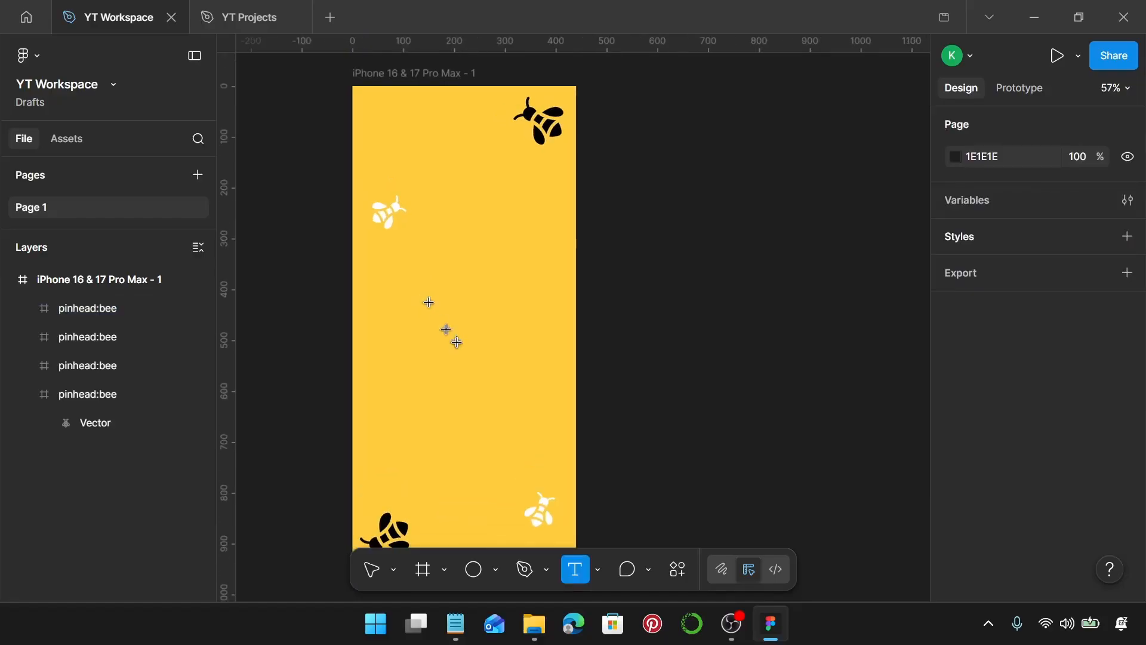
{"action": "left_click", "coordinate": [458, 342]}
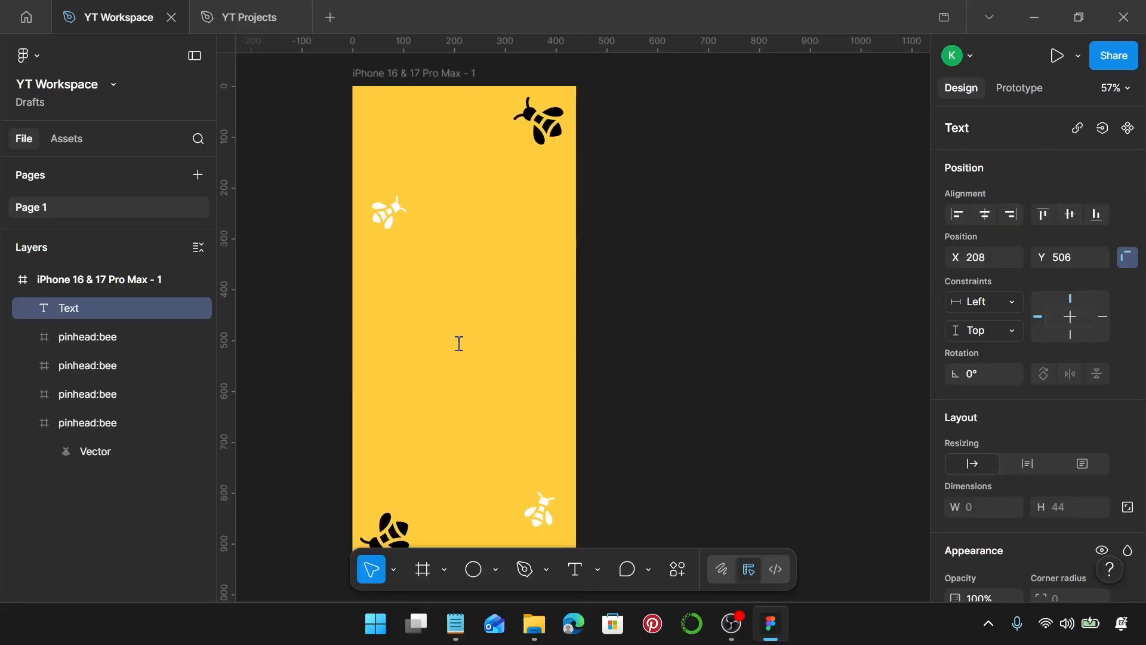
{"action": "type", "text": "Loa"}
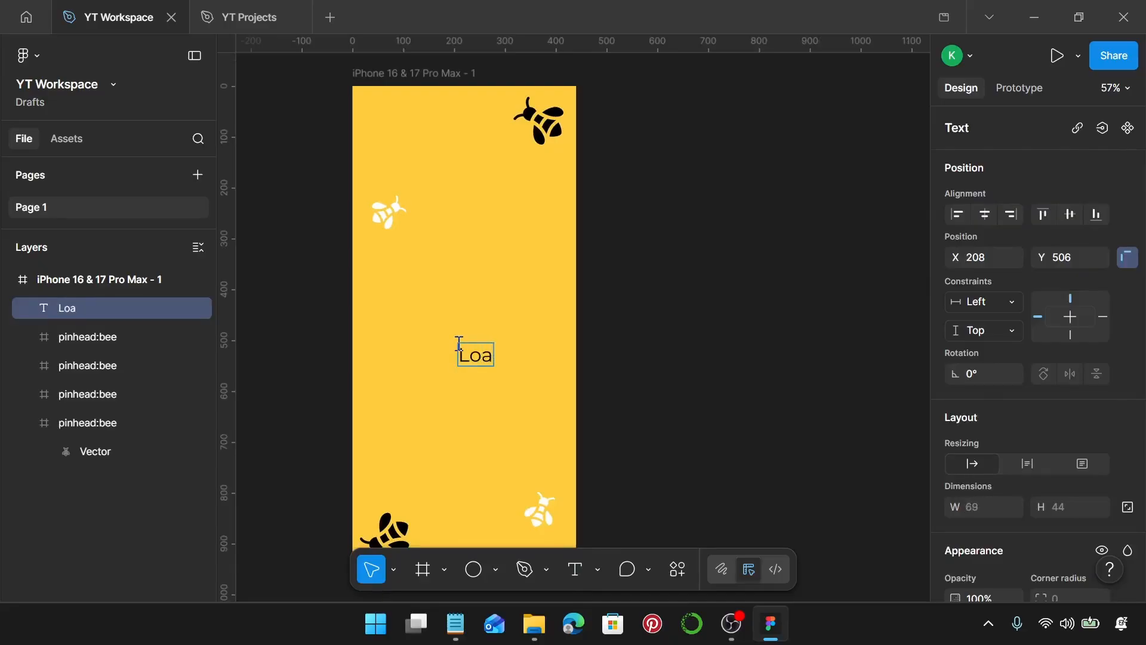
{"action": "type", "text": "ding"}
{"action": "key", "text": "Escape"}
{"action": "left_click_drag", "start_coordinate": [500, 356], "coordinate": [462, 332]}
{"action": "scroll", "coordinate": [1083, 430], "scroll_direction": "down", "scroll_amount": 5}
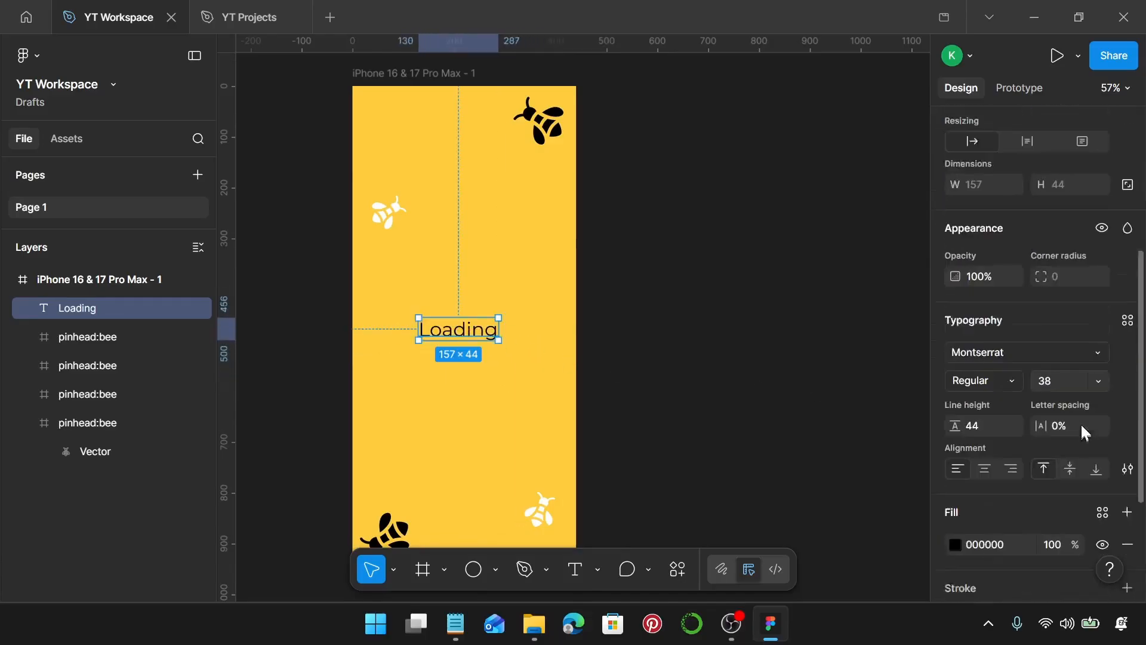
Set the Loading text to Poppins, size 40, with a line height of 48.
{"action": "left_click", "coordinate": [1046, 315]}
{"action": "type", "text": "p"}
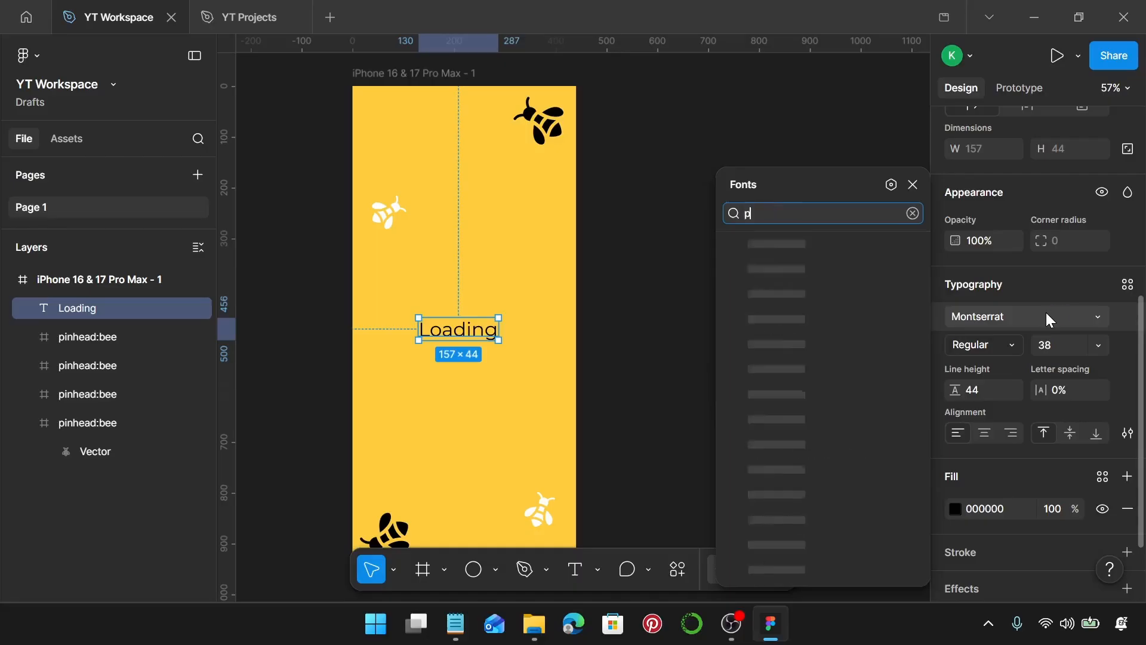
{"action": "type", "text": "oppi"}
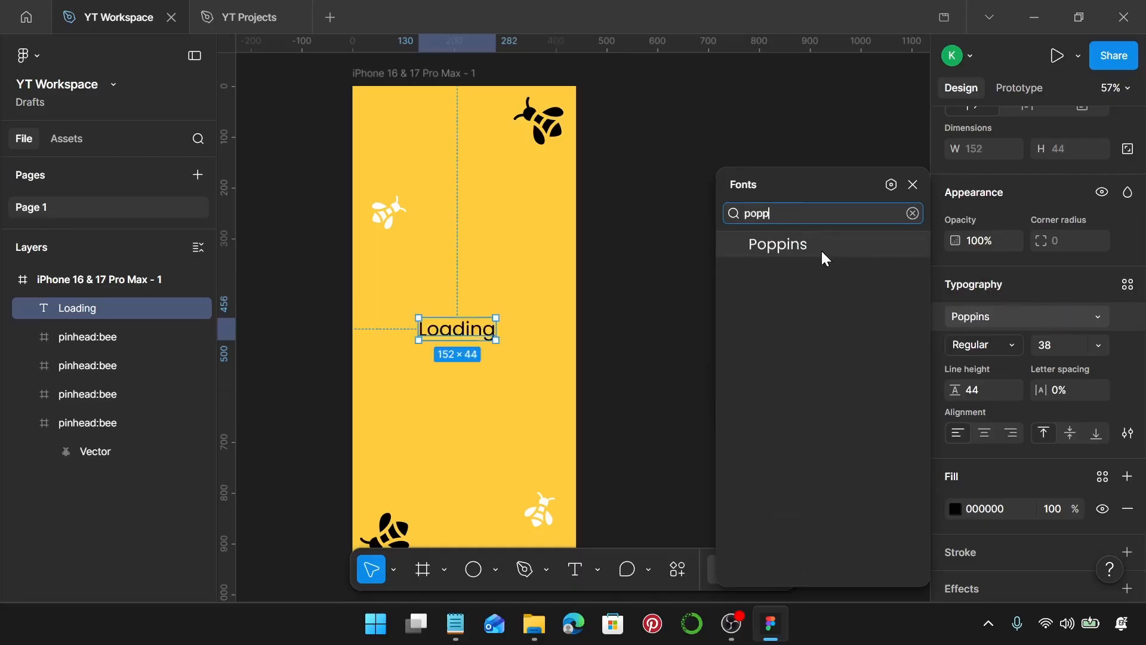
{"action": "left_click", "coordinate": [822, 249]}
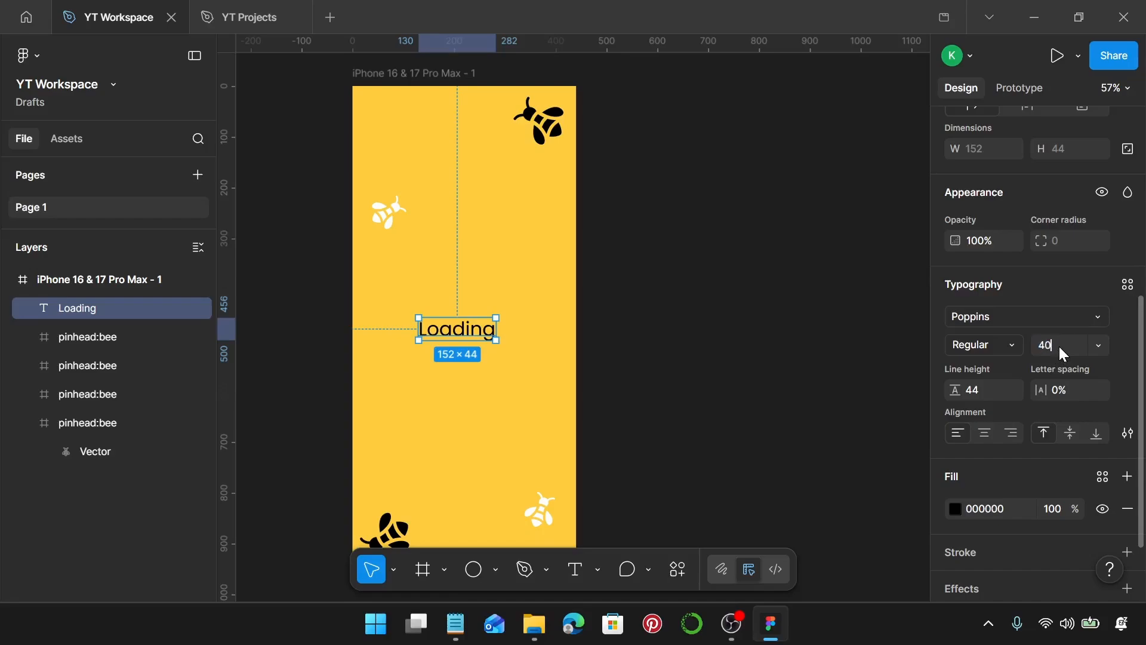
{"action": "left_click", "coordinate": [983, 393]}
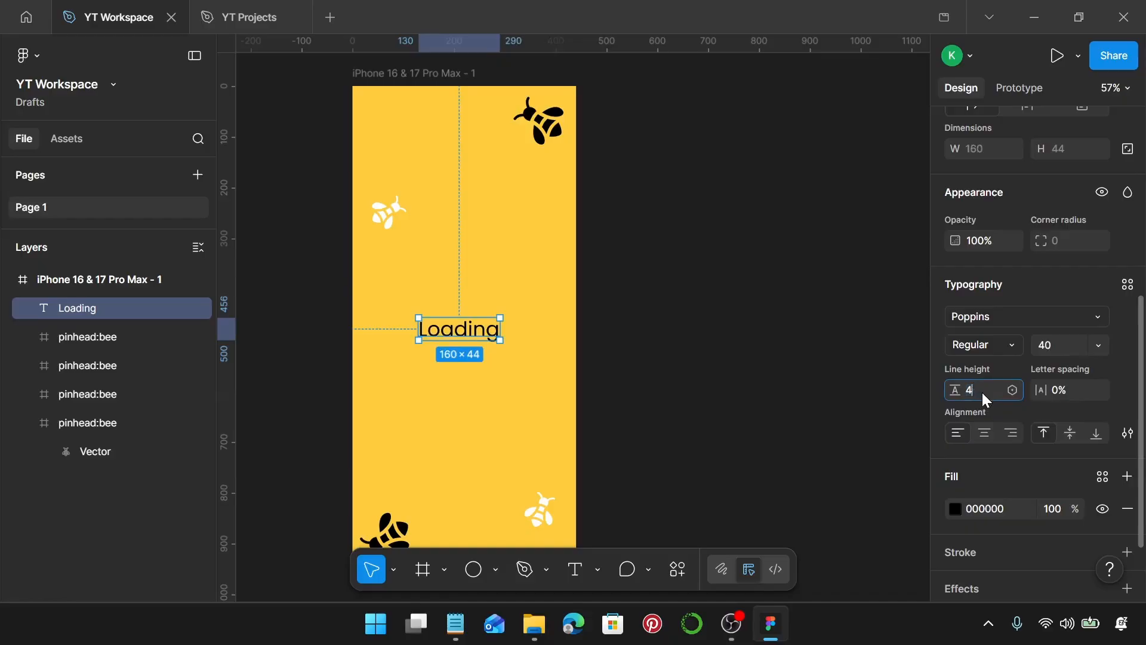
{"action": "key", "text": "Return"}
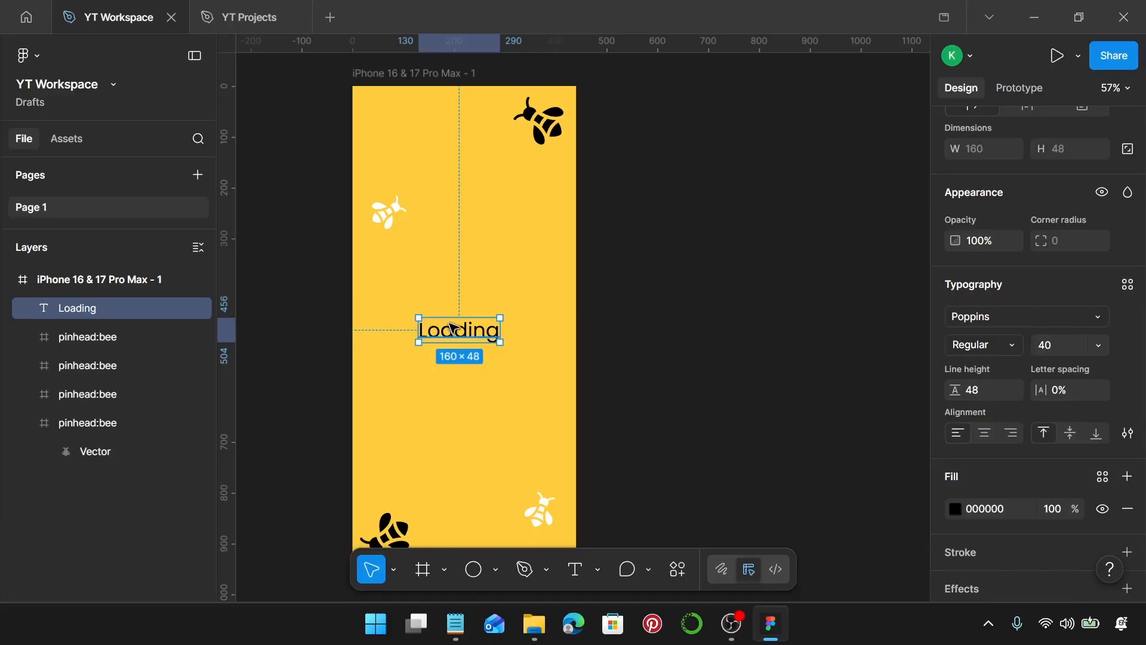
Centre the Loading text horizontally and vertically within the frame.
{"action": "left_click_drag", "start_coordinate": [457, 330], "coordinate": [466, 328]}
{"action": "scroll", "coordinate": [1075, 238], "scroll_direction": "up", "scroll_amount": 5}
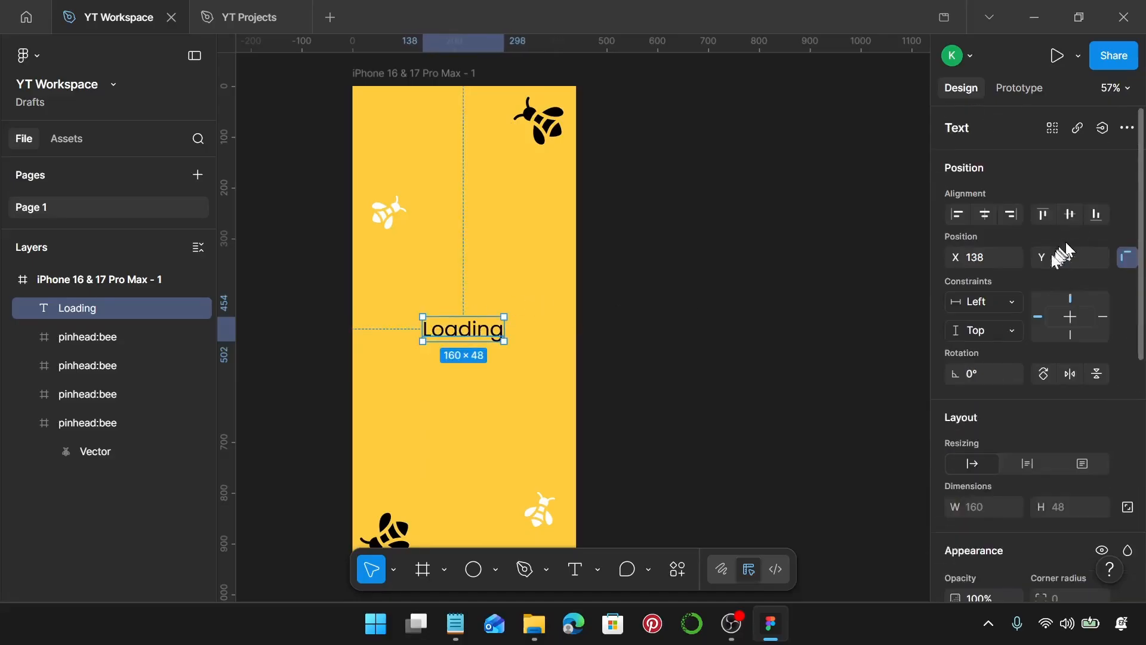
{"action": "left_click", "coordinate": [989, 222]}
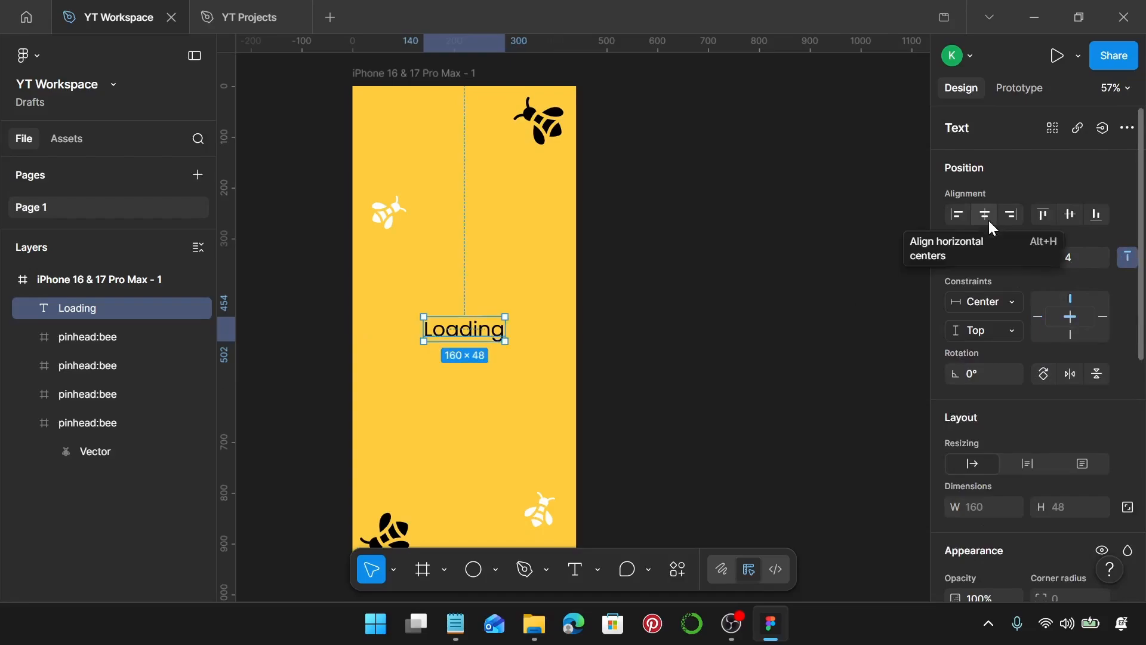
{"action": "left_click", "coordinate": [1073, 213]}
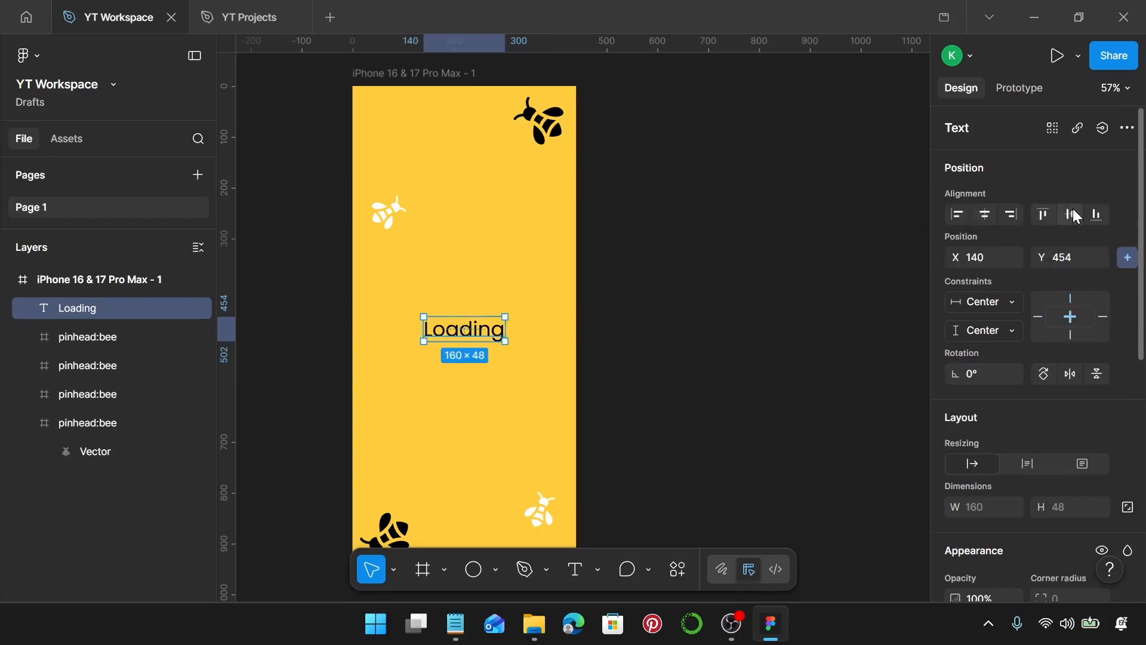
Reset the Loading text's constraints to Left and Top.
{"action": "left_click", "coordinate": [1040, 316]}
{"action": "left_click", "coordinate": [1070, 298]}
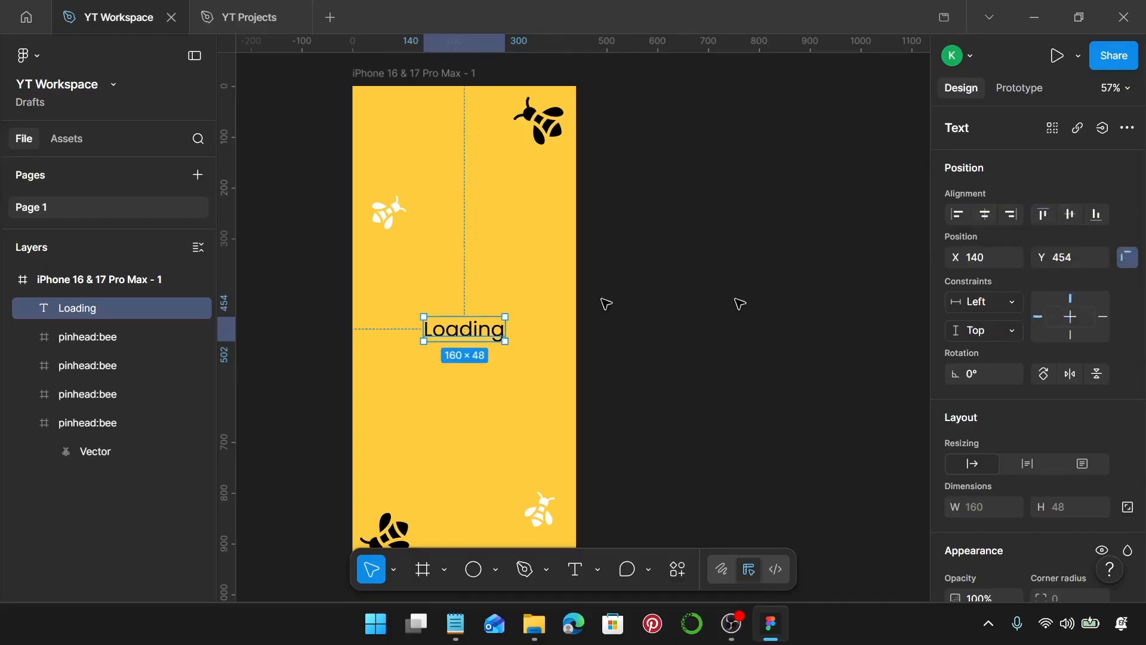
{"action": "left_click", "coordinate": [525, 236]}
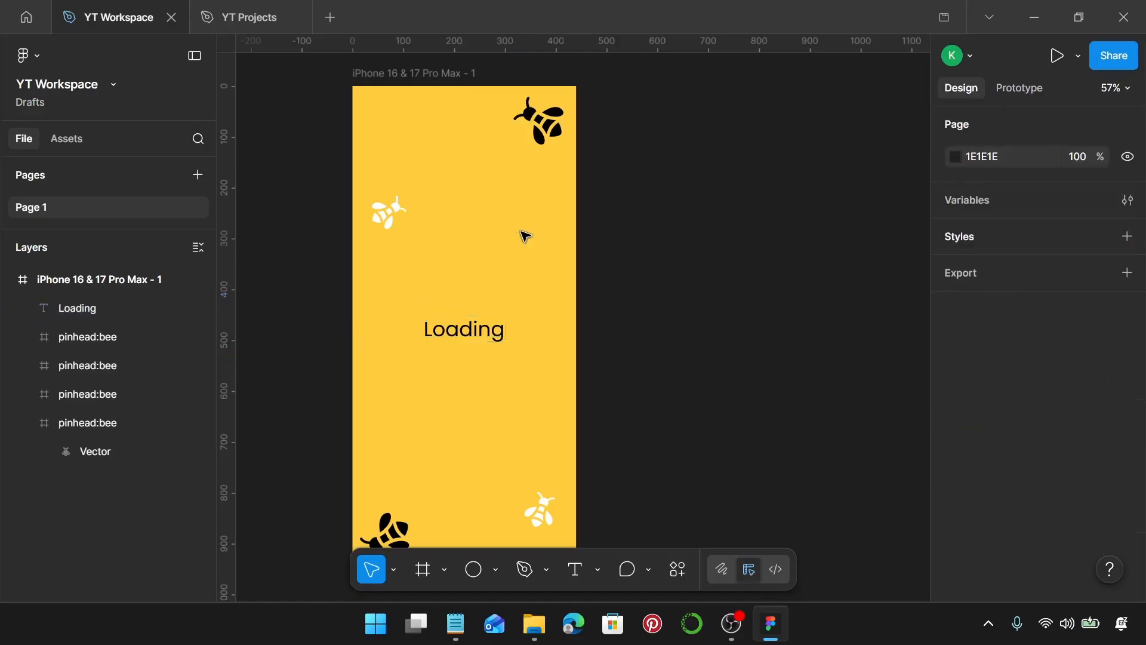
{"action": "scroll", "coordinate": [464, 389], "scroll_direction": "up", "scroll_amount": 3}
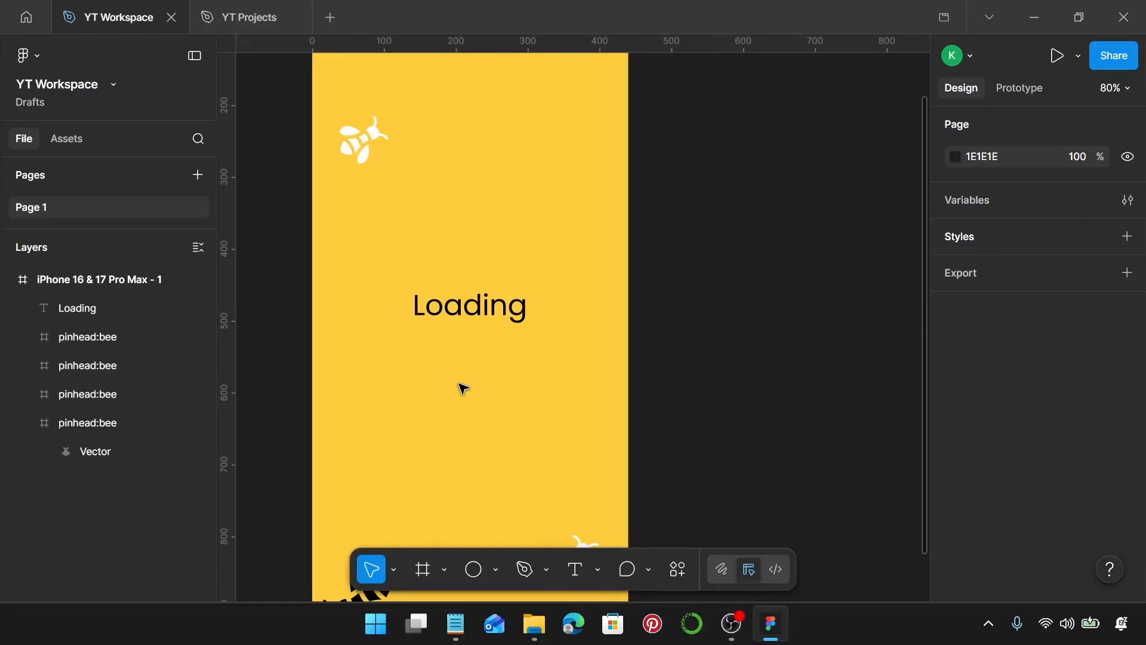
Draw a rectangle just below the Loading text and set its size to 240 × 30.
{"action": "key", "text": "r"}
{"action": "scroll", "coordinate": [458, 335], "scroll_direction": "up", "scroll_amount": 3}
{"action": "scroll", "coordinate": [418, 215], "scroll_direction": "up", "scroll_amount": 2}
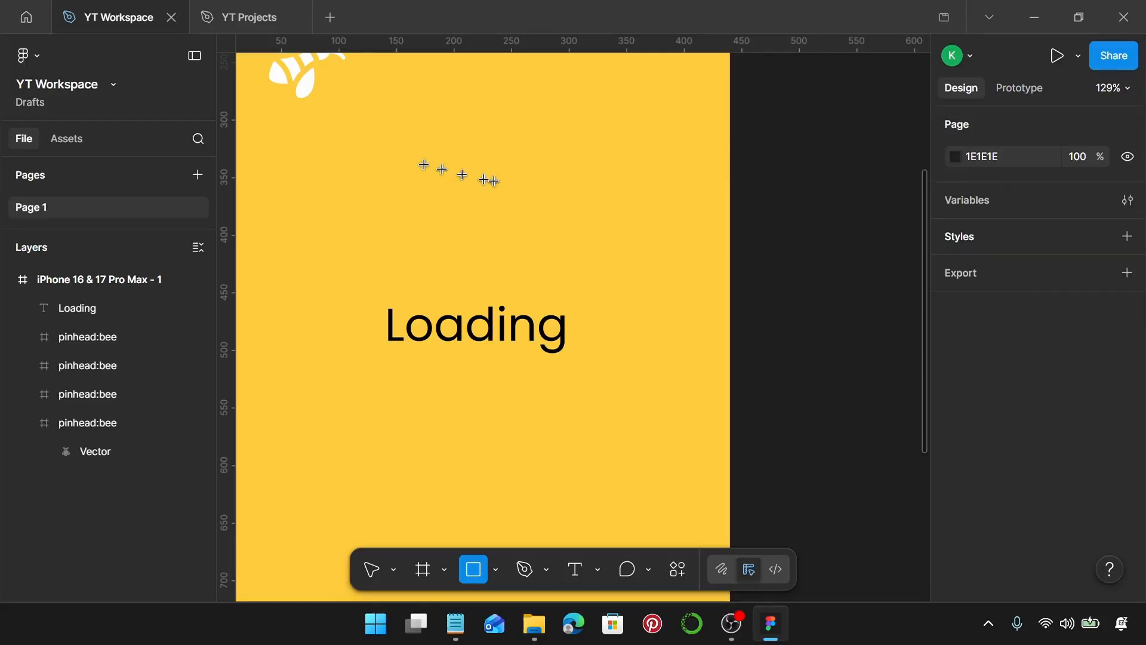
{"action": "mouse_move", "coordinate": [396, 154]}
{"action": "left_mouse_down"}
{"action": "mouse_move", "coordinate": [519, 188]}
{"action": "mouse_move", "coordinate": [511, 291]}
{"action": "mouse_move", "coordinate": [468, 384]}
{"action": "mouse_move", "coordinate": [460, 378]}
{"action": "left_mouse_up"}
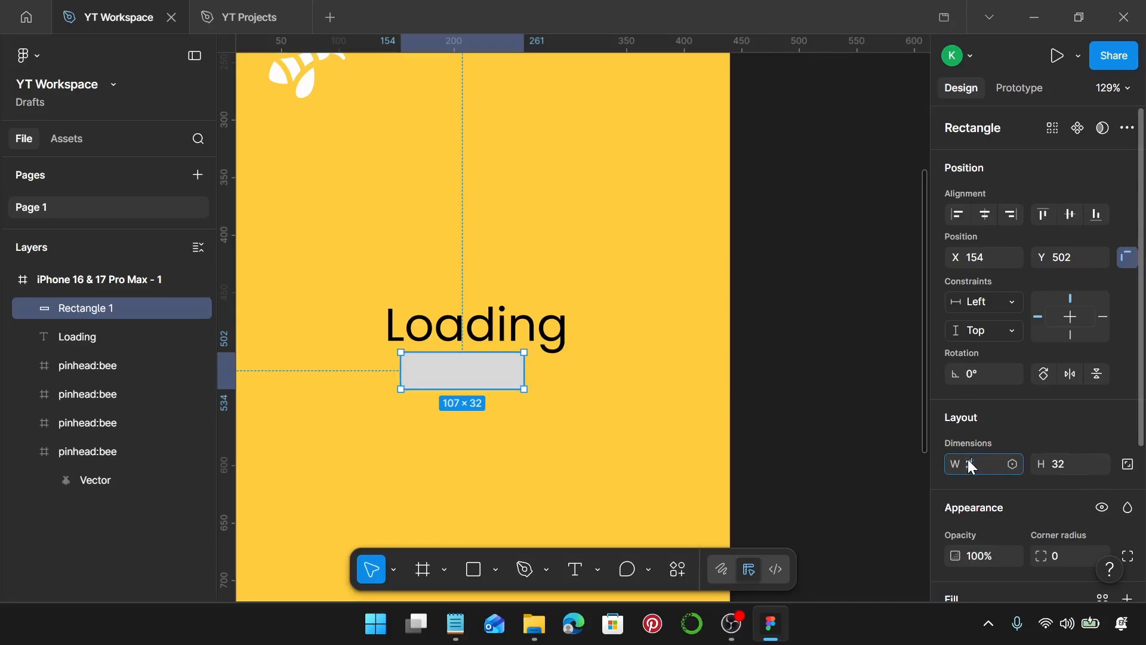
{"action": "key", "text": "Return"}
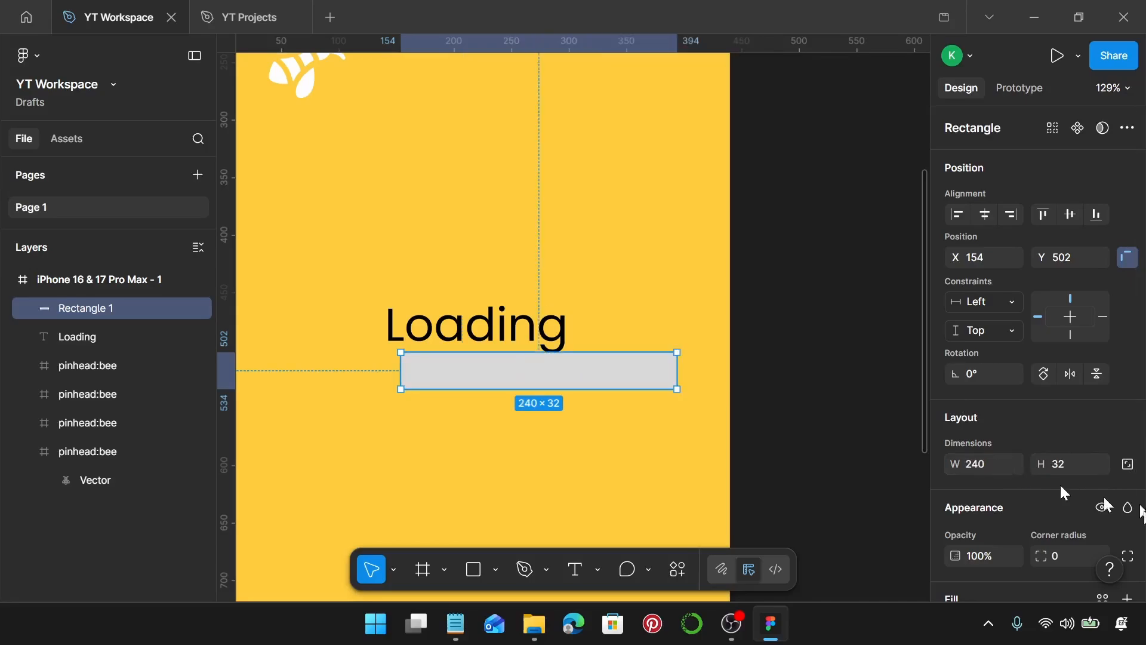
{"action": "left_click", "coordinate": [1053, 467]}
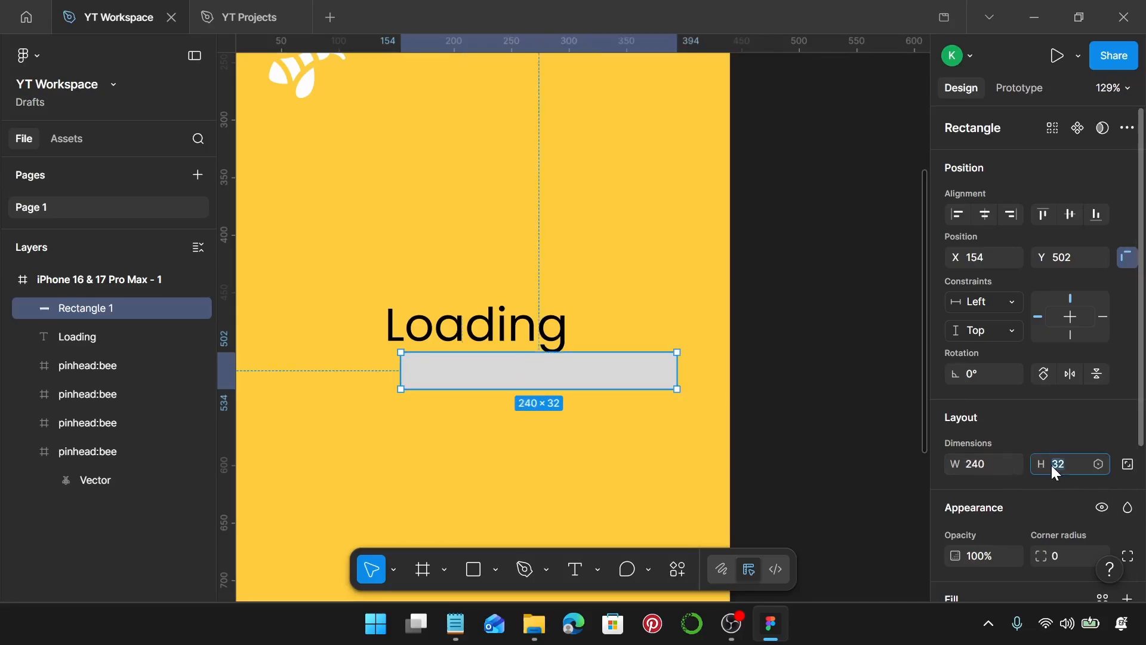
{"action": "key", "text": "Return"}
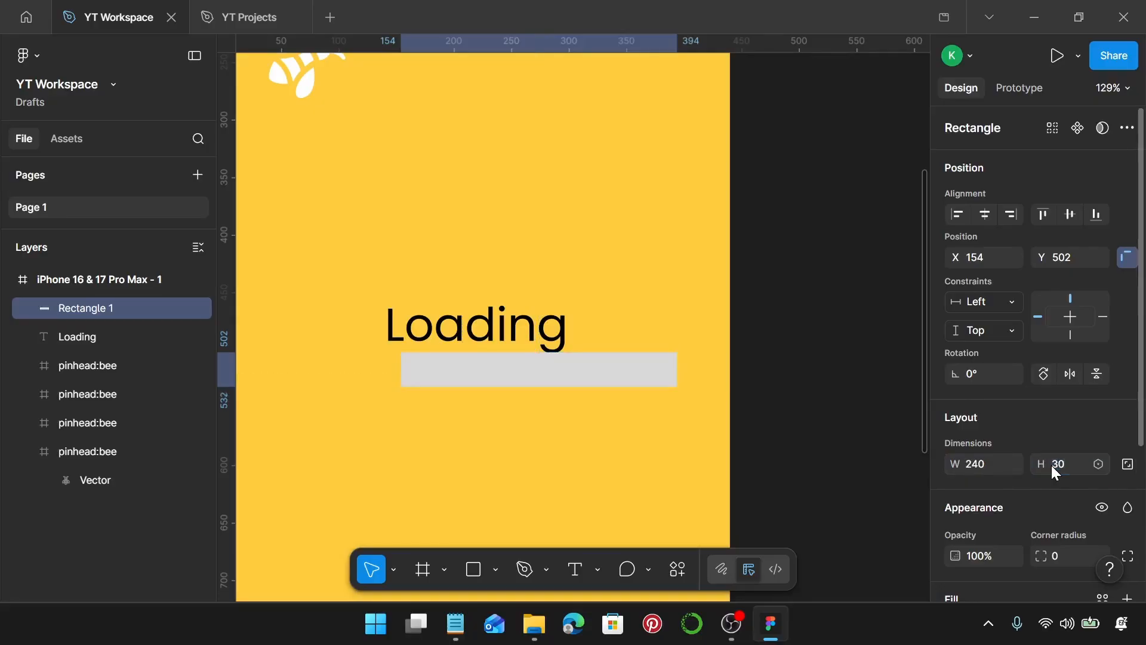
Round the rectangle's corners fully to a corner radius of 15.
{"action": "scroll", "coordinate": [537, 456], "scroll_direction": "up", "scroll_amount": 5}
{"action": "scroll", "coordinate": [367, 265], "scroll_direction": "up", "scroll_amount": 5}
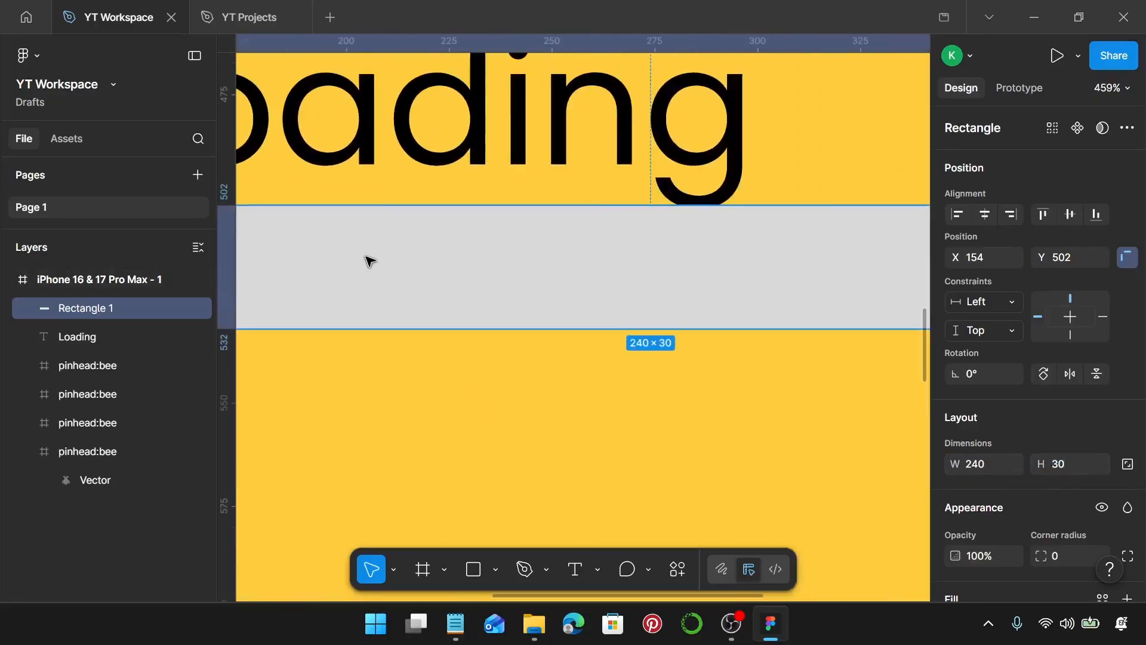
{"action": "scroll", "coordinate": [355, 228], "scroll_direction": "left", "scroll_amount": 4}
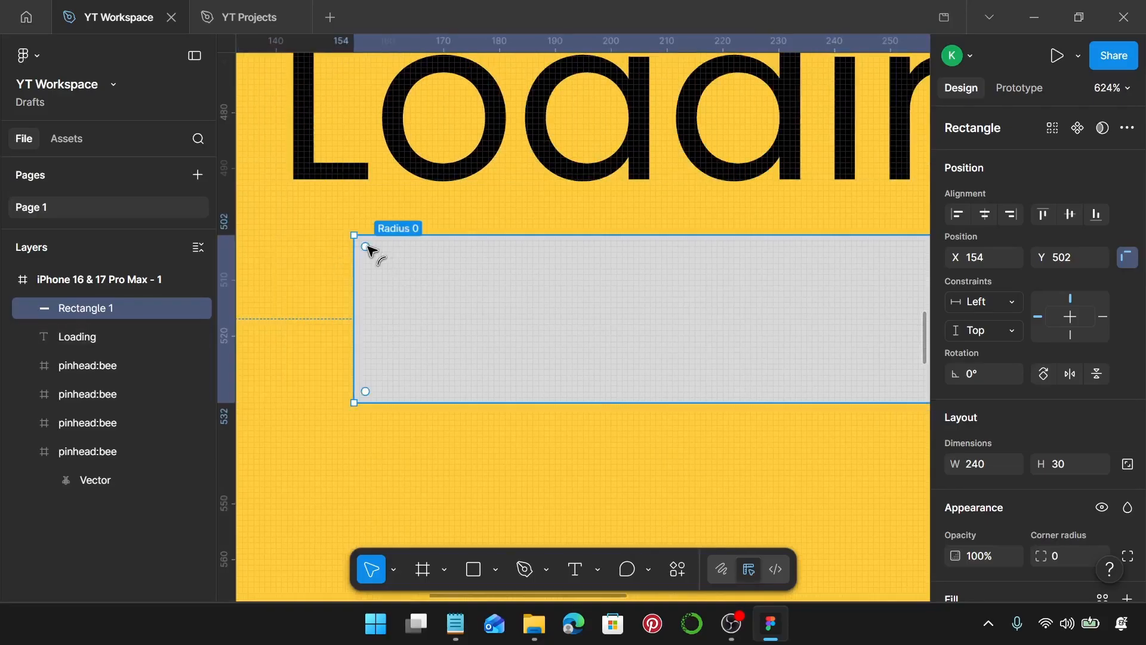
{"action": "left_click_drag", "start_coordinate": [366, 246], "coordinate": [518, 323]}
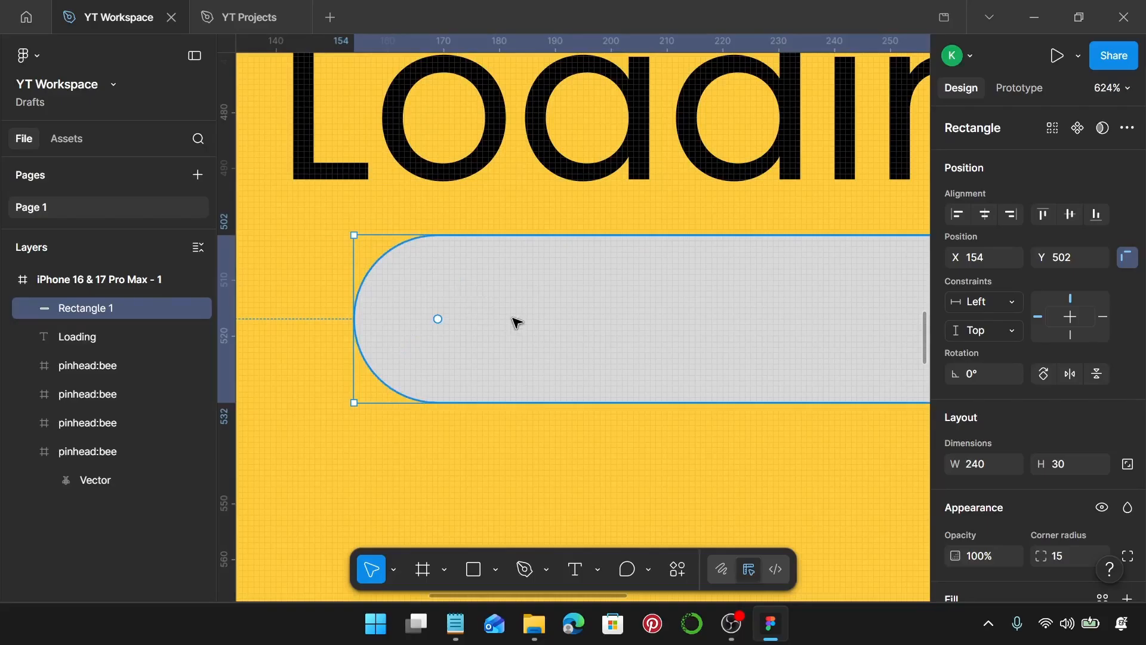
Change the rectangle's fill colour to white, FFFFFF.
{"action": "scroll", "coordinate": [1096, 461], "scroll_direction": "down", "scroll_amount": 4}
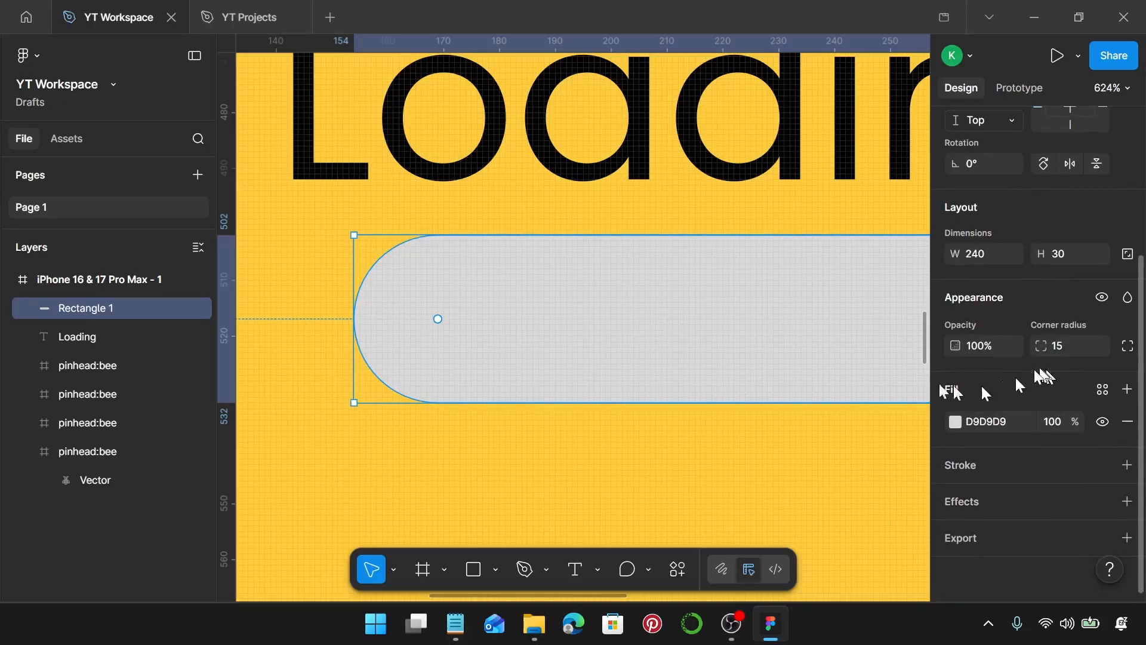
{"action": "scroll", "coordinate": [661, 302], "scroll_direction": "down", "scroll_amount": 4}
{"action": "scroll", "coordinate": [660, 302], "scroll_direction": "down", "scroll_amount": 4}
{"action": "scroll", "coordinate": [660, 302], "scroll_direction": "right", "scroll_amount": 3}
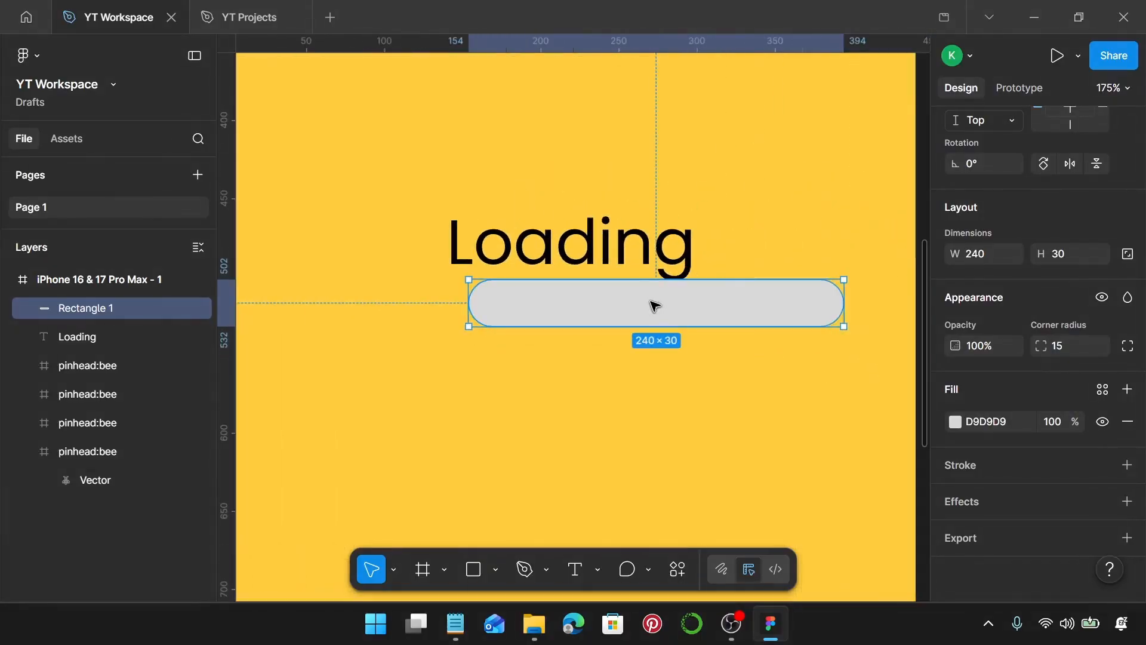
{"action": "left_click_drag", "start_coordinate": [686, 302], "coordinate": [615, 313]}
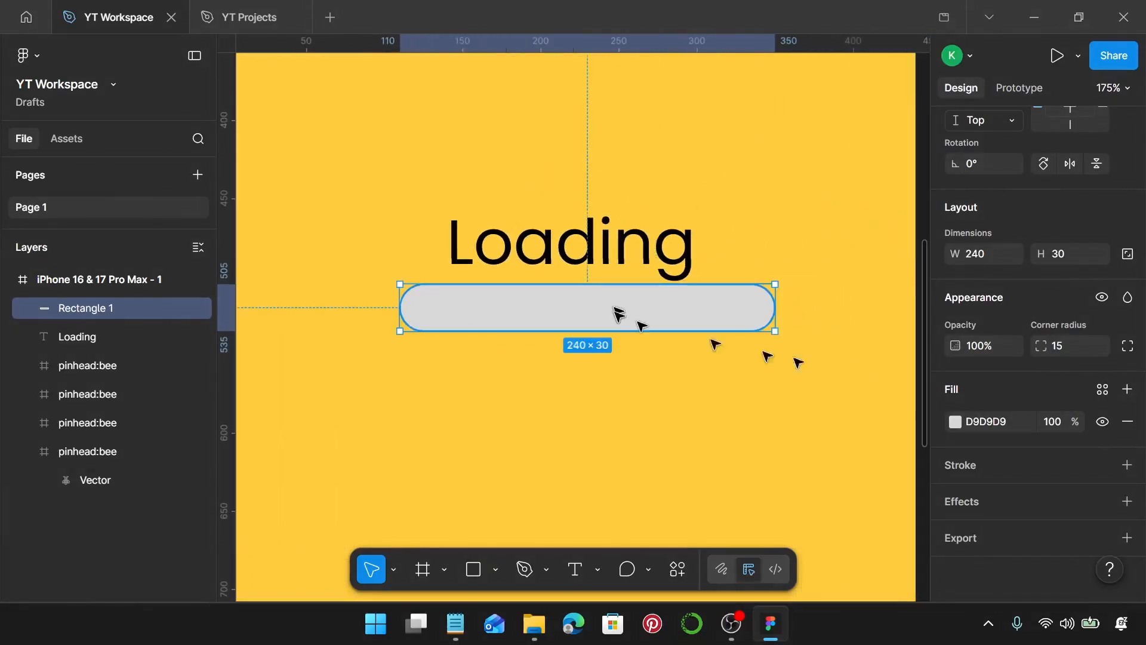
{"action": "left_click", "coordinate": [954, 422]}
{"action": "left_click_drag", "start_coordinate": [794, 352], "coordinate": [705, 227]}
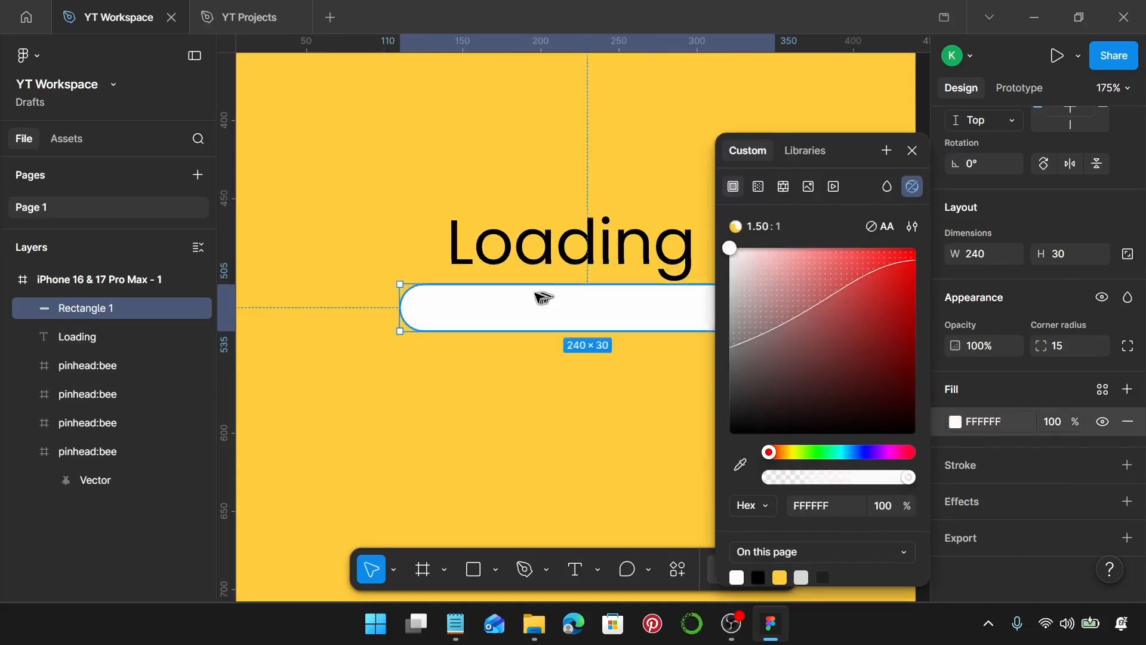
{"action": "scroll", "coordinate": [543, 298], "scroll_direction": "right", "scroll_amount": 1}
{"action": "left_click", "coordinate": [513, 348]}
{"action": "left_click", "coordinate": [480, 304]}
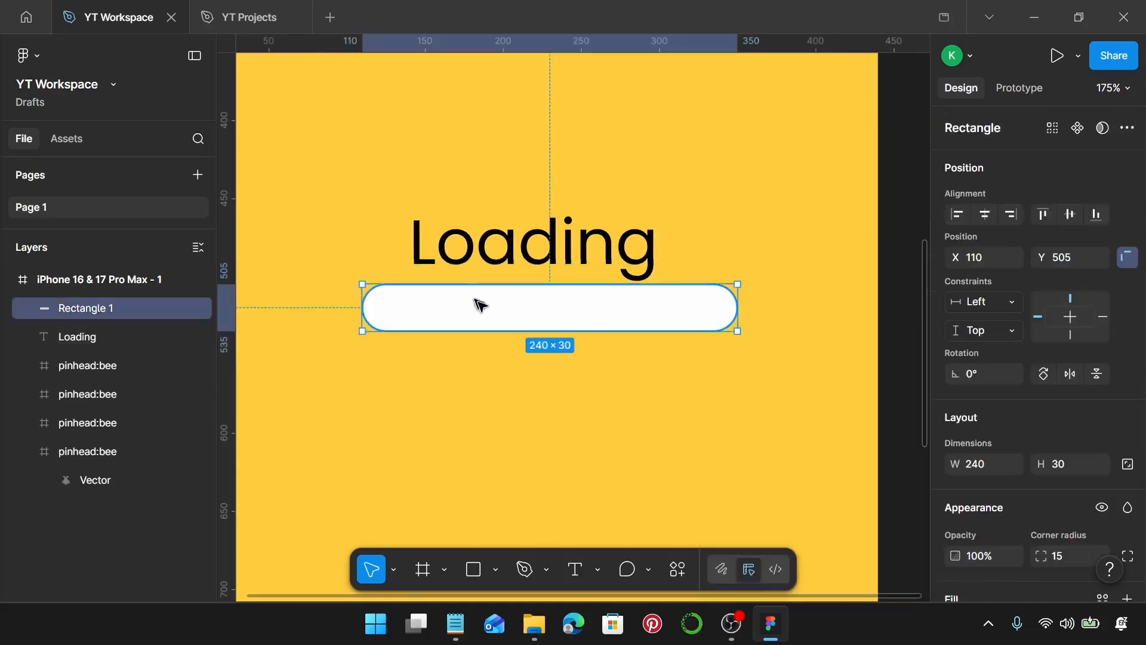
Centre the bar under the Loading text at X 100 and set the spacing between text and bar to 8.
{"action": "left_click_drag", "start_coordinate": [568, 309], "coordinate": [555, 323]}
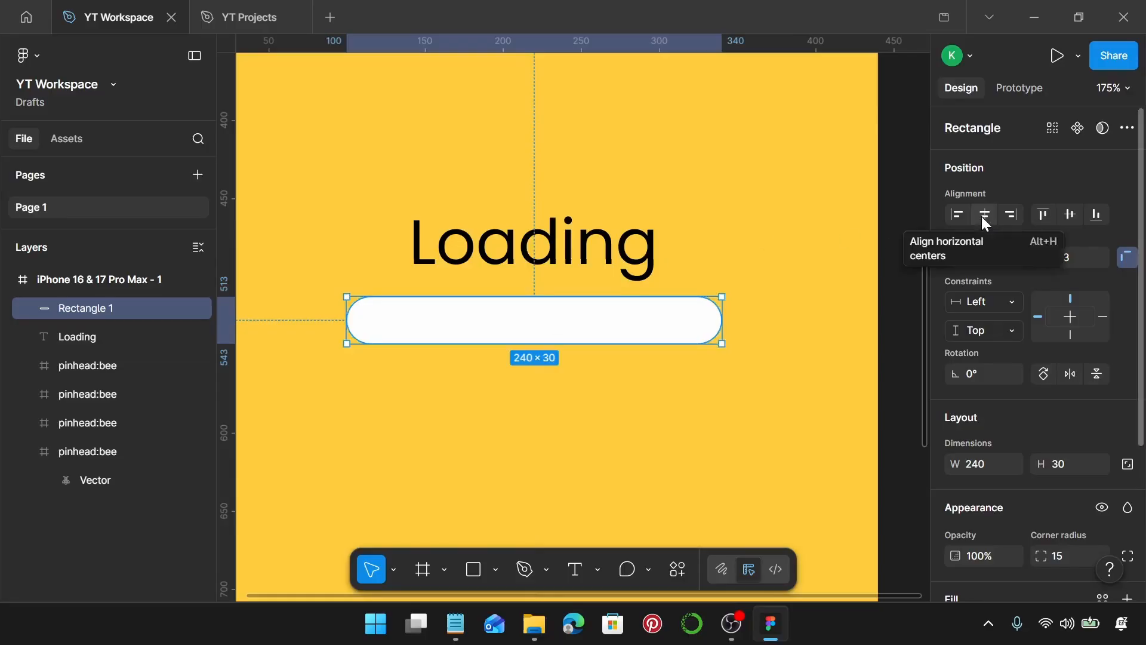
{"action": "left_click", "coordinate": [564, 257]}
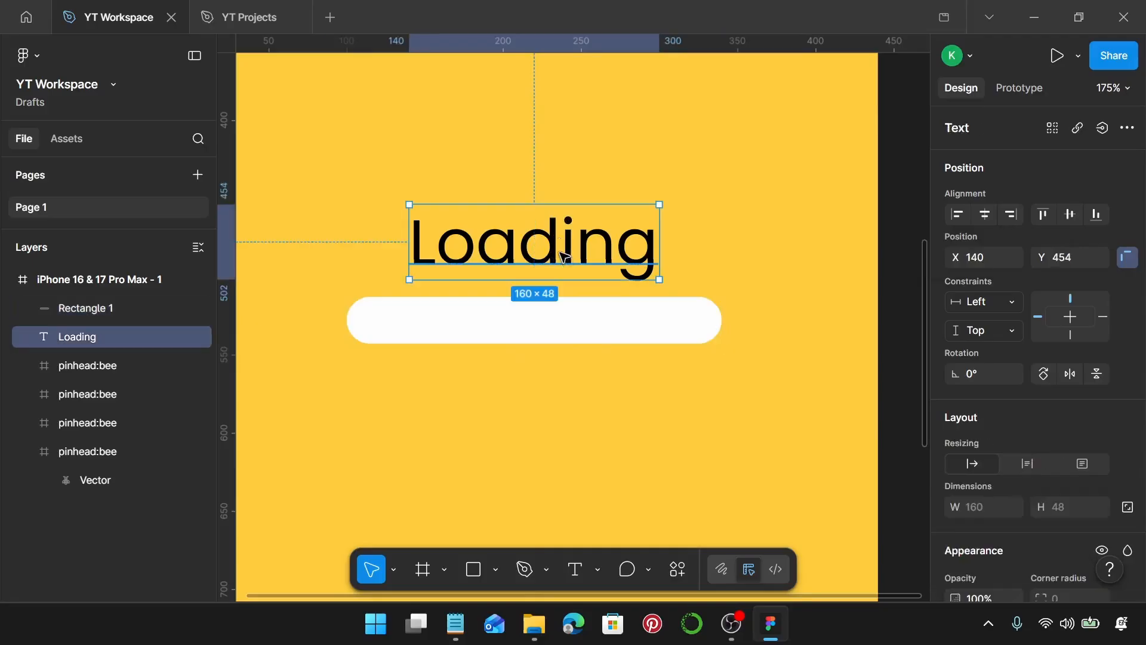
{"action": "left_click", "coordinate": [550, 313], "text": "shift"}
{"action": "scroll", "coordinate": [1009, 450], "scroll_direction": "down", "scroll_amount": 3}
{"action": "left_click", "coordinate": [994, 466]}
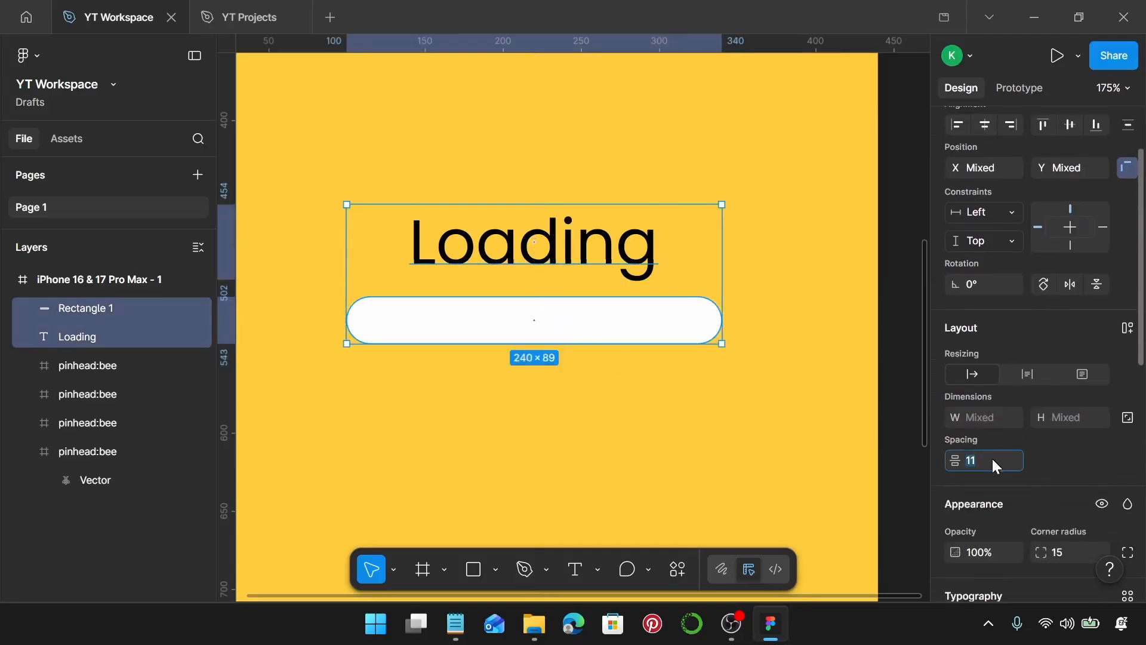
{"action": "key", "text": "Return"}
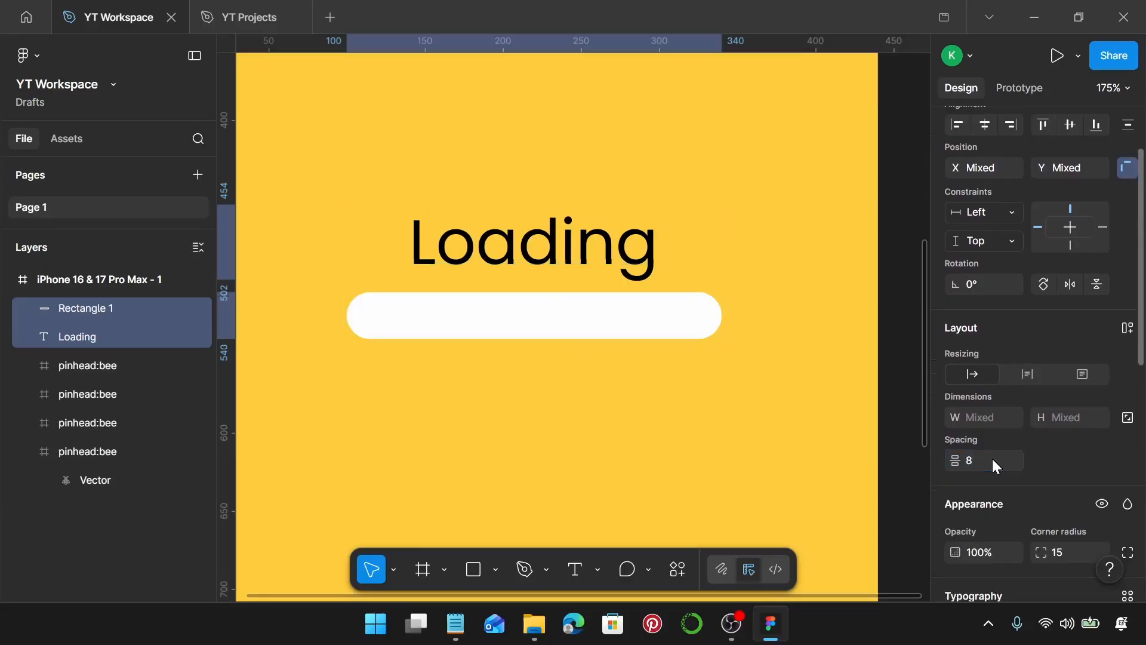
Duplicate the bar to make a second bar directly below it at Y 550.
{"action": "scroll", "coordinate": [555, 275], "scroll_direction": "down", "scroll_amount": 2}
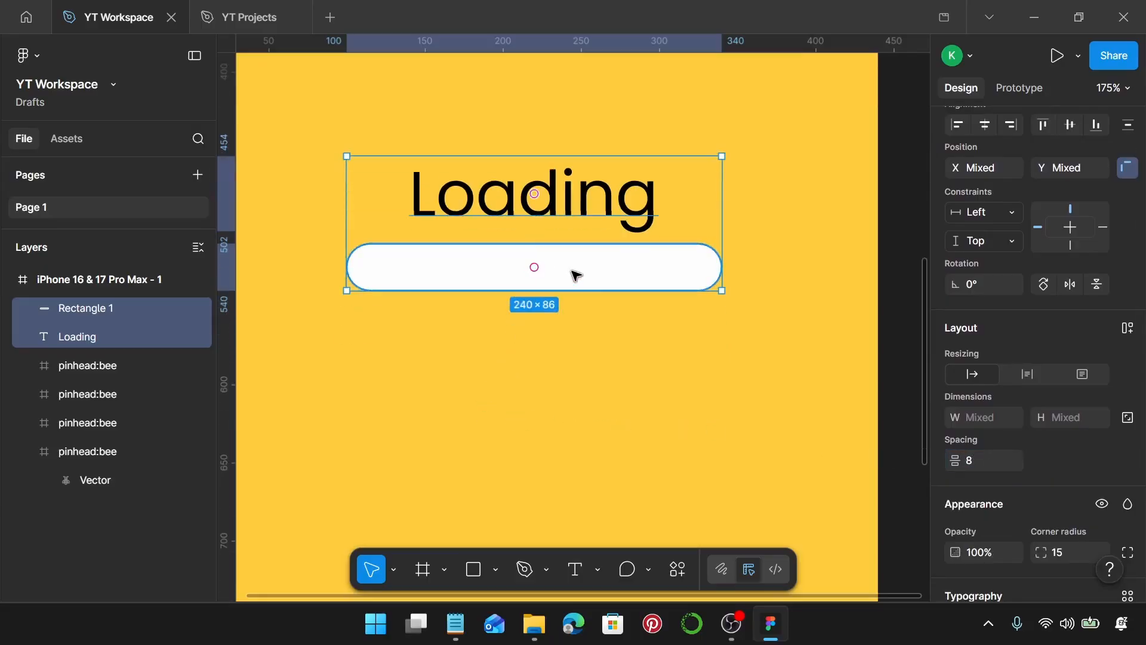
{"action": "left_click", "coordinate": [579, 272]}
{"action": "left_click_drag", "start_coordinate": [600, 269], "coordinate": [601, 330]}
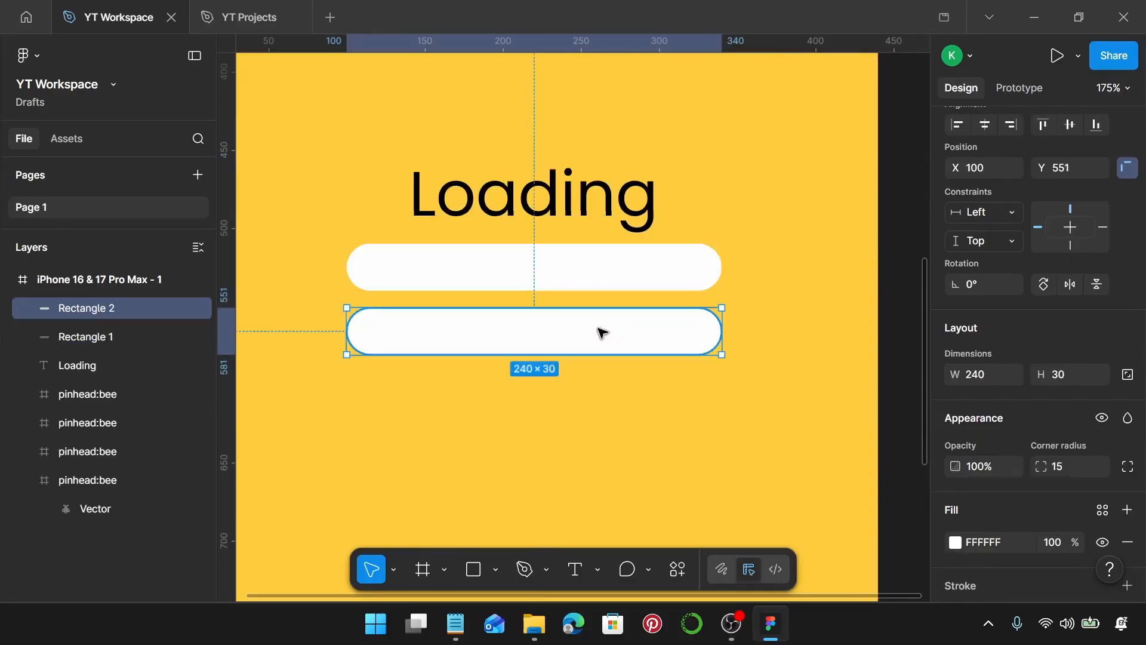
{"action": "key", "text": "Up"}
Duplicate the second bar to add a third bar below it at Y 590.
{"action": "left_click", "coordinate": [596, 288], "text": "shift"}
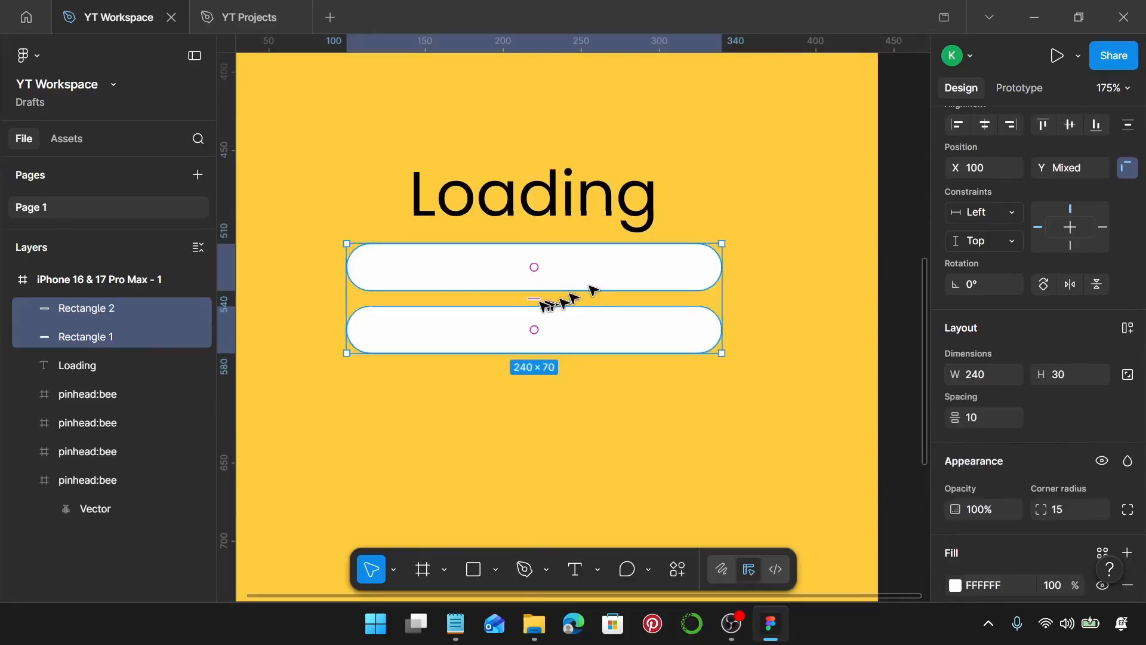
{"action": "left_click", "coordinate": [575, 336]}
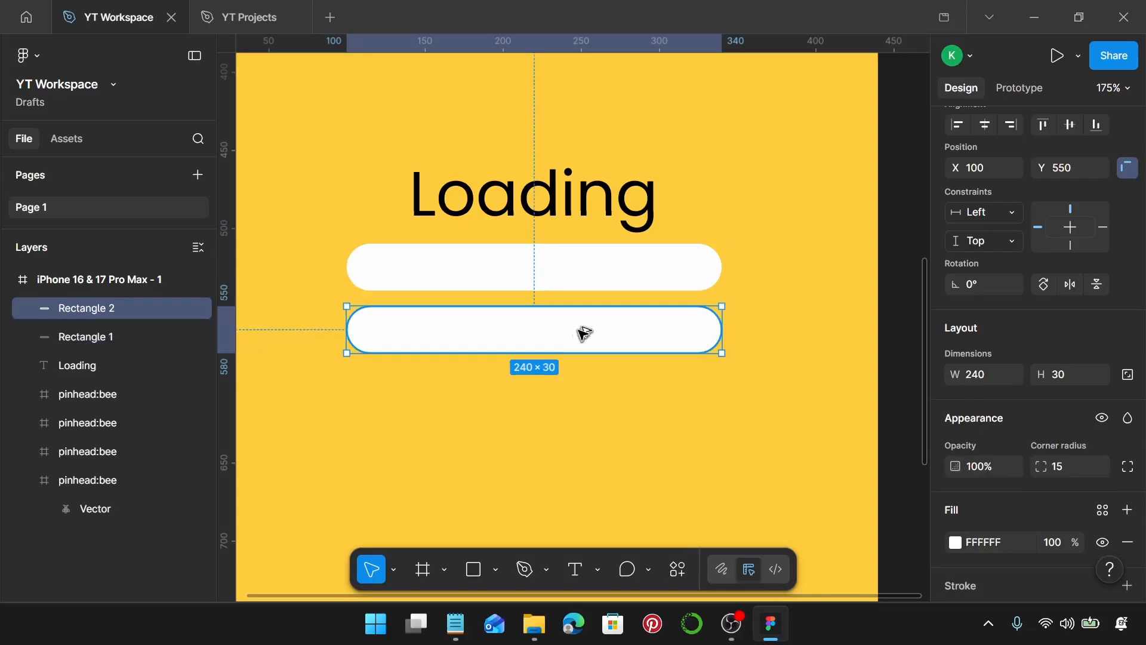
{"action": "left_click_drag", "start_coordinate": [583, 343], "coordinate": [583, 389]}
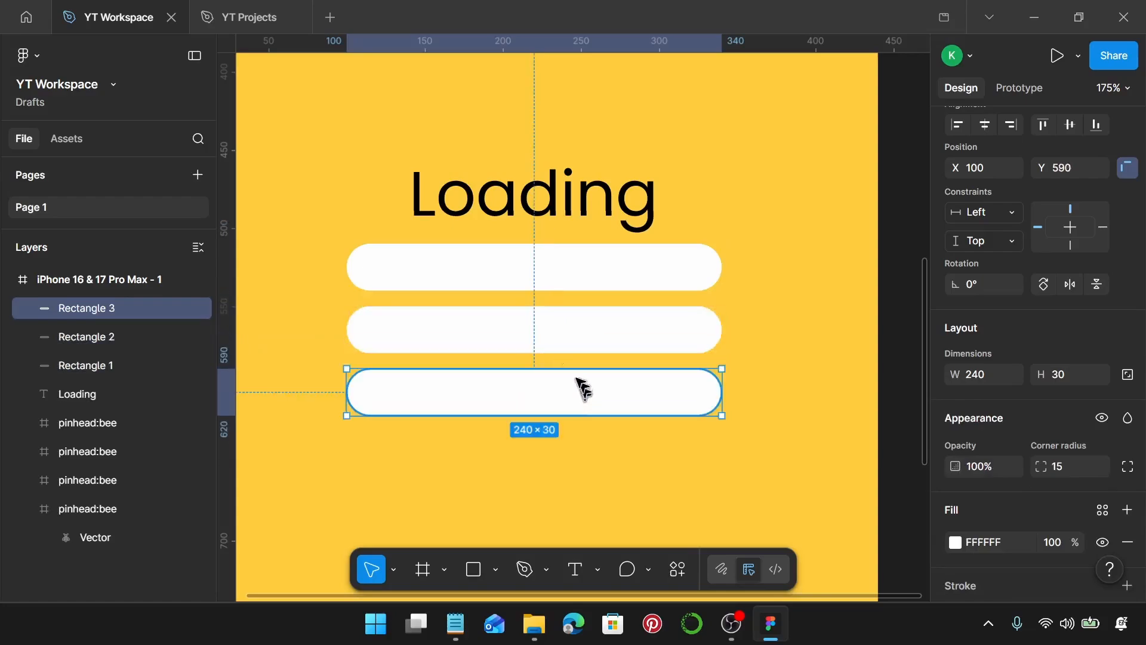
Shrink the middle bar symmetrically from both sides to a width of 190.
{"action": "left_click", "coordinate": [419, 334]}
{"action": "scroll", "coordinate": [373, 322], "scroll_direction": "up", "scroll_amount": 2}
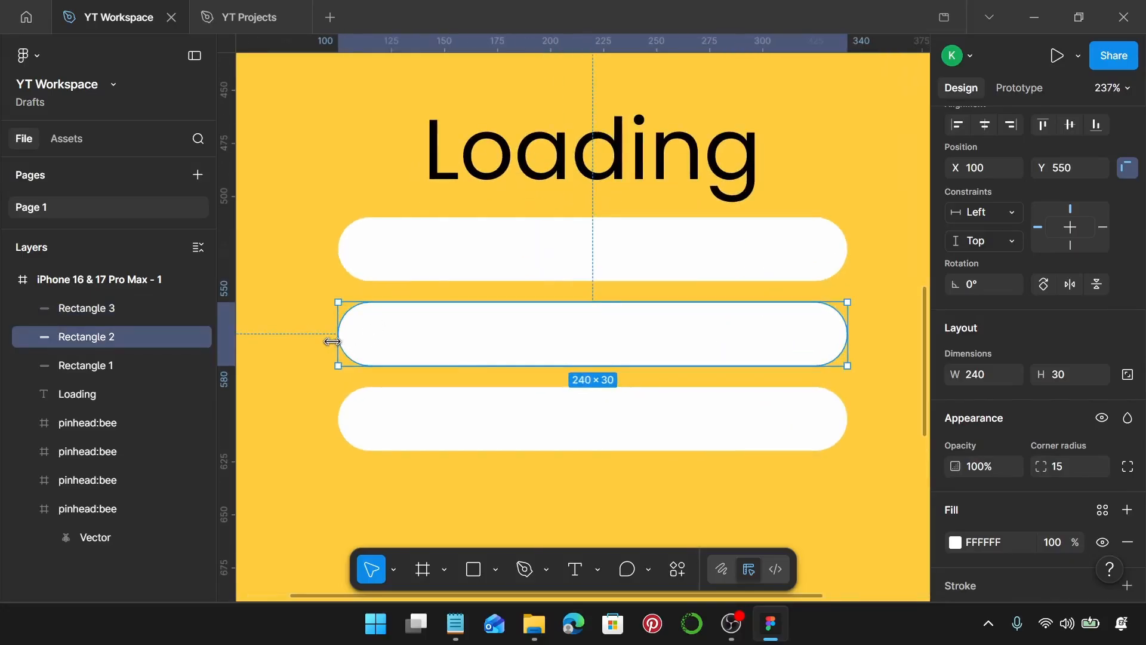
{"action": "left_click_drag", "start_coordinate": [332, 341], "coordinate": [385, 336]}
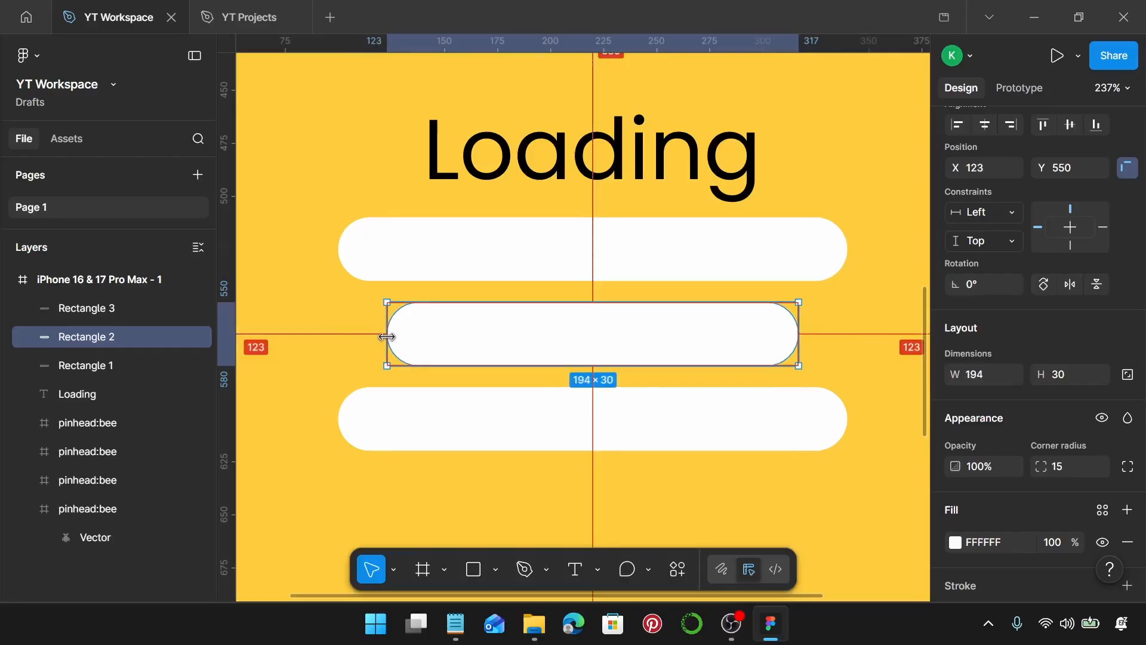
{"action": "left_click_drag", "start_coordinate": [387, 337], "coordinate": [391, 337]}
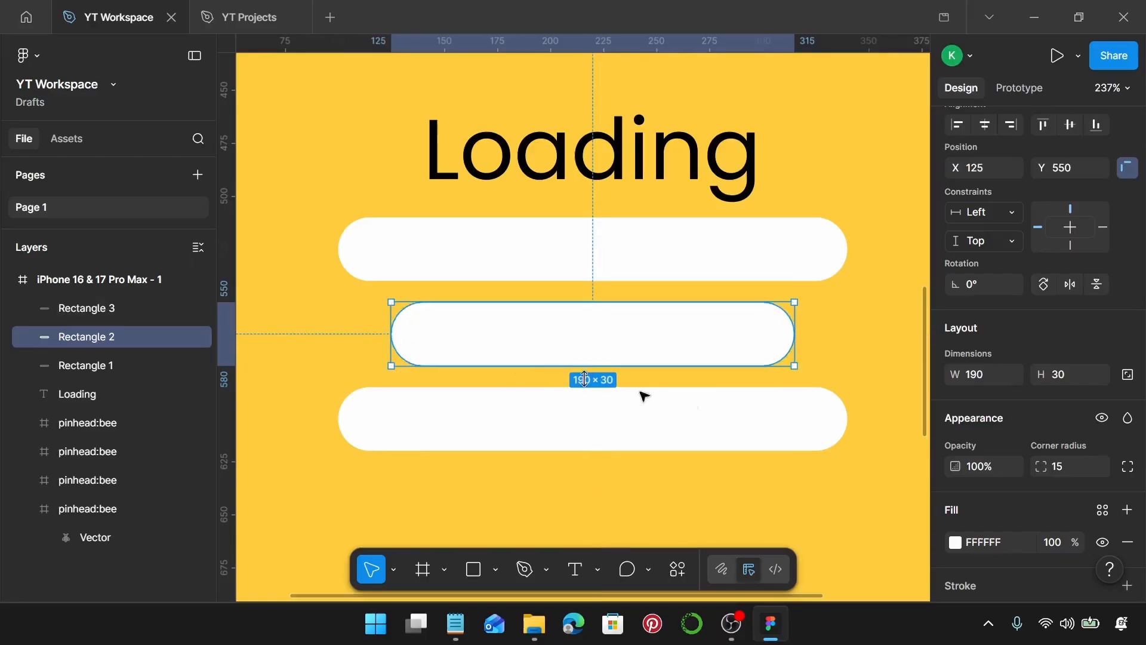
Shrink the bottom bar symmetrically from both sides to about 140 wide.
{"action": "left_click", "coordinate": [461, 414]}
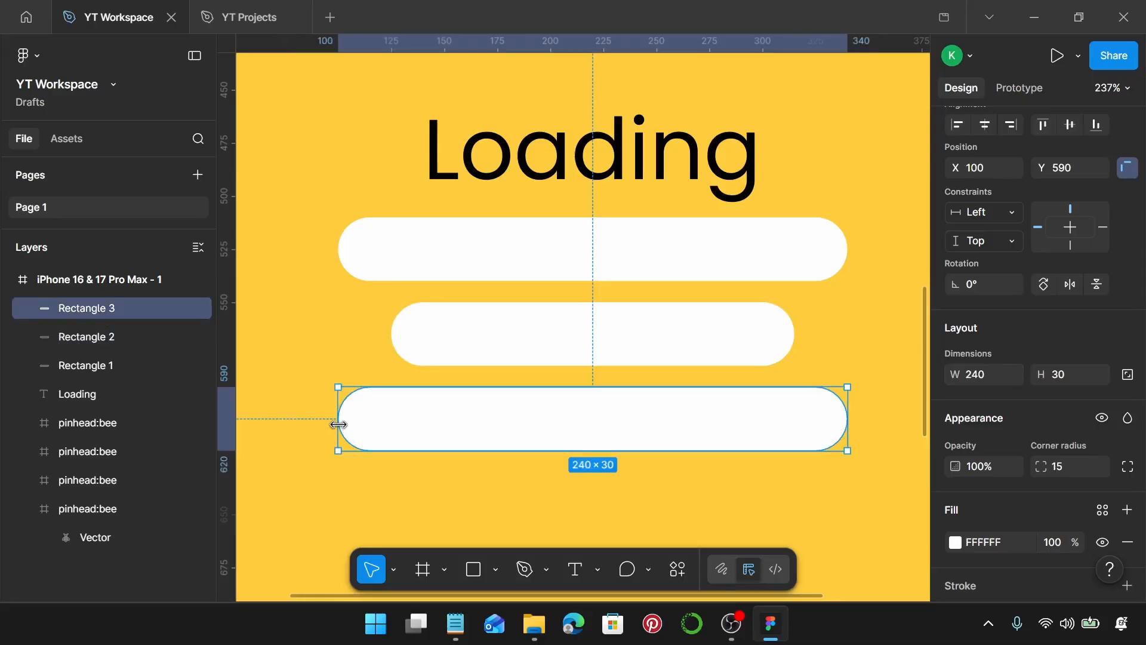
{"action": "left_click_drag", "start_coordinate": [339, 424], "coordinate": [444, 424]}
Select all three bars and duplicate them to a copy above the Loading text.
{"action": "scroll", "coordinate": [567, 412], "scroll_direction": "down", "scroll_amount": 5}
{"action": "left_click", "coordinate": [592, 385], "text": "shift"}
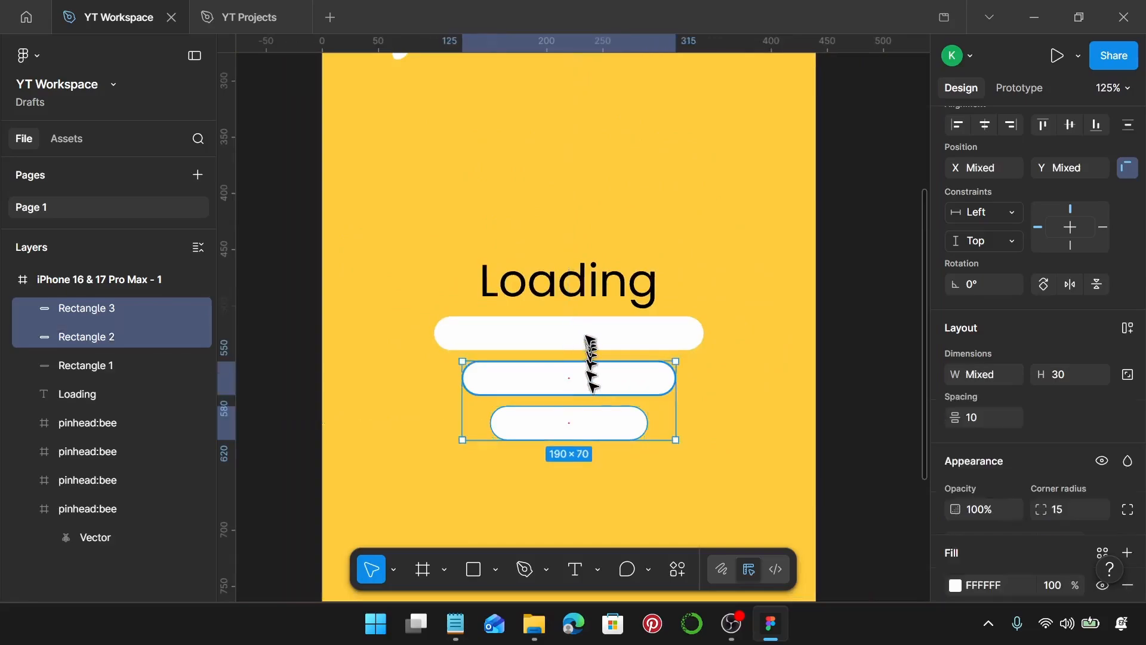
{"action": "left_click", "coordinate": [590, 338], "text": "shift"}
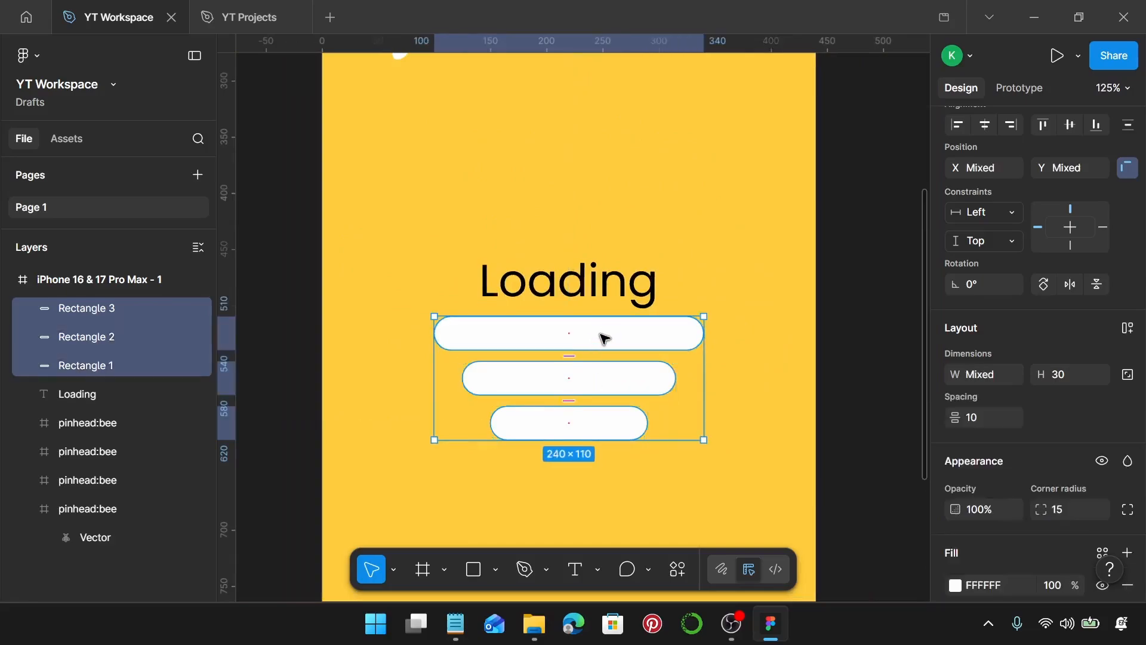
{"action": "left_click_drag", "start_coordinate": [604, 335], "coordinate": [589, 153]}
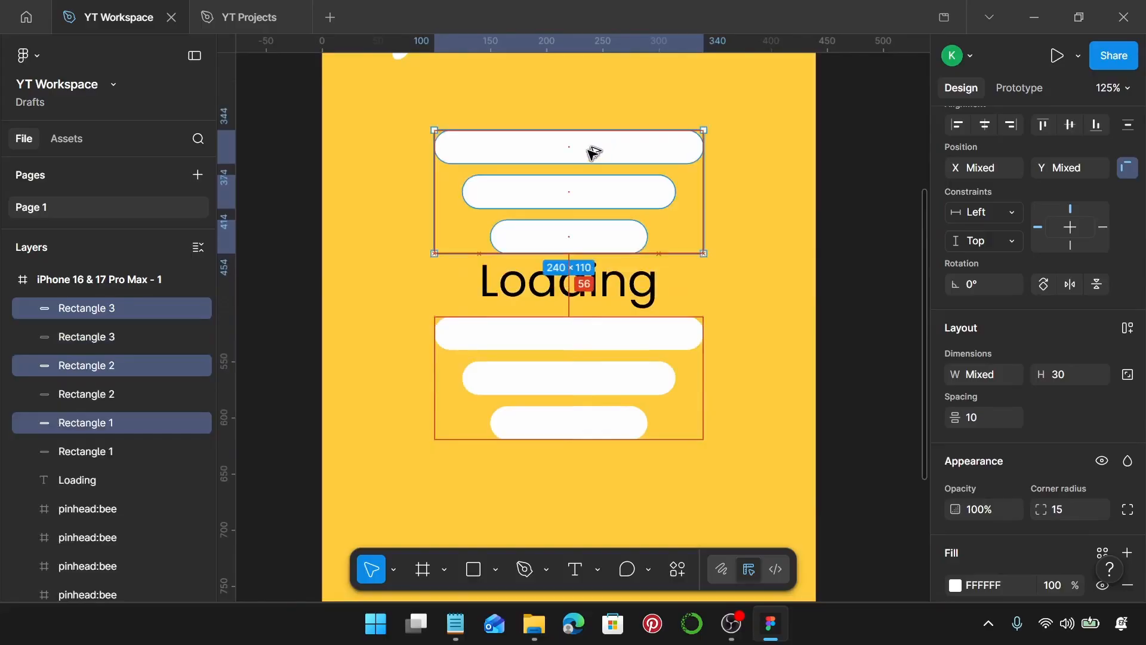
{"action": "scroll", "coordinate": [561, 245], "scroll_direction": "up", "scroll_amount": 5}
{"action": "scroll", "coordinate": [505, 388], "scroll_direction": "down", "scroll_amount": 1}
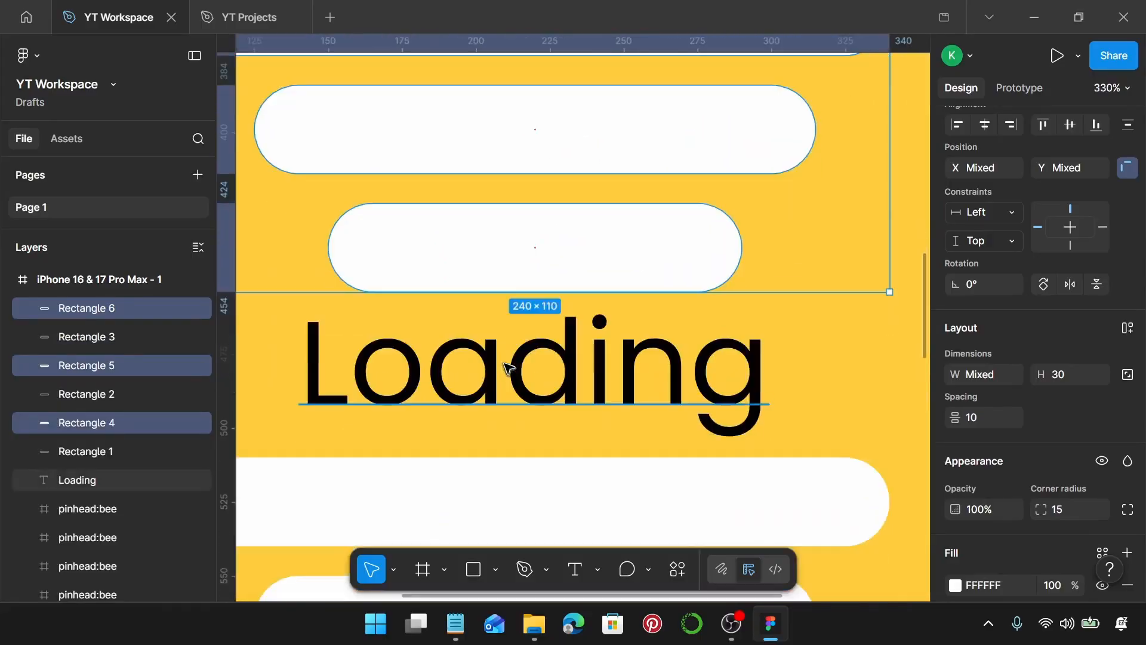
{"action": "scroll", "coordinate": [509, 366], "scroll_direction": "up", "scroll_amount": 4}
{"action": "left_click", "coordinate": [525, 350]}
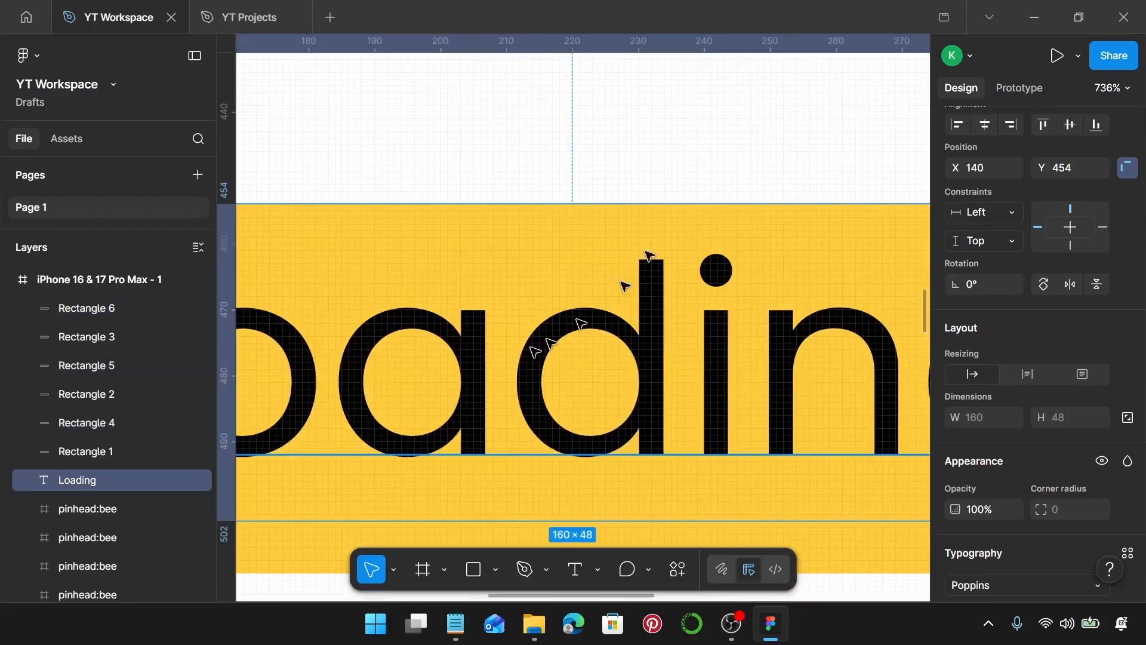
{"action": "left_click", "coordinate": [673, 153], "text": "shift"}
{"action": "scroll", "coordinate": [567, 203], "scroll_direction": "down", "scroll_amount": 7}
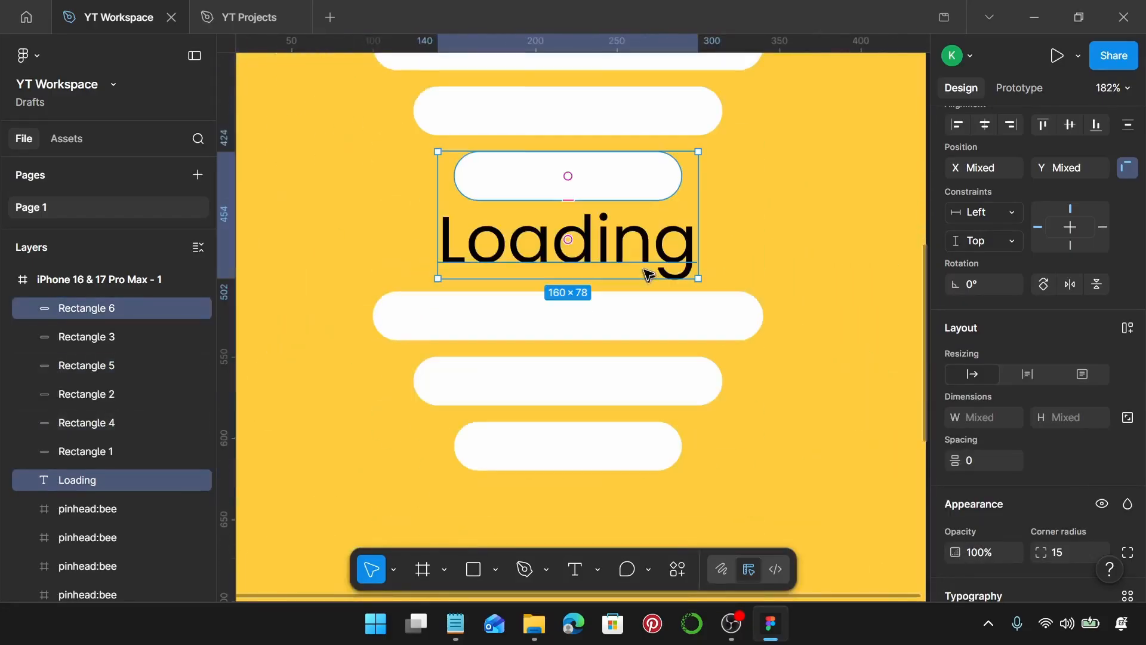
{"action": "left_click", "coordinate": [773, 261]}
{"action": "scroll", "coordinate": [771, 264], "scroll_direction": "down", "scroll_amount": 3}
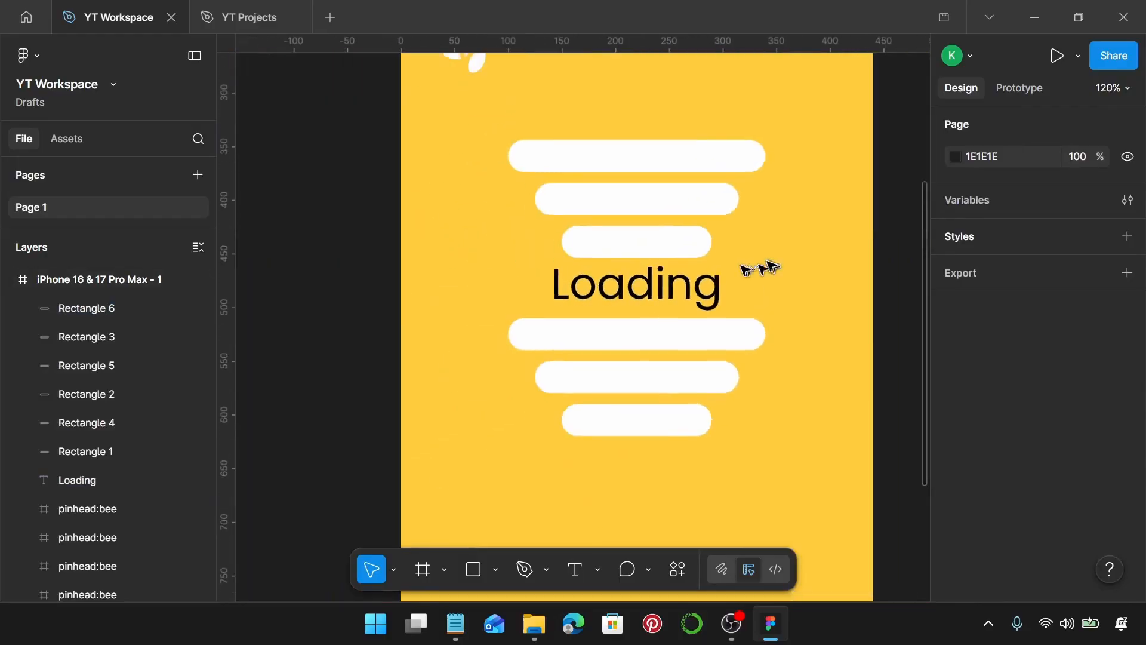
Reorder the three upper bars so the shortest sits on top and the widest sits just above the Loading text.
{"action": "left_click", "coordinate": [670, 238]}
{"action": "left_click", "coordinate": [673, 198], "text": "shift"}
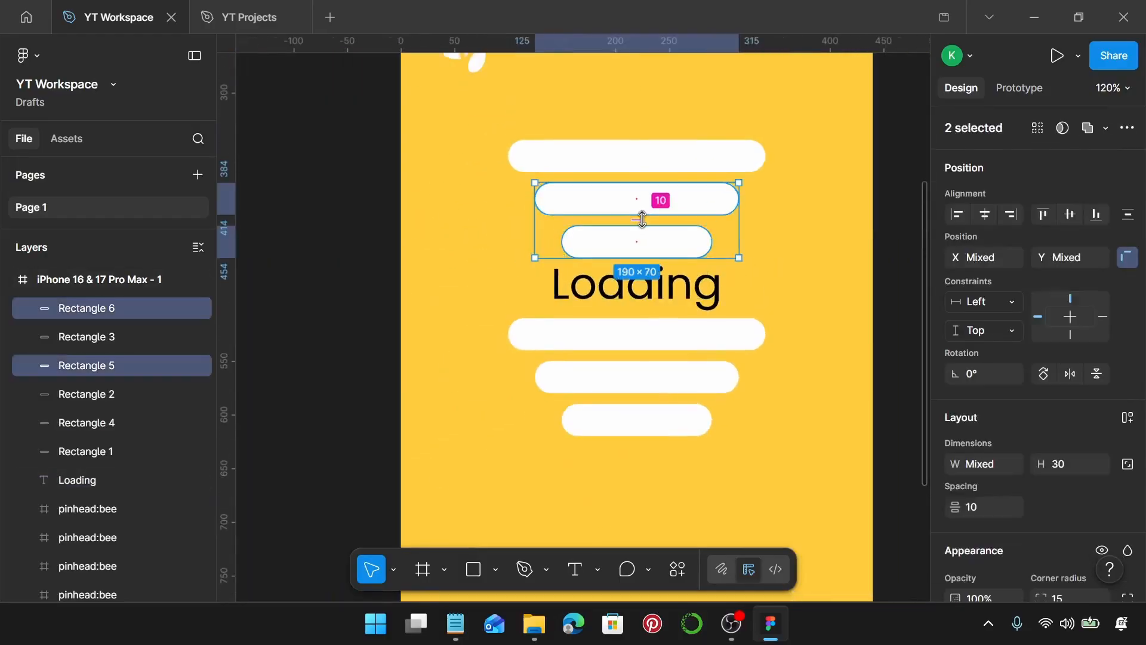
{"action": "scroll", "coordinate": [642, 218], "scroll_direction": "up", "scroll_amount": 3}
{"action": "left_click_drag", "start_coordinate": [633, 261], "coordinate": [636, 137]}
{"action": "left_click", "coordinate": [650, 128]}
{"action": "left_click", "coordinate": [655, 183], "text": "shift"}
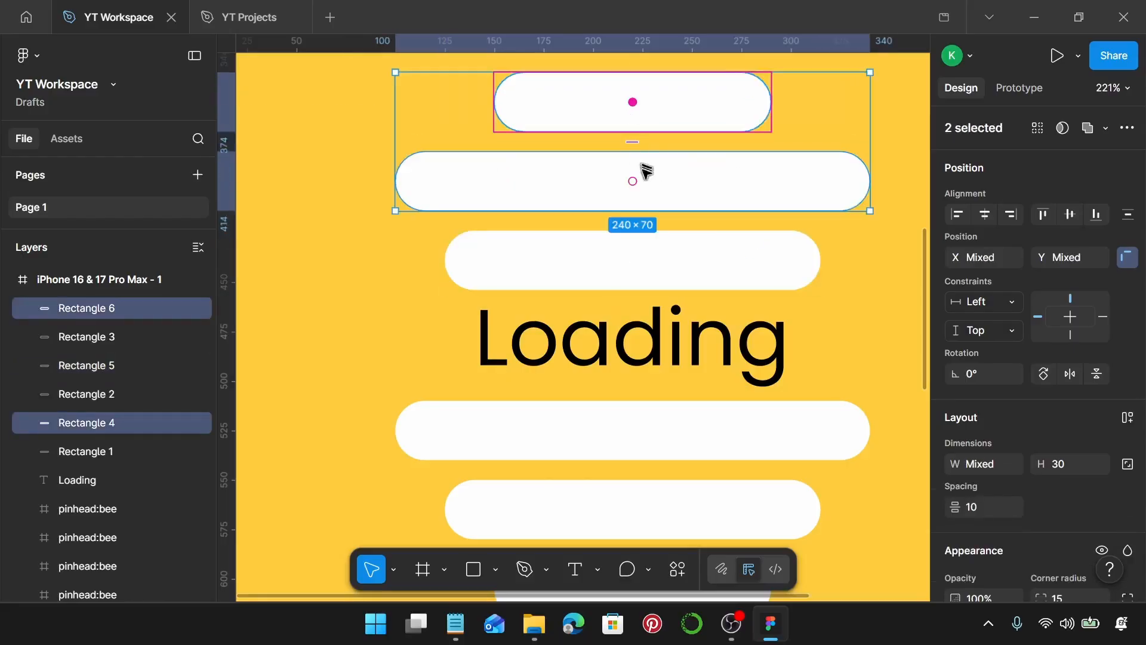
{"action": "left_click", "coordinate": [644, 184]}
{"action": "left_click", "coordinate": [647, 266], "text": "shift"}
{"action": "left_click_drag", "start_coordinate": [633, 182], "coordinate": [632, 264]}
{"action": "left_click", "coordinate": [824, 143]}
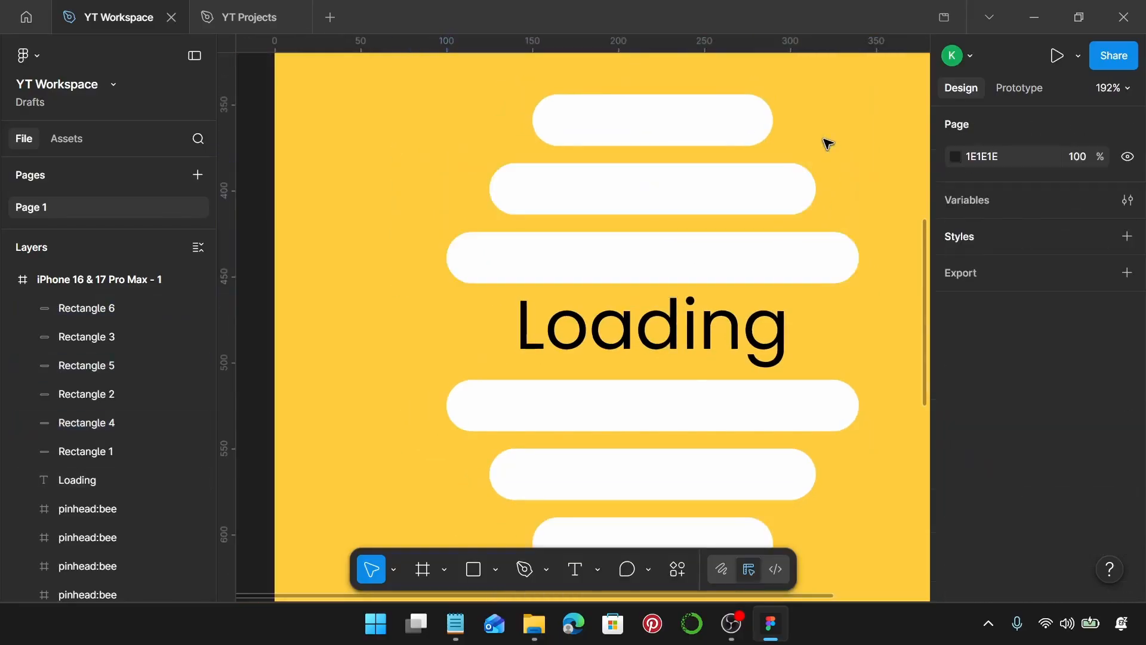
Select all six white bars and duplicate them in place.
{"action": "scroll", "coordinate": [826, 143], "scroll_direction": "down", "scroll_amount": 5}
{"action": "scroll", "coordinate": [824, 141], "scroll_direction": "down", "scroll_amount": 1}
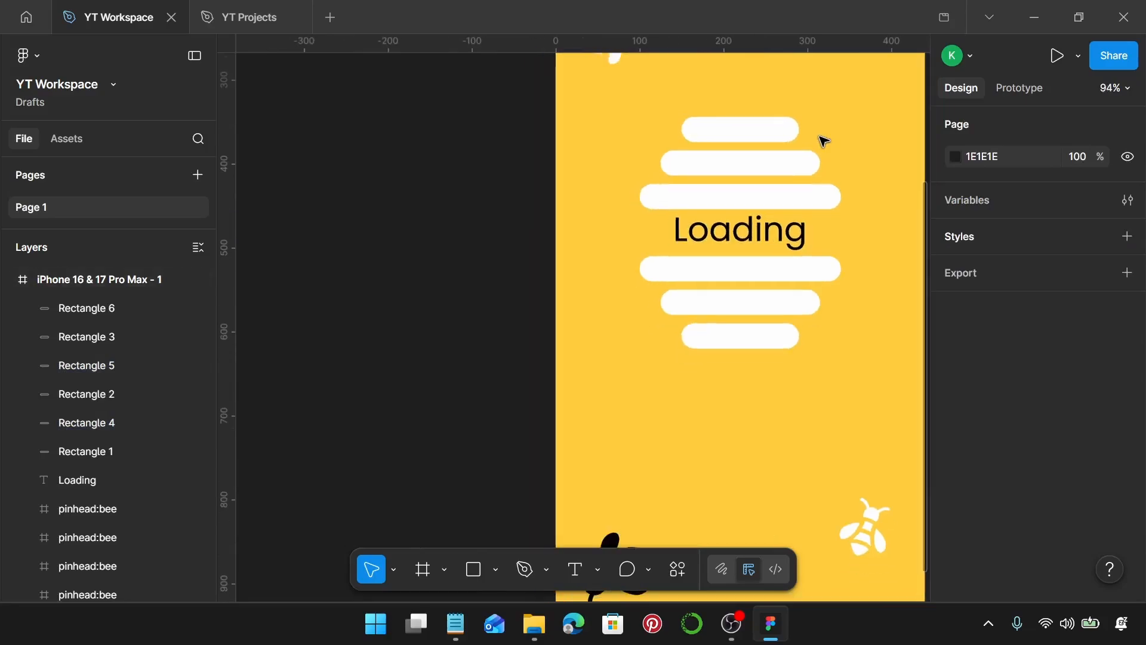
{"action": "scroll", "coordinate": [824, 141], "scroll_direction": "right", "scroll_amount": 3}
{"action": "scroll", "coordinate": [824, 141], "scroll_direction": "up", "scroll_amount": 1}
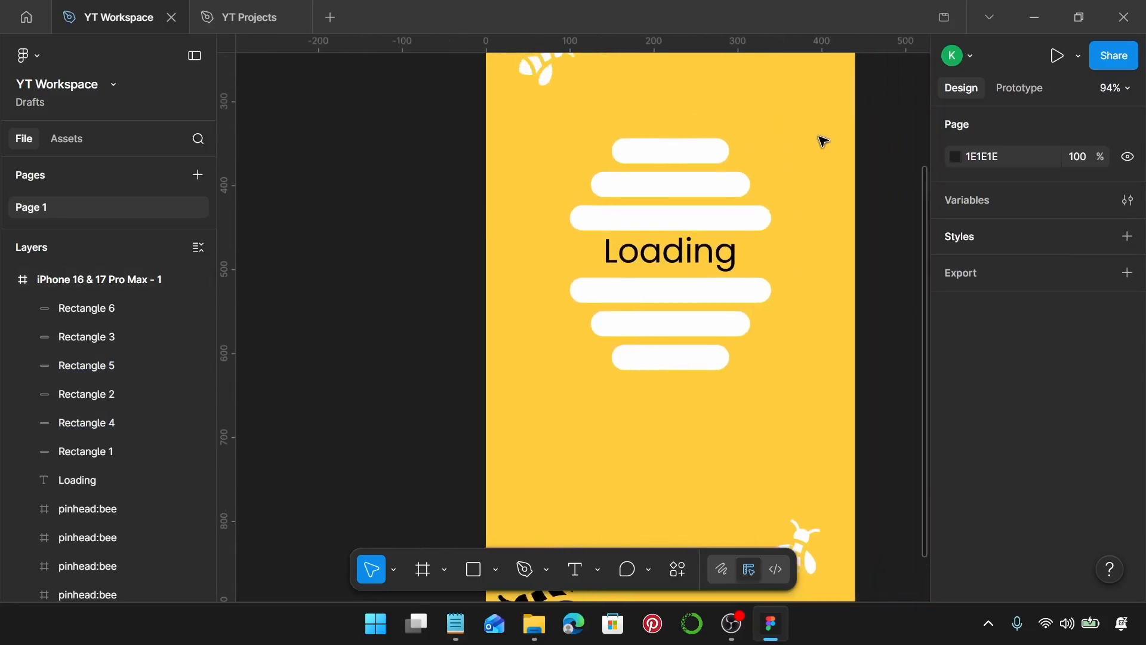
{"action": "scroll", "coordinate": [823, 141], "scroll_direction": "right", "scroll_amount": 1}
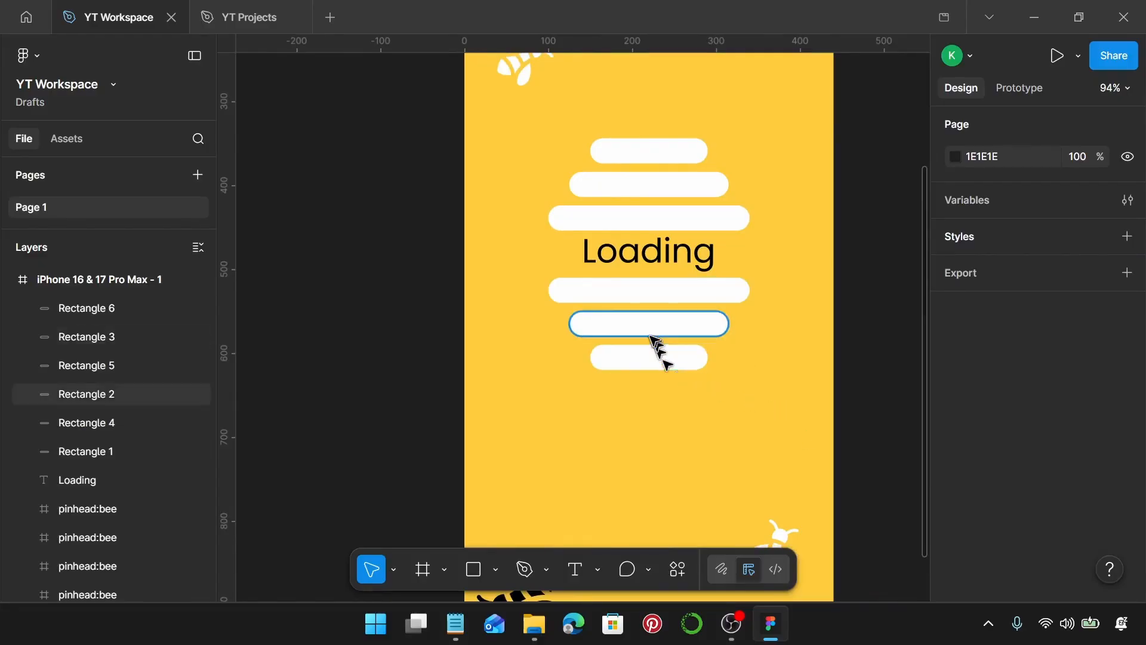
{"action": "left_click", "coordinate": [645, 358]}
{"action": "left_click", "coordinate": [654, 328], "text": "shift"}
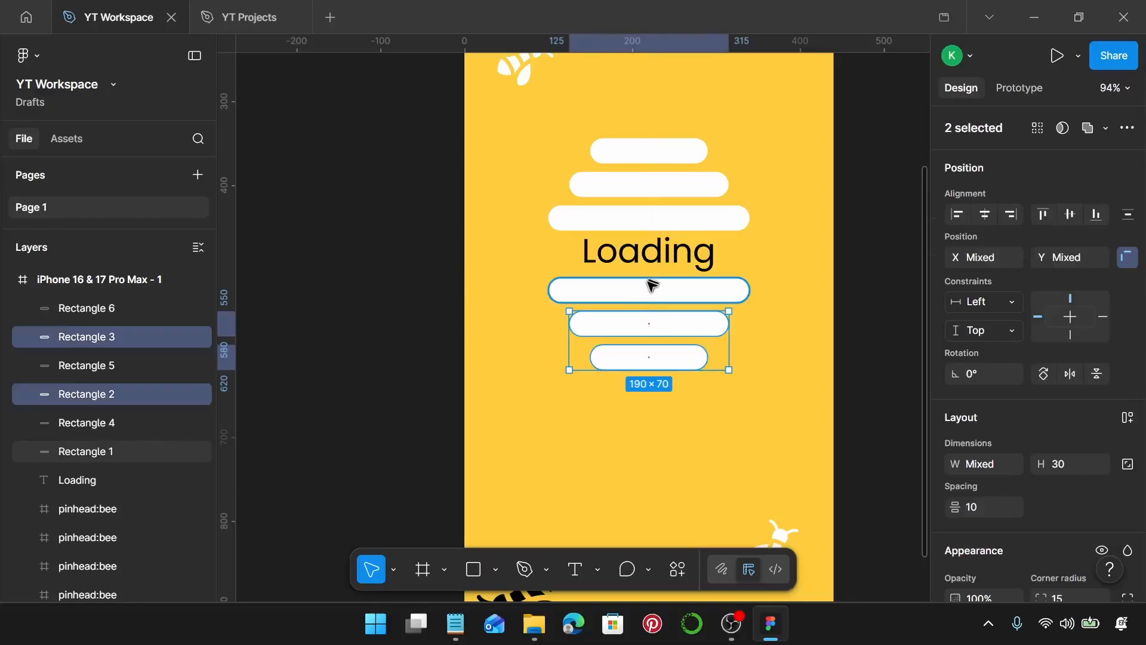
{"action": "left_click", "coordinate": [644, 297], "text": "shift"}
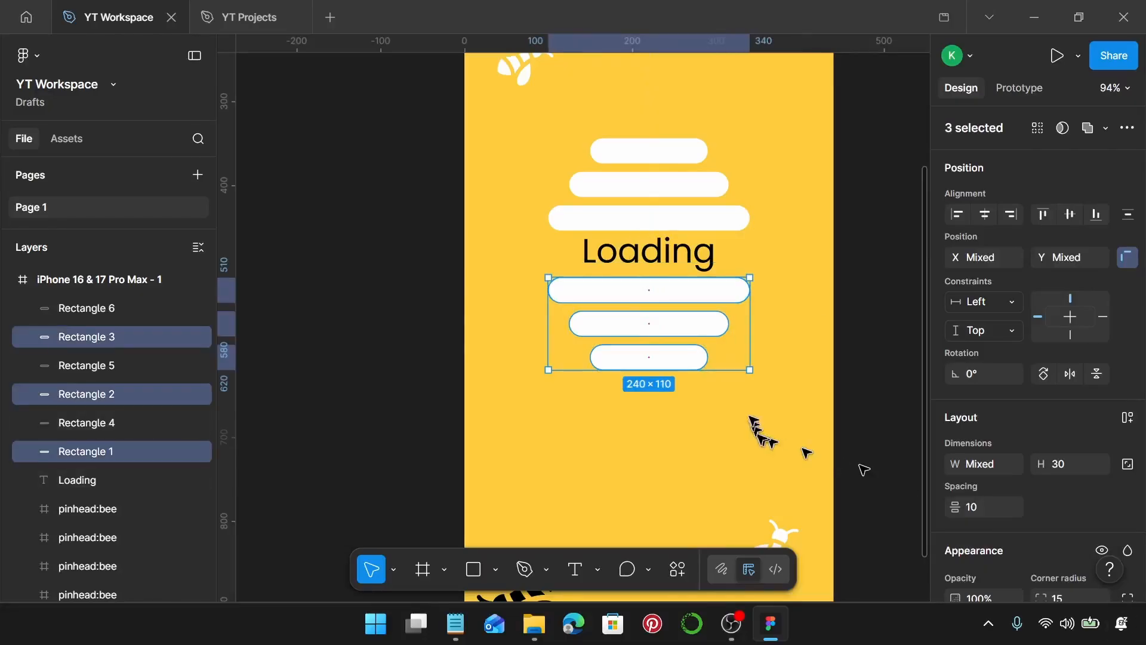
{"action": "left_click", "coordinate": [671, 220], "text": "shift"}
{"action": "left_click", "coordinate": [679, 183], "text": "shift"}
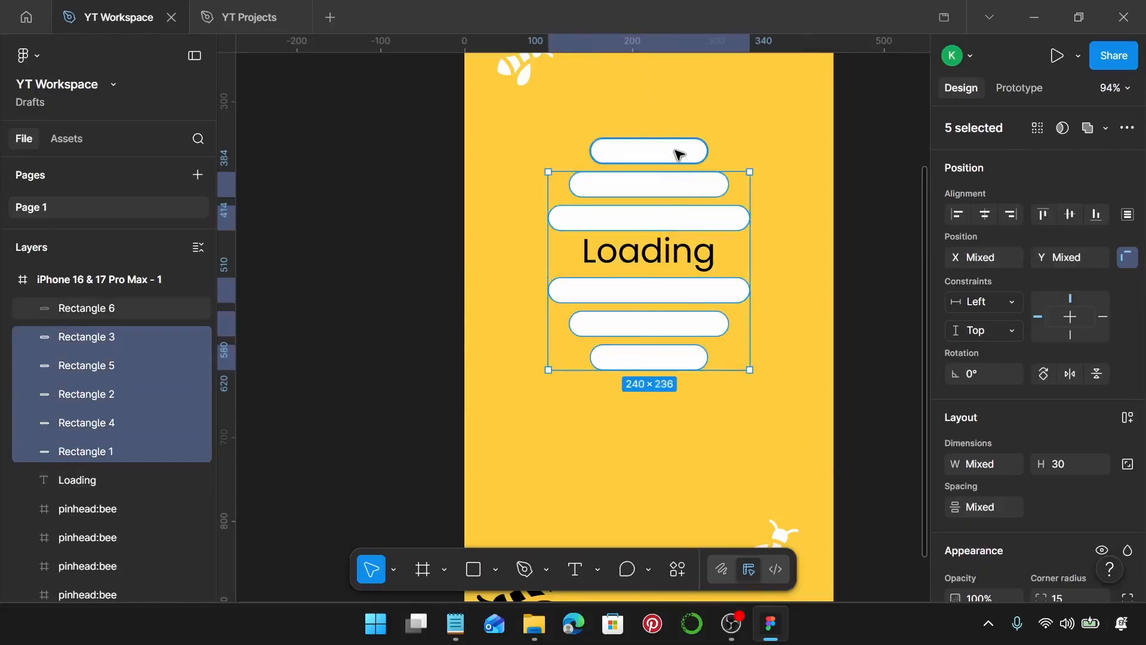
{"action": "left_click", "coordinate": [679, 154], "text": "shift"}
{"action": "key", "text": "ctrl+d"}
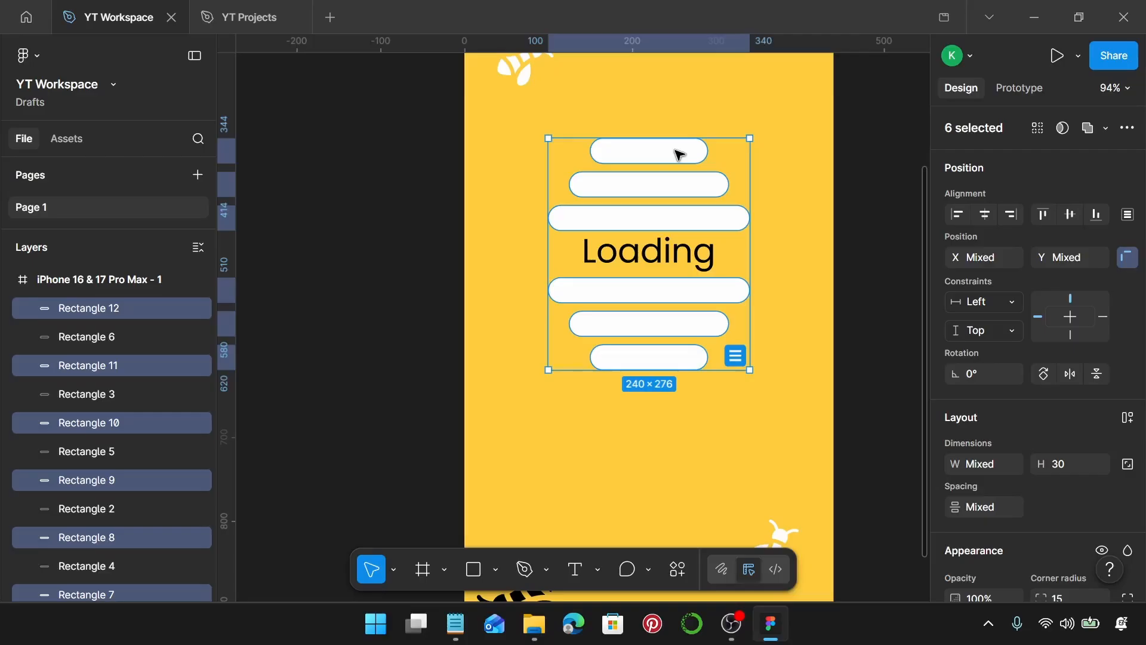
Duplicate the iPhone frame into a second frame placed beside it at X 460.
{"action": "scroll", "coordinate": [679, 154], "scroll_direction": "down", "scroll_amount": 5}
{"action": "scroll", "coordinate": [679, 154], "scroll_direction": "up", "scroll_amount": 1}
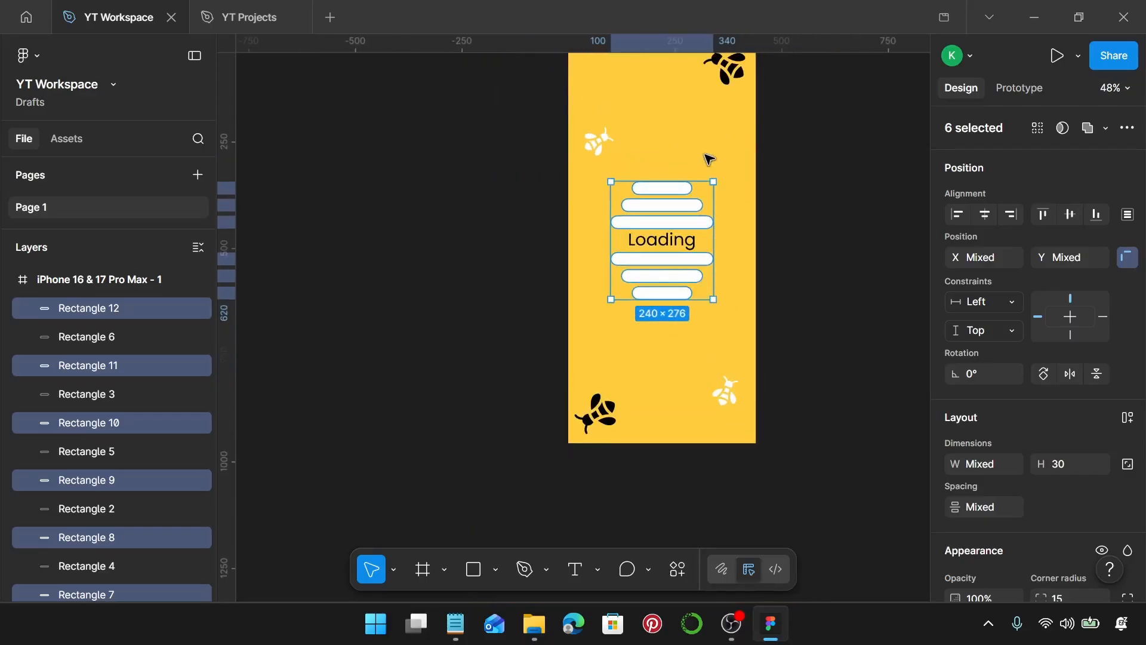
{"action": "scroll", "coordinate": [709, 158], "scroll_direction": "right", "scroll_amount": 3}
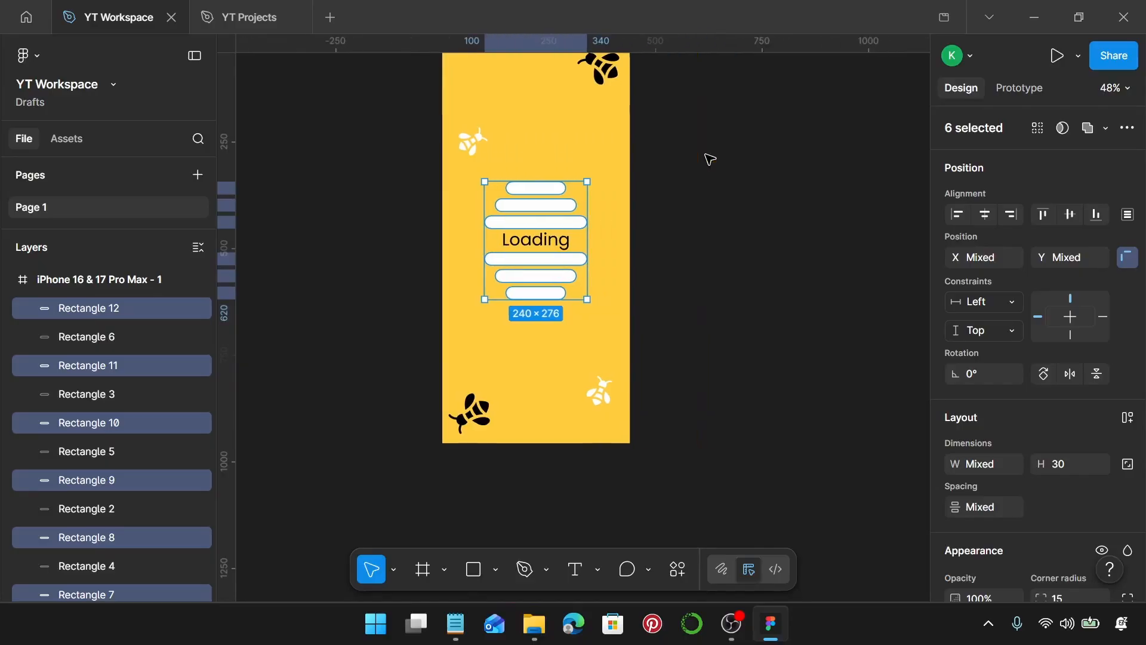
{"action": "scroll", "coordinate": [709, 158], "scroll_direction": "up", "scroll_amount": 1}
{"action": "scroll", "coordinate": [532, 91], "scroll_direction": "up", "scroll_amount": 1}
{"action": "left_click", "coordinate": [524, 84]}
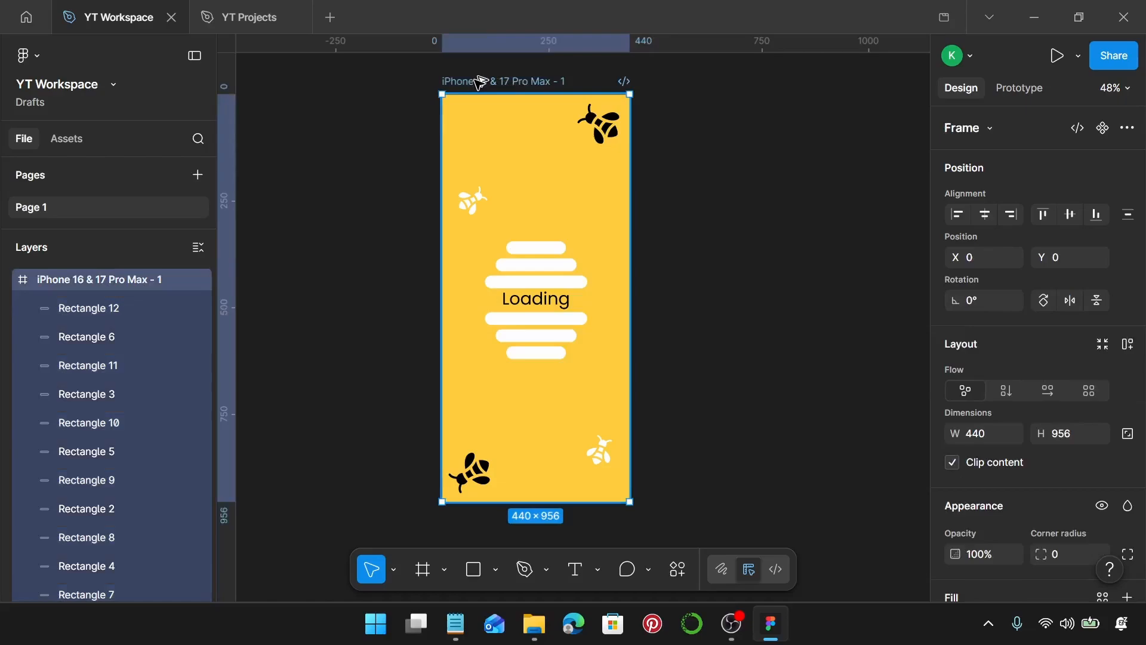
{"action": "left_click_drag", "start_coordinate": [480, 83], "coordinate": [677, 93]}
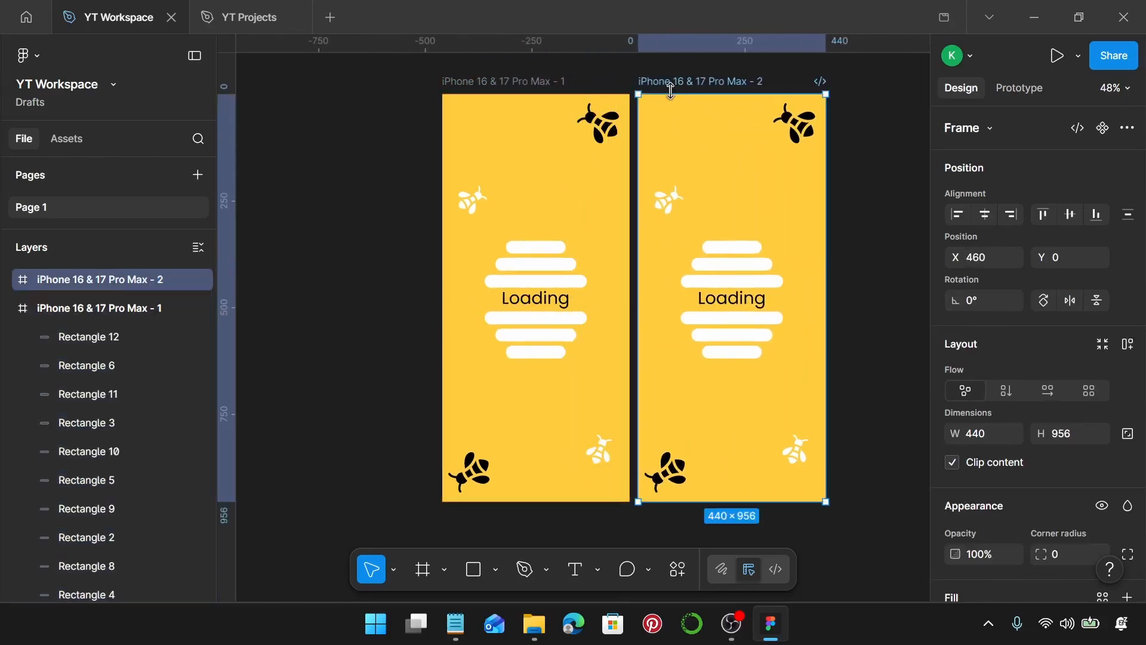
In the second frame, nudge the top copy of the bottom bar up to Y 583.
{"action": "scroll", "coordinate": [791, 345], "scroll_direction": "up", "scroll_amount": 5}
{"action": "scroll", "coordinate": [776, 355], "scroll_direction": "up", "scroll_amount": 2}
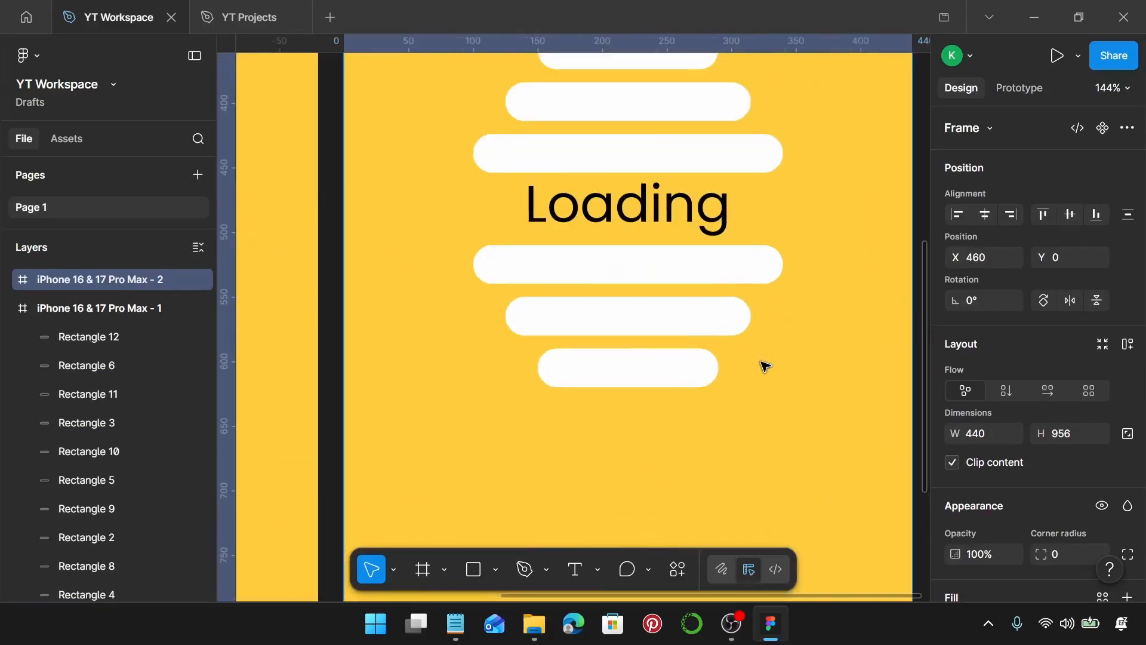
{"action": "scroll", "coordinate": [765, 366], "scroll_direction": "right", "scroll_amount": 1}
{"action": "scroll", "coordinate": [763, 364], "scroll_direction": "up", "scroll_amount": 1}
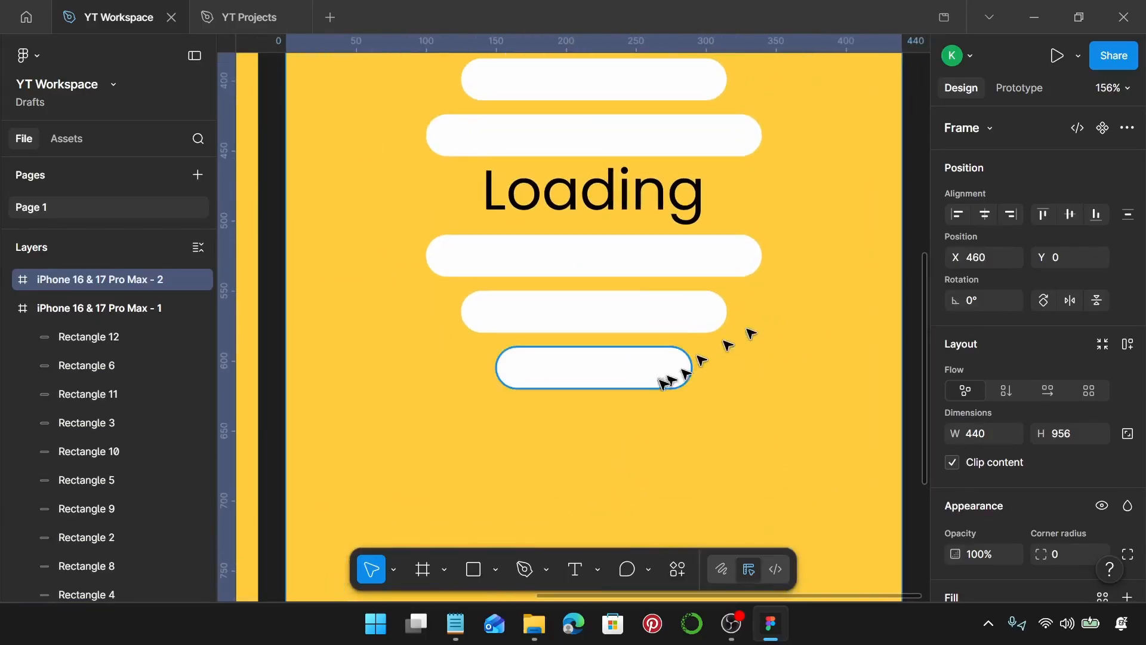
{"action": "left_click", "coordinate": [621, 366]}
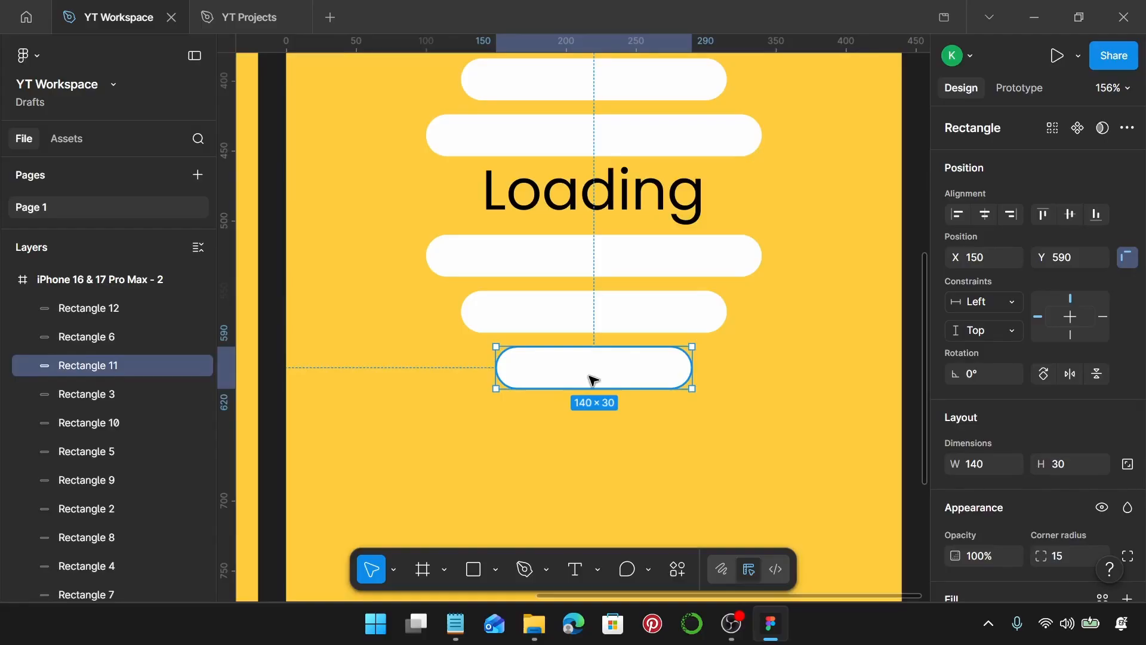
{"action": "scroll", "coordinate": [593, 380], "scroll_direction": "up", "scroll_amount": 5}
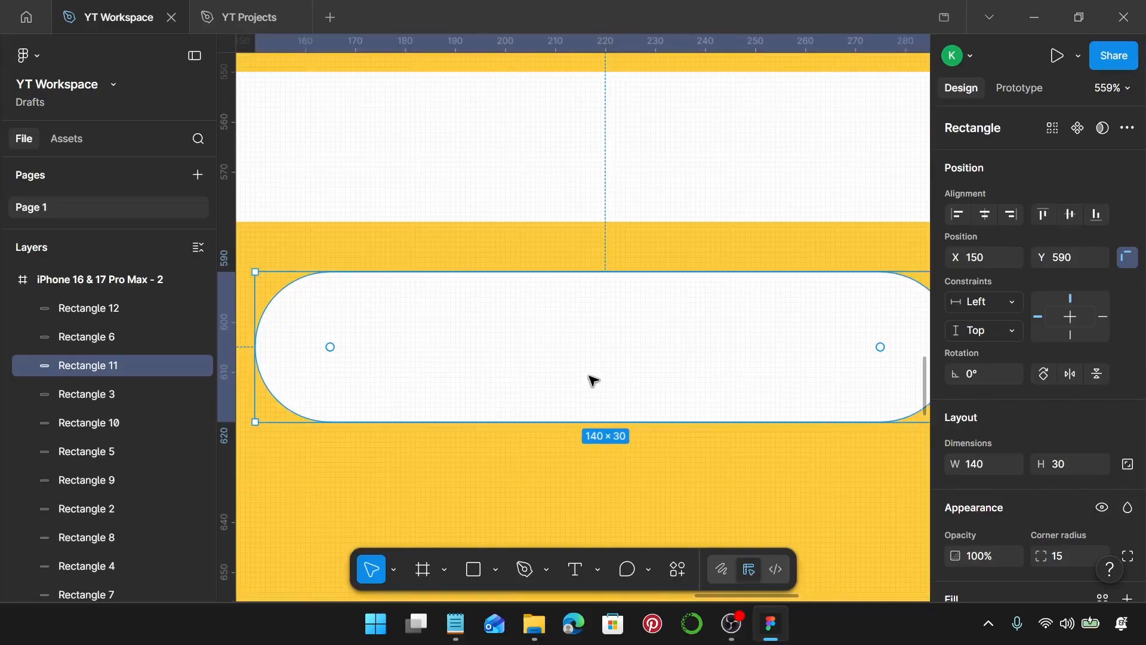
{"action": "key", "text": "Up"}
{"action": "key", "text": "Up"}
{"action": "key", "text": "Up"}
{"action": "key", "text": "Up"}
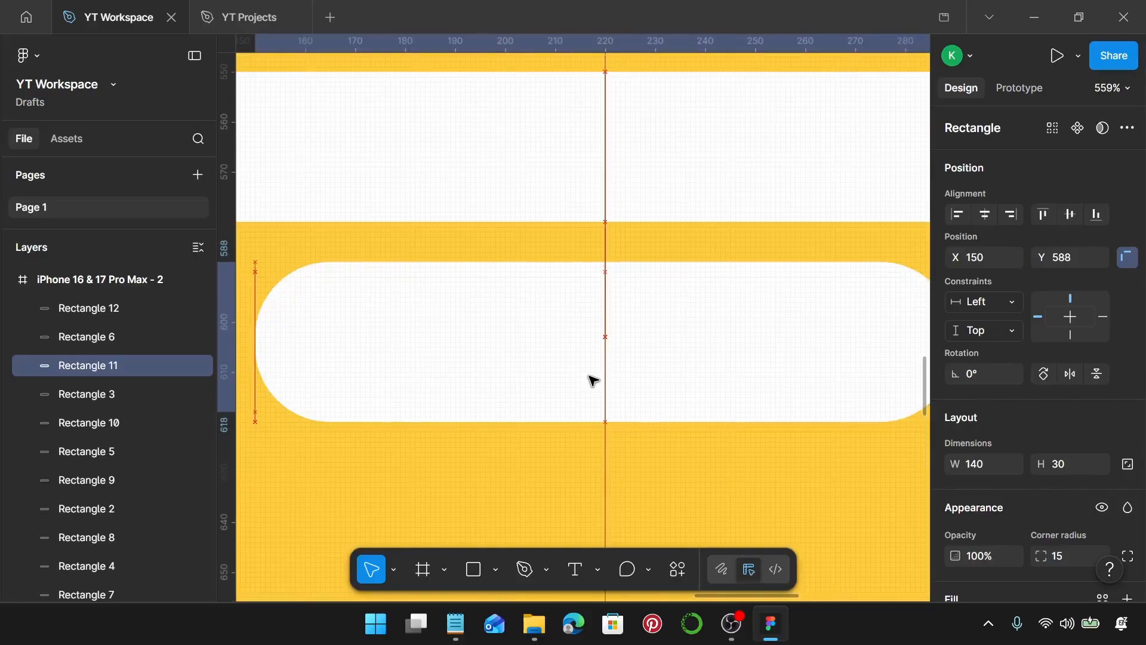
{"action": "key", "text": "Up"}
{"action": "key", "text": "Up"}
{"action": "key", "text": "Up"}
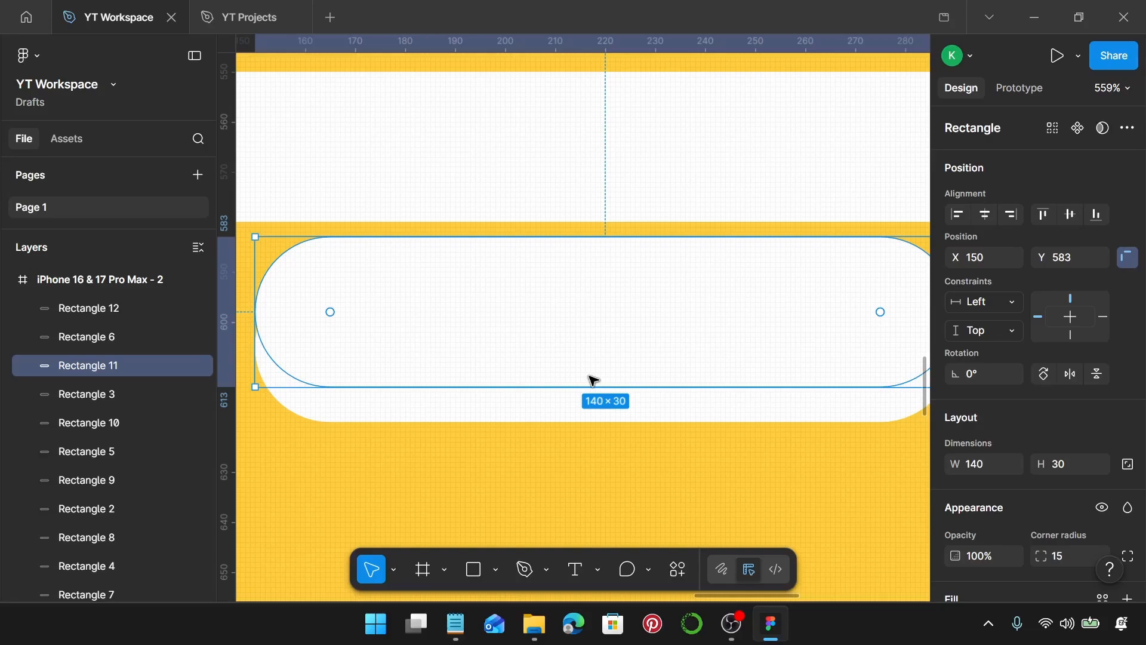
Set the fill of the bottom bar lying underneath to black 000000 to form a shadow.
{"action": "left_click", "coordinate": [582, 416]}
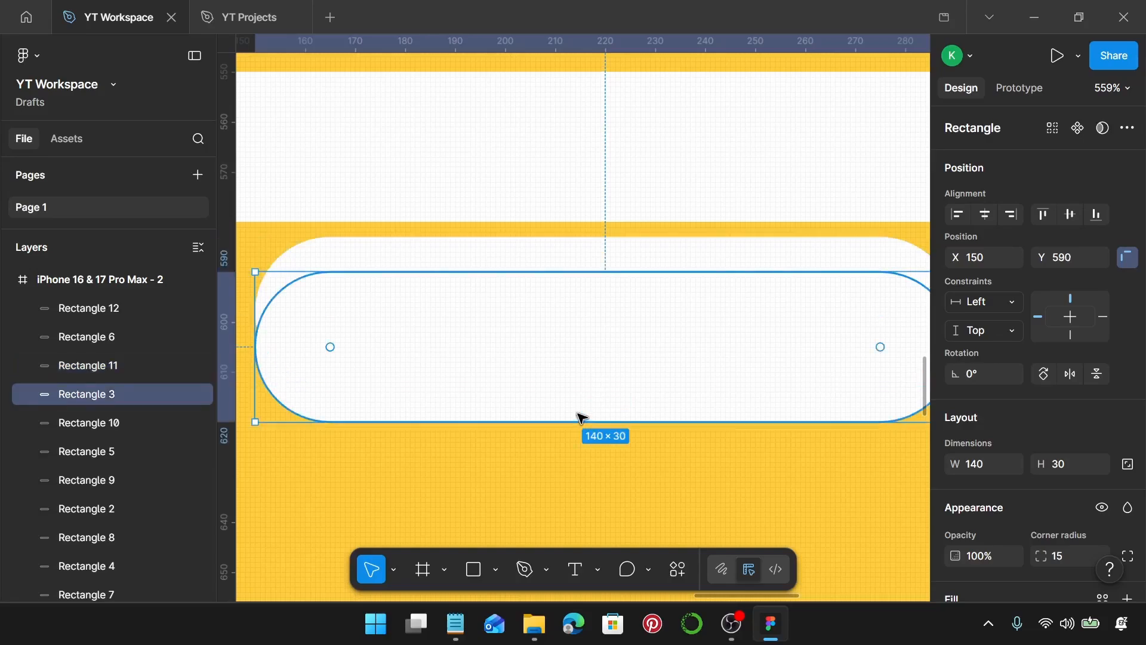
{"action": "scroll", "coordinate": [1110, 435], "scroll_direction": "down", "scroll_amount": 3}
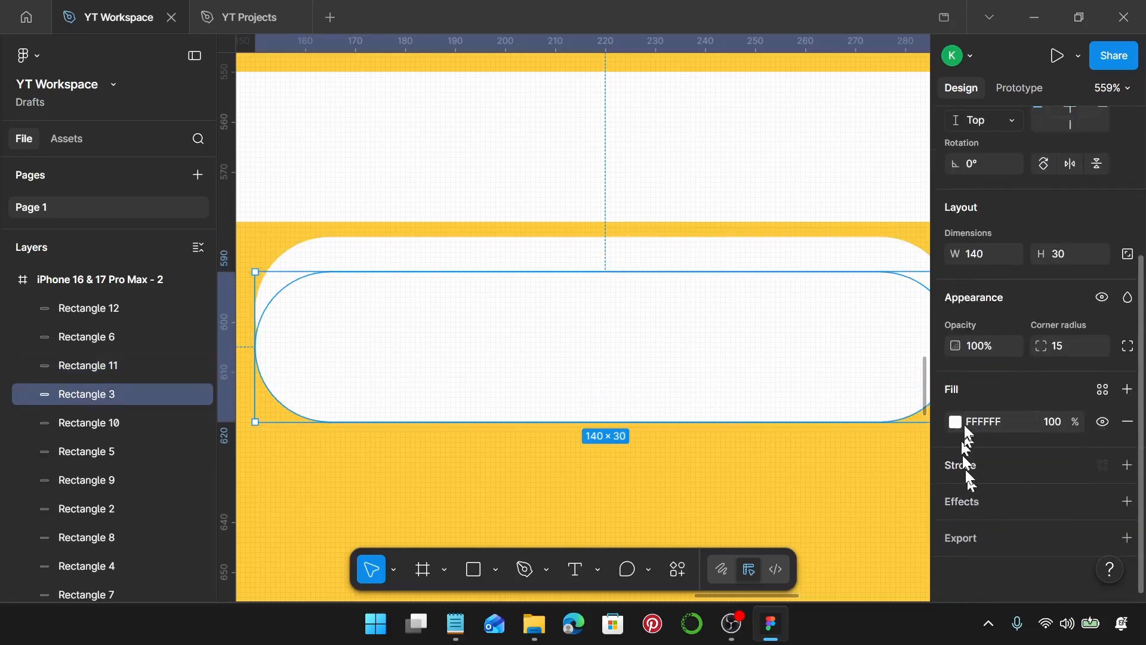
{"action": "left_click", "coordinate": [955, 421]}
{"action": "left_click_drag", "start_coordinate": [830, 322], "coordinate": [662, 466]}
{"action": "left_click", "coordinate": [790, 436]}
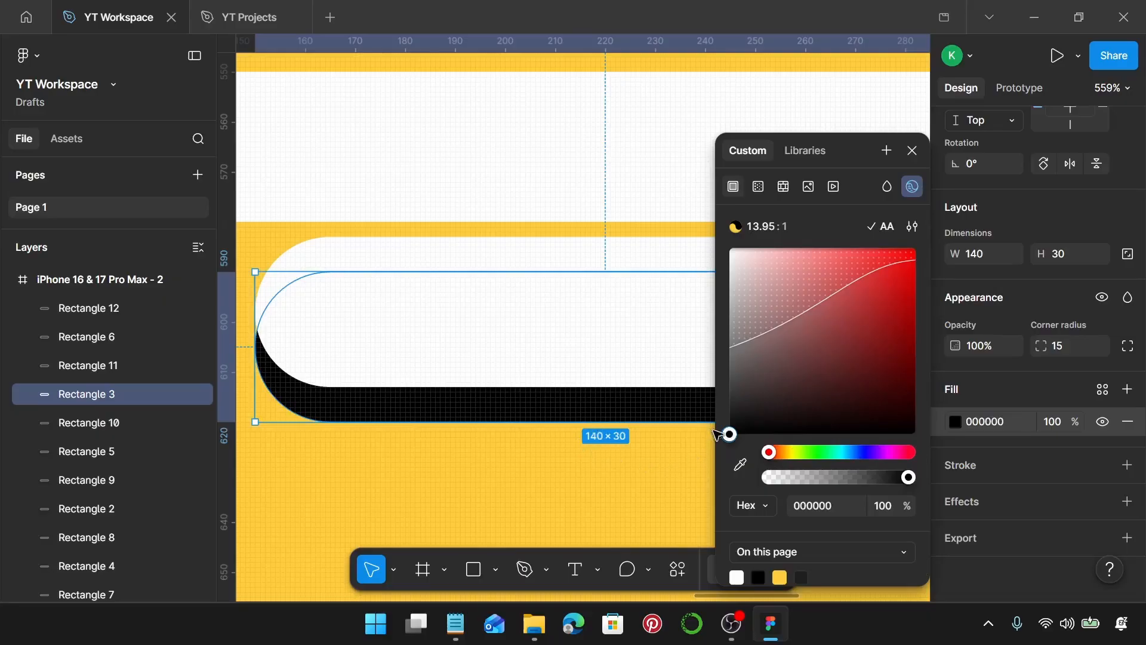
{"action": "left_click", "coordinate": [615, 461]}
Duplicate the second frame into a third frame at X 920.
{"action": "scroll", "coordinate": [614, 460], "scroll_direction": "down", "scroll_amount": 10}
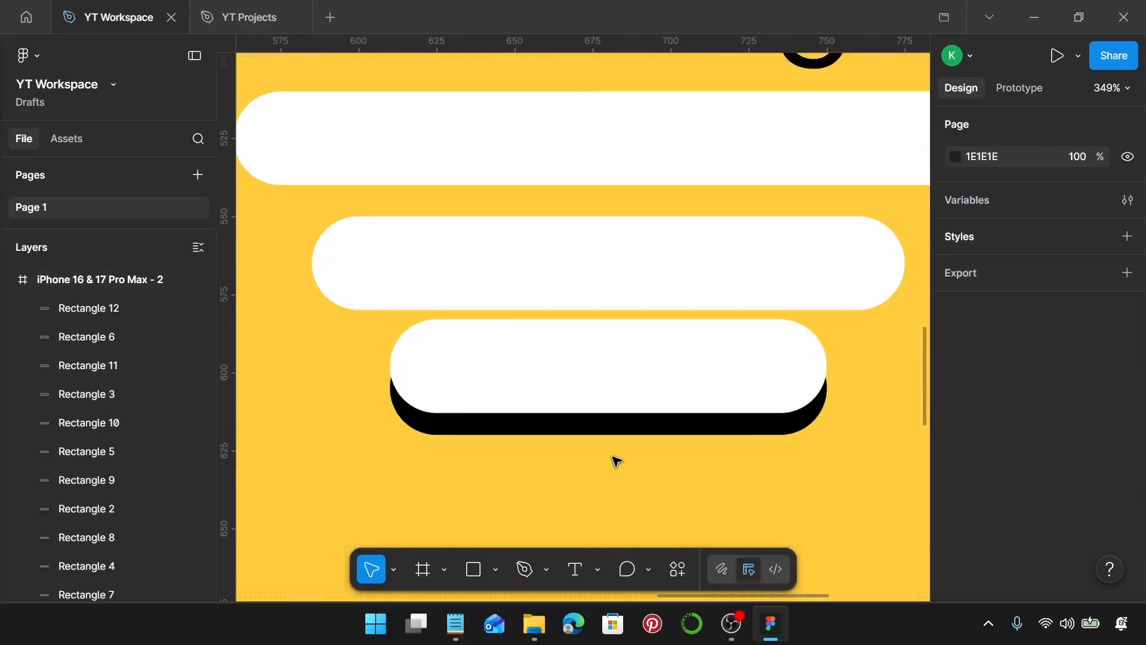
{"action": "scroll", "coordinate": [666, 404], "scroll_direction": "down", "scroll_amount": 8}
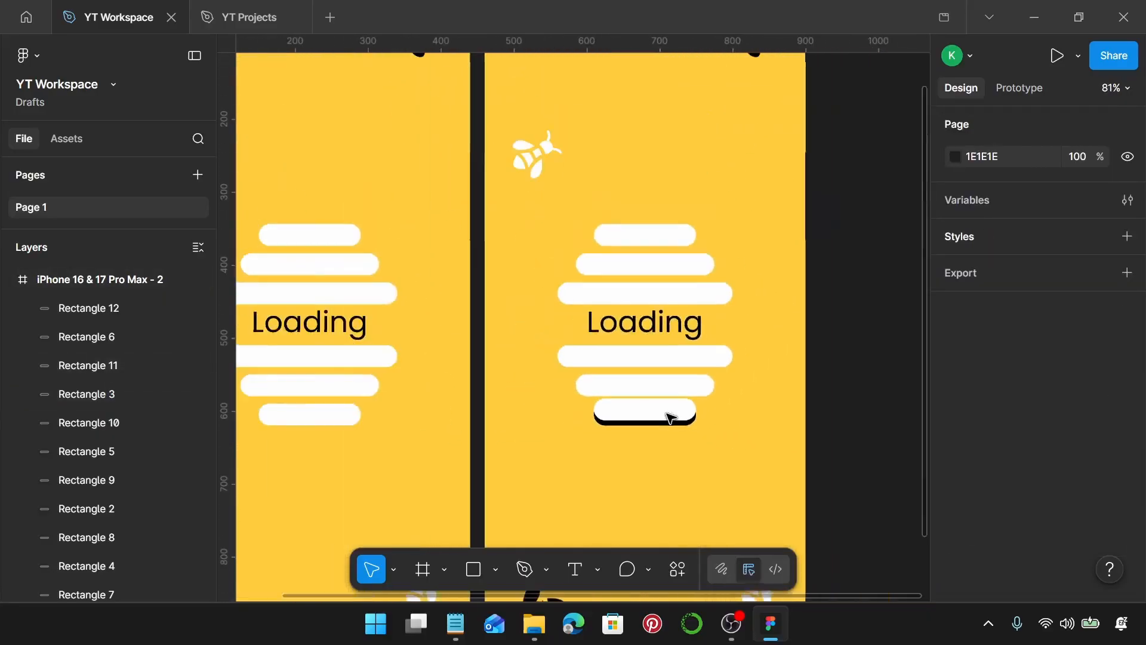
{"action": "scroll", "coordinate": [670, 416], "scroll_direction": "down", "scroll_amount": 6}
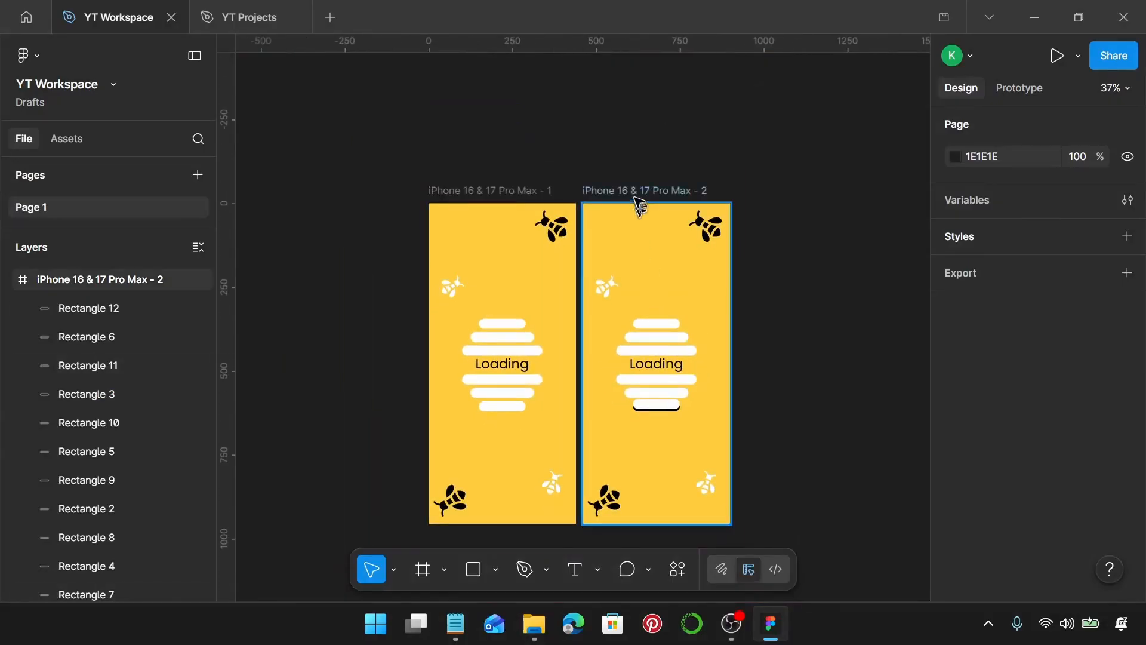
{"action": "left_click", "coordinate": [635, 194]}
{"action": "scroll", "coordinate": [636, 197], "scroll_direction": "right", "scroll_amount": 2}
{"action": "left_click_drag", "start_coordinate": [593, 191], "coordinate": [745, 189]}
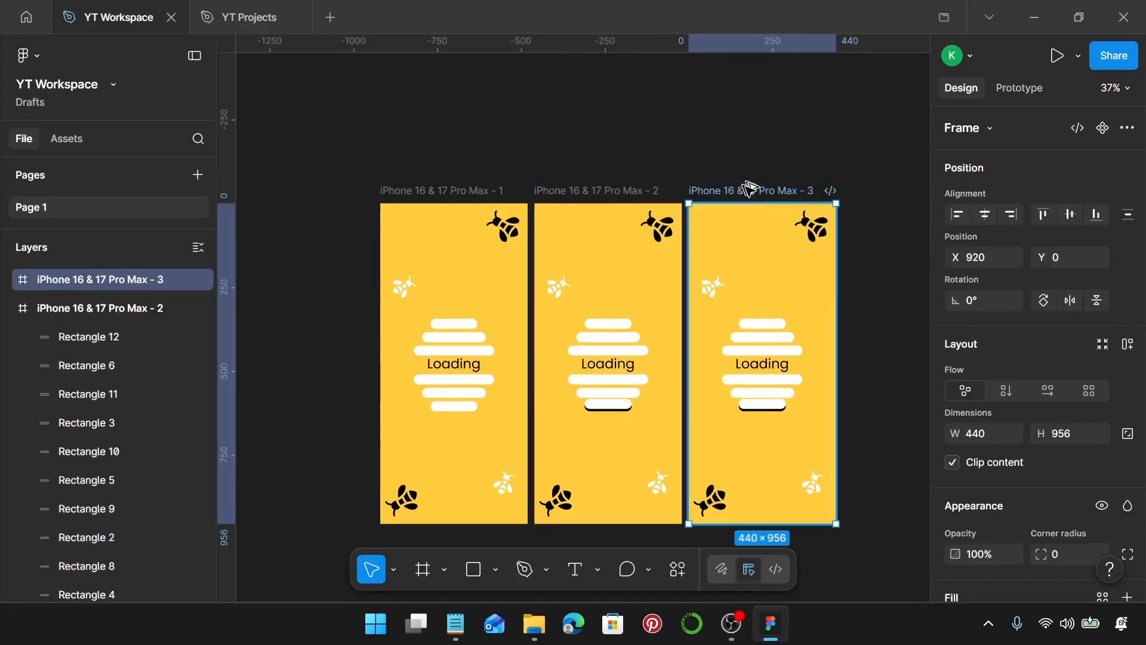
In the third frame, move the raised bottom bar back down to Y 590.
{"action": "scroll", "coordinate": [803, 418], "scroll_direction": "up", "scroll_amount": 10}
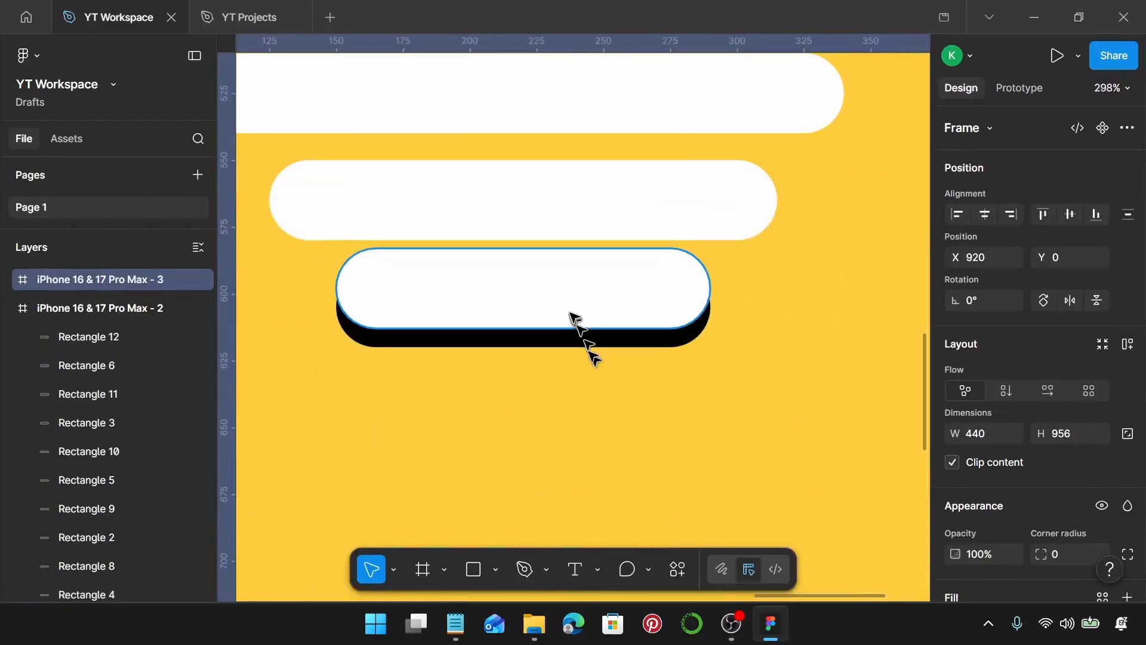
{"action": "left_click", "coordinate": [573, 314]}
{"action": "scroll", "coordinate": [572, 307], "scroll_direction": "left", "scroll_amount": 2}
{"action": "left_click_drag", "start_coordinate": [567, 295], "coordinate": [565, 306]}
Nudge the top copy of the middle lower bar up to Y 543 in the third frame.
{"action": "scroll", "coordinate": [537, 299], "scroll_direction": "up", "scroll_amount": 5}
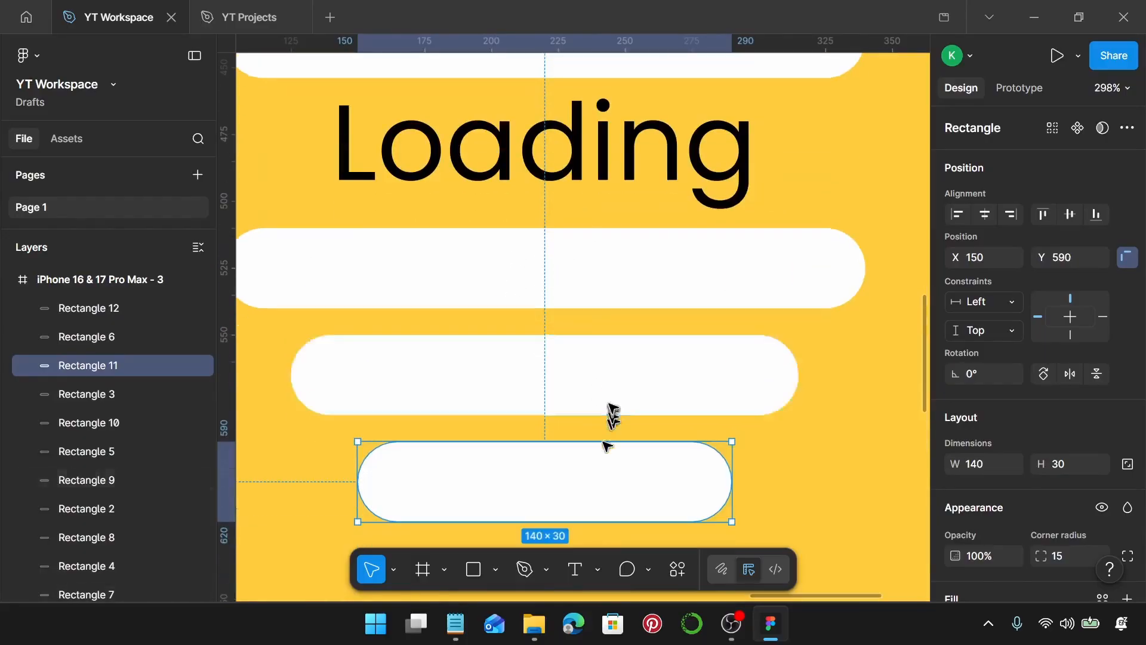
{"action": "left_click", "coordinate": [601, 374]}
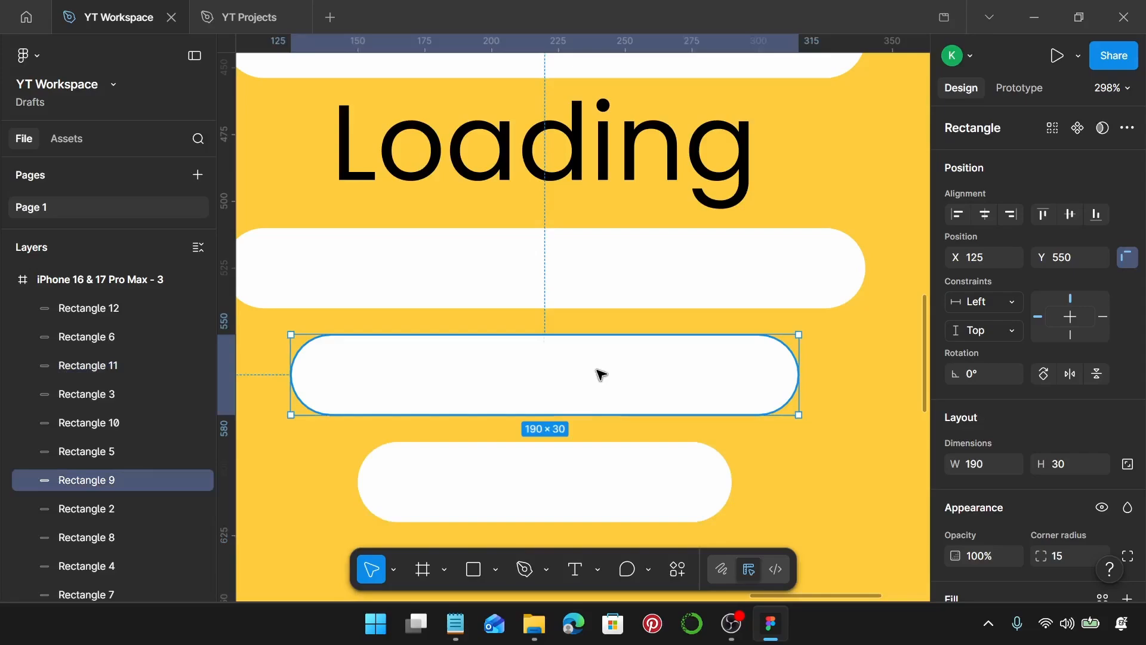
{"action": "key", "text": "Up"}
{"action": "key", "text": "Up"}
{"action": "key", "text": "Up"}
{"action": "key", "text": "Up"}
{"action": "key", "text": "Up"}
{"action": "key", "text": "Up"}
{"action": "key", "text": "Up"}
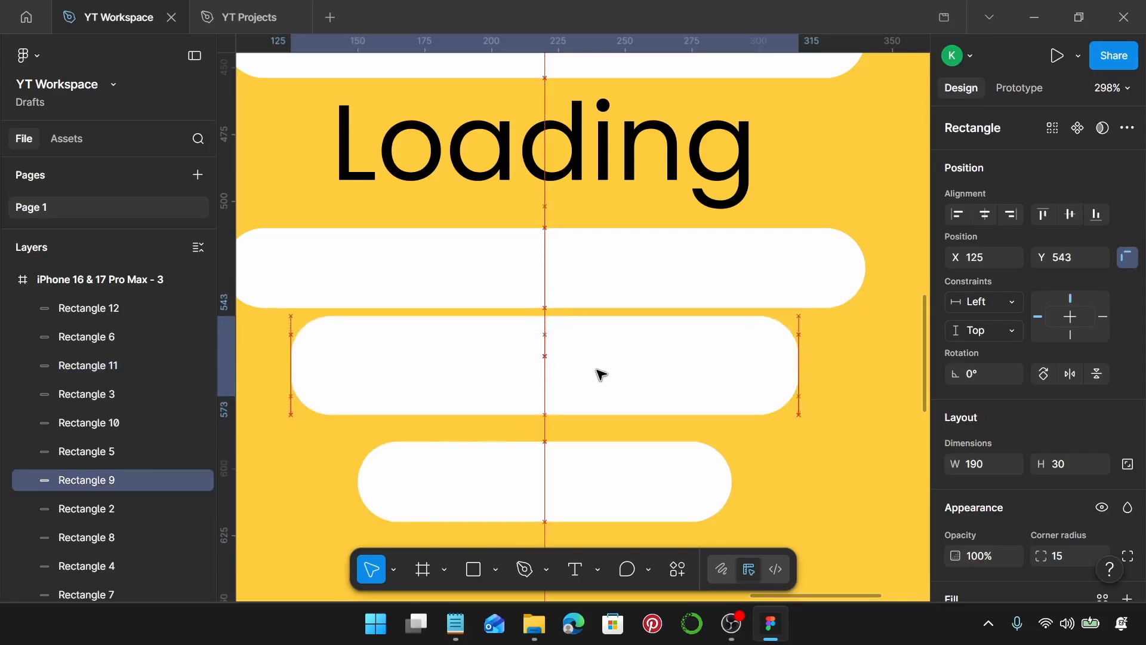
Set the fill of the middle bar lying underneath to black 000000.
{"action": "left_click", "coordinate": [619, 413]}
{"action": "scroll", "coordinate": [1060, 475], "scroll_direction": "down", "scroll_amount": 3}
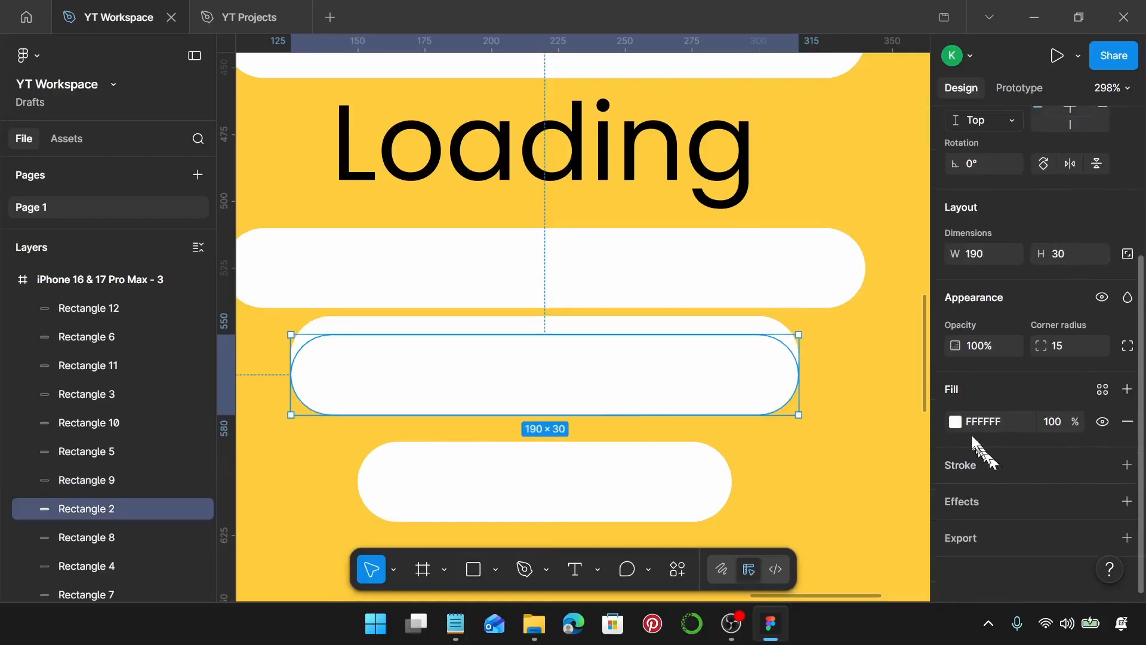
{"action": "left_click", "coordinate": [955, 422]}
{"action": "left_click_drag", "start_coordinate": [827, 417], "coordinate": [719, 477]}
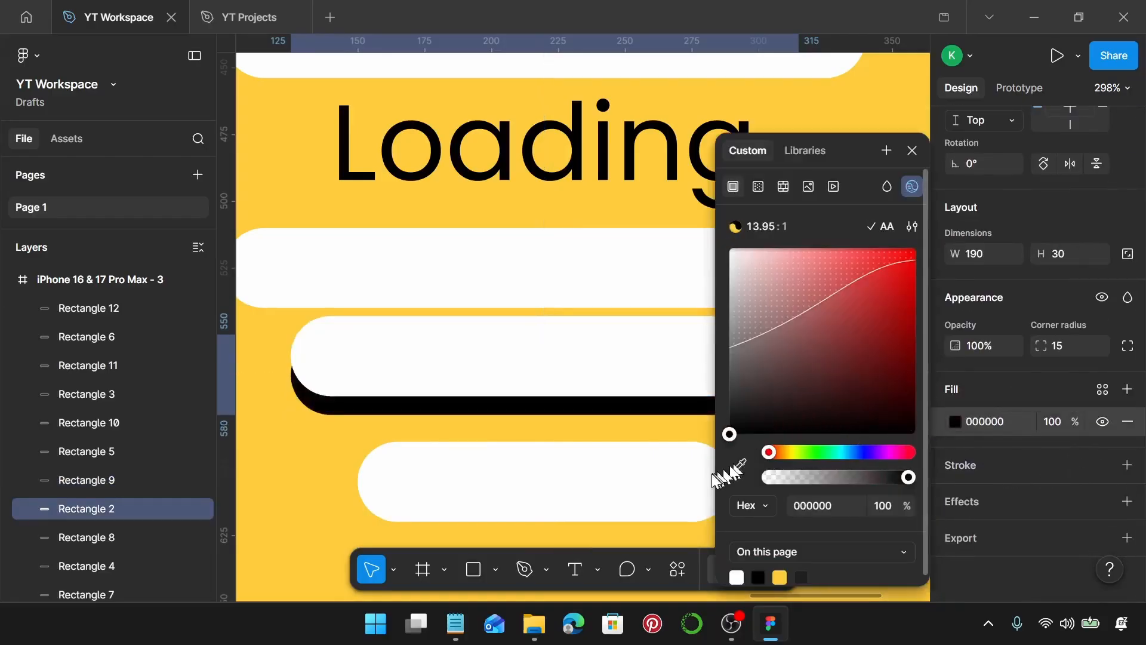
{"action": "left_click", "coordinate": [911, 151]}
{"action": "scroll", "coordinate": [833, 302], "scroll_direction": "down", "scroll_amount": 6}
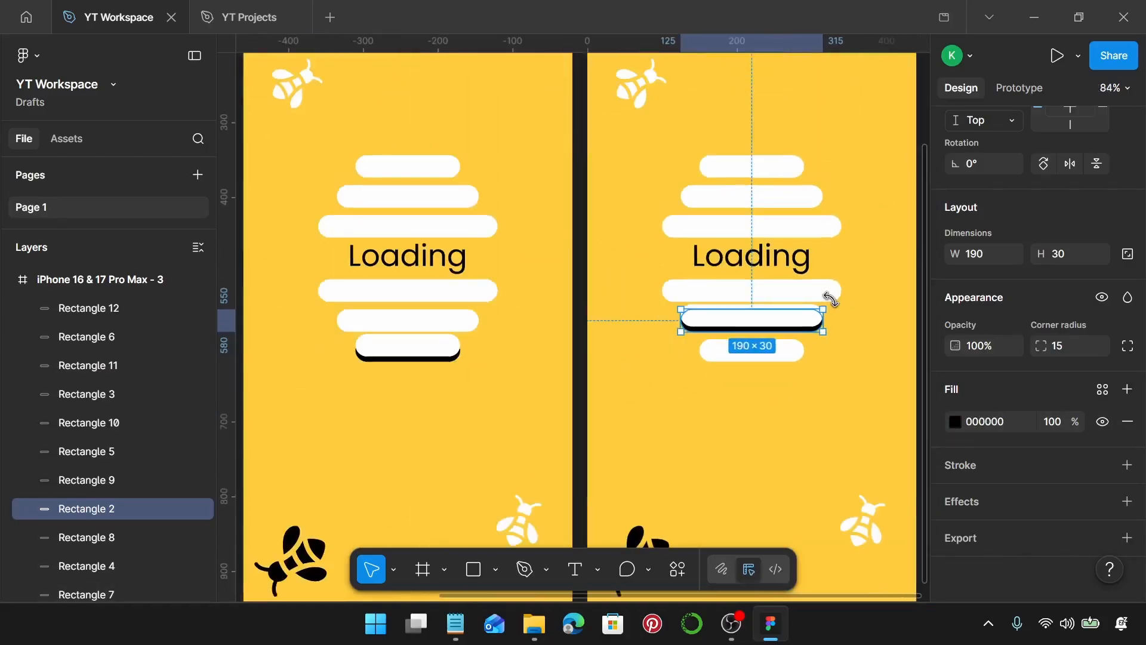
{"action": "scroll", "coordinate": [834, 303], "scroll_direction": "up", "scroll_amount": 3}
{"action": "scroll", "coordinate": [834, 303], "scroll_direction": "right", "scroll_amount": 1}
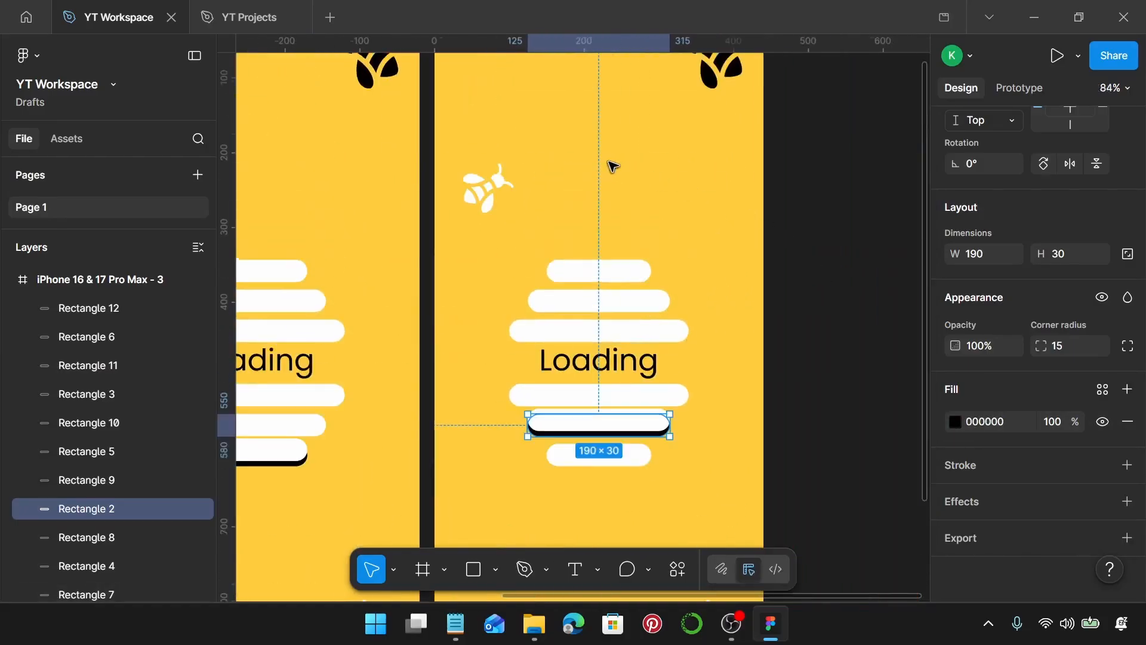
Duplicate the third frame into a fourth frame placed to its right.
{"action": "scroll", "coordinate": [612, 164], "scroll_direction": "down", "scroll_amount": 3}
{"action": "scroll", "coordinate": [597, 161], "scroll_direction": "up", "scroll_amount": 2}
{"action": "left_click", "coordinate": [562, 156]}
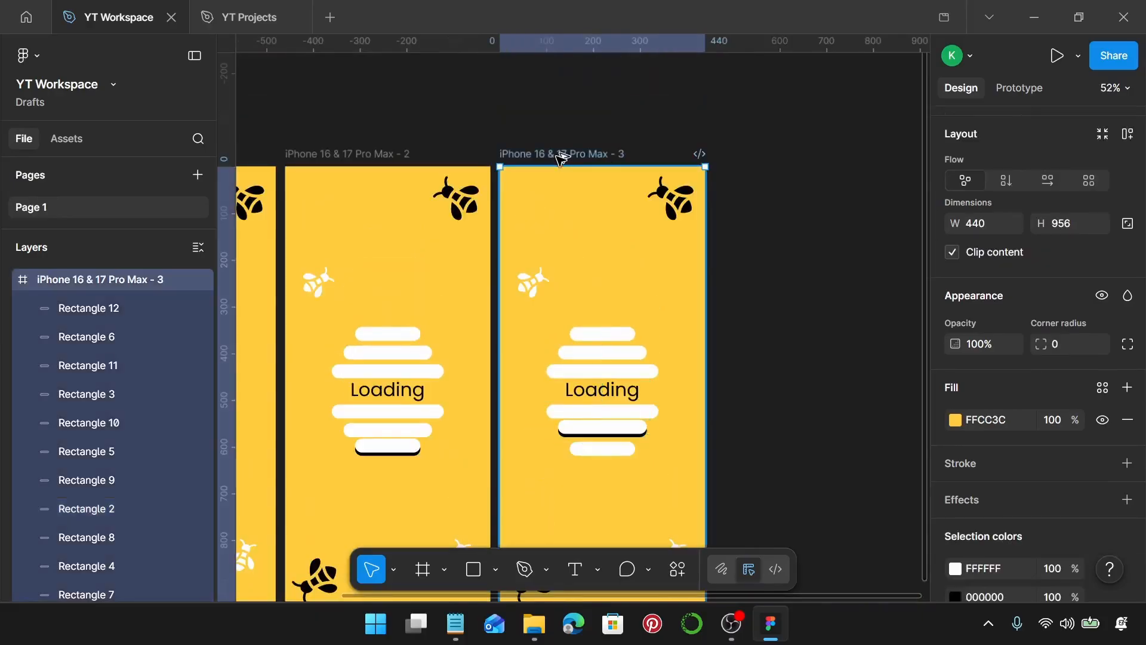
{"action": "left_click_drag", "start_coordinate": [563, 157], "coordinate": [772, 160]}
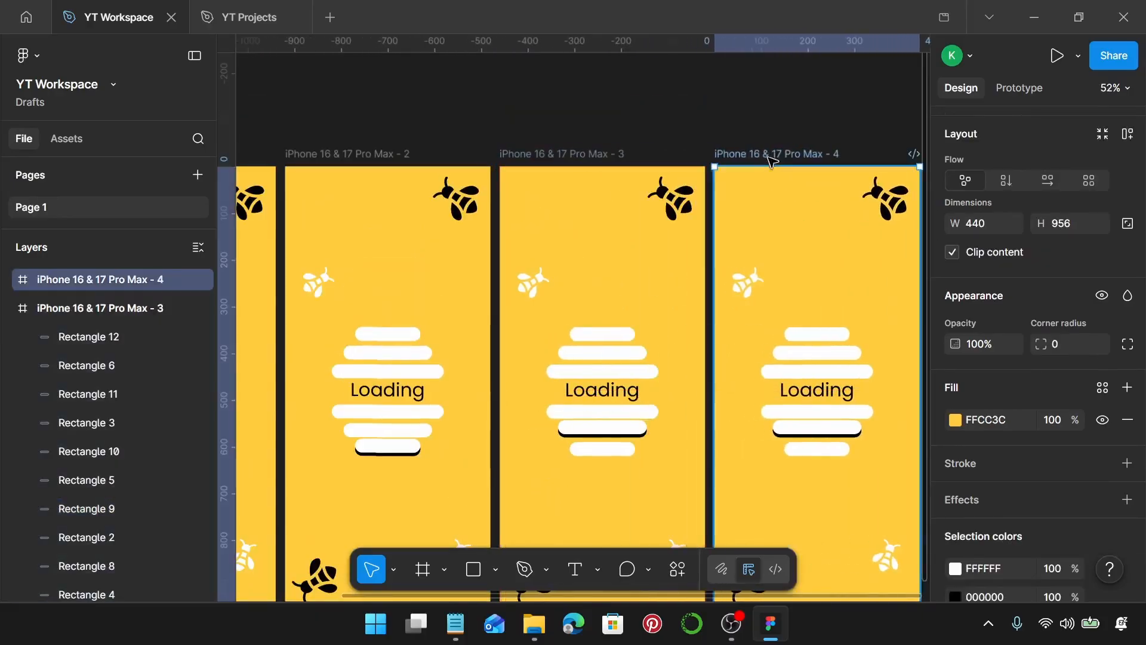
In the fourth frame, move the raised bar below Loading back down to Y 550.
{"action": "scroll", "coordinate": [821, 429], "scroll_direction": "right", "scroll_amount": 1}
{"action": "scroll", "coordinate": [739, 423], "scroll_direction": "up", "scroll_amount": 5}
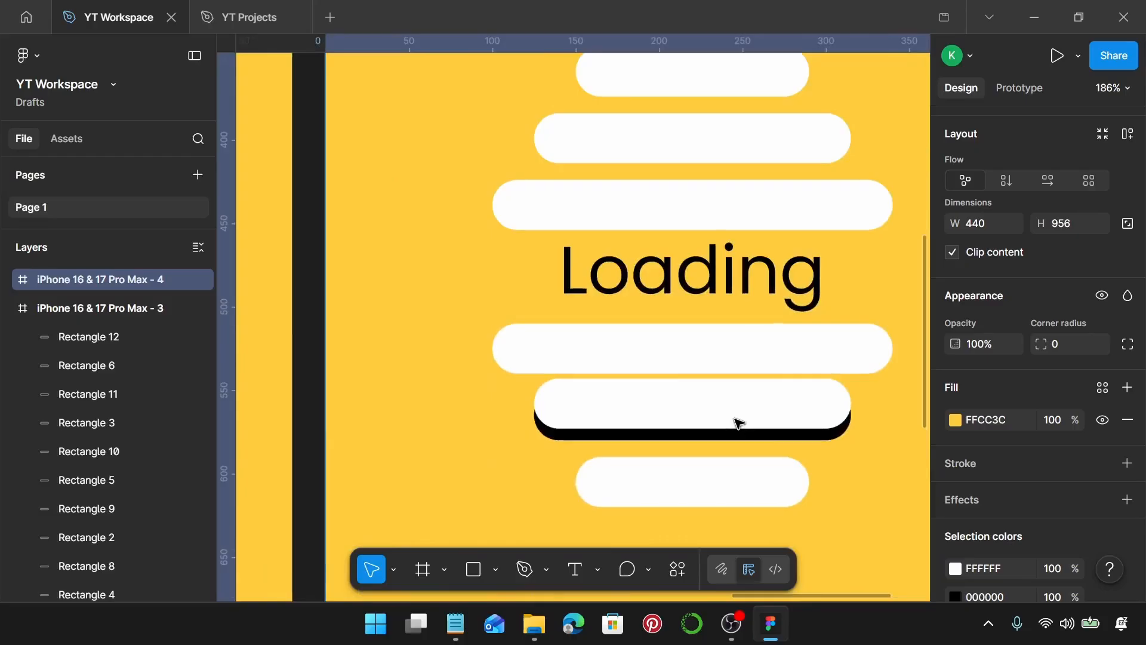
{"action": "left_click", "coordinate": [741, 421]}
{"action": "left_click_drag", "start_coordinate": [750, 411], "coordinate": [749, 416]}
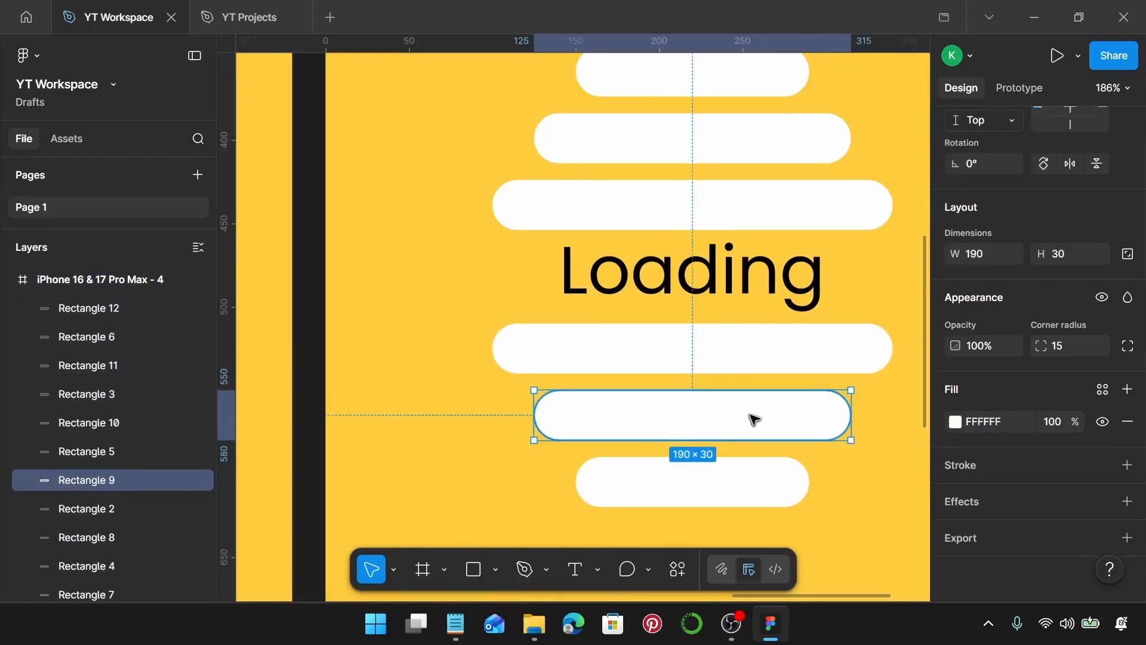
Nudge the top copy of the bar just below Loading up to Y 503.
{"action": "scroll", "coordinate": [753, 419], "scroll_direction": "up", "scroll_amount": 3}
{"action": "left_click", "coordinate": [731, 297]}
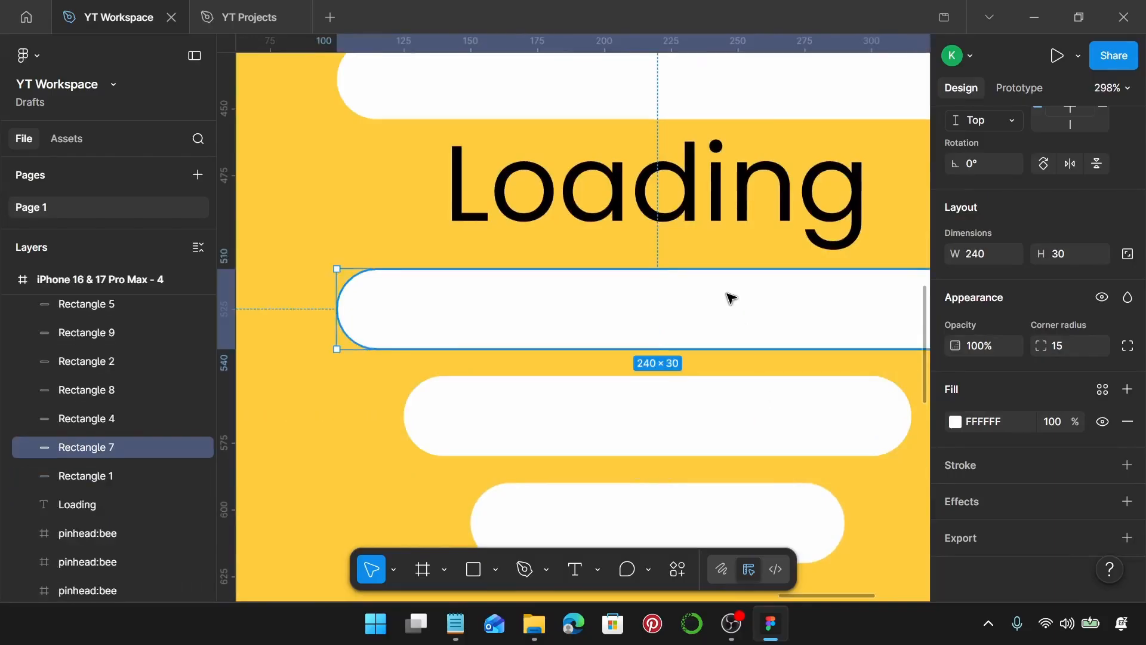
{"action": "key", "text": "Up"}
{"action": "key", "text": "Up"}
{"action": "key", "text": "Up"}
{"action": "key", "text": "Up"}
{"action": "key", "text": "Up"}
{"action": "key", "text": "Up"}
{"action": "key", "text": "Up"}
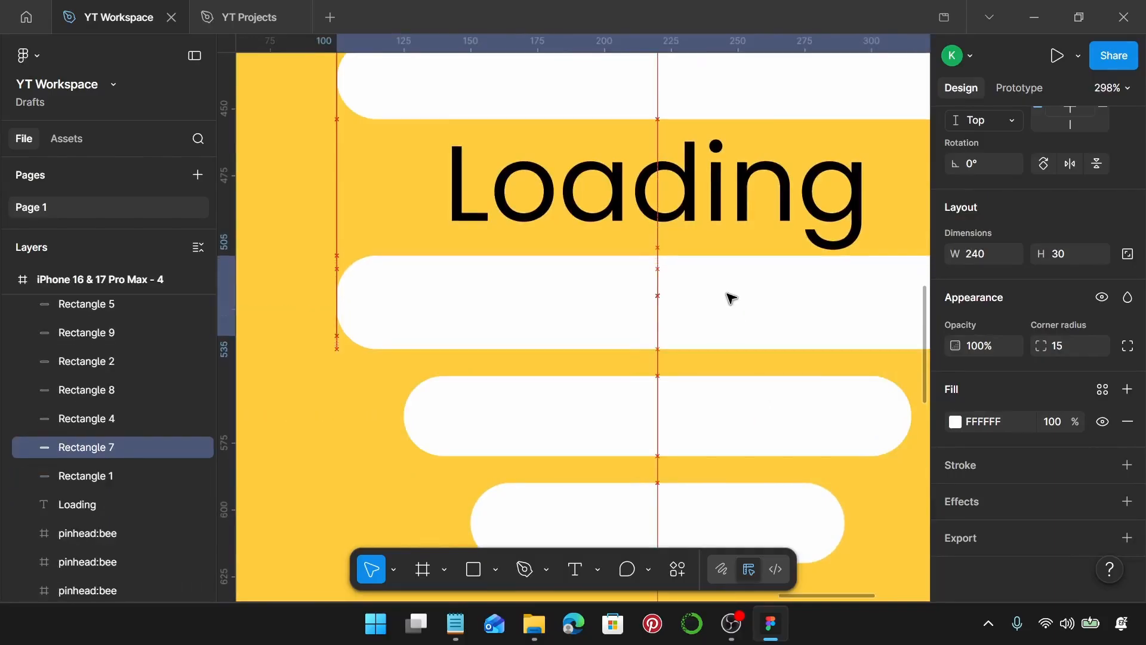
Set the fill of the bar lying underneath it to black 000000.
{"action": "left_click", "coordinate": [709, 343]}
{"action": "left_click", "coordinate": [955, 423]}
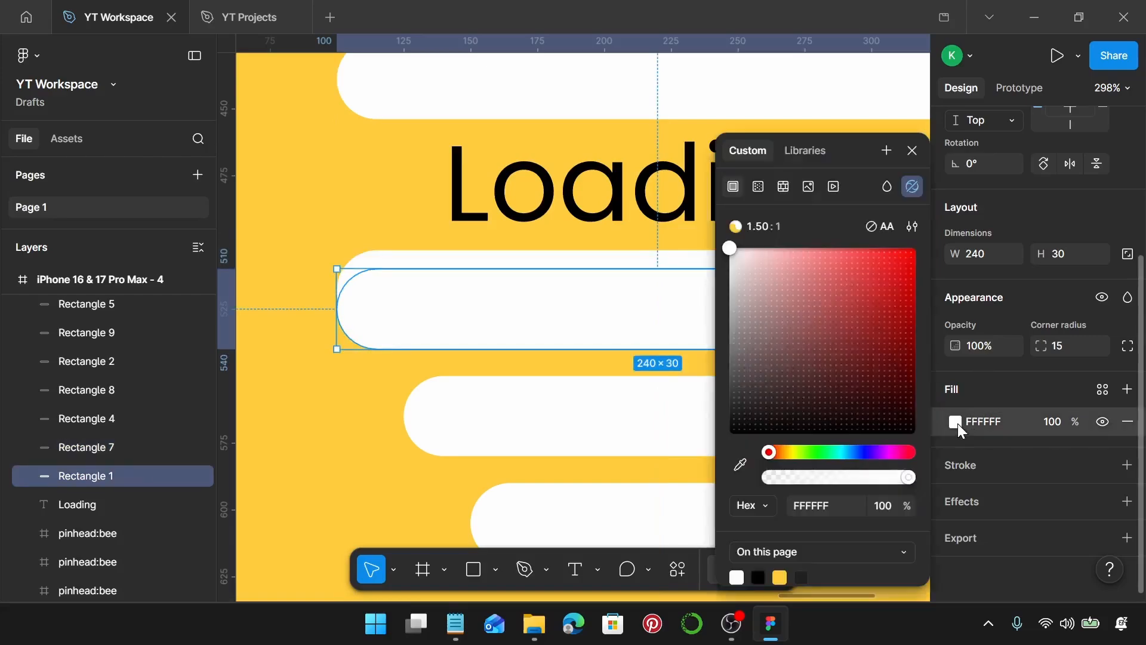
{"action": "left_click_drag", "start_coordinate": [855, 411], "coordinate": [719, 453]}
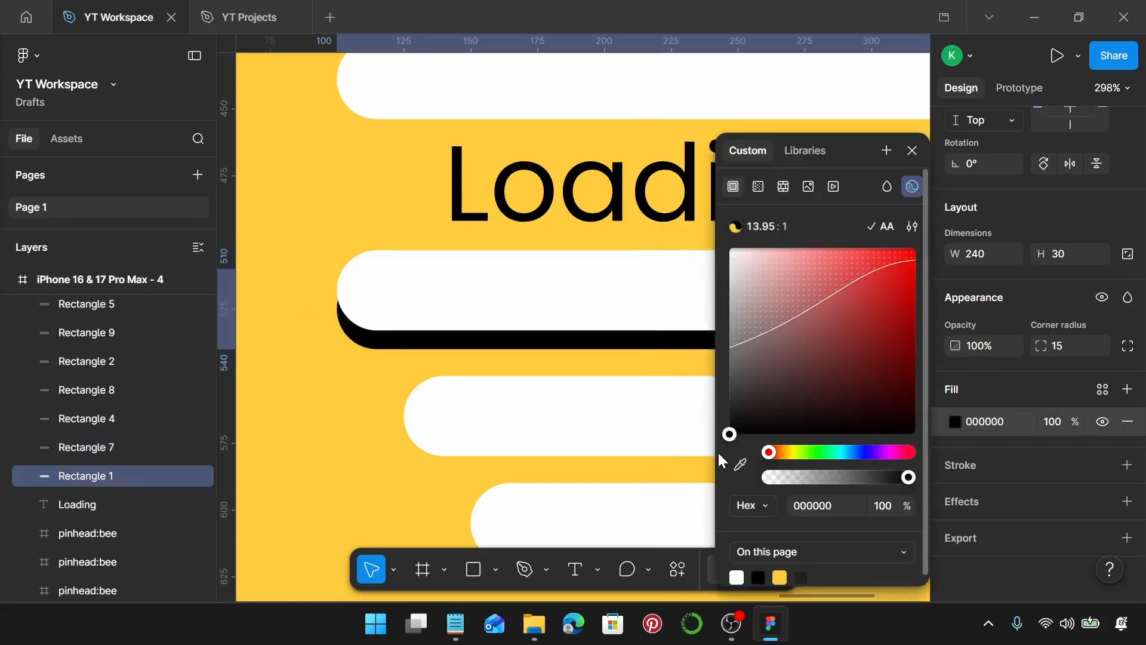
{"action": "left_click", "coordinate": [913, 150]}
Duplicate the fourth frame into a fifth frame at X 1840.
{"action": "scroll", "coordinate": [803, 275], "scroll_direction": "down", "scroll_amount": 10}
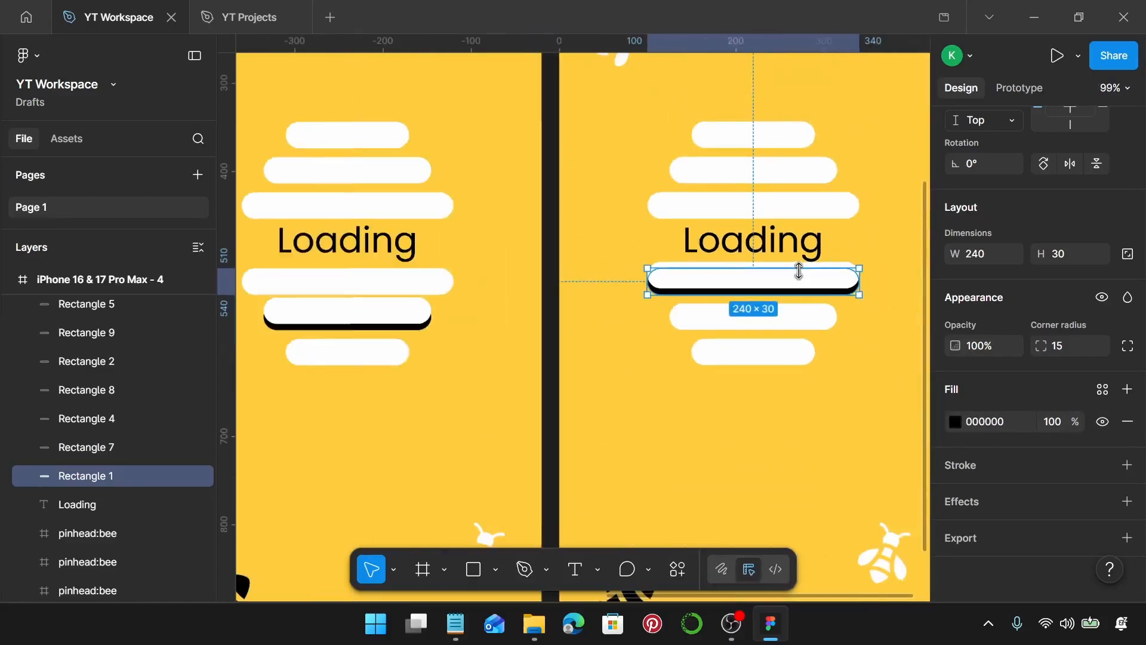
{"action": "scroll", "coordinate": [798, 266], "scroll_direction": "right", "scroll_amount": 5}
{"action": "scroll", "coordinate": [799, 266], "scroll_direction": "up", "scroll_amount": 2}
{"action": "left_click", "coordinate": [798, 267]}
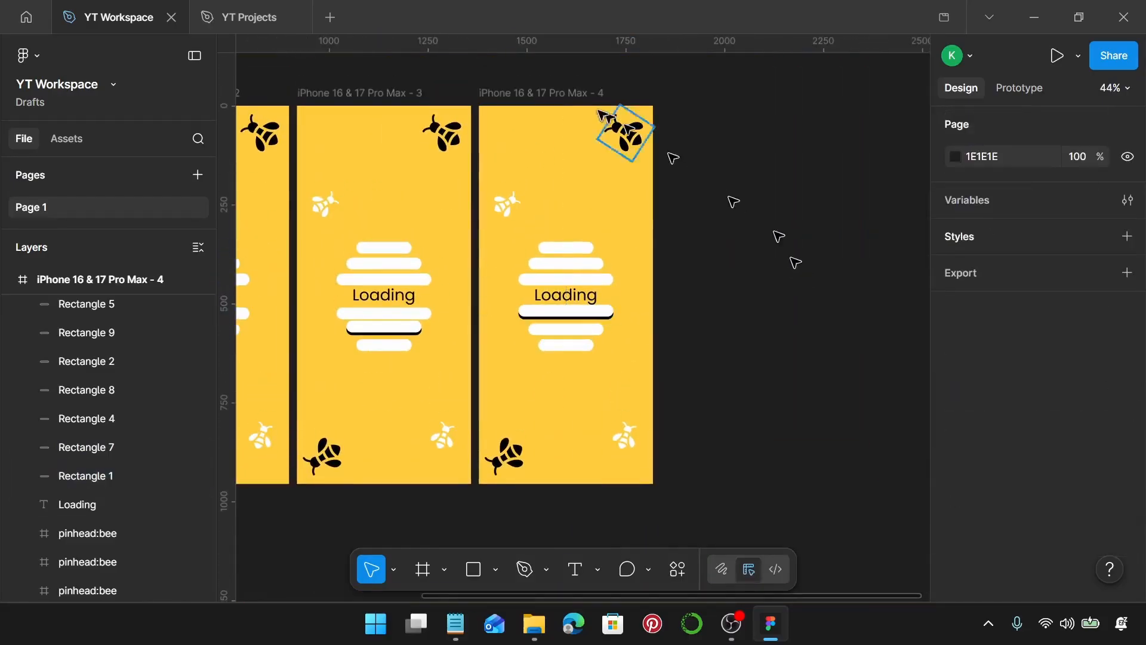
{"action": "left_click", "coordinate": [539, 96]}
{"action": "left_click_drag", "start_coordinate": [532, 92], "coordinate": [719, 94]}
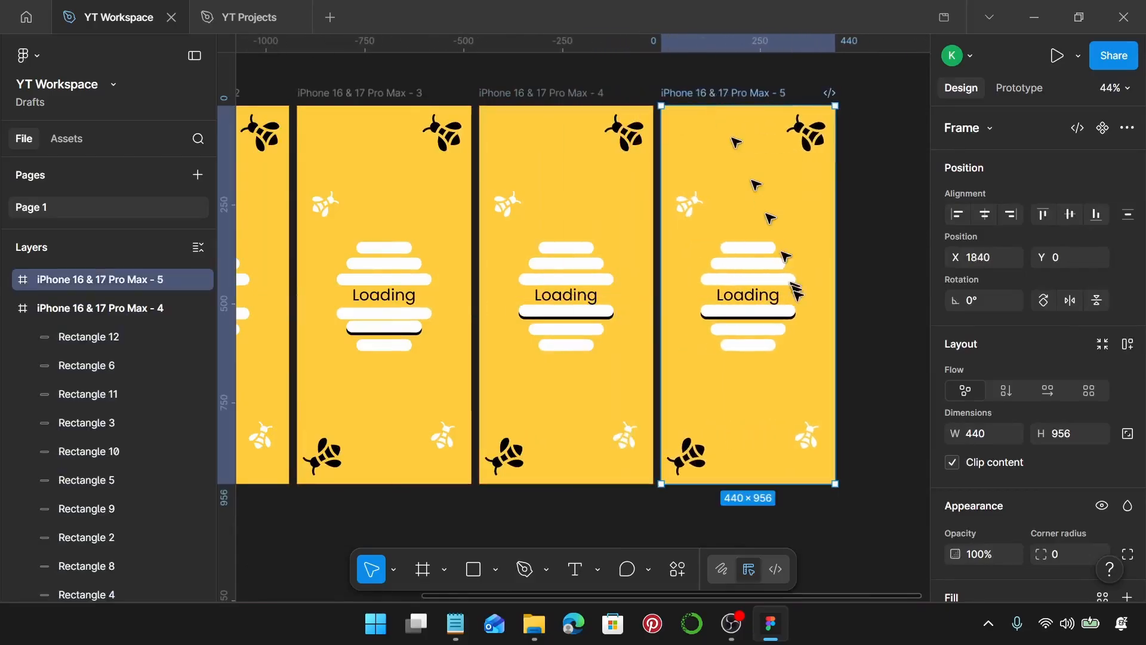
In the fifth frame, move the raised bar just below Loading back down to Y 510.
{"action": "scroll", "coordinate": [797, 337], "scroll_direction": "up", "scroll_amount": 5}
{"action": "scroll", "coordinate": [674, 324], "scroll_direction": "up", "scroll_amount": 5}
{"action": "left_click", "coordinate": [730, 227]}
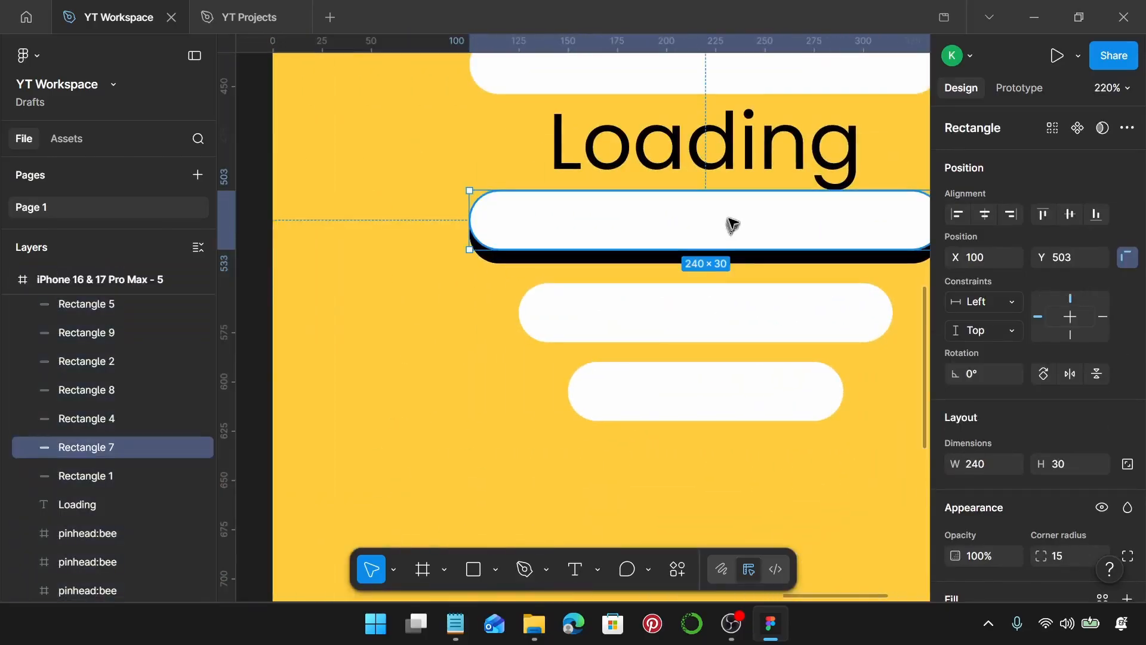
{"action": "left_click_drag", "start_coordinate": [733, 223], "coordinate": [732, 362]}
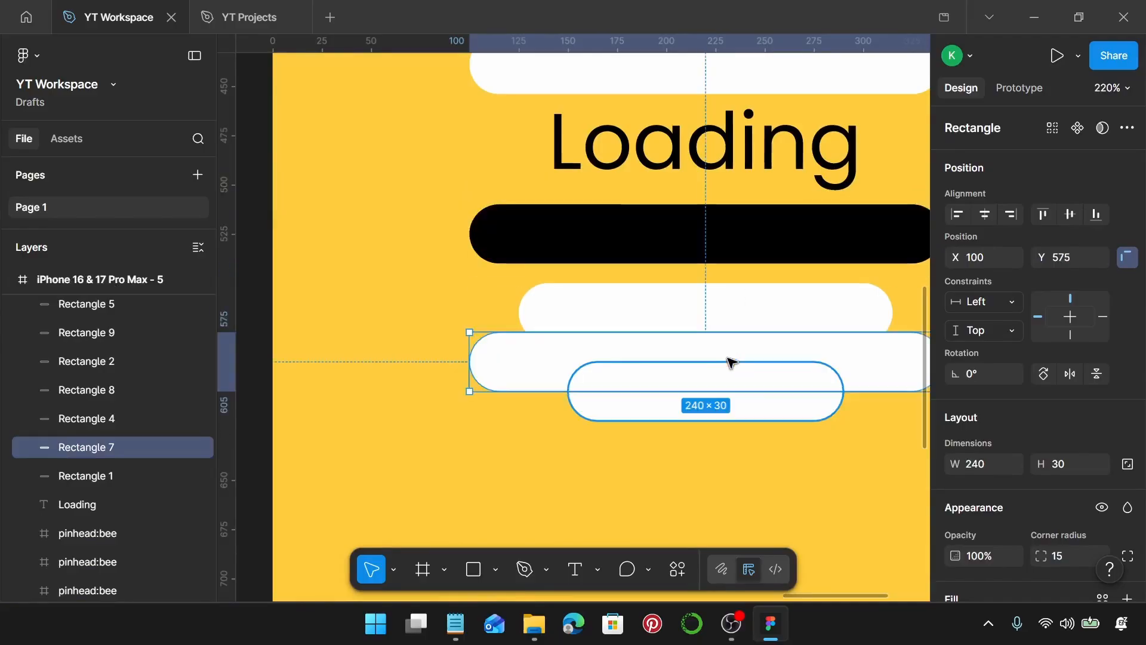
{"action": "key", "text": "ctrl+z"}
{"action": "key", "text": "Down"}
{"action": "key", "text": "Down"}
{"action": "key", "text": "Down"}
{"action": "key", "text": "Down"}
{"action": "key", "text": "Down"}
{"action": "key", "text": "Down"}
{"action": "key", "text": "Down"}
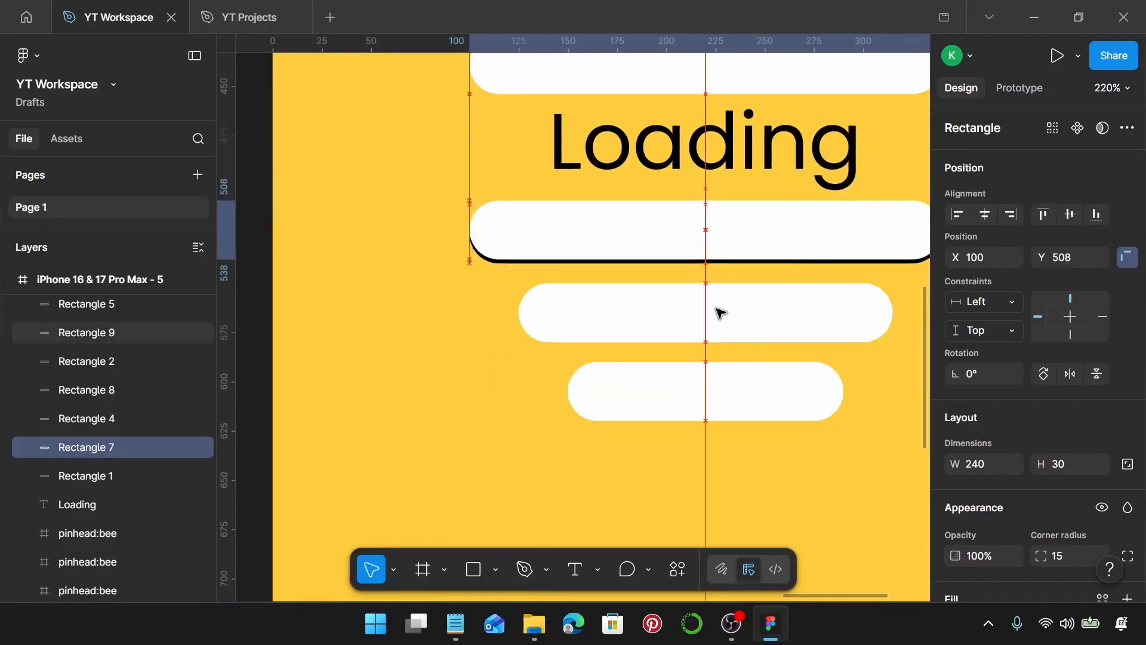
Nudge the top copy of the bar just above Loading up to Y 417.
{"action": "scroll", "coordinate": [719, 313], "scroll_direction": "up", "scroll_amount": 4}
{"action": "left_click", "coordinate": [724, 281]}
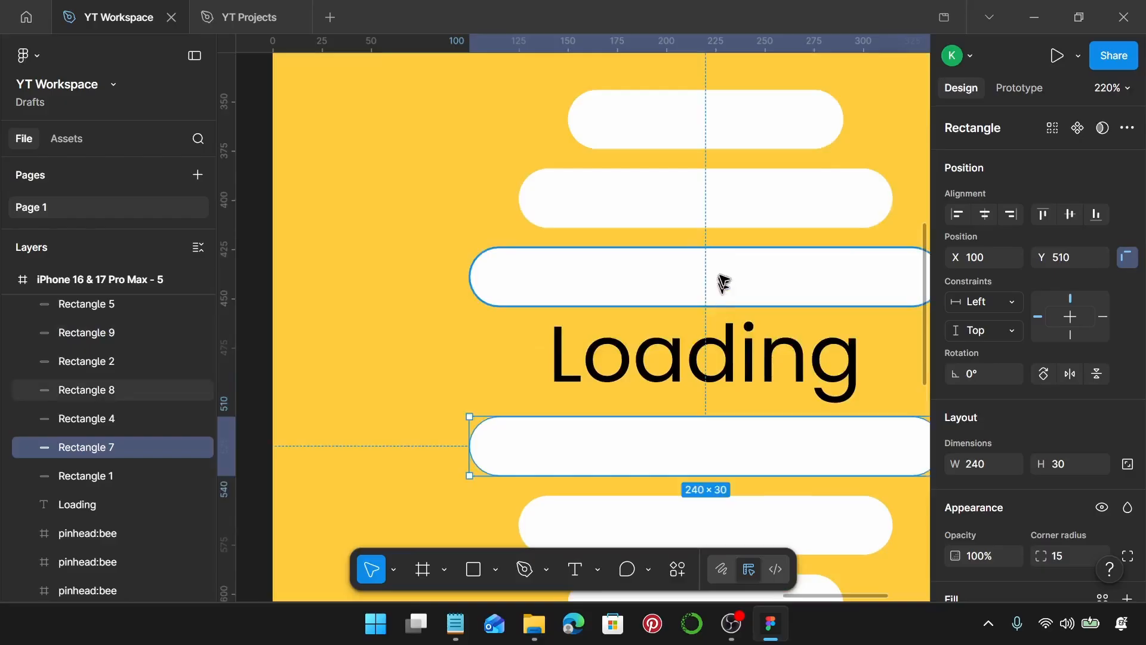
{"action": "key", "text": "Up"}
{"action": "key", "text": "Up"}
{"action": "key", "text": "Up"}
{"action": "key", "text": "Up"}
{"action": "key", "text": "Up"}
{"action": "key", "text": "Up"}
{"action": "key", "text": "Up"}
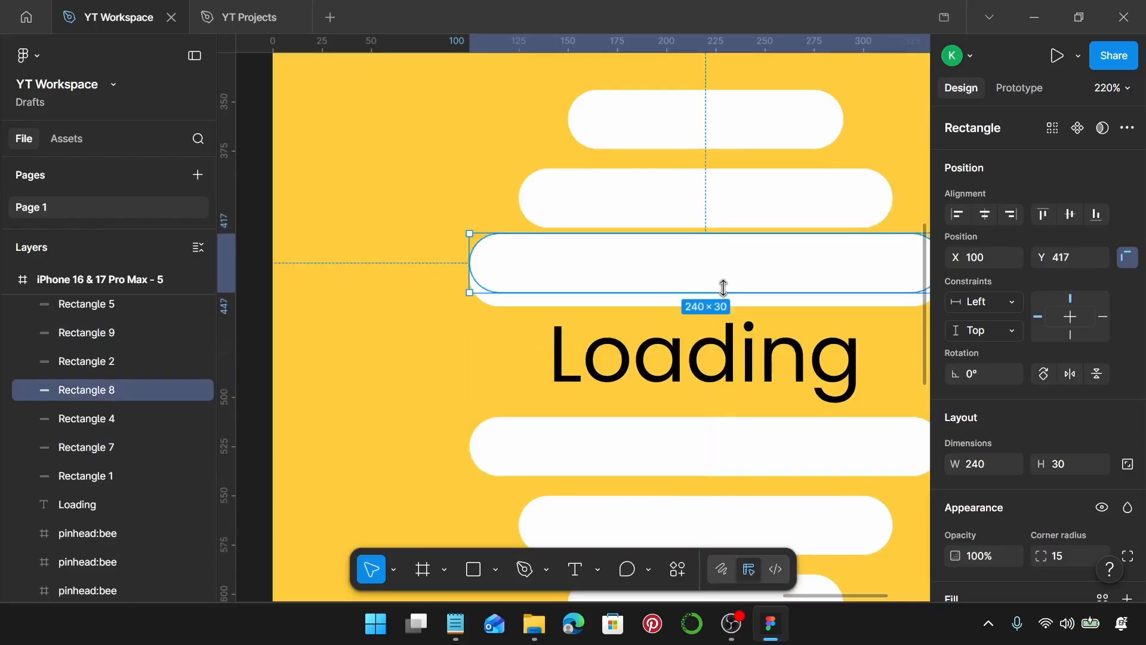
Set the fill of the bar underneath the one above Loading to black 000000.
{"action": "left_click", "coordinate": [726, 301]}
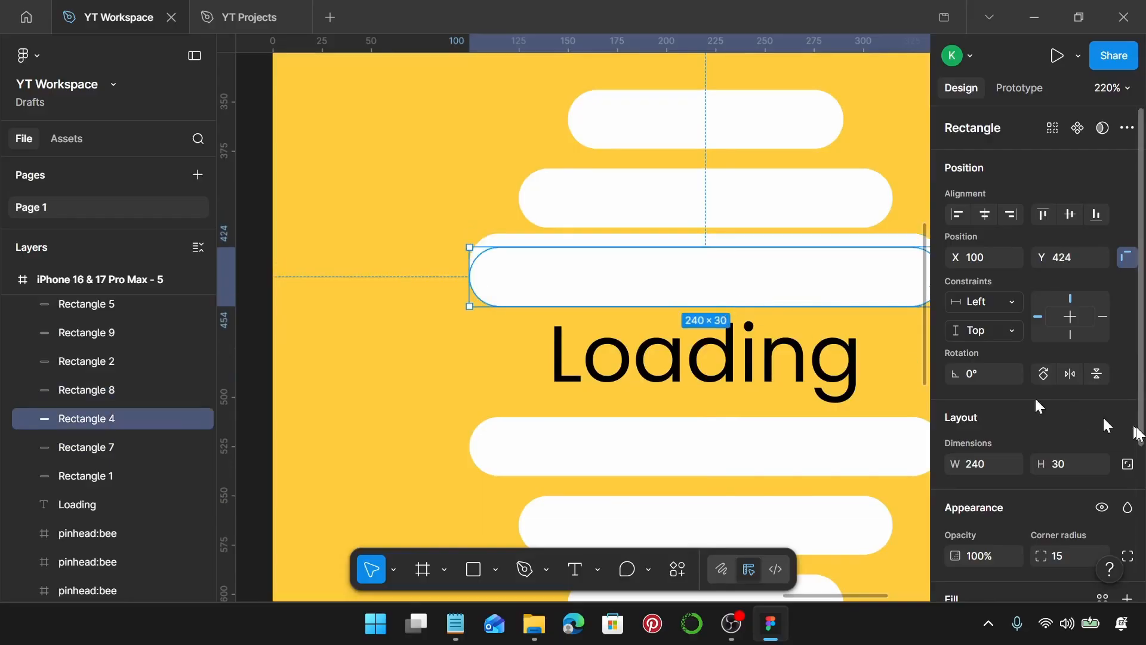
{"action": "scroll", "coordinate": [1068, 427], "scroll_direction": "down", "scroll_amount": 3}
{"action": "left_click", "coordinate": [956, 422]}
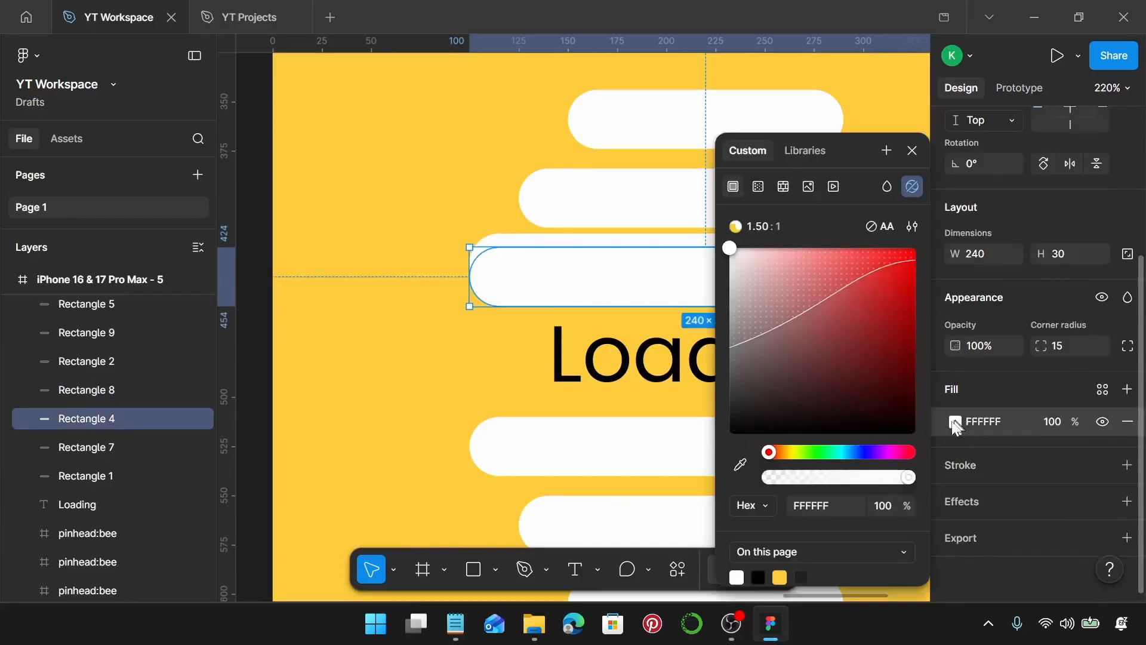
{"action": "left_click_drag", "start_coordinate": [782, 407], "coordinate": [686, 464]}
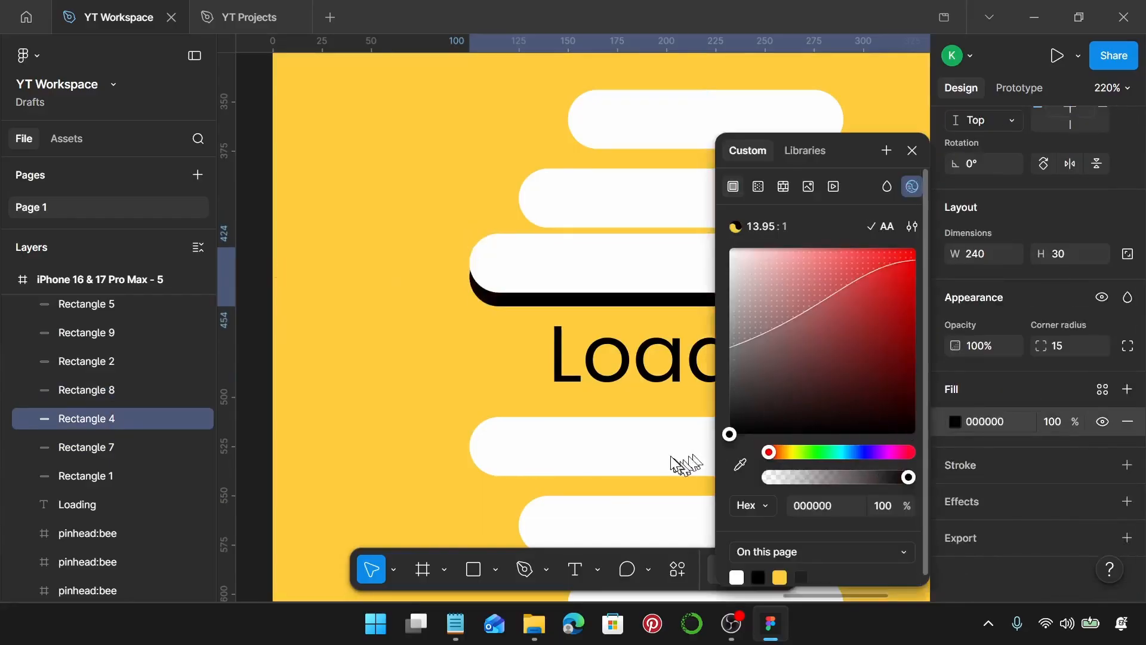
{"action": "left_click", "coordinate": [912, 151]}
Duplicate the fifth frame into a sixth frame to its right.
{"action": "scroll", "coordinate": [800, 248], "scroll_direction": "down", "scroll_amount": 6}
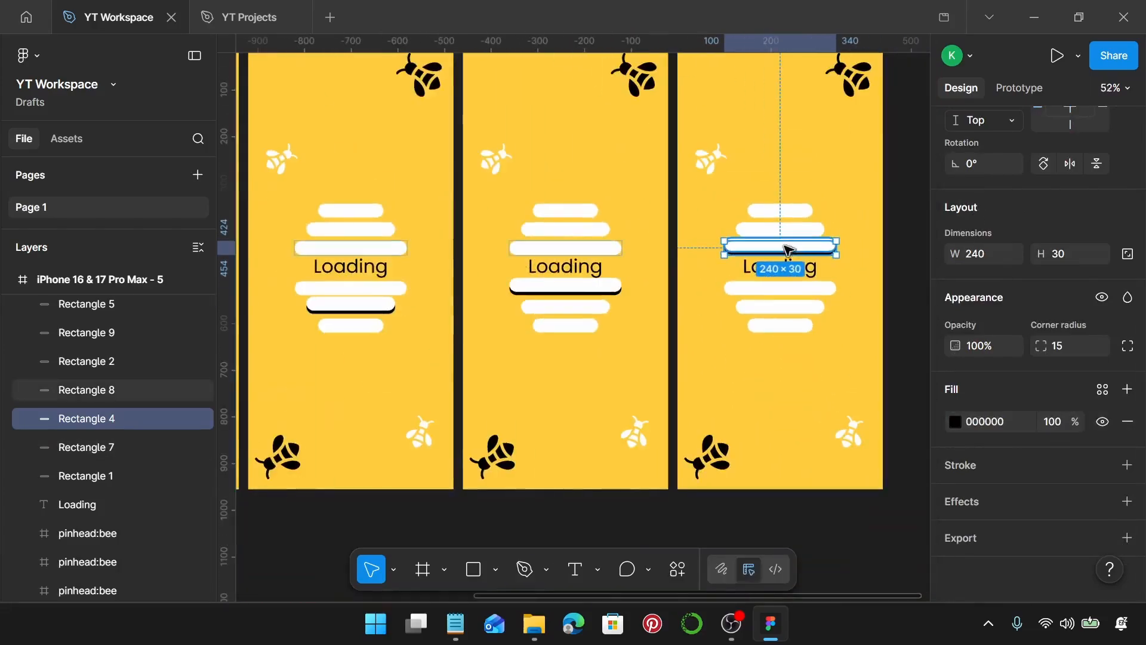
{"action": "left_click", "coordinate": [557, 135]}
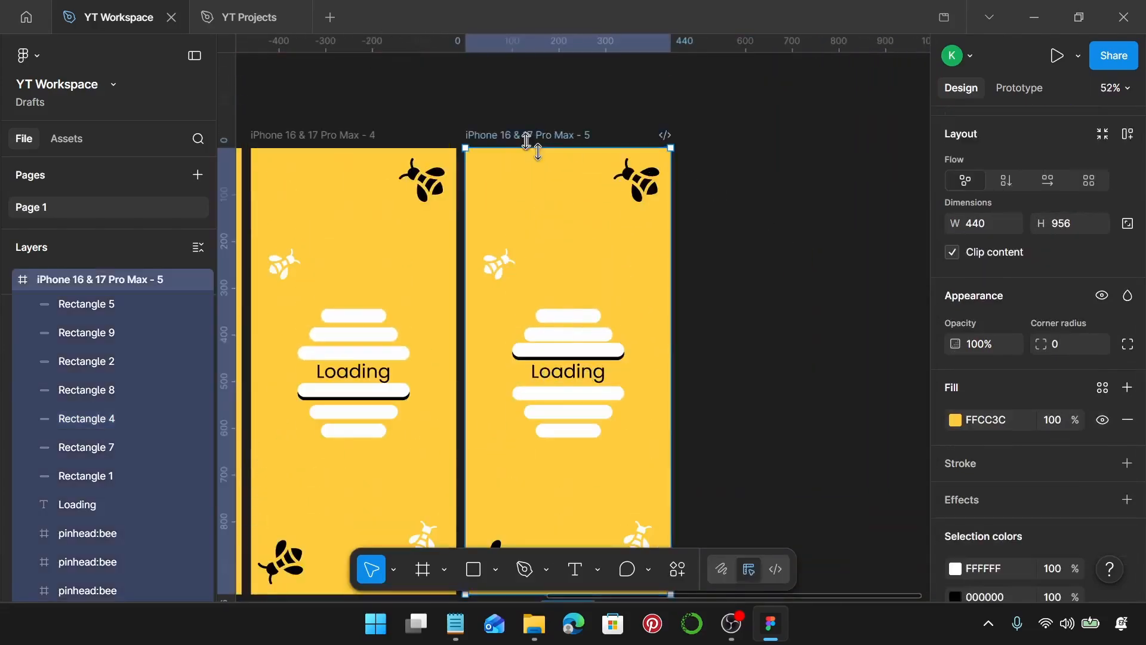
{"action": "left_click_drag", "start_coordinate": [528, 138], "coordinate": [746, 159]}
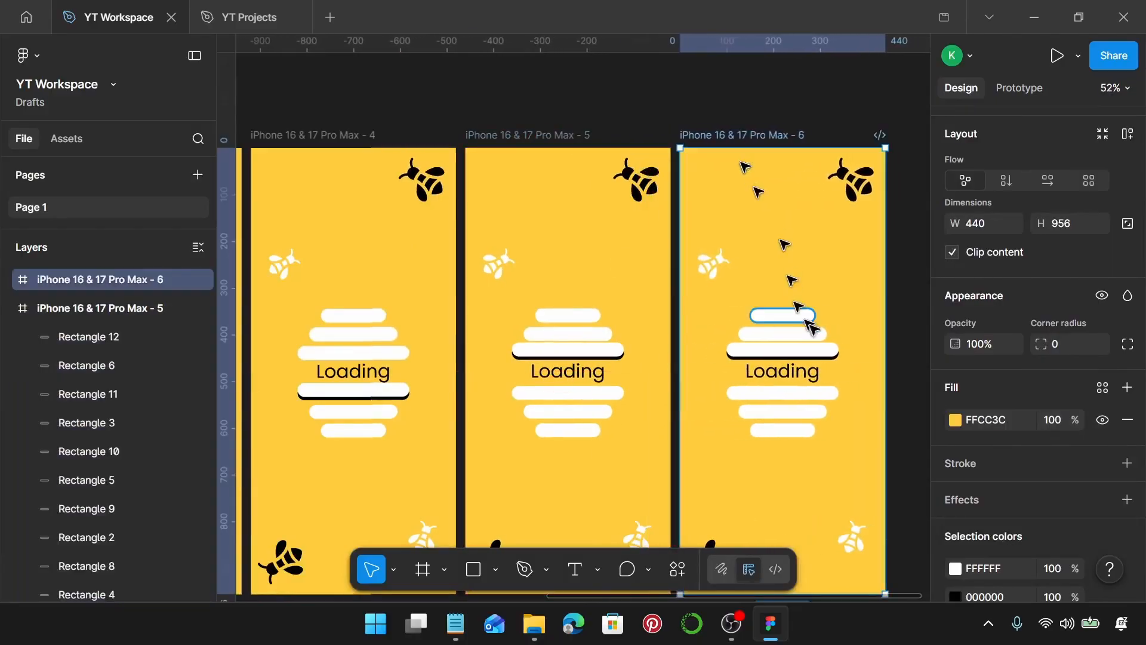
In the sixth frame, move the raised bar above Loading back down to Y 424.
{"action": "scroll", "coordinate": [832, 355], "scroll_direction": "up", "scroll_amount": 5}
{"action": "scroll", "coordinate": [832, 355], "scroll_direction": "up", "scroll_amount": 5}
{"action": "left_click", "coordinate": [740, 357]}
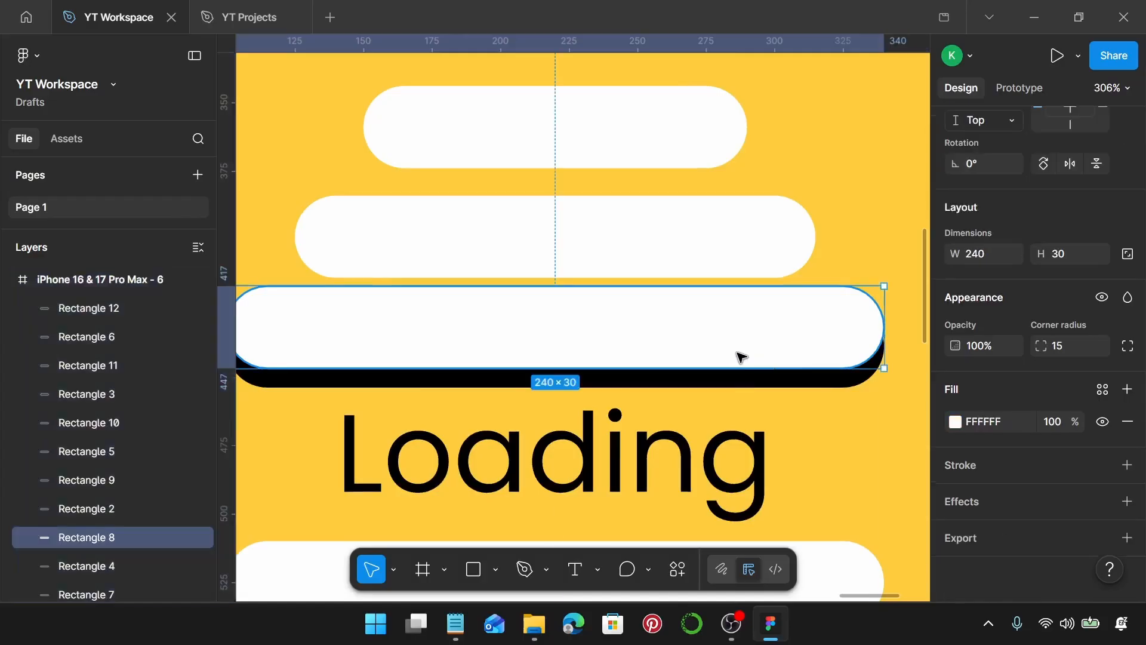
{"action": "left_click_drag", "start_coordinate": [740, 357], "coordinate": [740, 367]}
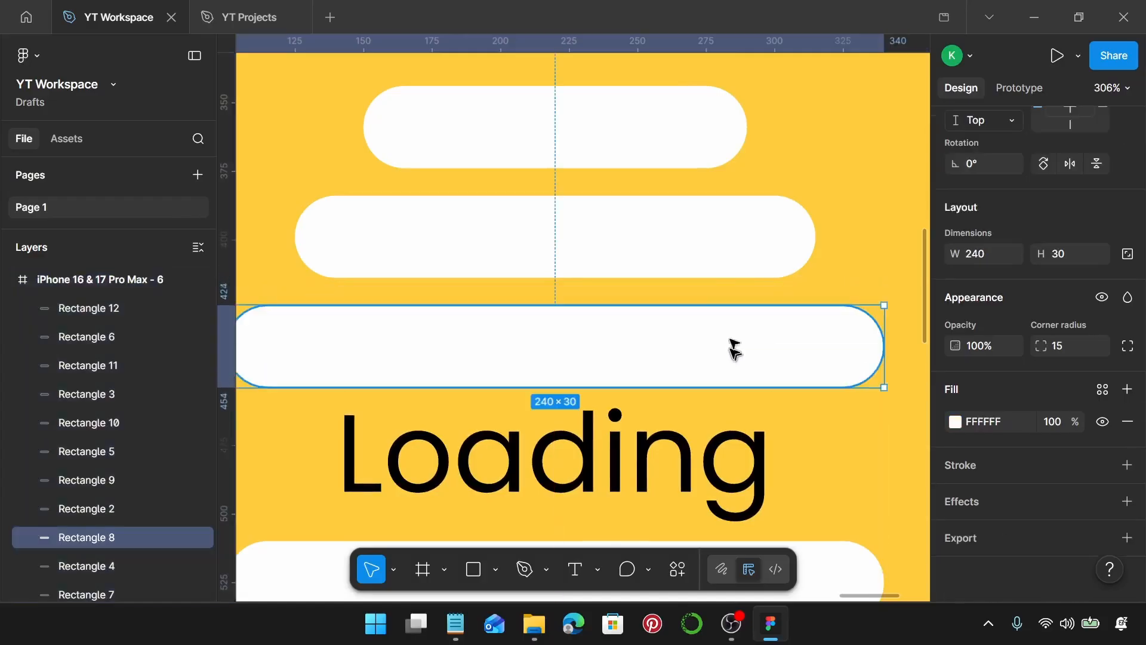
Raise the top copy of the 190-wide bar to Y 377 and fill the copy beneath it black 000000.
{"action": "left_click_drag", "start_coordinate": [691, 254], "coordinate": [681, 207]}
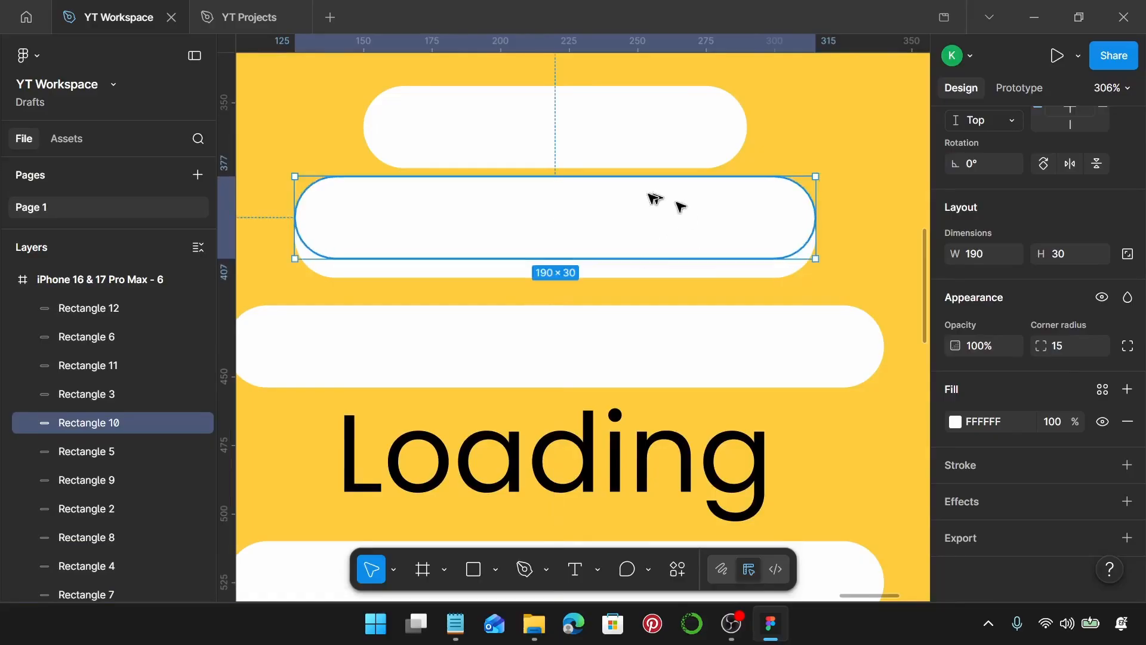
{"action": "left_click", "coordinate": [670, 272]}
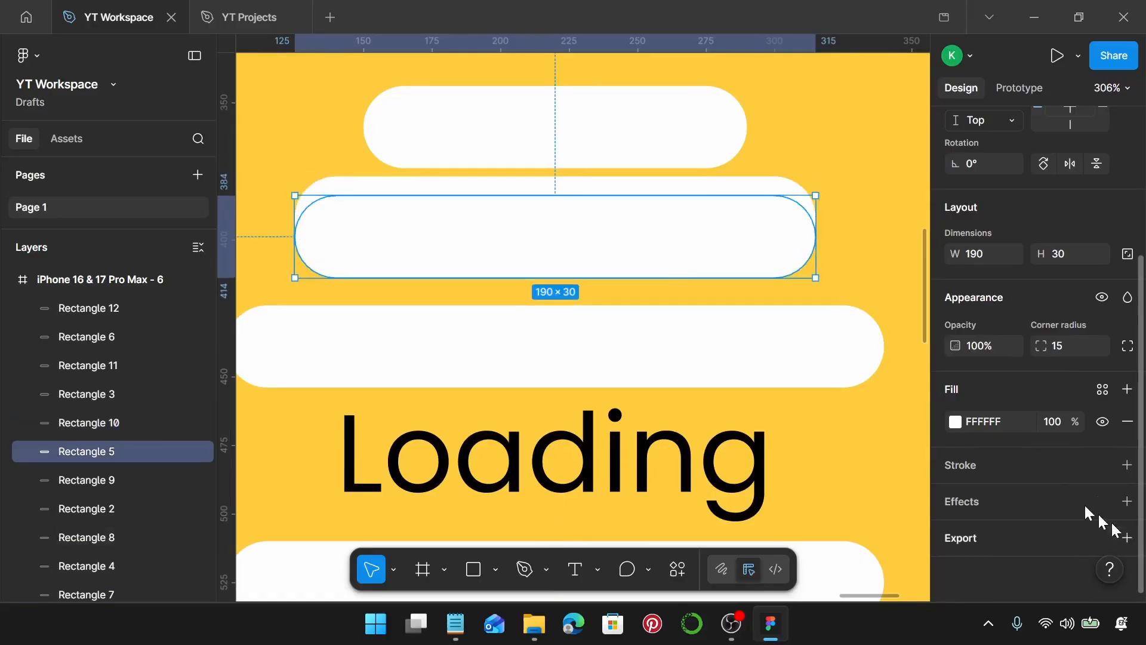
{"action": "left_click", "coordinate": [956, 421]}
{"action": "left_click_drag", "start_coordinate": [775, 376], "coordinate": [730, 434]}
{"action": "left_click", "coordinate": [913, 150]}
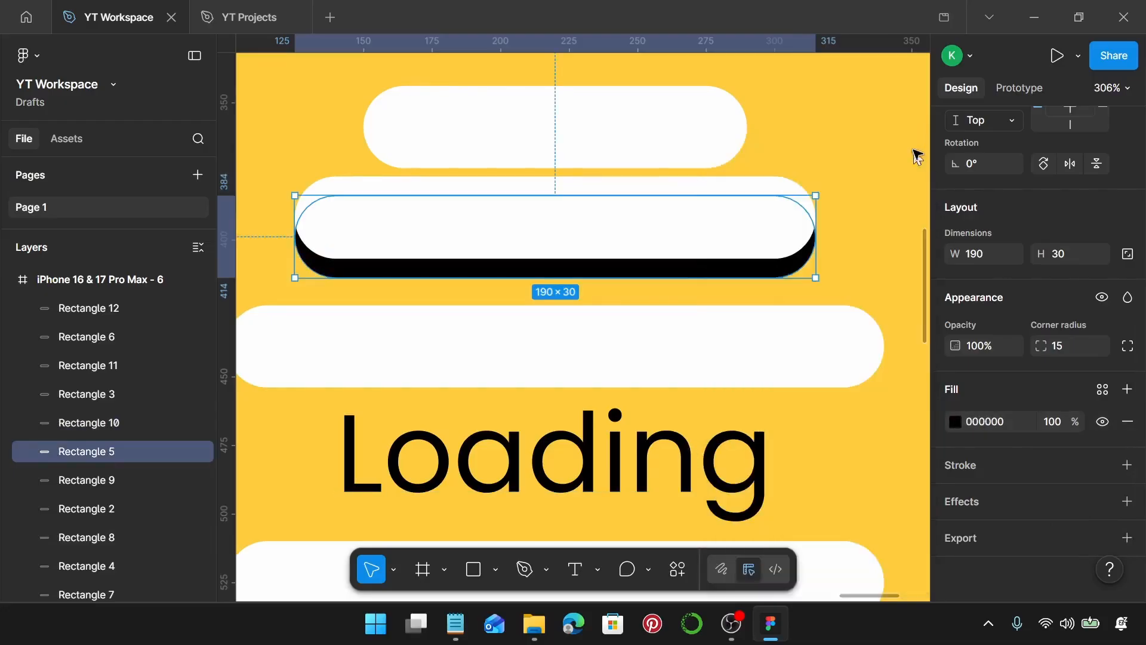
Duplicate the sixth frame into a seventh frame to its right.
{"action": "scroll", "coordinate": [870, 187], "scroll_direction": "down", "scroll_amount": 6}
{"action": "scroll", "coordinate": [856, 207], "scroll_direction": "down", "scroll_amount": 5}
{"action": "scroll", "coordinate": [827, 225], "scroll_direction": "right", "scroll_amount": 2}
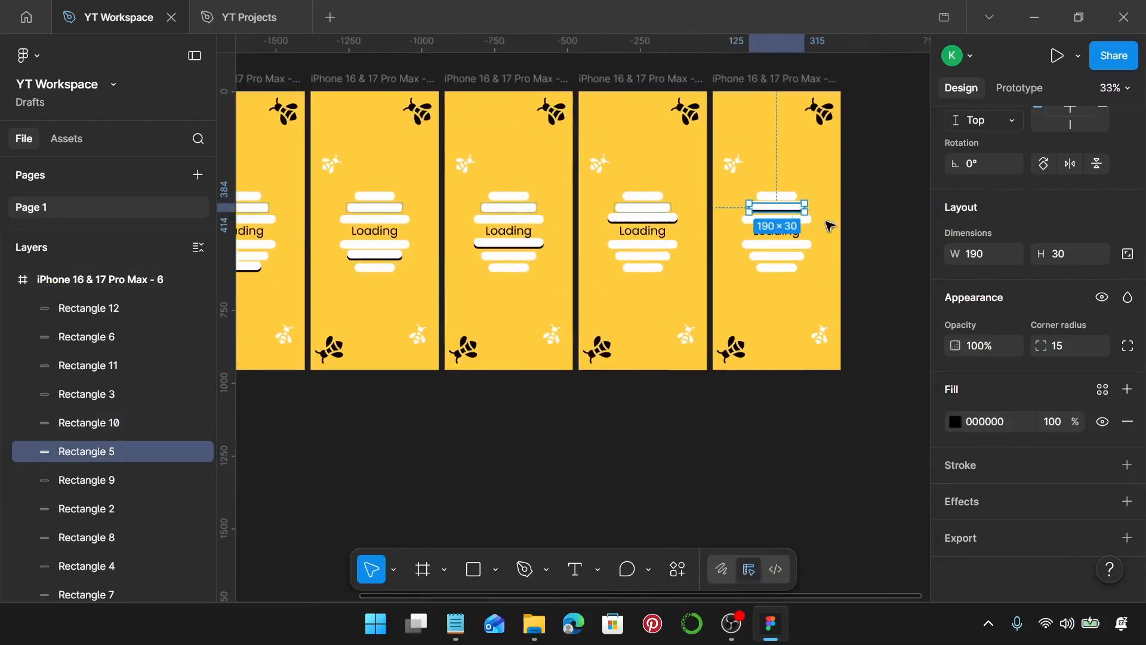
{"action": "scroll", "coordinate": [827, 225], "scroll_direction": "up", "scroll_amount": 2}
{"action": "left_click", "coordinate": [663, 183]}
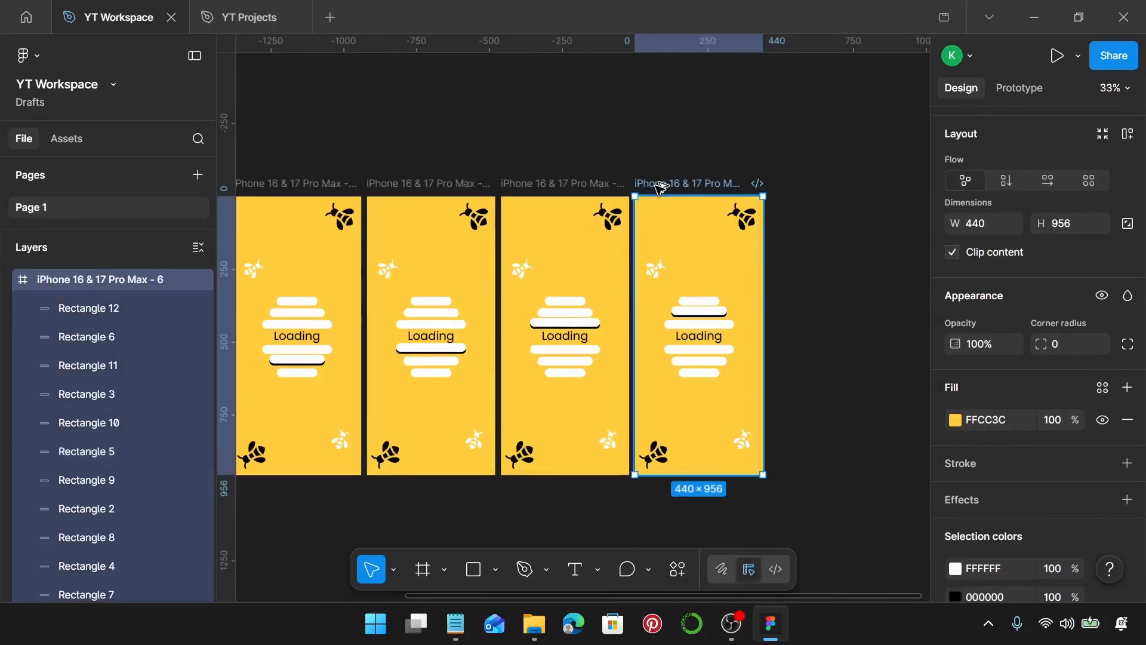
{"action": "left_click_drag", "start_coordinate": [660, 189], "coordinate": [789, 206]}
In the seventh frame, move the raised 190-wide bar back down to Y 384.
{"action": "scroll", "coordinate": [842, 276], "scroll_direction": "up", "scroll_amount": 8}
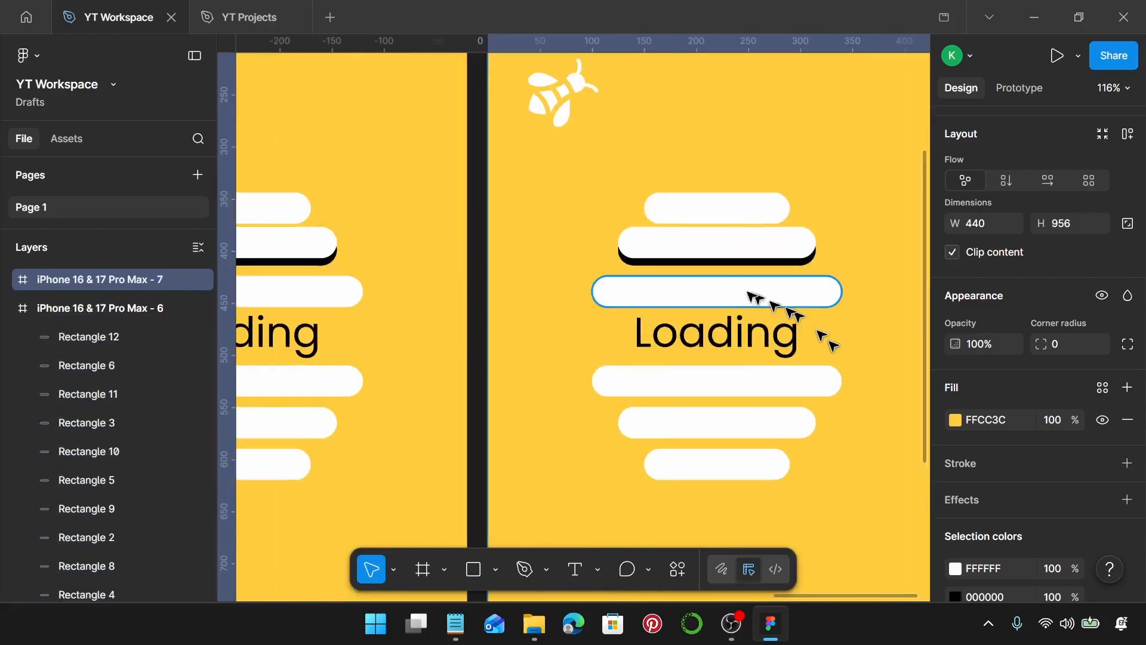
{"action": "scroll", "coordinate": [749, 268], "scroll_direction": "up", "scroll_amount": 6}
{"action": "left_click", "coordinate": [731, 228]}
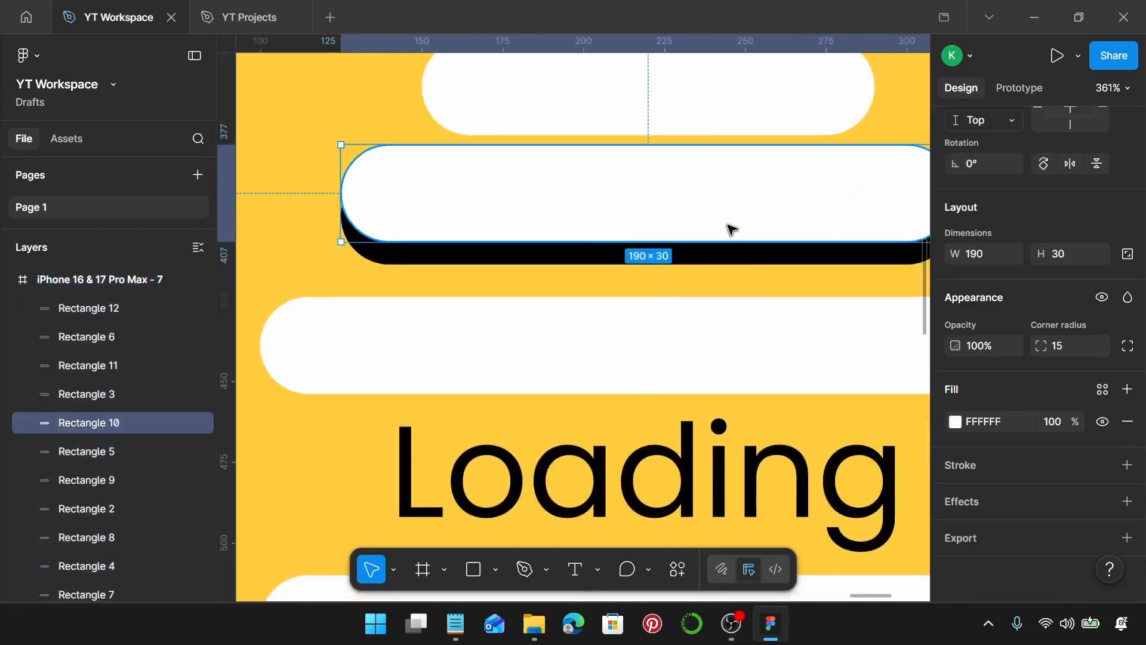
{"action": "key", "text": "Down"}
{"action": "key", "text": "Down"}
{"action": "key", "text": "Down"}
{"action": "key", "text": "Down"}
{"action": "key", "text": "Down"}
{"action": "key", "text": "Down"}
{"action": "key", "text": "Down"}
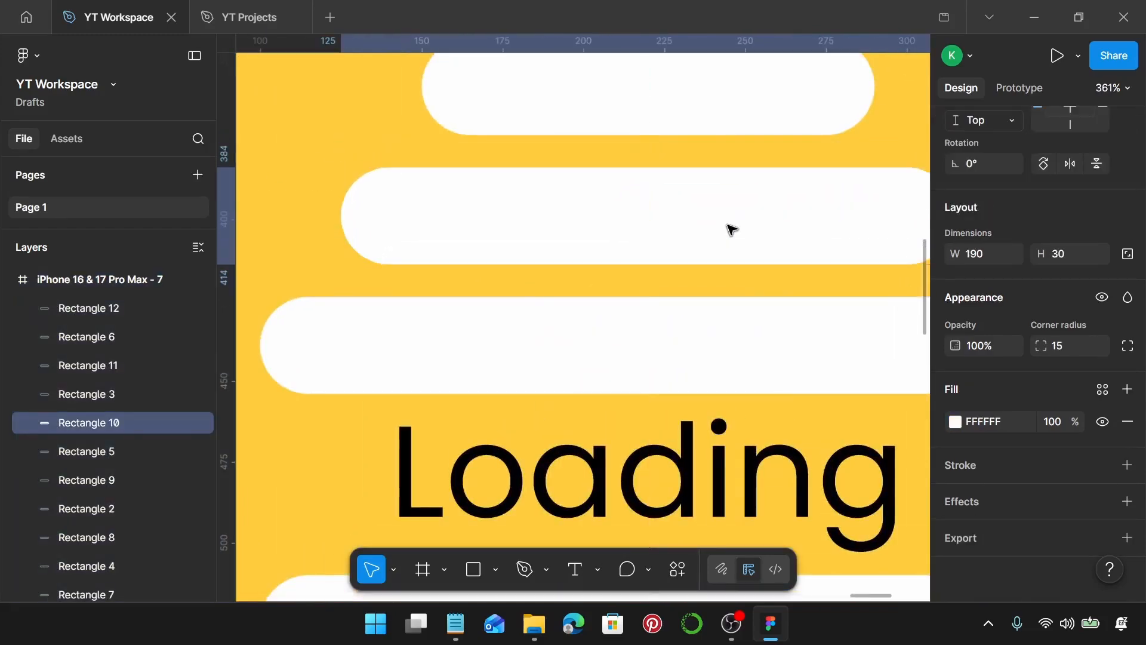
Nudge the top copy of the topmost 140-wide bar up to Y 337.
{"action": "scroll", "coordinate": [714, 120], "scroll_direction": "up", "scroll_amount": 2}
{"action": "left_click", "coordinate": [718, 141]}
{"action": "scroll", "coordinate": [716, 159], "scroll_direction": "up", "scroll_amount": 2}
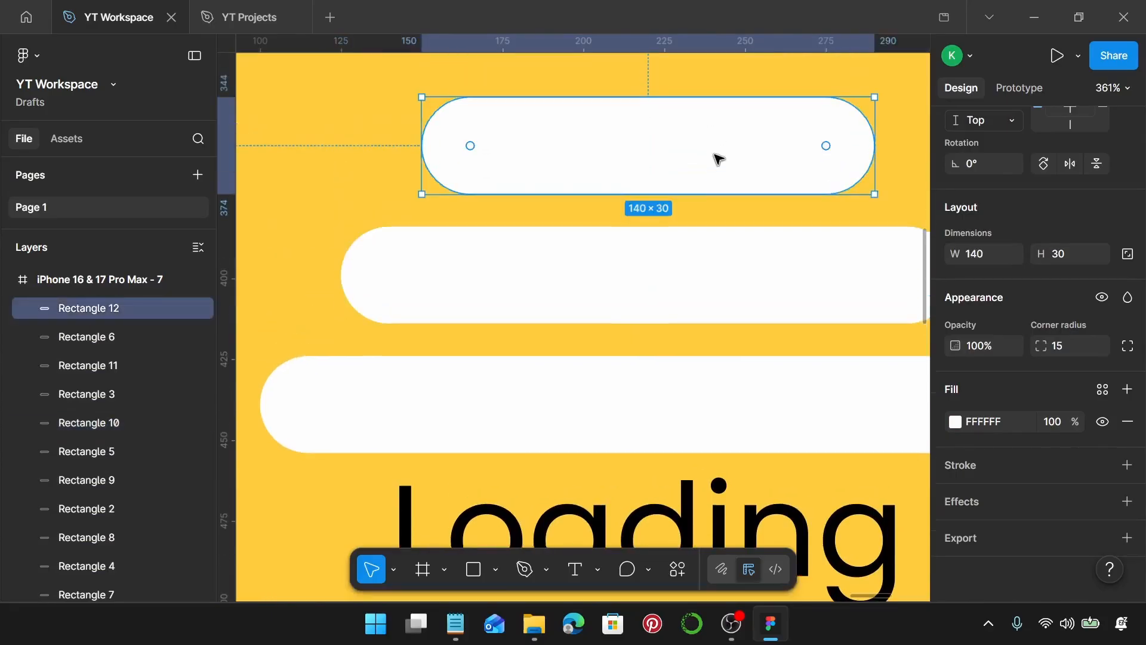
{"action": "scroll", "coordinate": [718, 159], "scroll_direction": "up", "scroll_amount": 1}
{"action": "key", "text": "Up"}
{"action": "key", "text": "Up"}
{"action": "key", "text": "Up"}
{"action": "key", "text": "Up"}
{"action": "key", "text": "Up"}
{"action": "key", "text": "Up"}
{"action": "key", "text": "Up"}
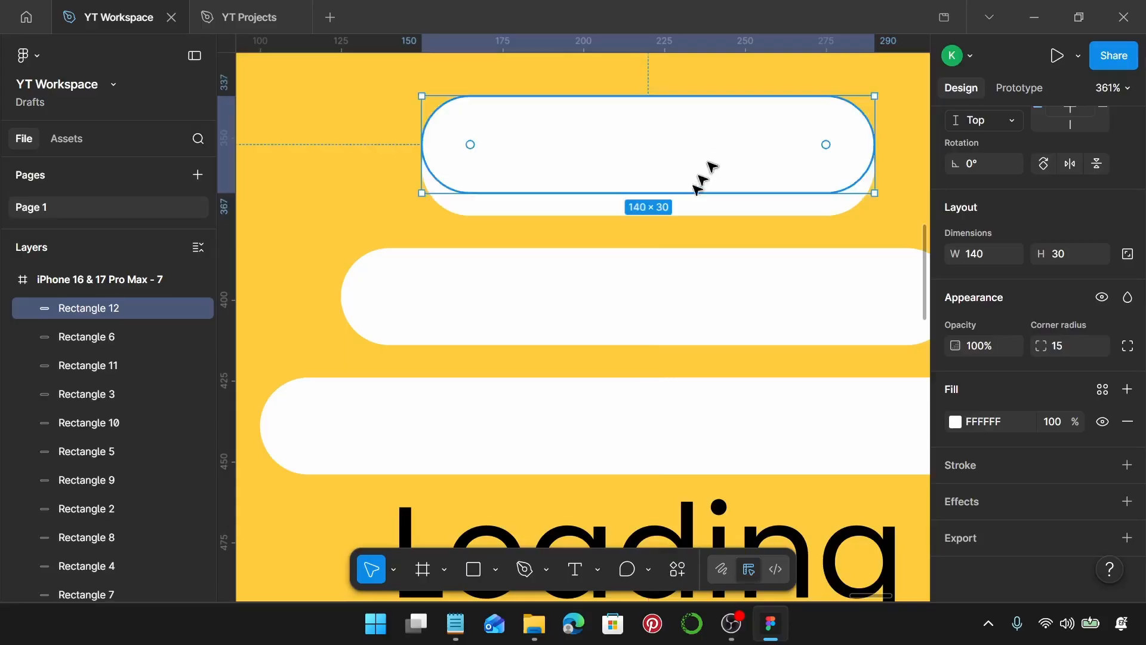
Fill the copy beneath the topmost 140-wide bar black 000000.
{"action": "left_click", "coordinate": [687, 211]}
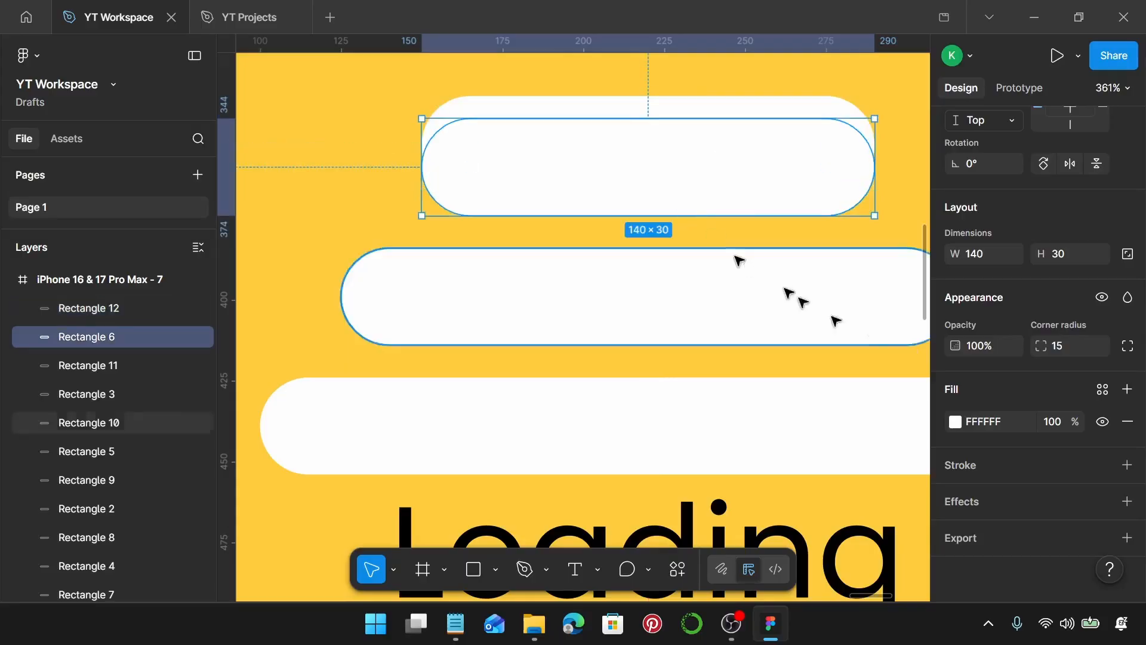
{"action": "left_click", "coordinate": [954, 421]}
{"action": "left_click", "coordinate": [748, 405]}
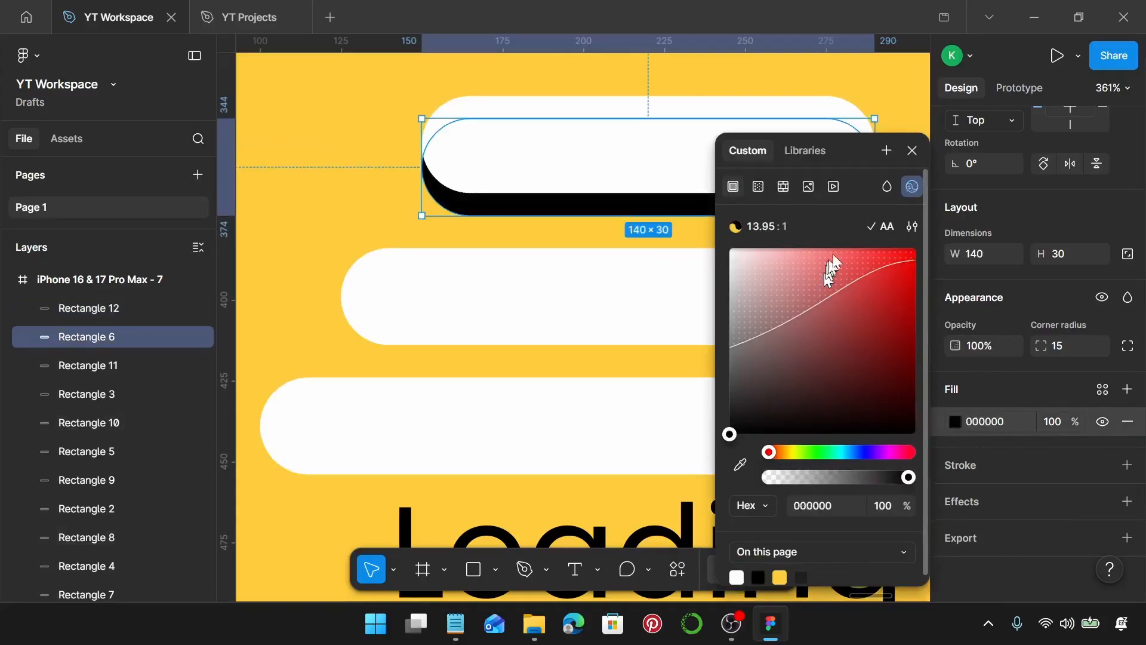
{"action": "left_click", "coordinate": [912, 150]}
Select all seven frames and combine them into a component set.
{"action": "scroll", "coordinate": [813, 229], "scroll_direction": "down", "scroll_amount": 15}
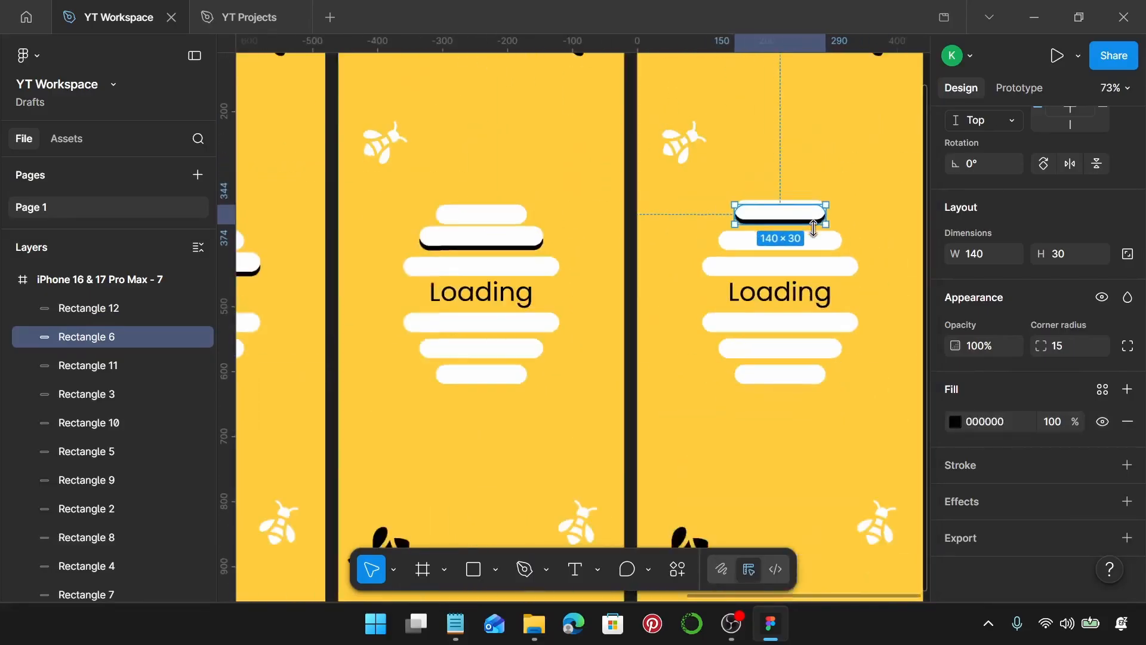
{"action": "scroll", "coordinate": [814, 230], "scroll_direction": "down", "scroll_amount": 3}
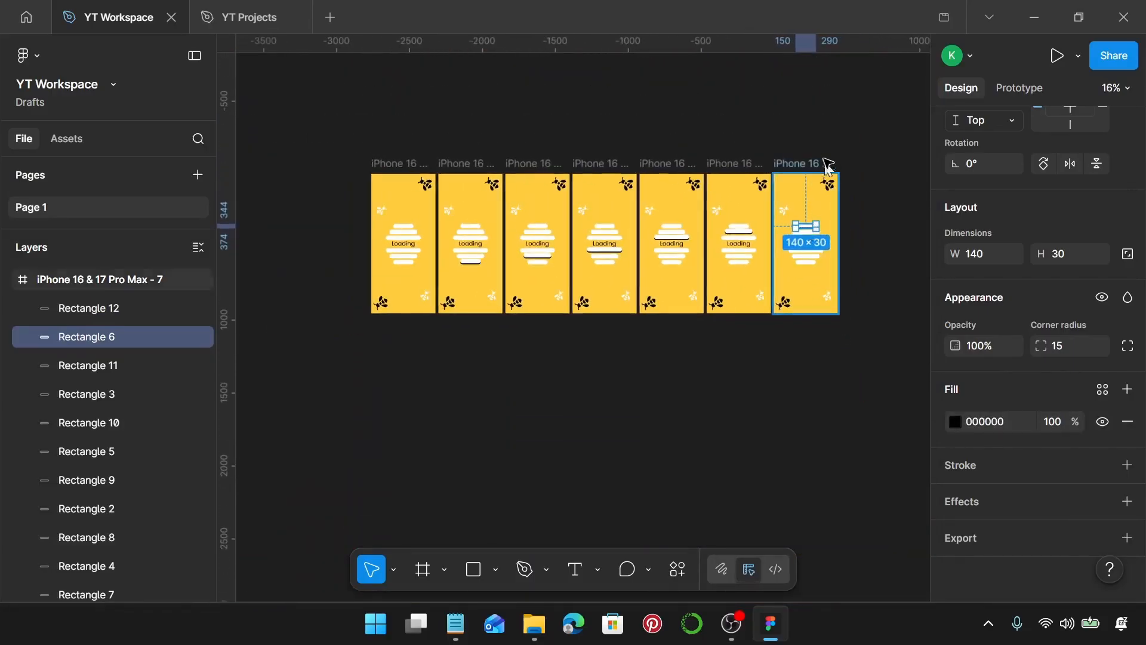
{"action": "left_click", "coordinate": [842, 138]}
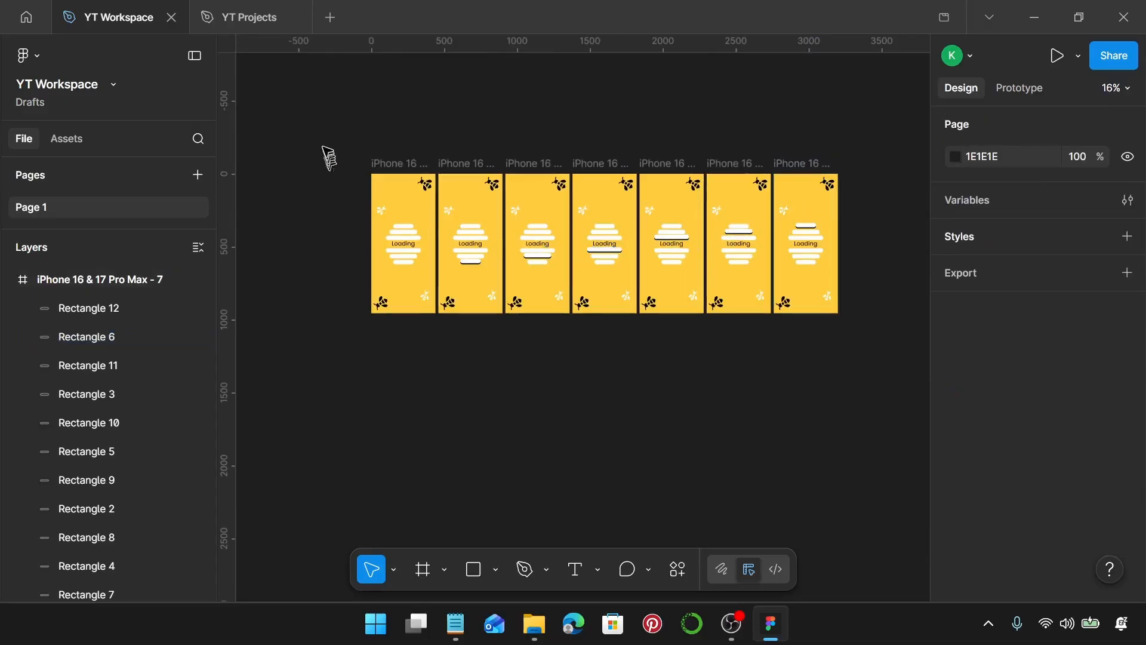
{"action": "left_click_drag", "start_coordinate": [324, 145], "coordinate": [847, 371]}
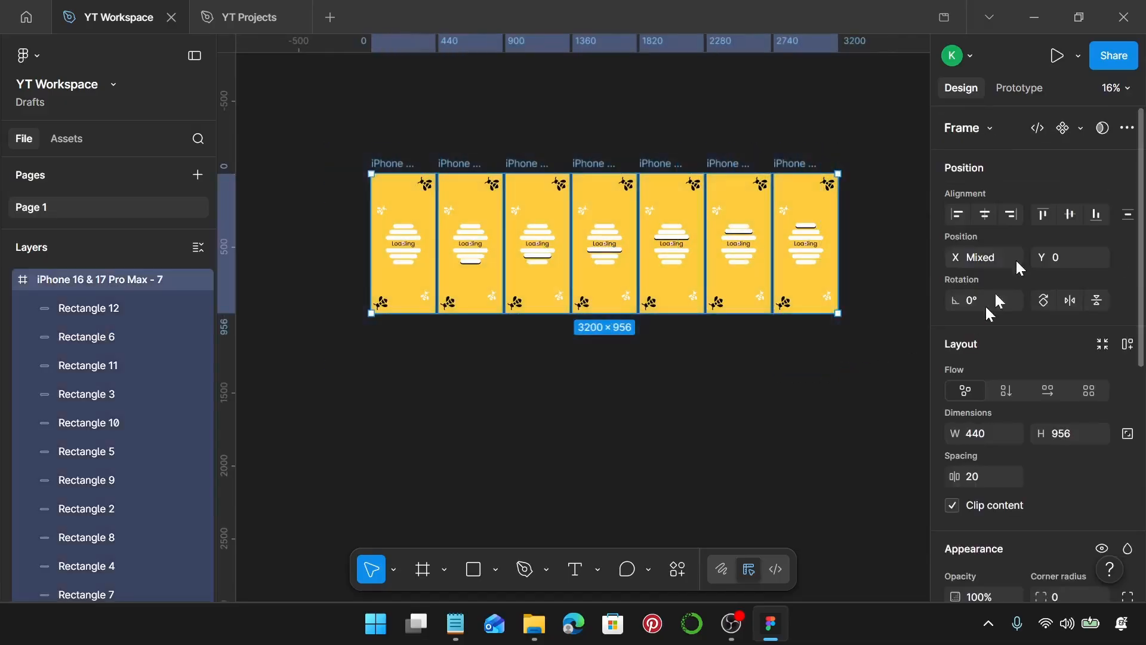
{"action": "left_click", "coordinate": [1081, 129]}
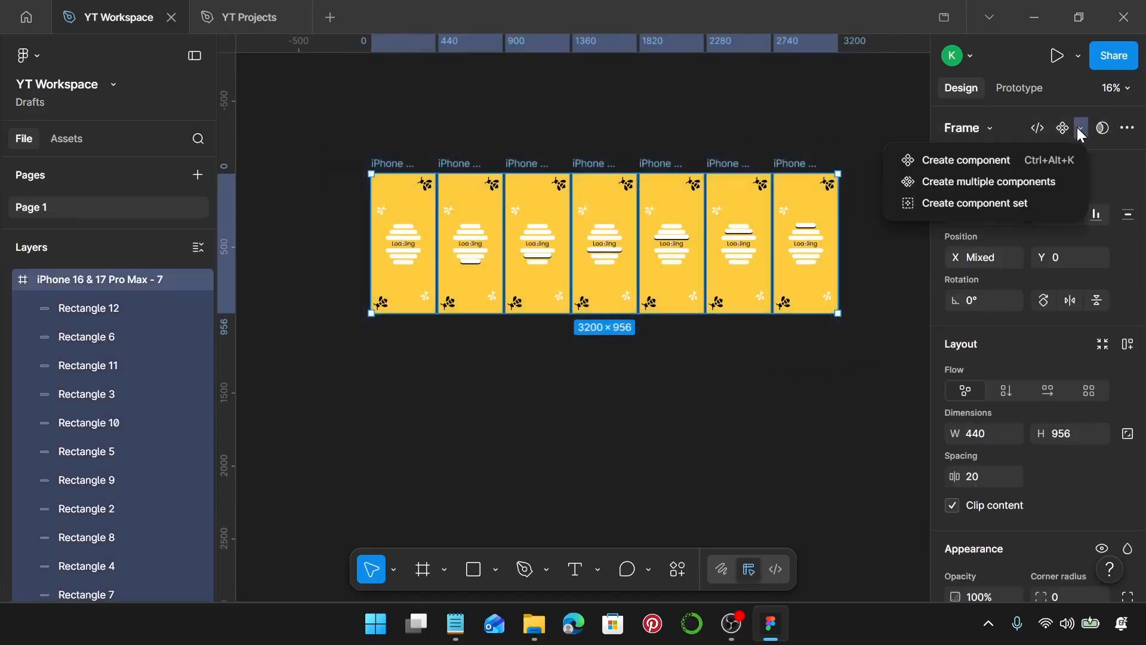
{"action": "left_click", "coordinate": [973, 206]}
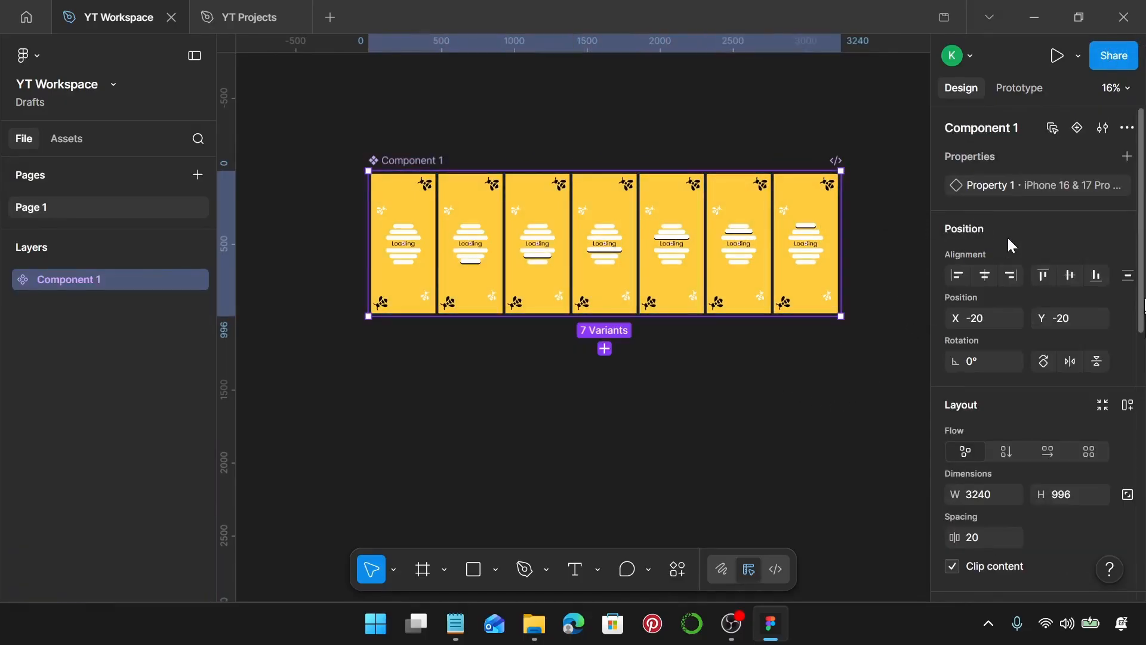
In prototyping, connect the first variant to the second with a Change to interaction triggered after a 1 ms delay.
{"action": "left_click", "coordinate": [1030, 94]}
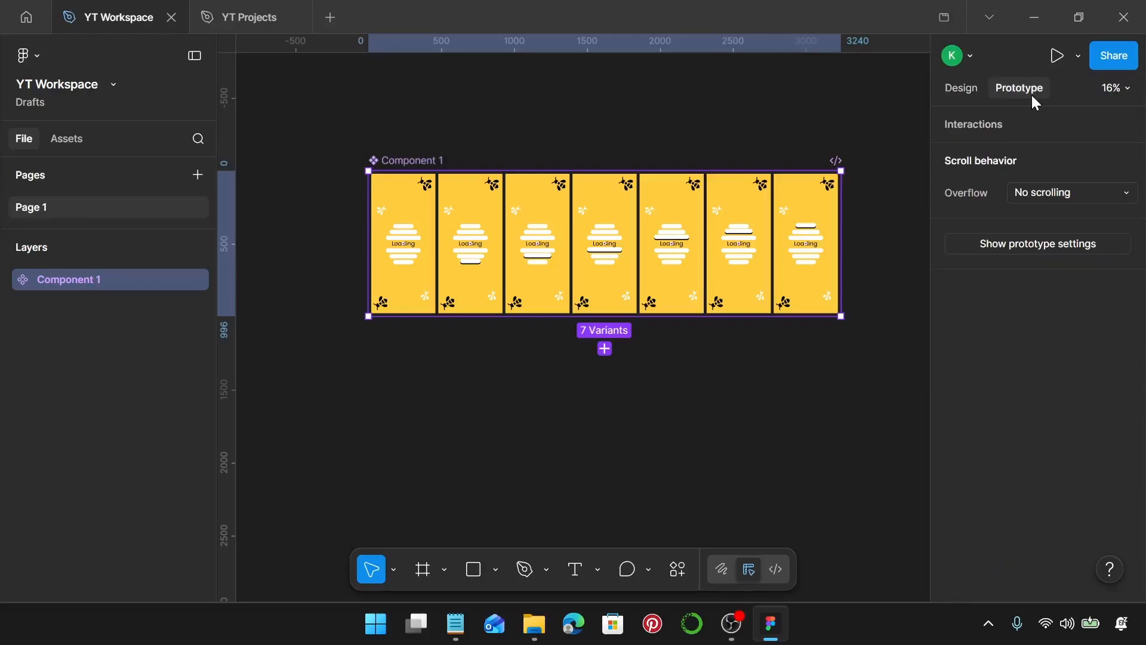
{"action": "scroll", "coordinate": [468, 251], "scroll_direction": "up", "scroll_amount": 5}
{"action": "scroll", "coordinate": [382, 245], "scroll_direction": "up", "scroll_amount": 10}
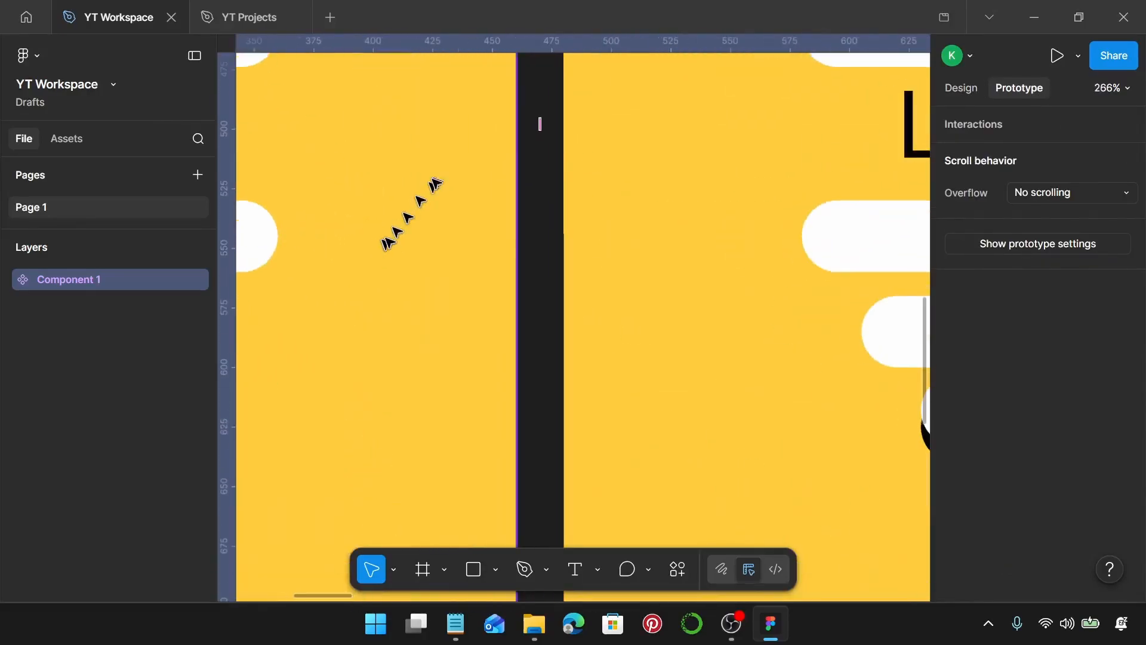
{"action": "left_click", "coordinate": [454, 177]}
{"action": "scroll", "coordinate": [537, 180], "scroll_direction": "up", "scroll_amount": 3}
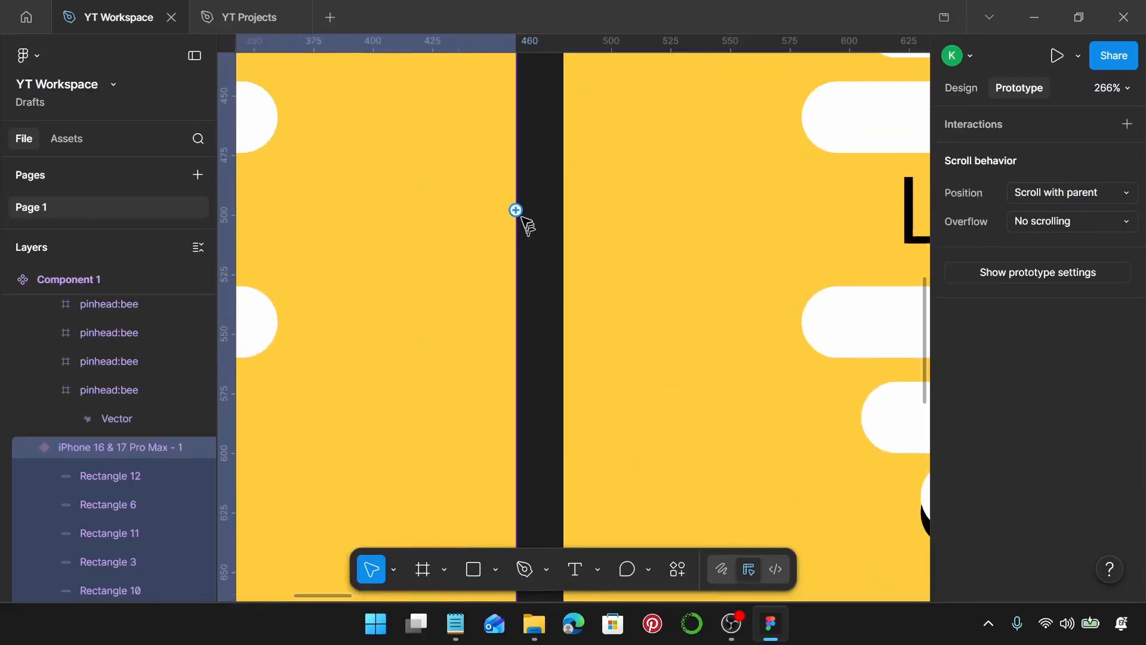
{"action": "left_click_drag", "start_coordinate": [516, 210], "coordinate": [597, 242]}
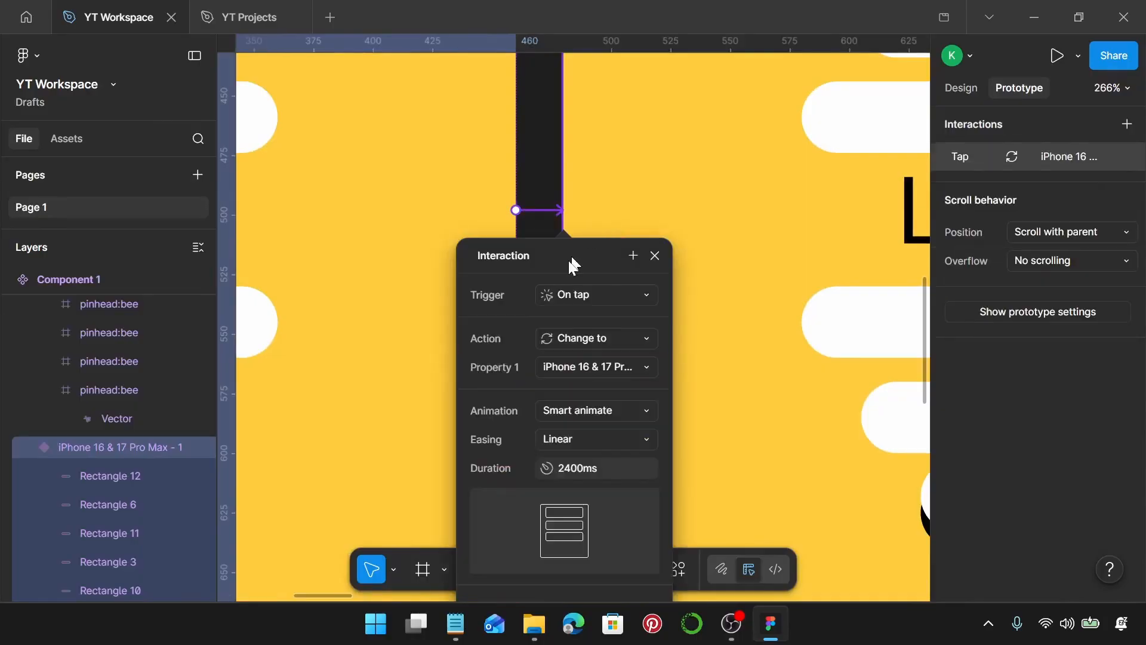
{"action": "left_click", "coordinate": [623, 299]}
{"action": "left_click", "coordinate": [615, 515]}
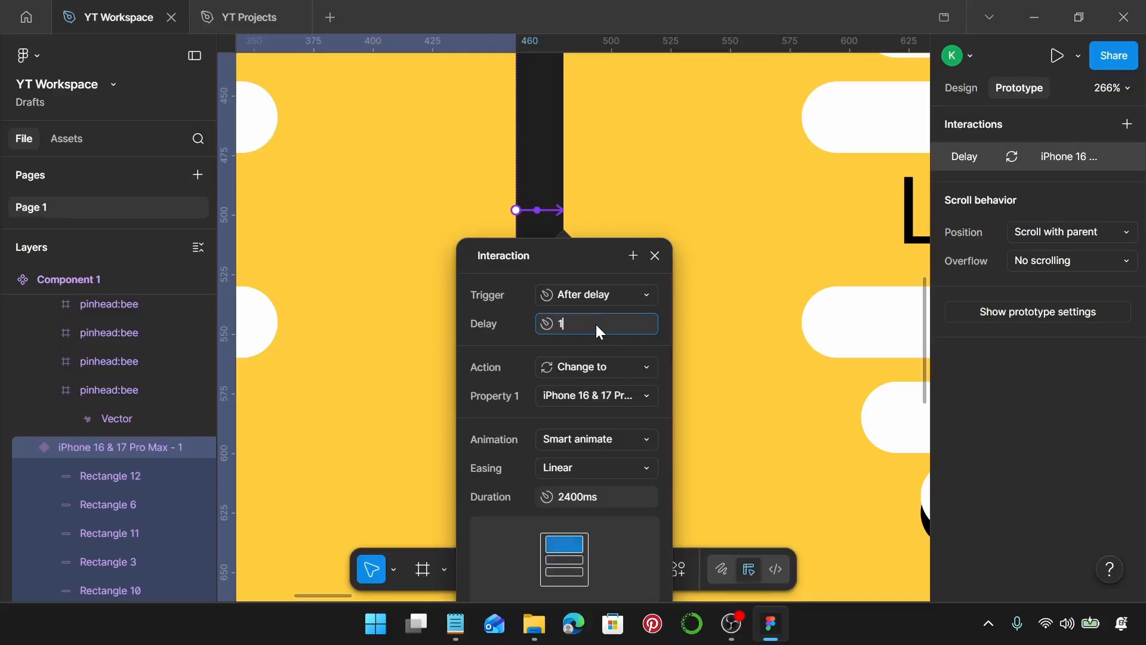
{"action": "key", "text": "Return"}
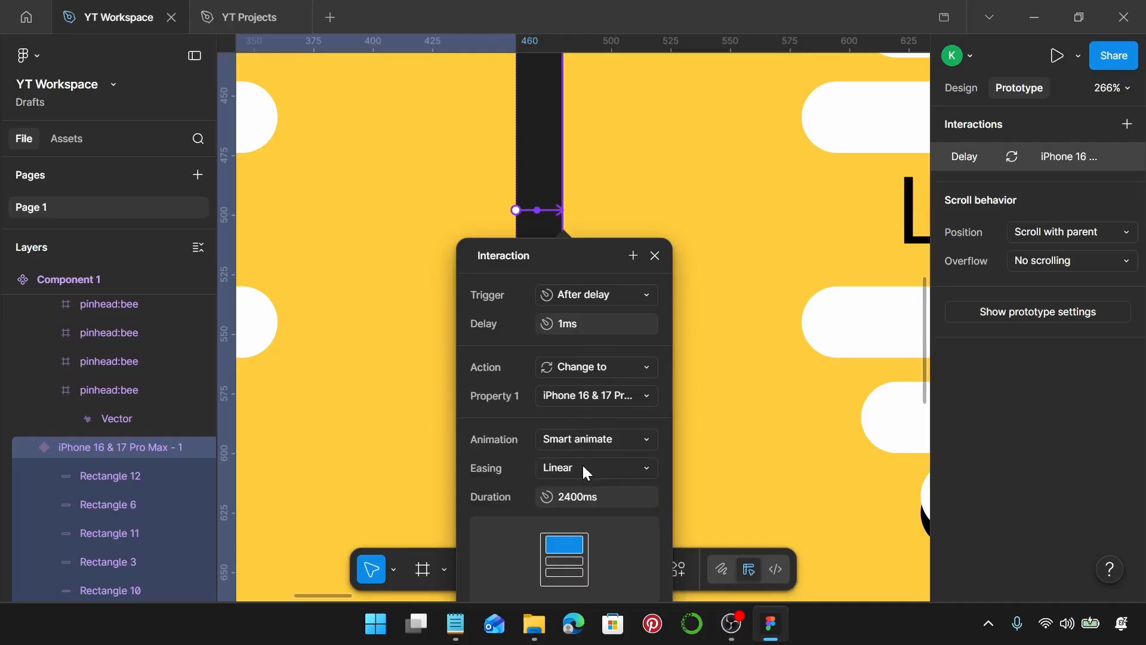
Set that interaction's animation duration to 300 ms.
{"action": "left_click", "coordinate": [593, 495]}
{"action": "type", "text": "300"}
{"action": "key", "text": "Return"}
{"action": "left_click", "coordinate": [654, 255]}
Connect the second variant to the third with an After delay trigger of 1 ms.
{"action": "scroll", "coordinate": [652, 267], "scroll_direction": "down", "scroll_amount": 8}
{"action": "scroll", "coordinate": [651, 266], "scroll_direction": "right", "scroll_amount": 3}
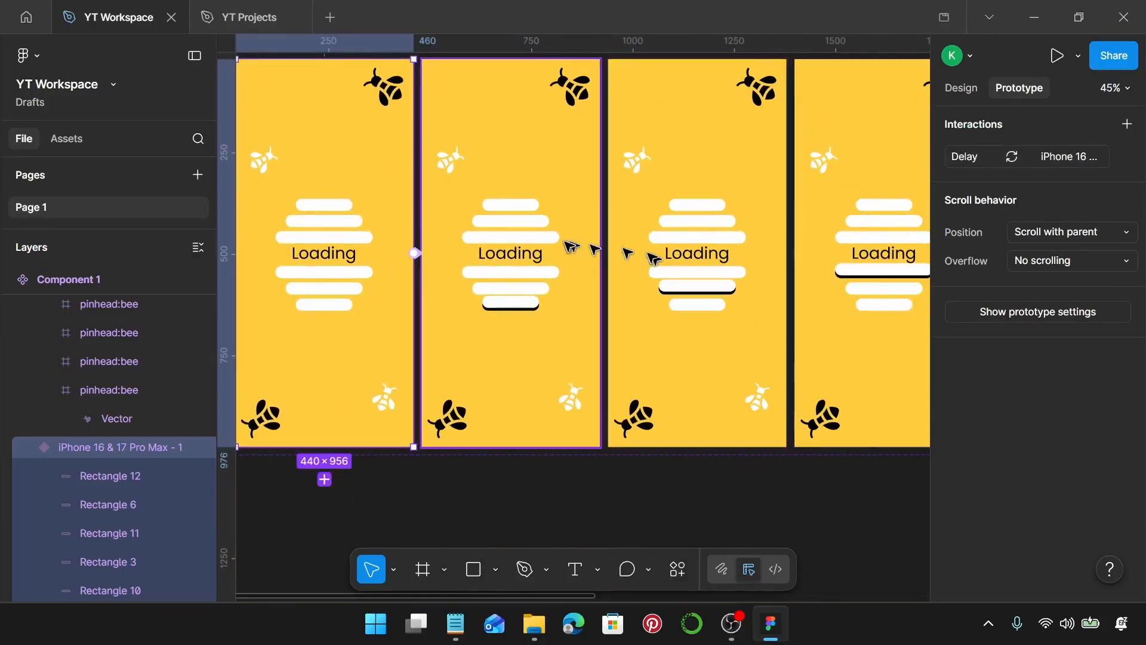
{"action": "scroll", "coordinate": [569, 252], "scroll_direction": "up", "scroll_amount": 4}
{"action": "scroll", "coordinate": [569, 251], "scroll_direction": "up", "scroll_amount": 3}
{"action": "left_click", "coordinate": [678, 286]}
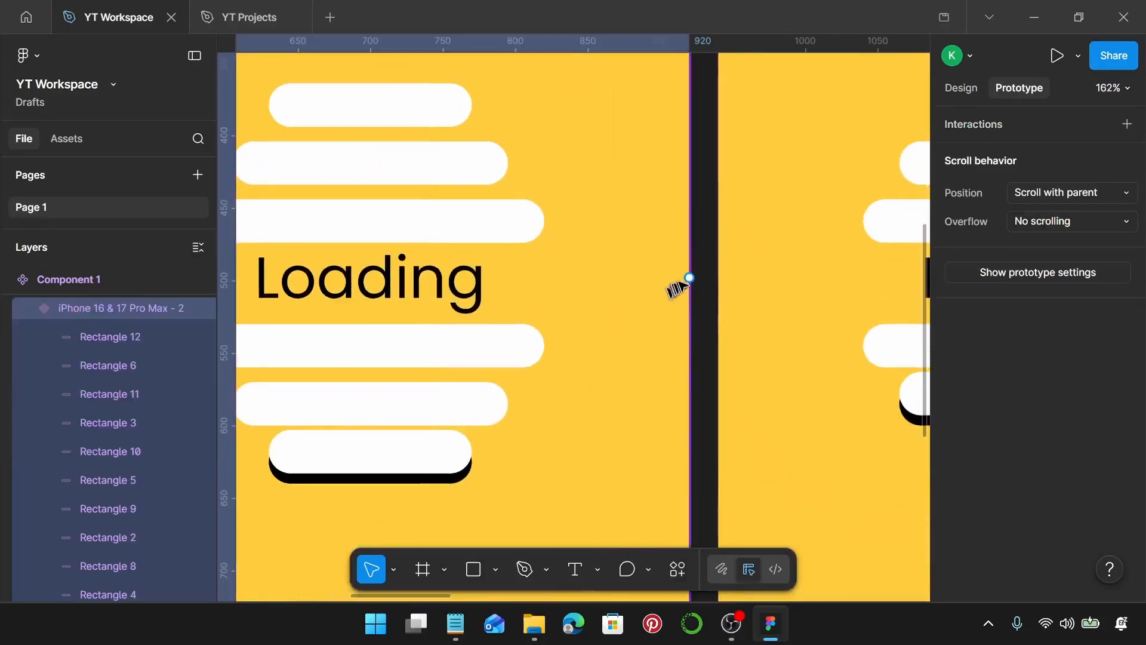
{"action": "left_click_drag", "start_coordinate": [691, 278], "coordinate": [726, 281]}
{"action": "left_click", "coordinate": [762, 360]}
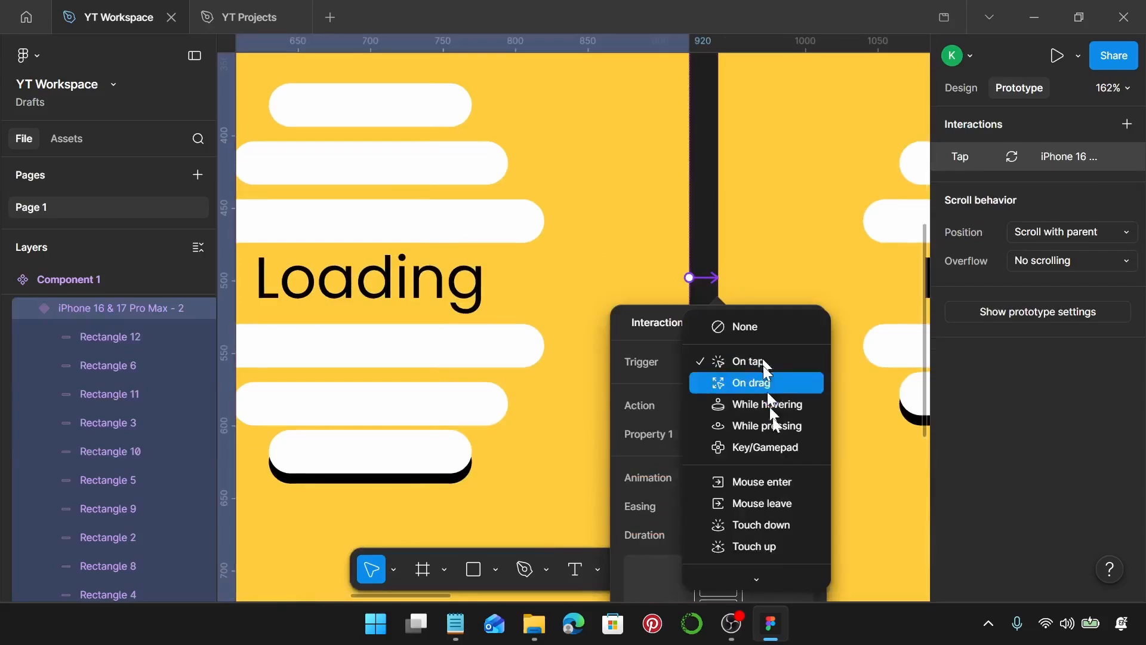
{"action": "left_click", "coordinate": [775, 571]}
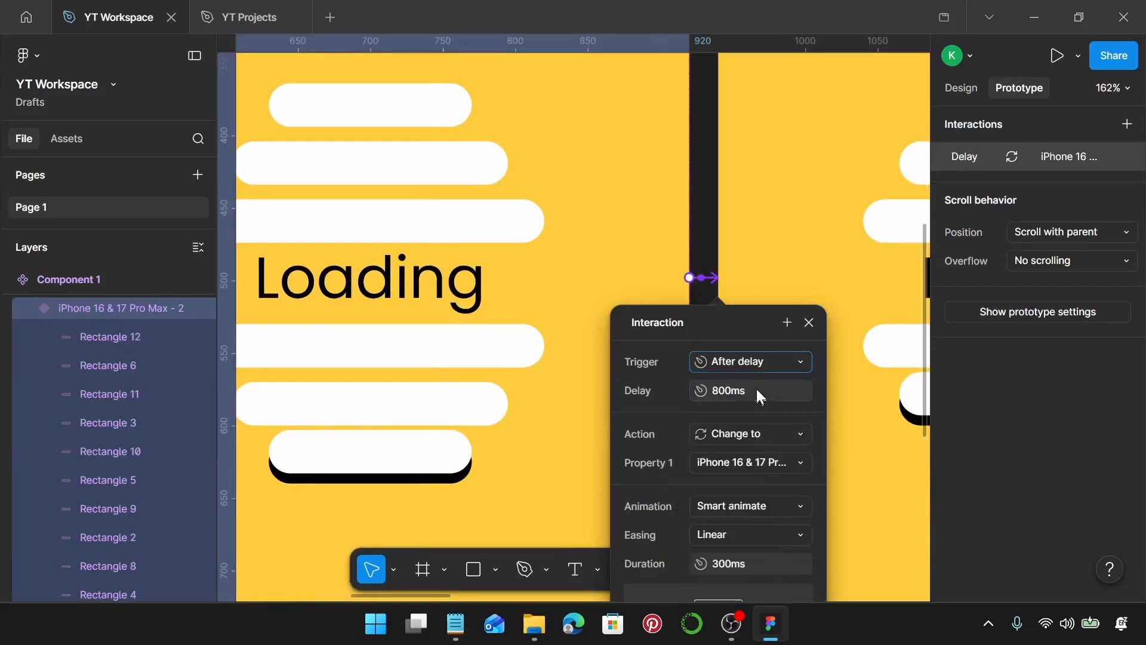
{"action": "type", "text": "1"}
{"action": "key", "text": "Return"}
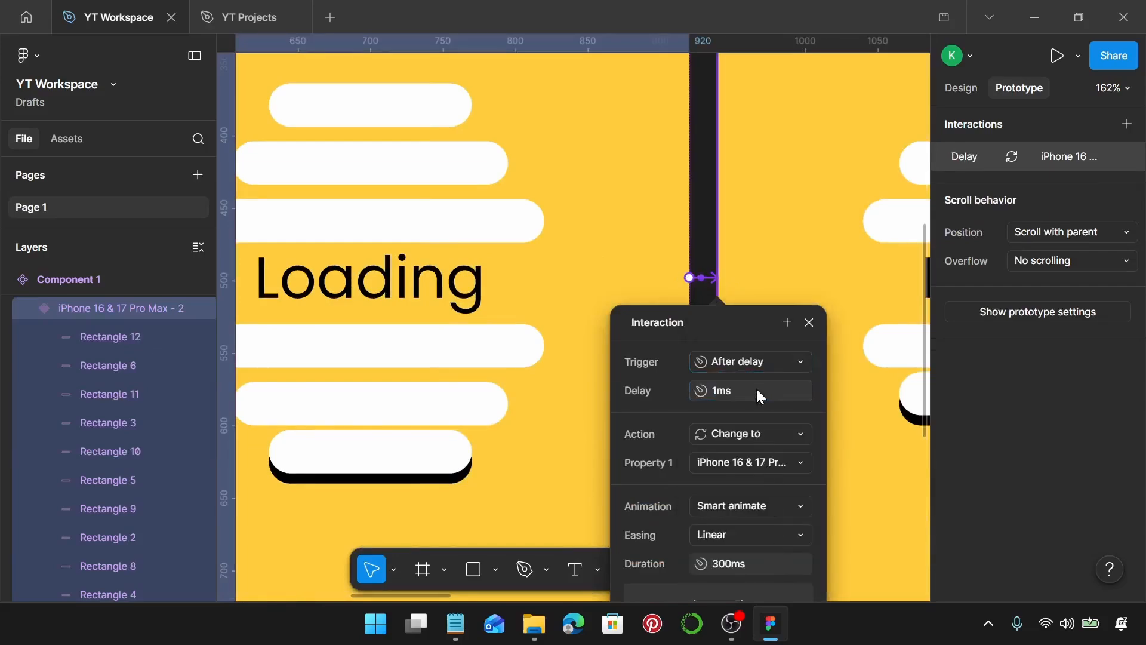
{"action": "left_click", "coordinate": [810, 321]}
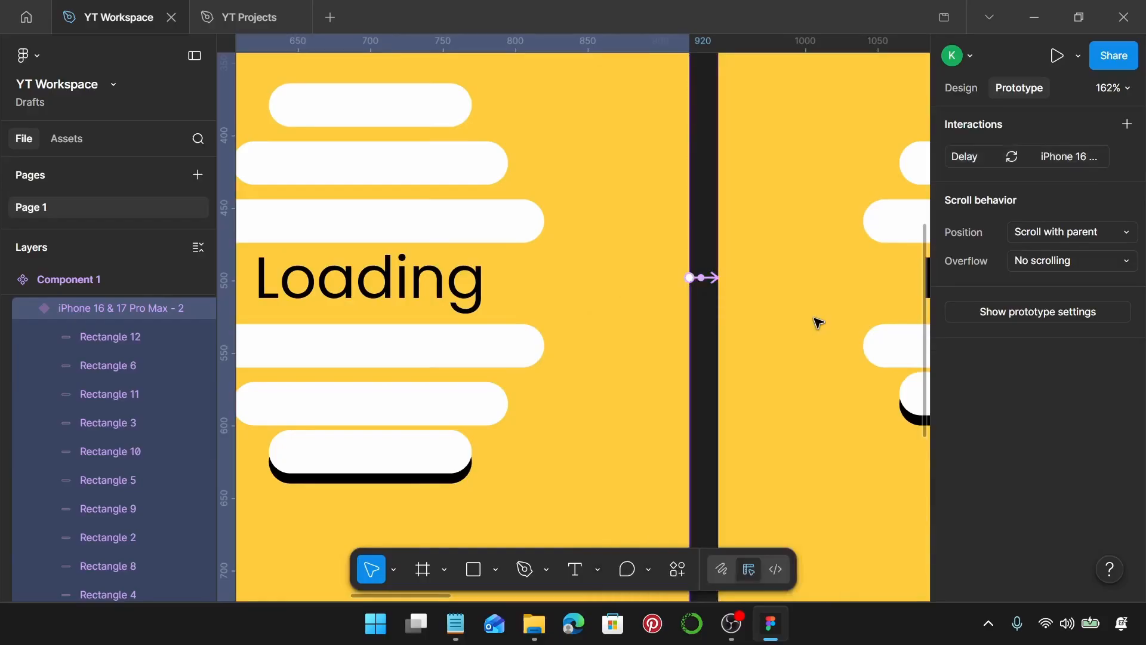
Connect the third variant to the fourth with an After delay trigger of 1 ms.
{"action": "scroll", "coordinate": [815, 322], "scroll_direction": "right", "scroll_amount": 5}
{"action": "scroll", "coordinate": [818, 322], "scroll_direction": "right", "scroll_amount": 5}
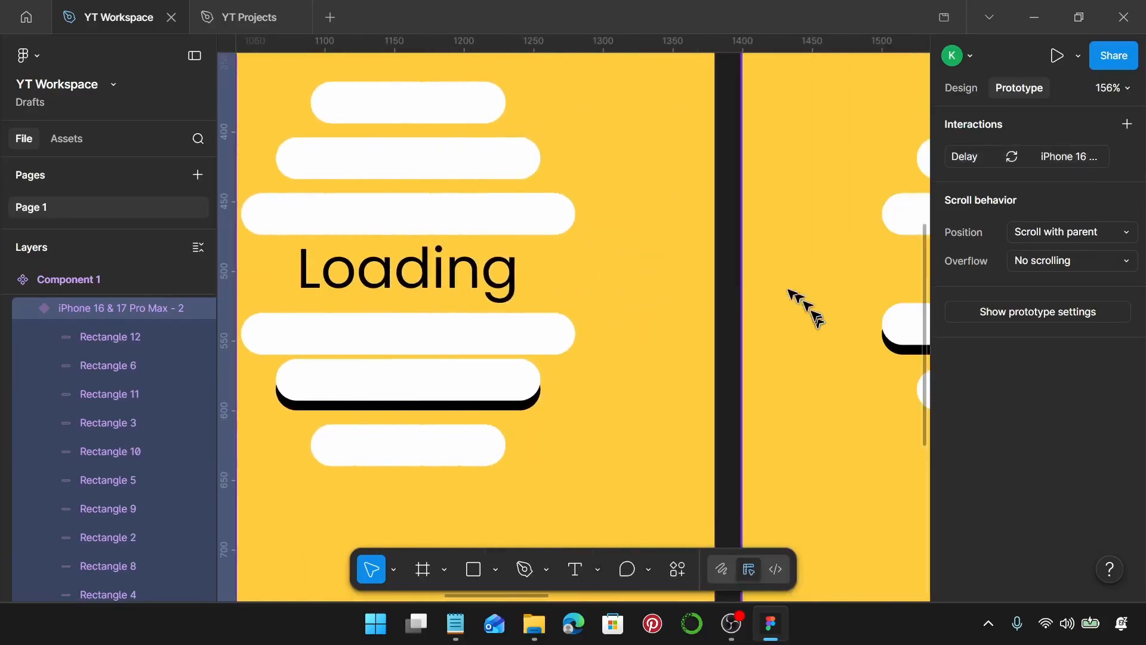
{"action": "left_click", "coordinate": [709, 271]}
{"action": "left_click_drag", "start_coordinate": [716, 271], "coordinate": [753, 270]}
{"action": "left_click", "coordinate": [763, 351]}
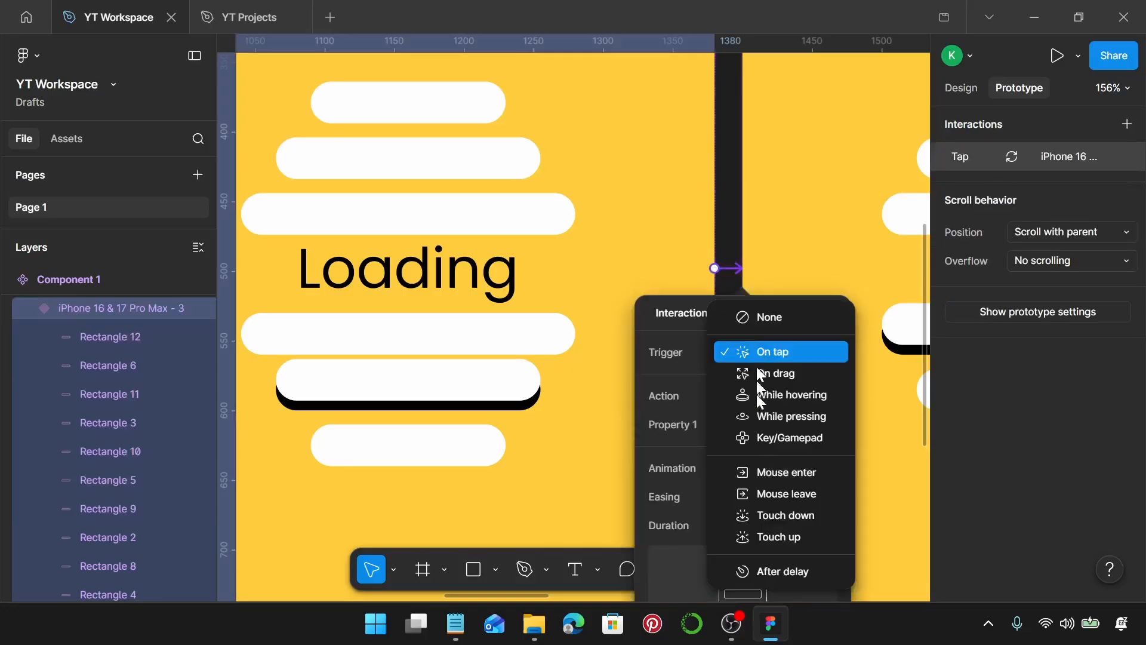
{"action": "left_click", "coordinate": [785, 570]}
{"action": "left_click", "coordinate": [790, 385]}
{"action": "type", "text": "1"}
{"action": "key", "text": "Return"}
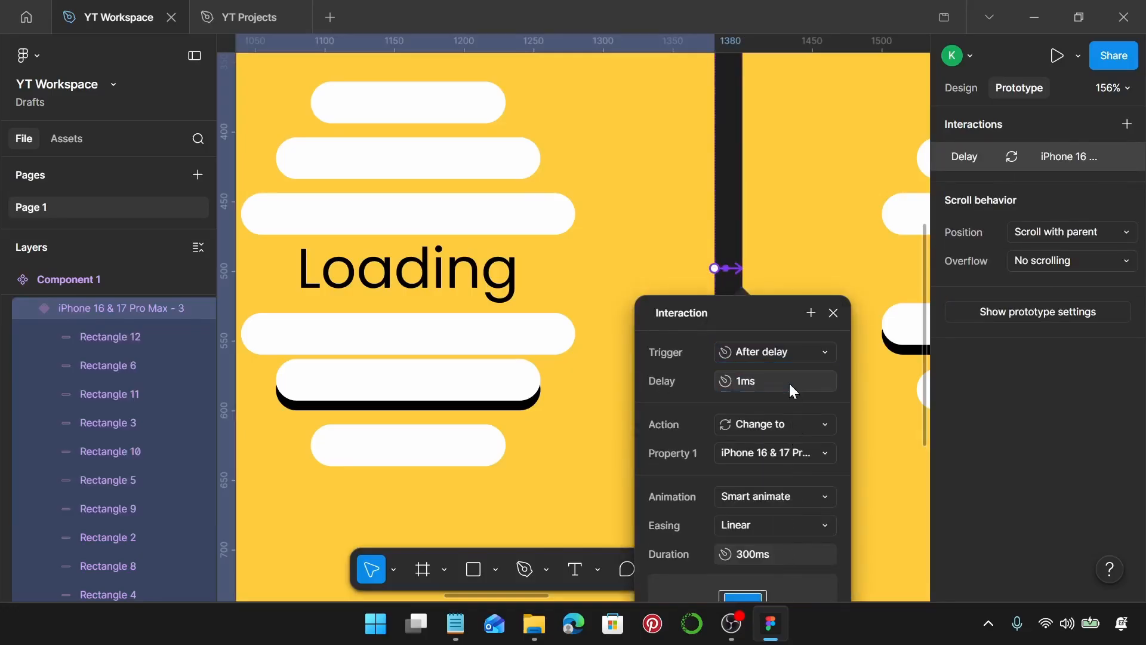
{"action": "left_click", "coordinate": [833, 313]}
Connect the fourth variant to the fifth with an After delay trigger of 1 ms.
{"action": "scroll", "coordinate": [728, 352], "scroll_direction": "right", "scroll_amount": 5}
{"action": "scroll", "coordinate": [729, 353], "scroll_direction": "right", "scroll_amount": 5}
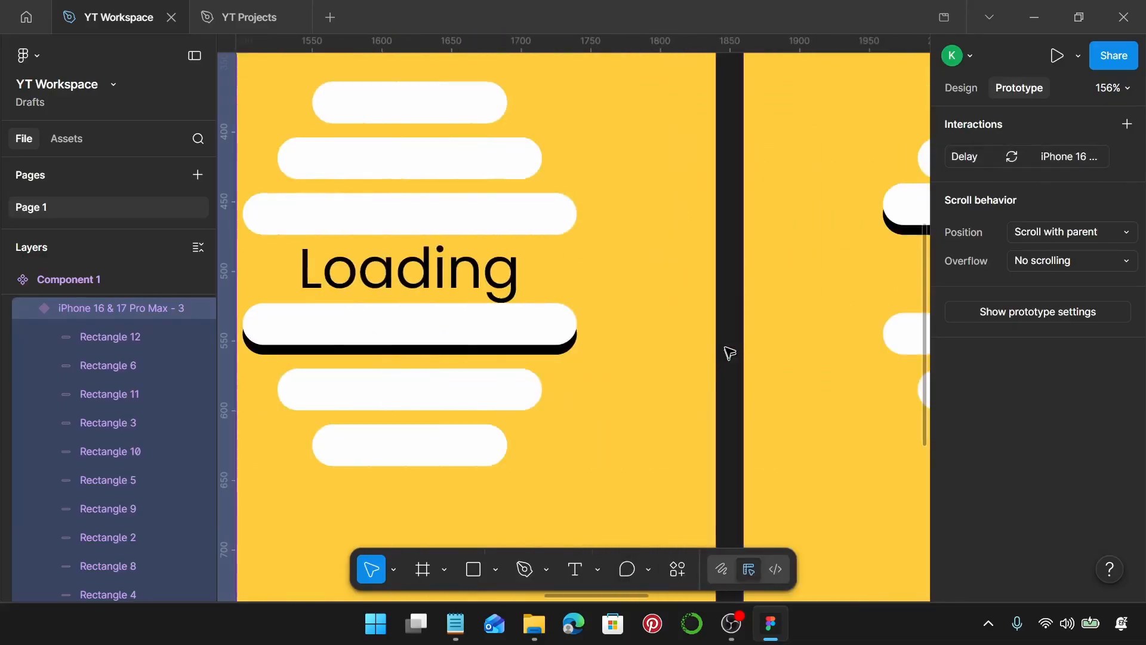
{"action": "left_click", "coordinate": [711, 269]}
{"action": "left_click_drag", "start_coordinate": [716, 268], "coordinate": [750, 270]}
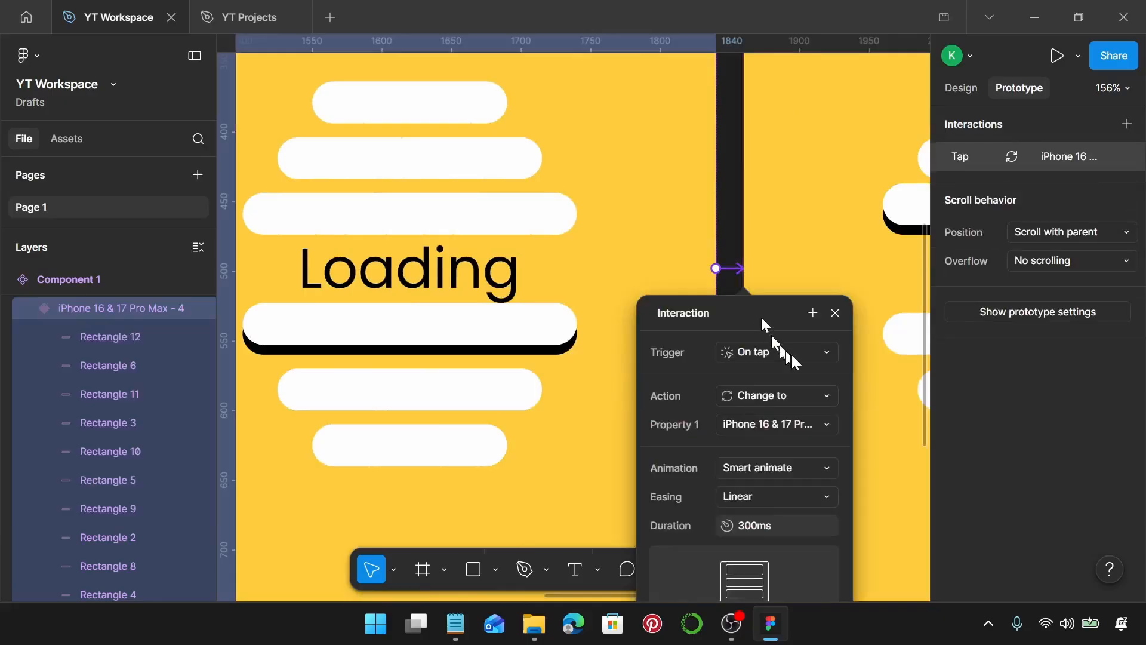
{"action": "left_click", "coordinate": [792, 353]}
{"action": "left_click", "coordinate": [770, 572]}
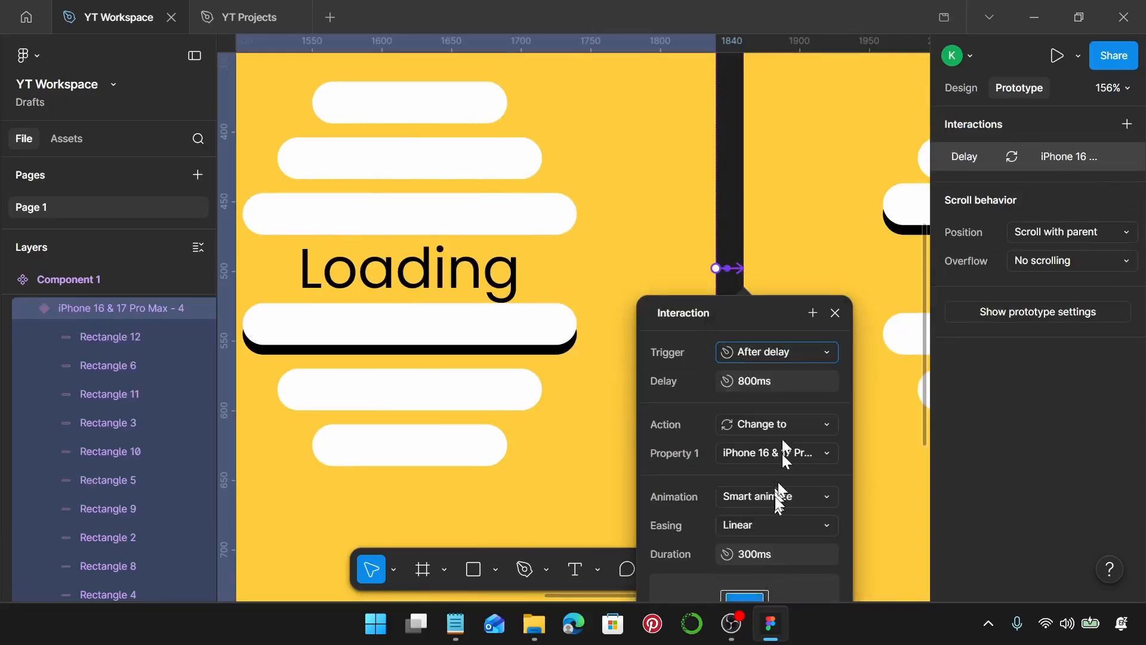
{"action": "type", "text": "1"}
{"action": "key", "text": "Return"}
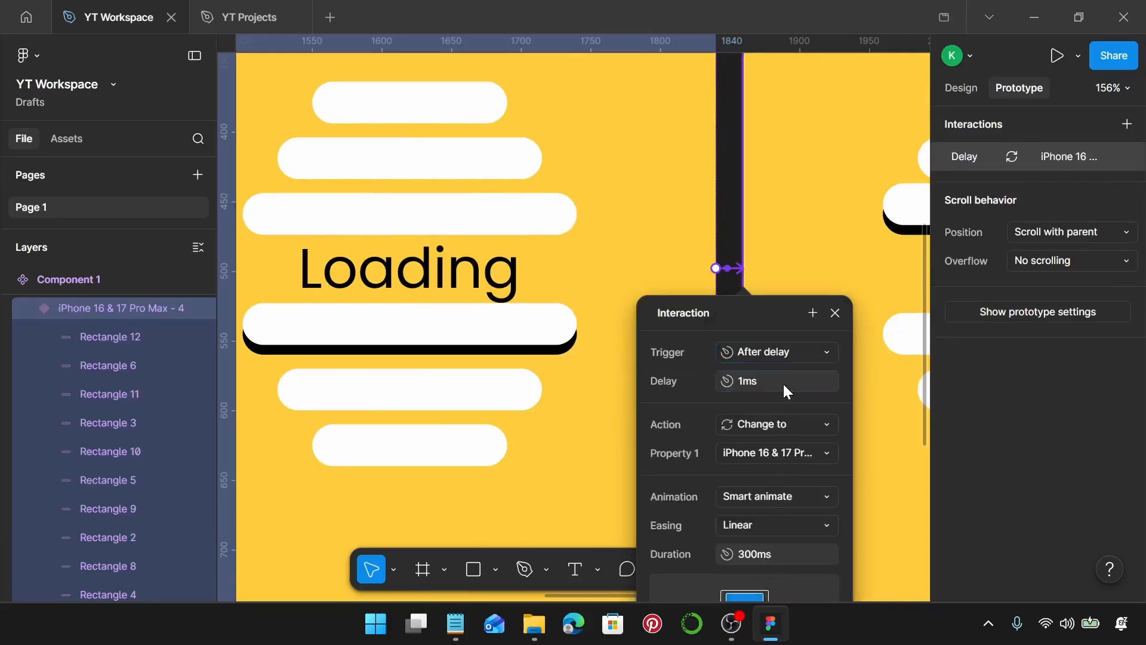
{"action": "left_click", "coordinate": [836, 312]}
Connect the fifth variant to the sixth with an After delay trigger of 1 ms.
{"action": "scroll", "coordinate": [806, 332], "scroll_direction": "right", "scroll_amount": 10}
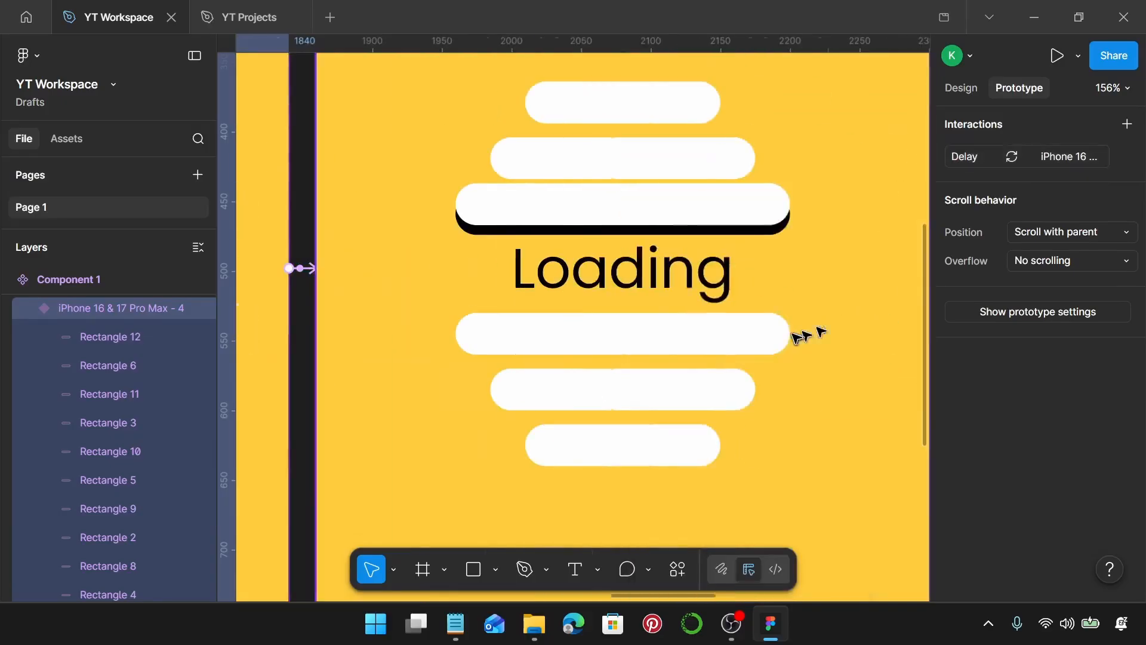
{"action": "left_click", "coordinate": [412, 271]}
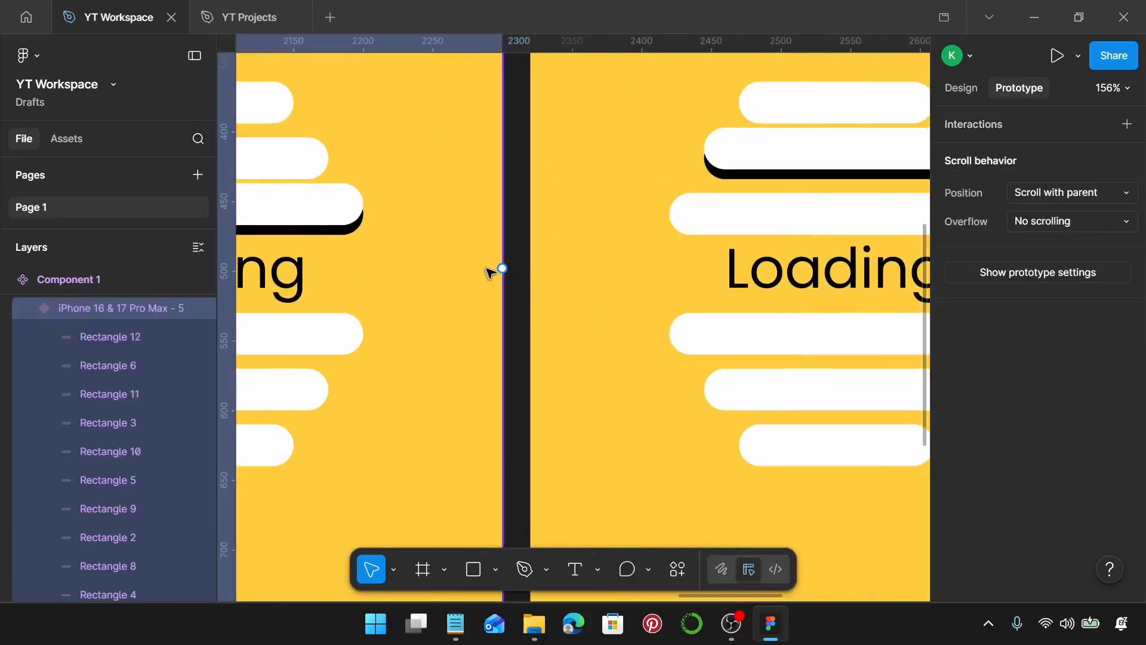
{"action": "left_click_drag", "start_coordinate": [502, 269], "coordinate": [541, 270]}
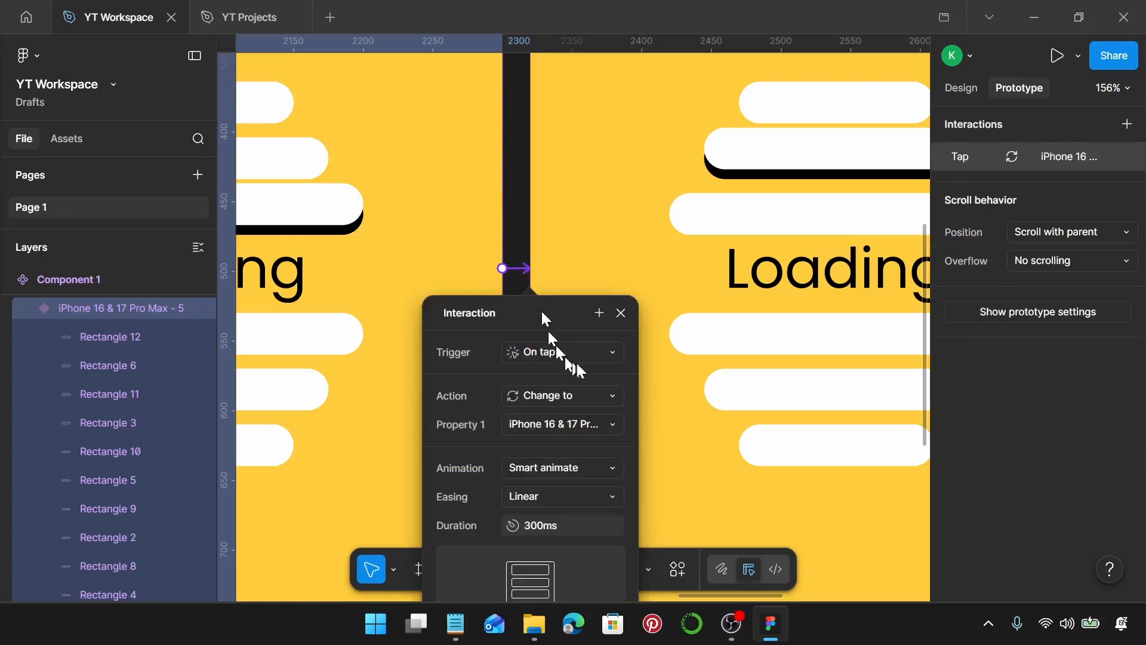
{"action": "left_click", "coordinate": [558, 353]}
{"action": "left_click", "coordinate": [579, 571]}
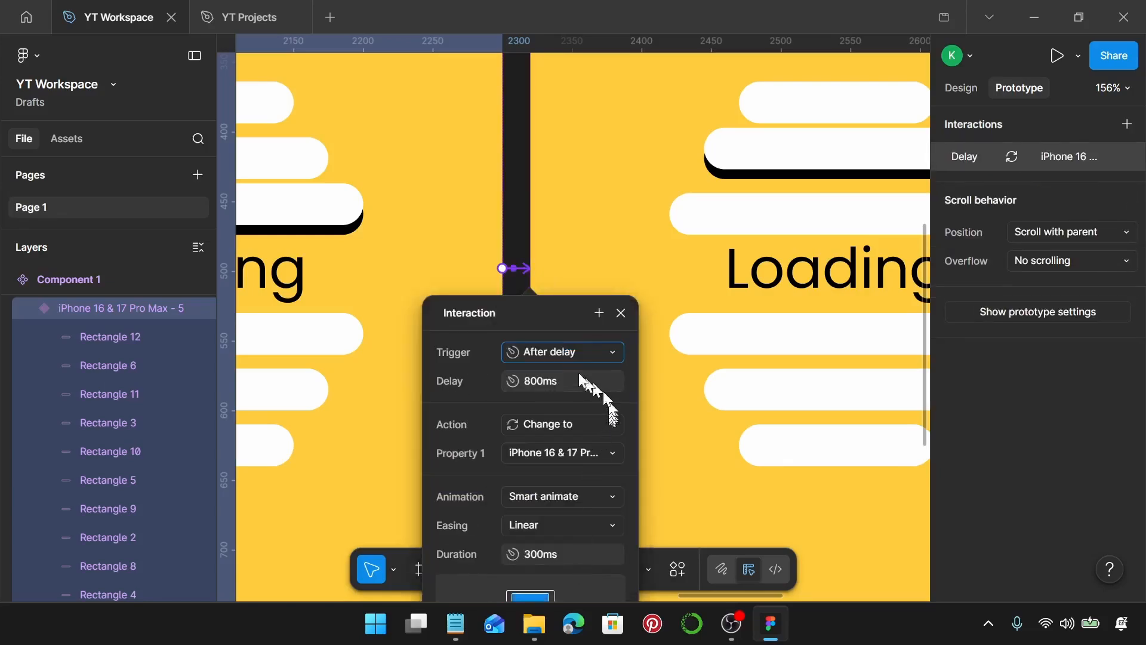
{"action": "key", "text": "ctrl+a"}
{"action": "type", "text": "1"}
{"action": "key", "text": "Return"}
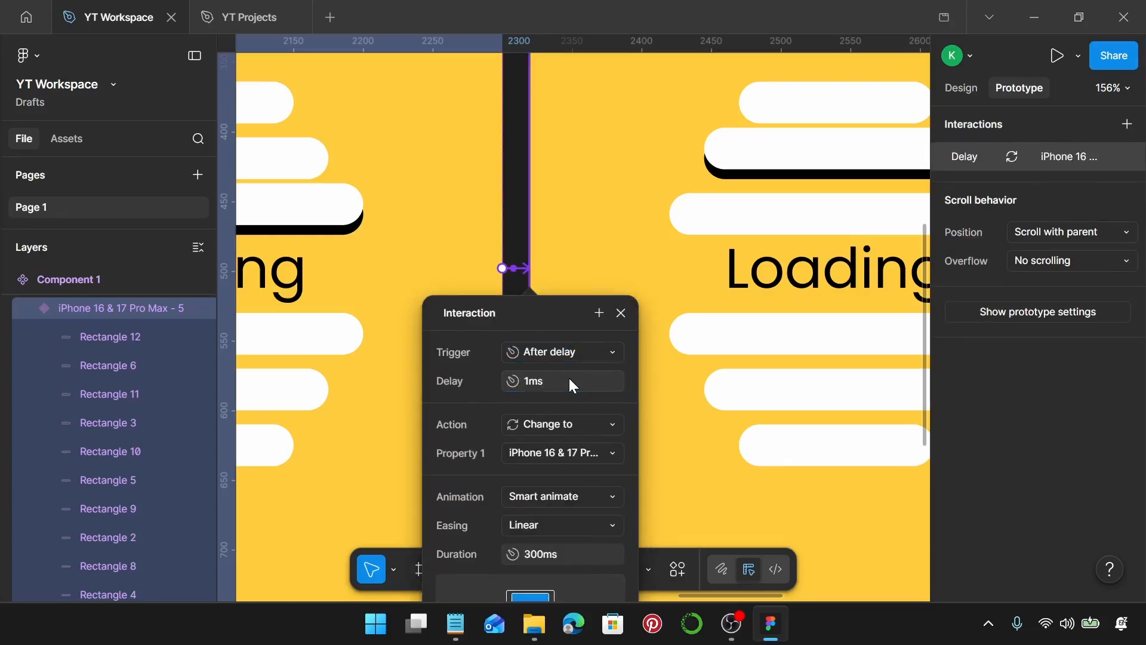
{"action": "left_click", "coordinate": [619, 314]}
Connect the sixth variant to the seventh with a Change to interaction.
{"action": "scroll", "coordinate": [617, 312], "scroll_direction": "right", "scroll_amount": 7}
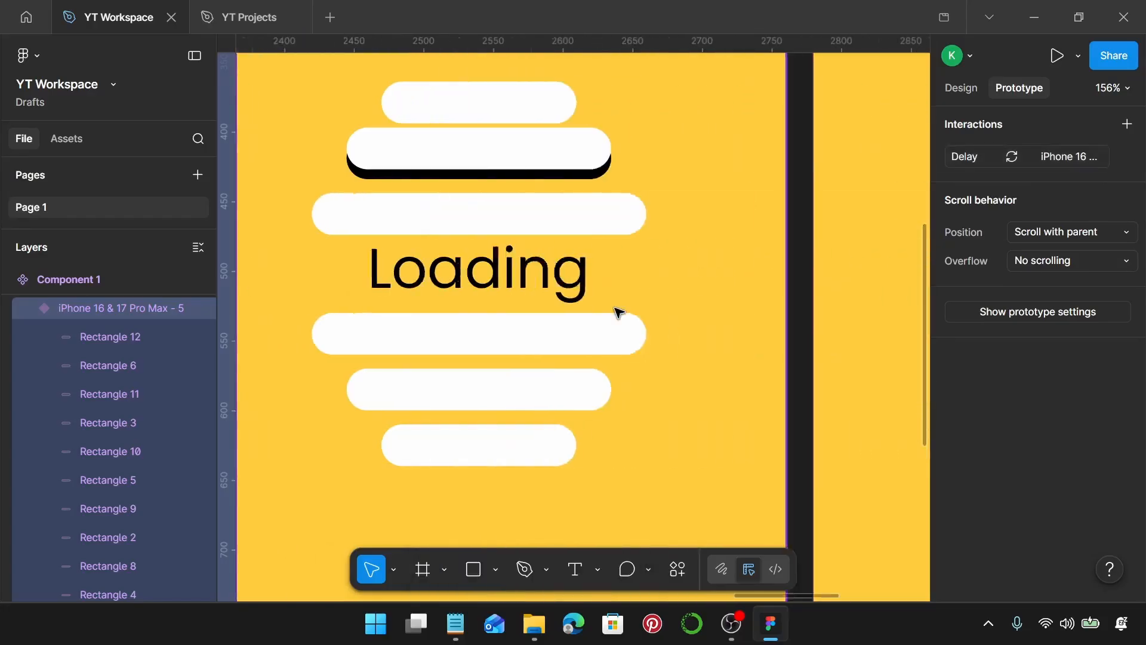
{"action": "left_click", "coordinate": [700, 275]}
{"action": "left_click_drag", "start_coordinate": [719, 269], "coordinate": [765, 276]}
{"action": "left_click", "coordinate": [552, 300]}
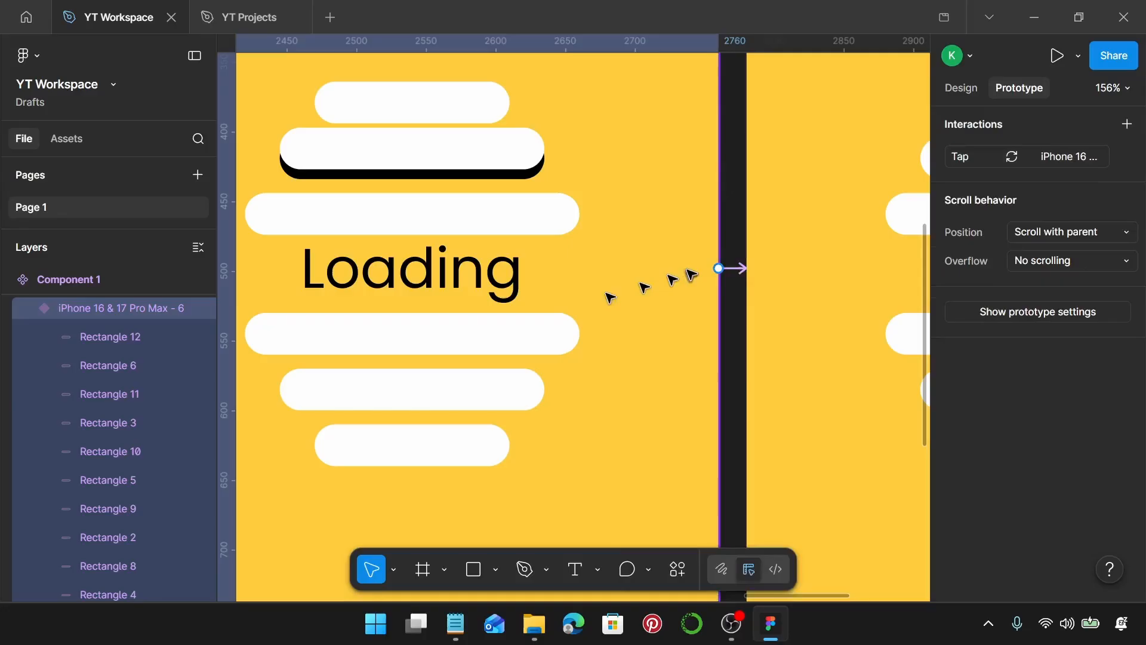
Set the sixth-to-seventh variant connection's trigger to After delay with a 1 ms delay.
{"action": "left_click", "coordinate": [732, 268]}
{"action": "left_click", "coordinate": [762, 356]}
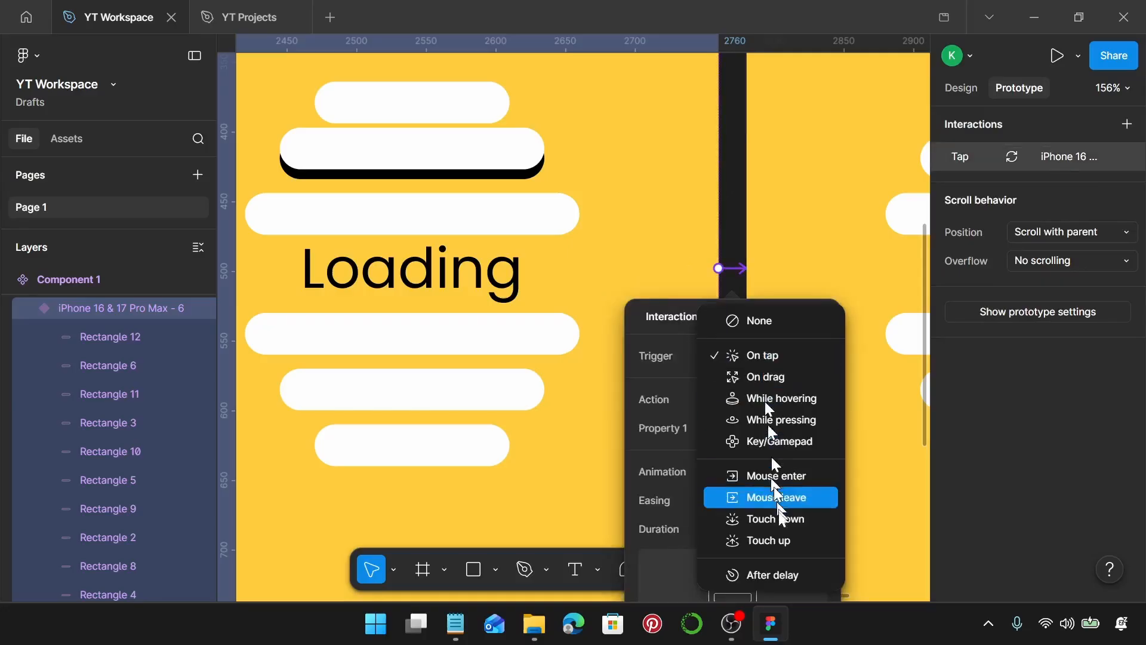
{"action": "left_click", "coordinate": [773, 579]}
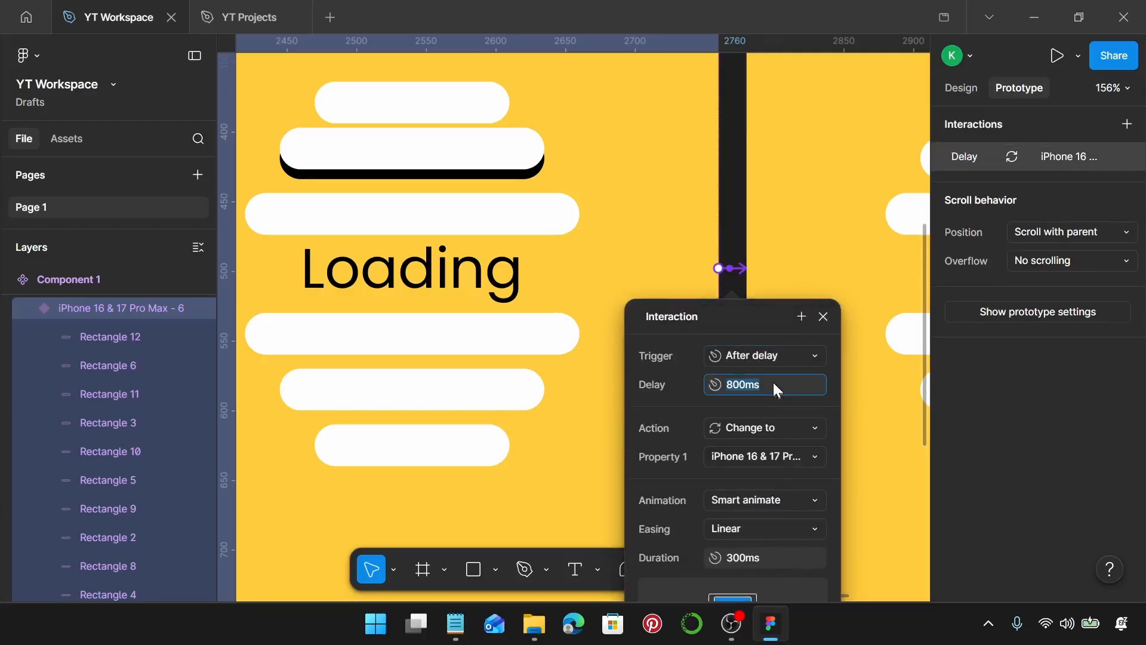
{"action": "type", "text": "1"}
{"action": "key", "text": "Return"}
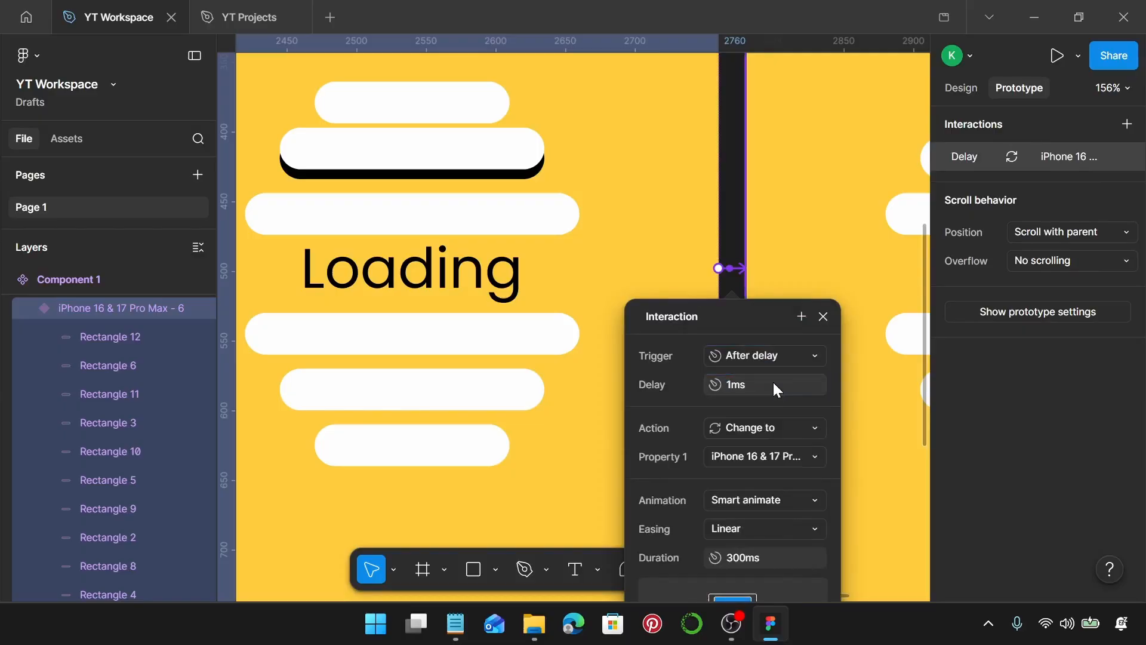
{"action": "left_click", "coordinate": [824, 317]}
Connect the seventh variant back to the first with an After delay trigger of 1 ms.
{"action": "scroll", "coordinate": [834, 322], "scroll_direction": "down", "scroll_amount": 5}
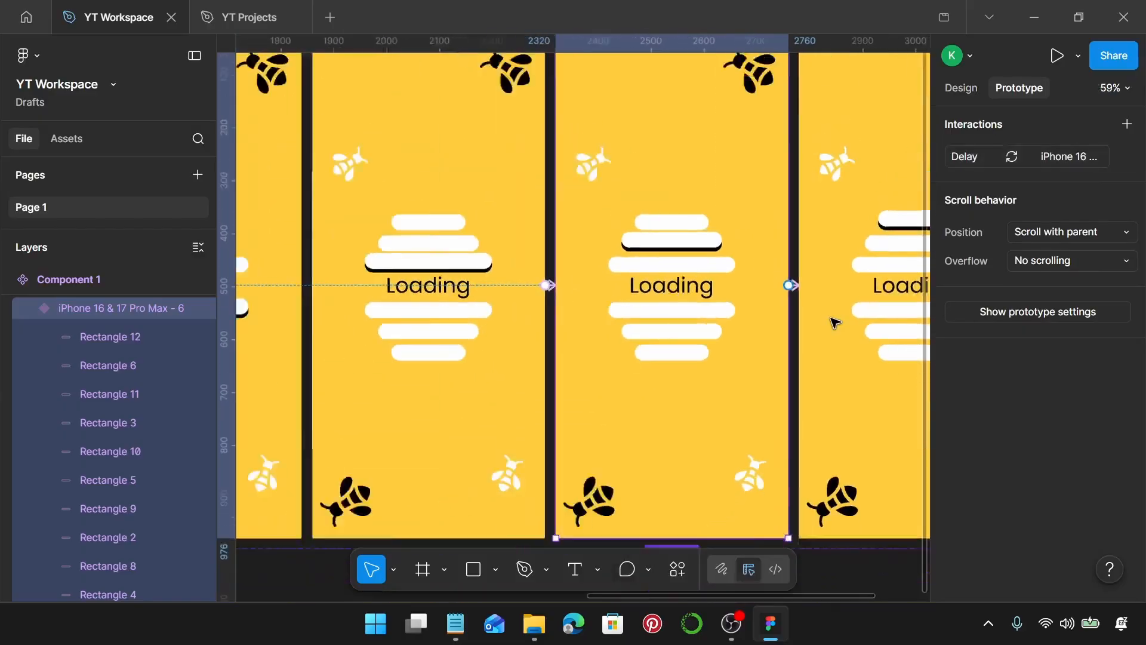
{"action": "scroll", "coordinate": [834, 322], "scroll_direction": "down", "scroll_amount": 4}
{"action": "scroll", "coordinate": [696, 351], "scroll_direction": "down", "scroll_amount": 3}
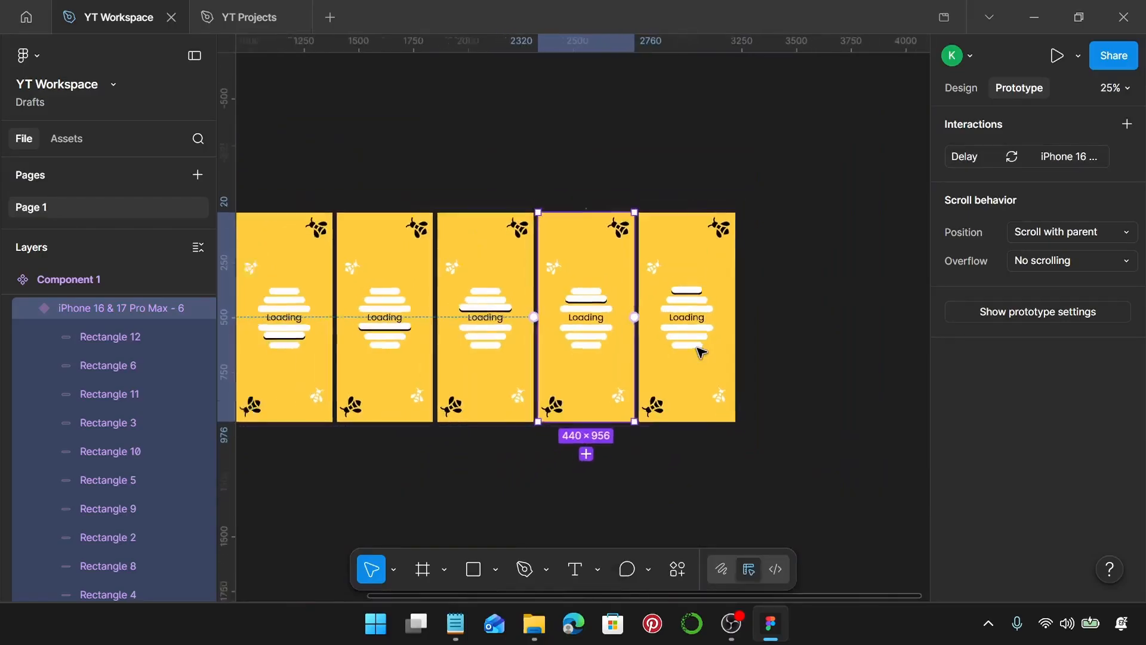
{"action": "scroll", "coordinate": [701, 351], "scroll_direction": "down", "scroll_amount": 2}
{"action": "left_click", "coordinate": [701, 351]}
{"action": "scroll", "coordinate": [716, 352], "scroll_direction": "left", "scroll_amount": 2}
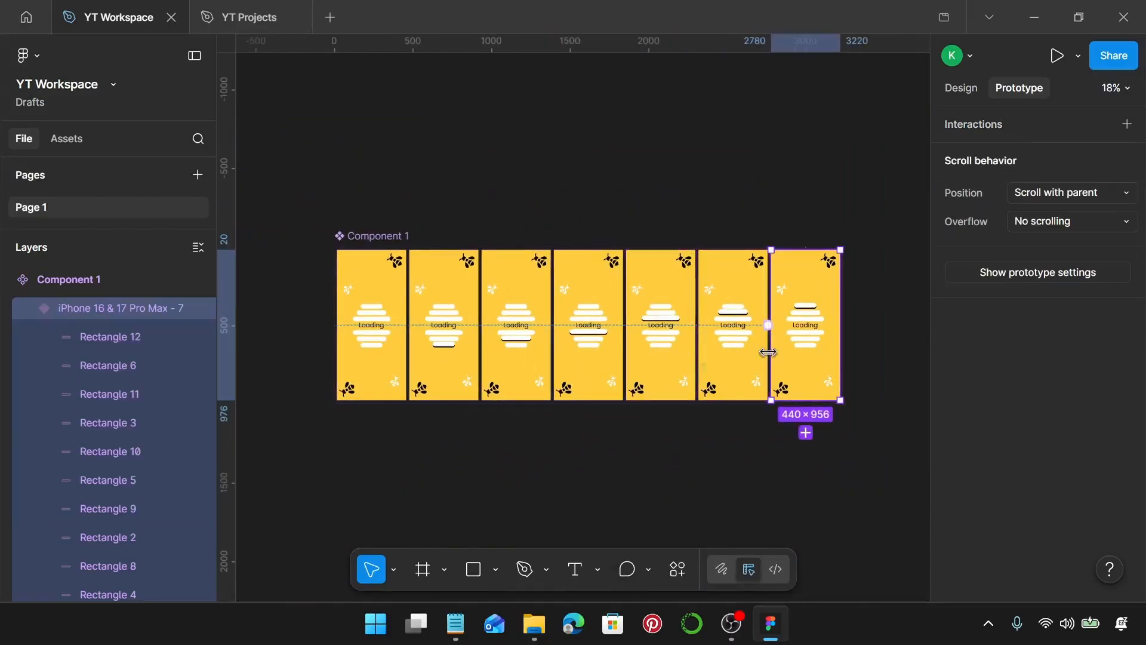
{"action": "left_click_drag", "start_coordinate": [771, 339], "coordinate": [418, 346]}
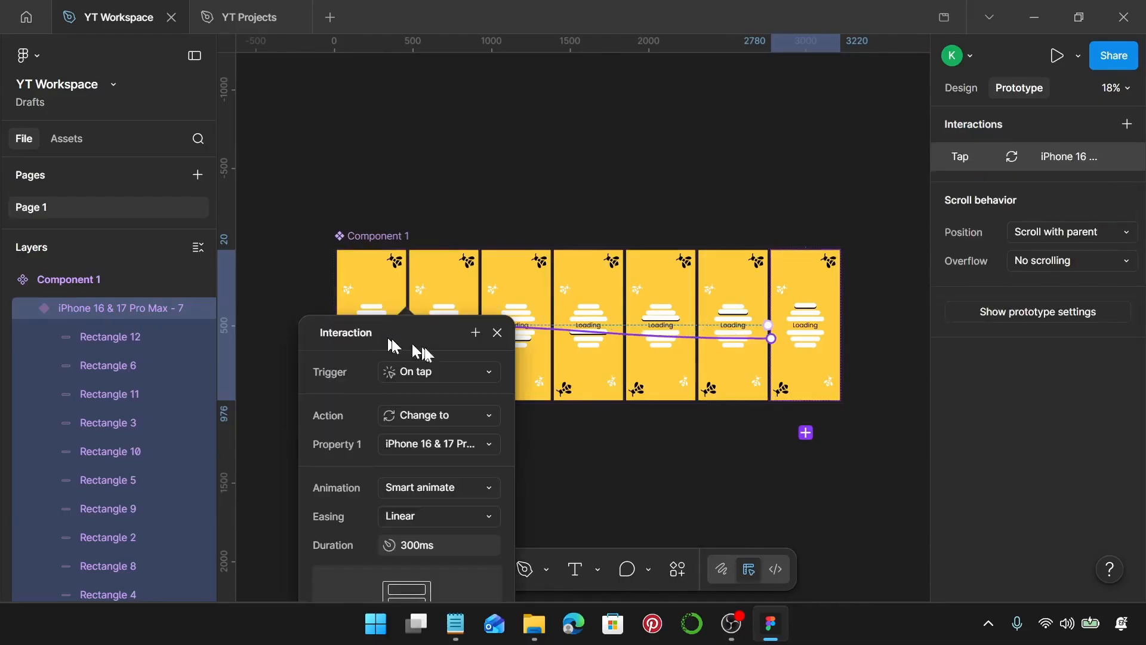
{"action": "left_click", "coordinate": [470, 375]}
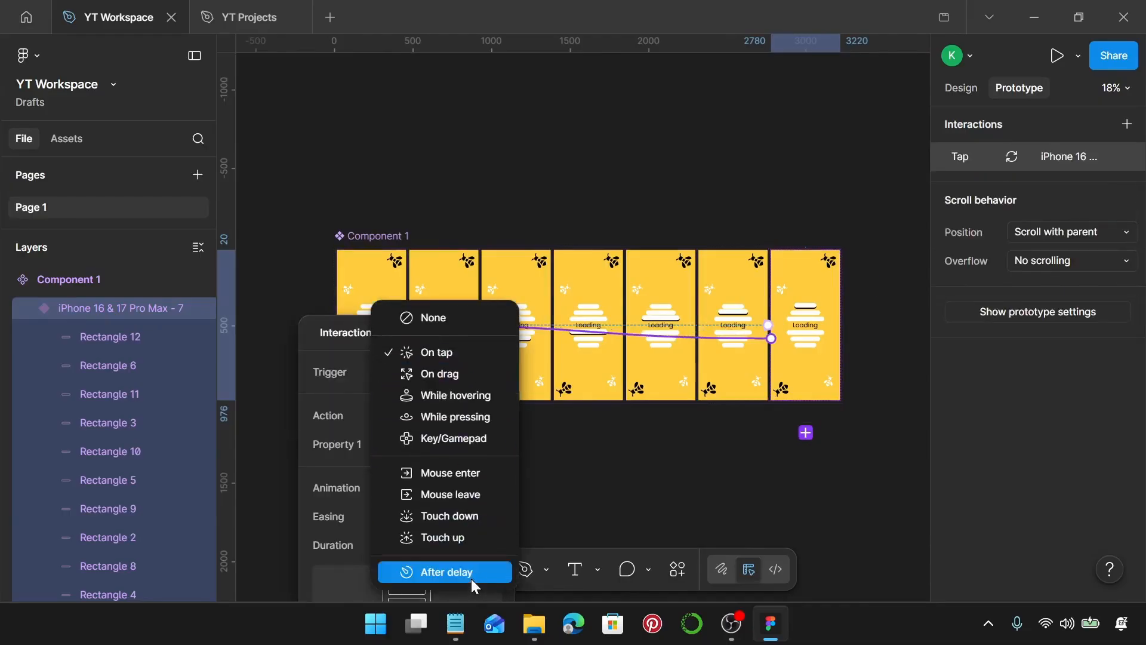
{"action": "left_click", "coordinate": [471, 579]}
{"action": "type", "text": "1"}
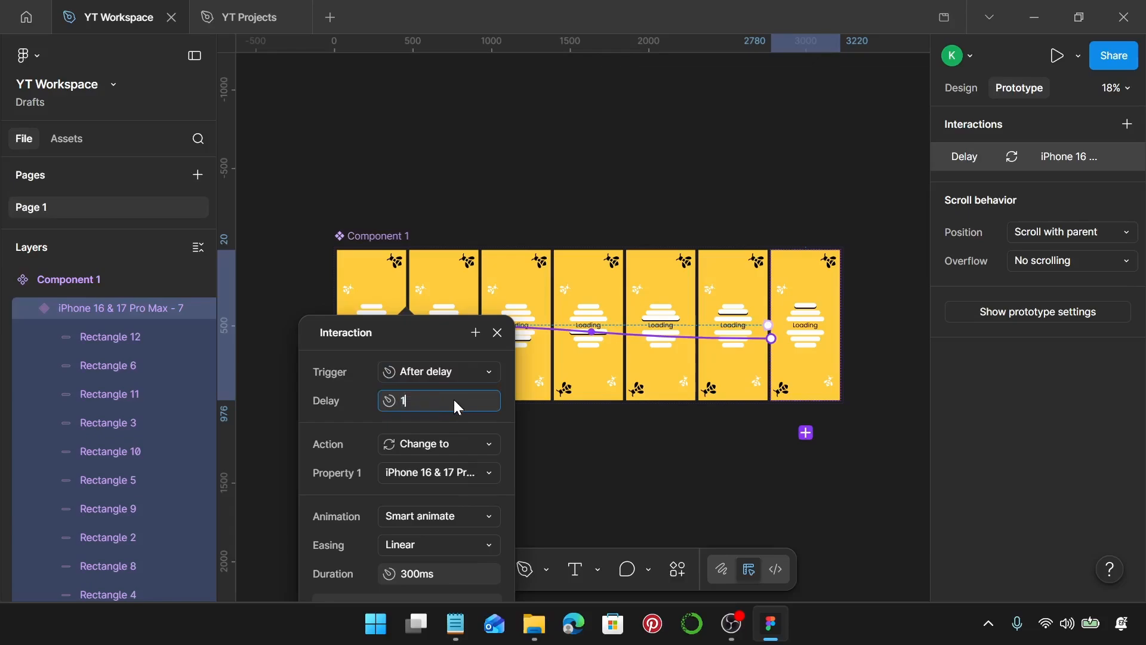
{"action": "key", "text": "Return"}
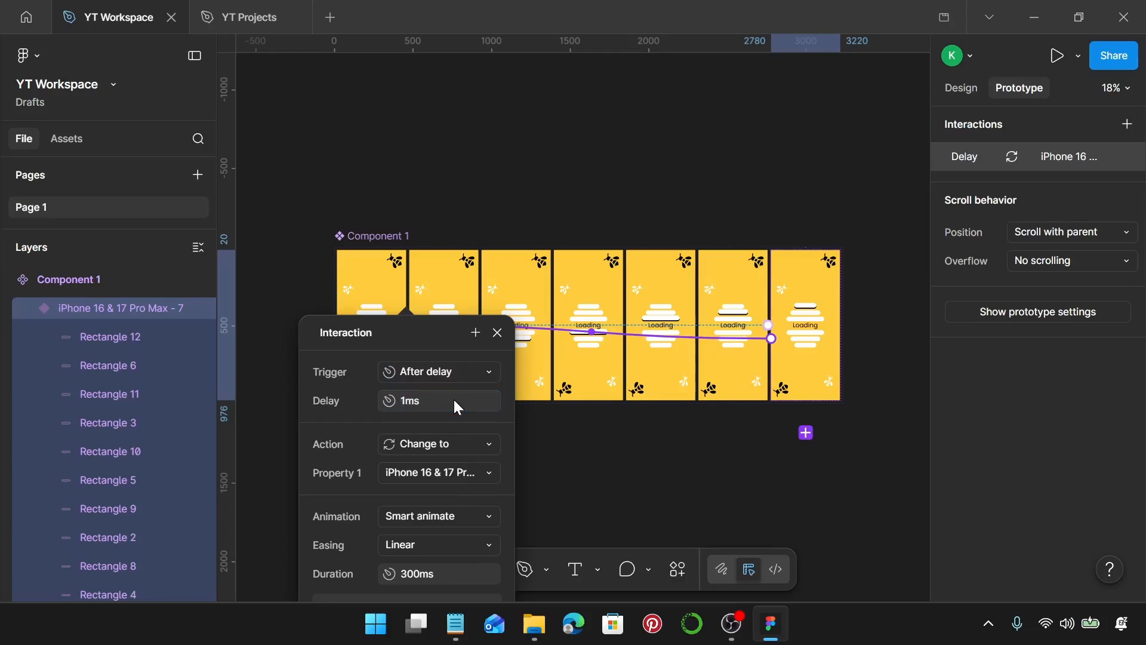
{"action": "left_click", "coordinate": [497, 333]}
Add a new iPhone 16 & 17 Pro Max frame and move it to the left of the component set.
{"action": "scroll", "coordinate": [501, 334], "scroll_direction": "left", "scroll_amount": 3}
{"action": "scroll", "coordinate": [500, 334], "scroll_direction": "up", "scroll_amount": 1}
{"action": "scroll", "coordinate": [500, 333], "scroll_direction": "left", "scroll_amount": 3}
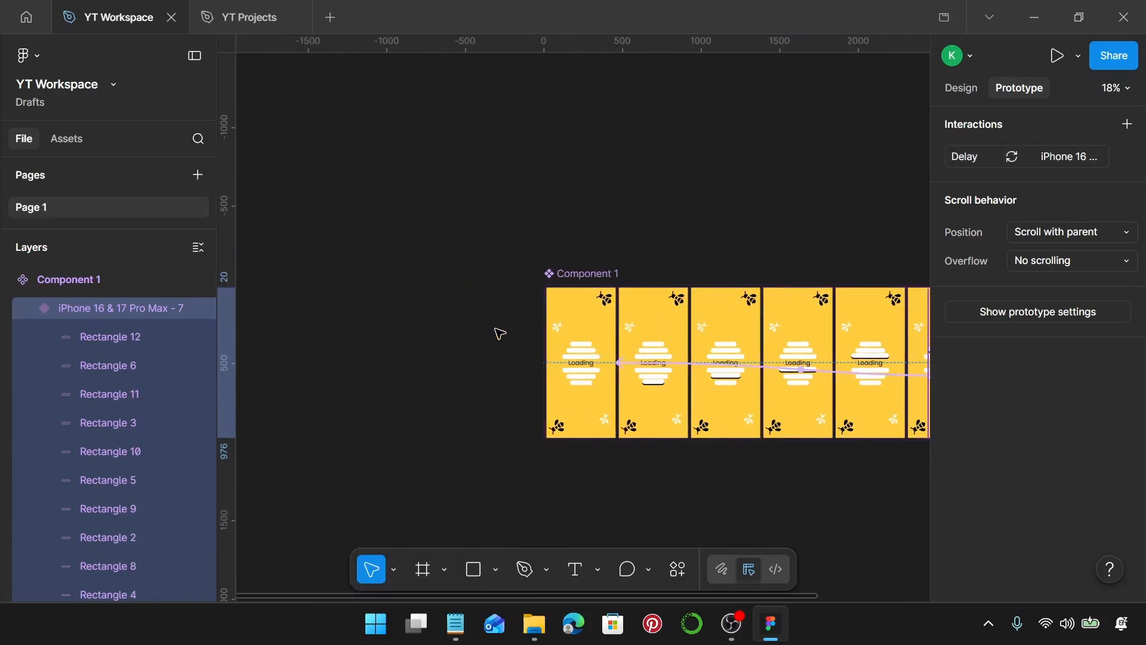
{"action": "left_click", "coordinate": [966, 93]}
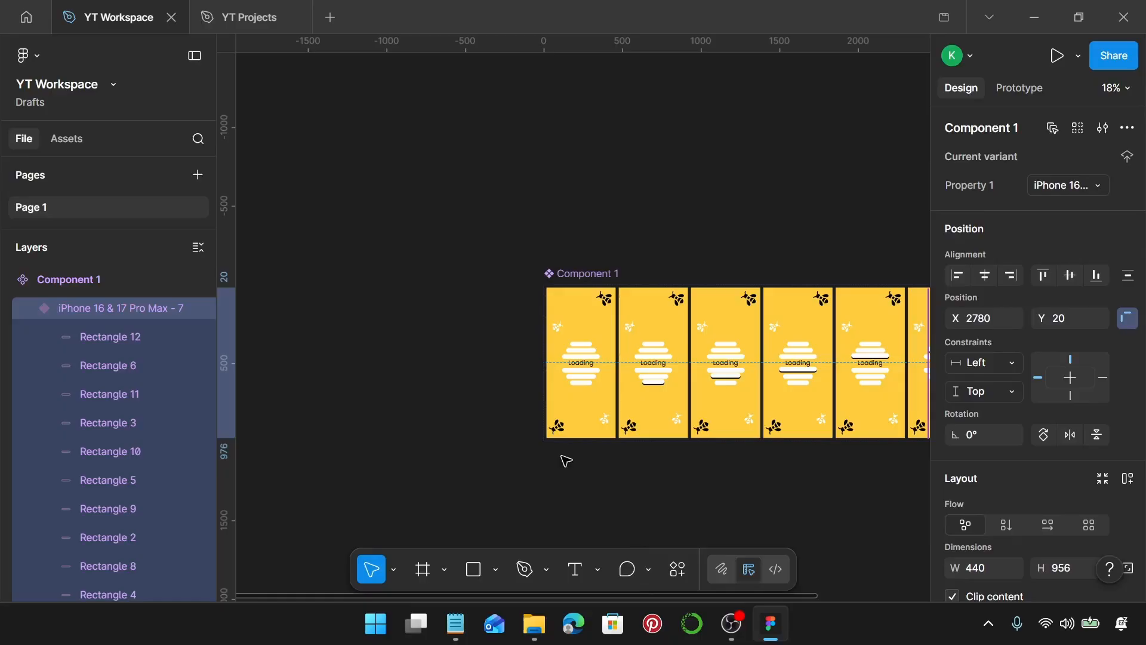
{"action": "key", "text": "f"}
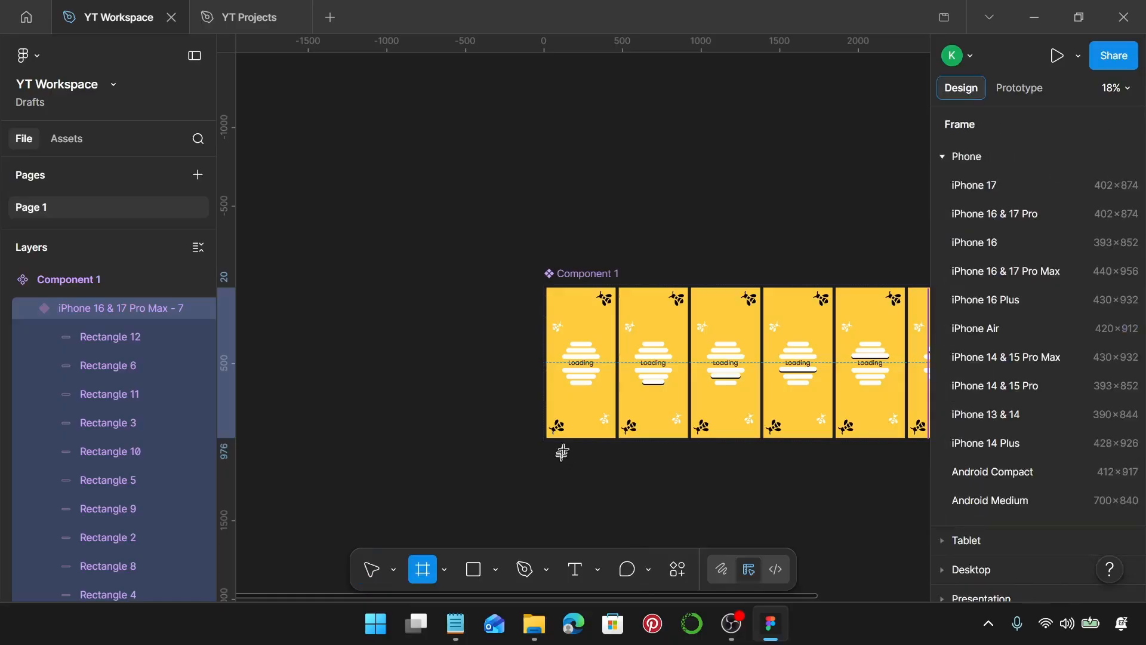
{"action": "left_click", "coordinate": [1018, 271]}
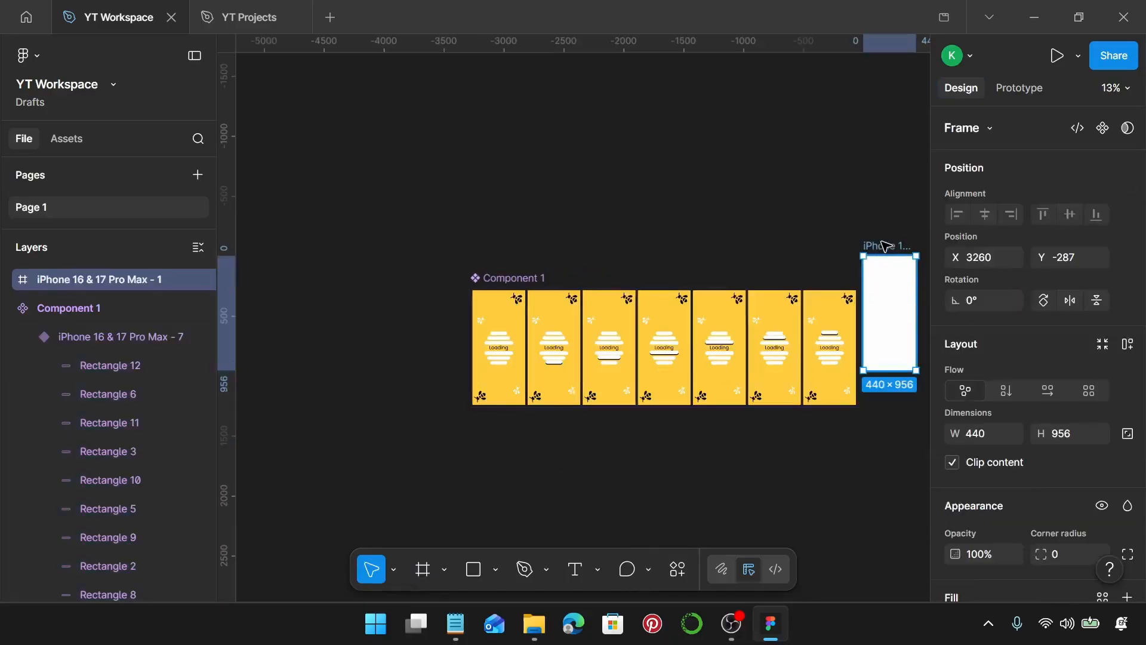
{"action": "left_click_drag", "start_coordinate": [886, 245], "coordinate": [418, 279]}
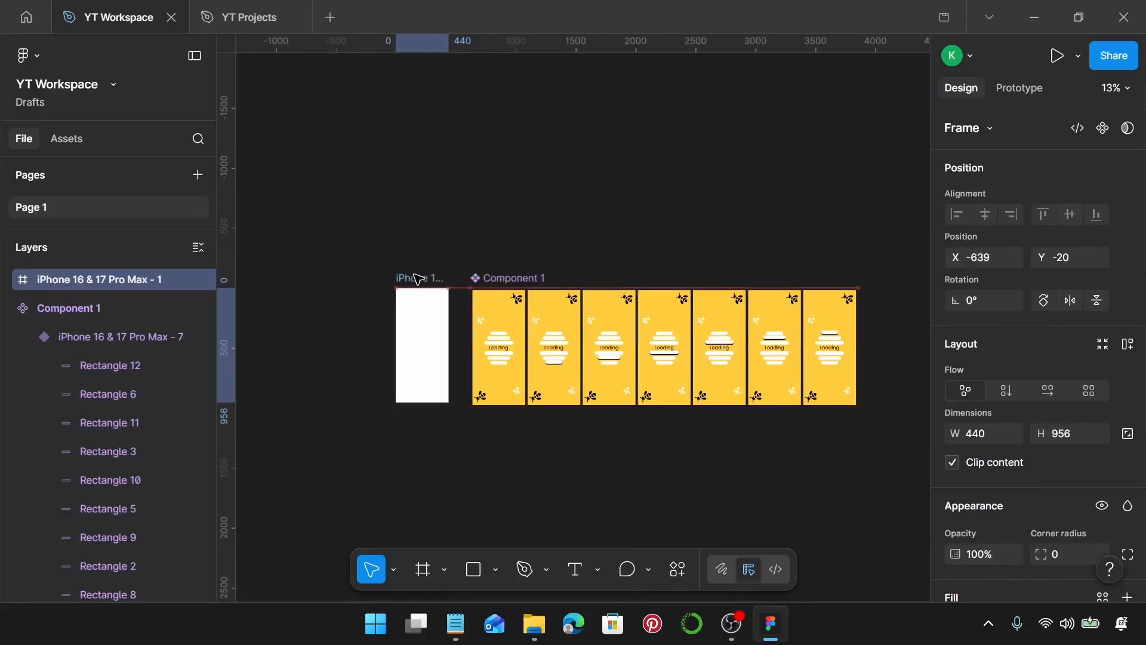
Place an instance of the first variant inside the new frame, aligned to its top-left corner.
{"action": "scroll", "coordinate": [524, 307], "scroll_direction": "up", "scroll_amount": 5}
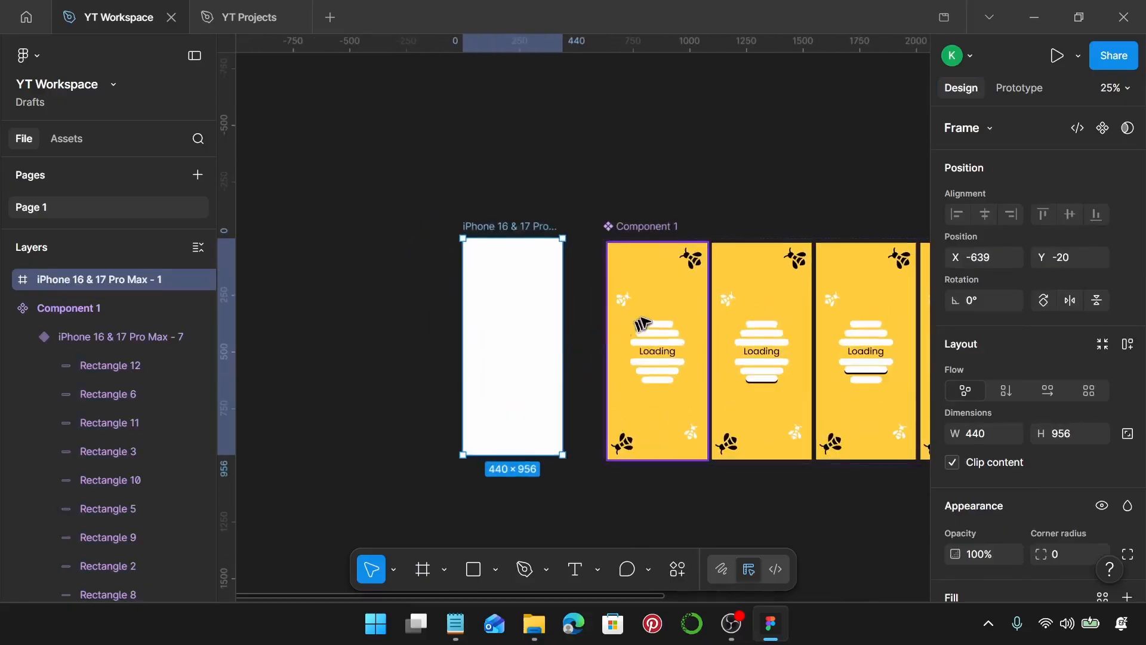
{"action": "left_click_drag", "start_coordinate": [642, 323], "coordinate": [525, 264]}
{"action": "scroll", "coordinate": [525, 264], "scroll_direction": "up", "scroll_amount": 15}
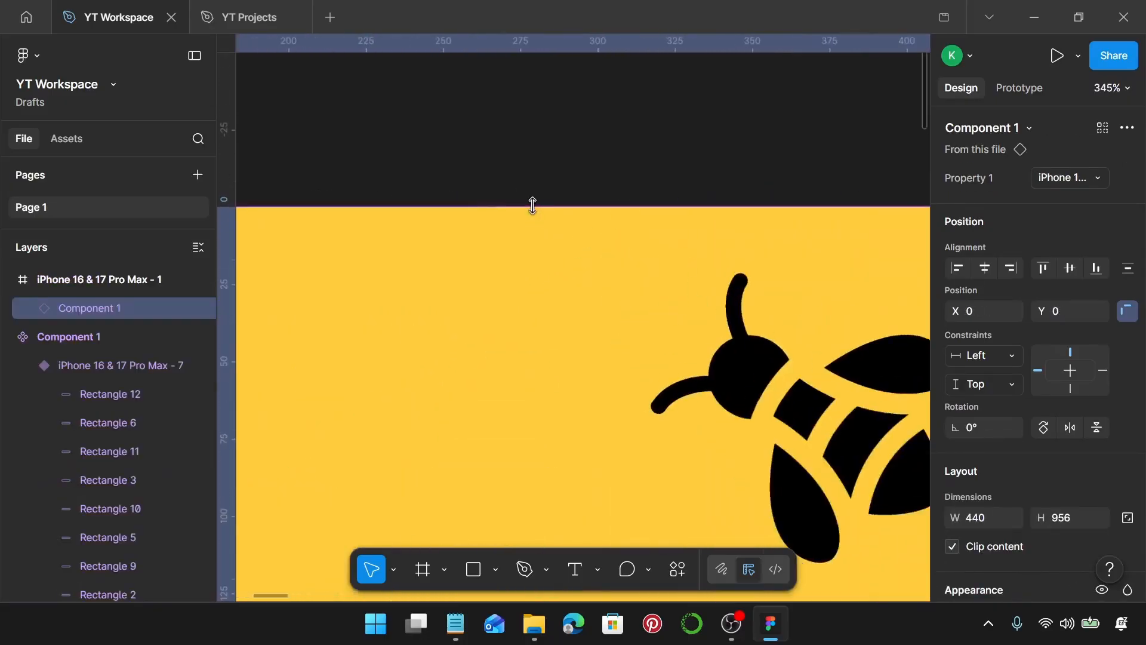
{"action": "scroll", "coordinate": [532, 205], "scroll_direction": "up", "scroll_amount": 2}
{"action": "scroll", "coordinate": [532, 205], "scroll_direction": "down", "scroll_amount": 8}
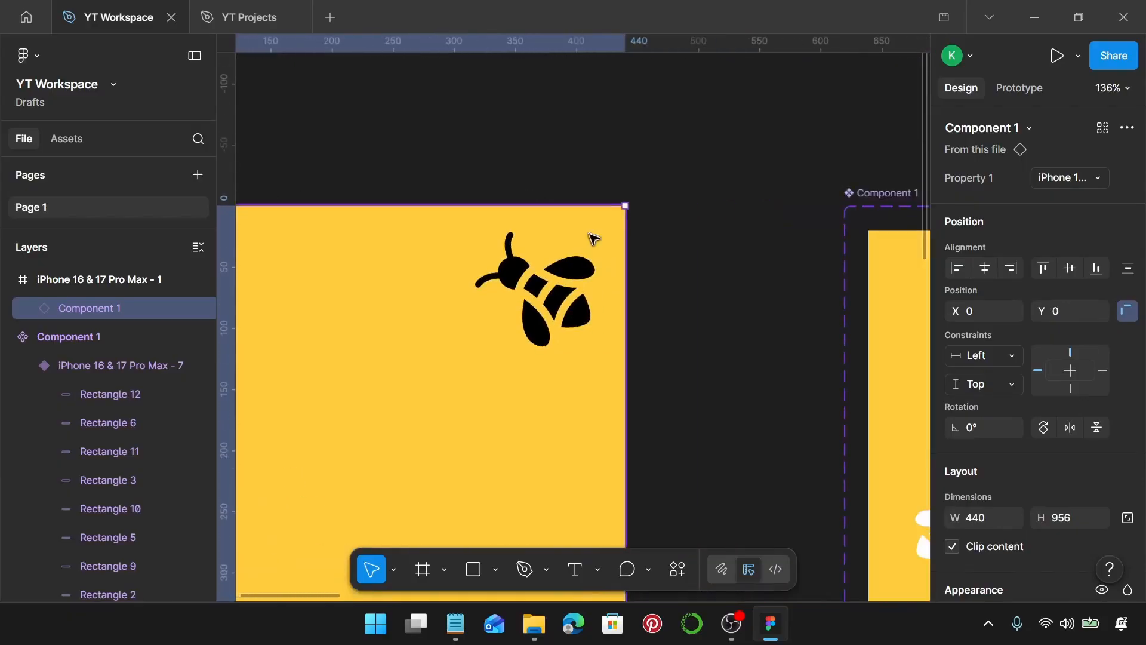
{"action": "scroll", "coordinate": [614, 231], "scroll_direction": "up", "scroll_amount": 5}
{"action": "scroll", "coordinate": [632, 221], "scroll_direction": "down", "scroll_amount": 10}
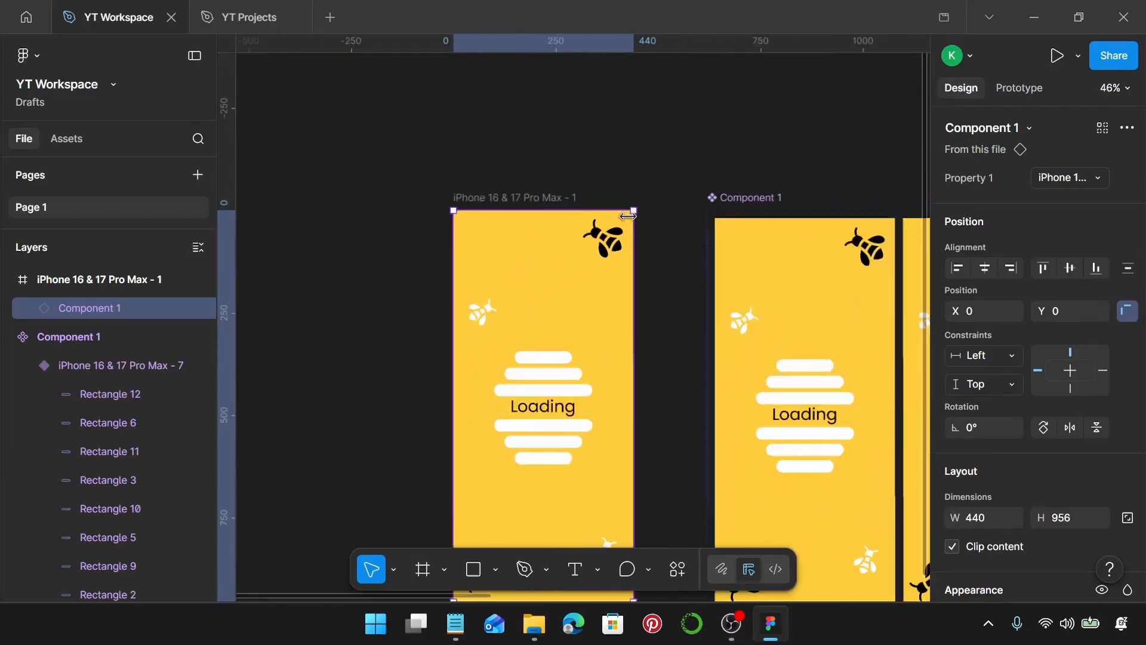
{"action": "scroll", "coordinate": [628, 216], "scroll_direction": "down", "scroll_amount": 3}
Deselect everything and present the prototype to preview the loading animation.
{"action": "left_click", "coordinate": [677, 196]}
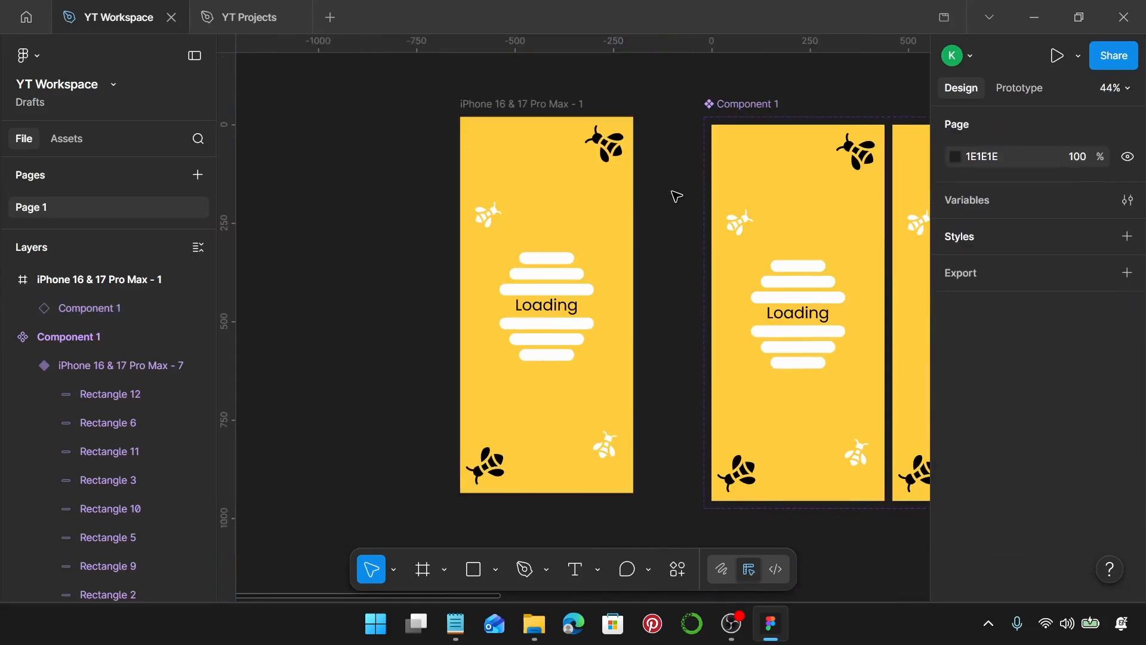
{"action": "key", "text": "ctrl+alt+Return"}
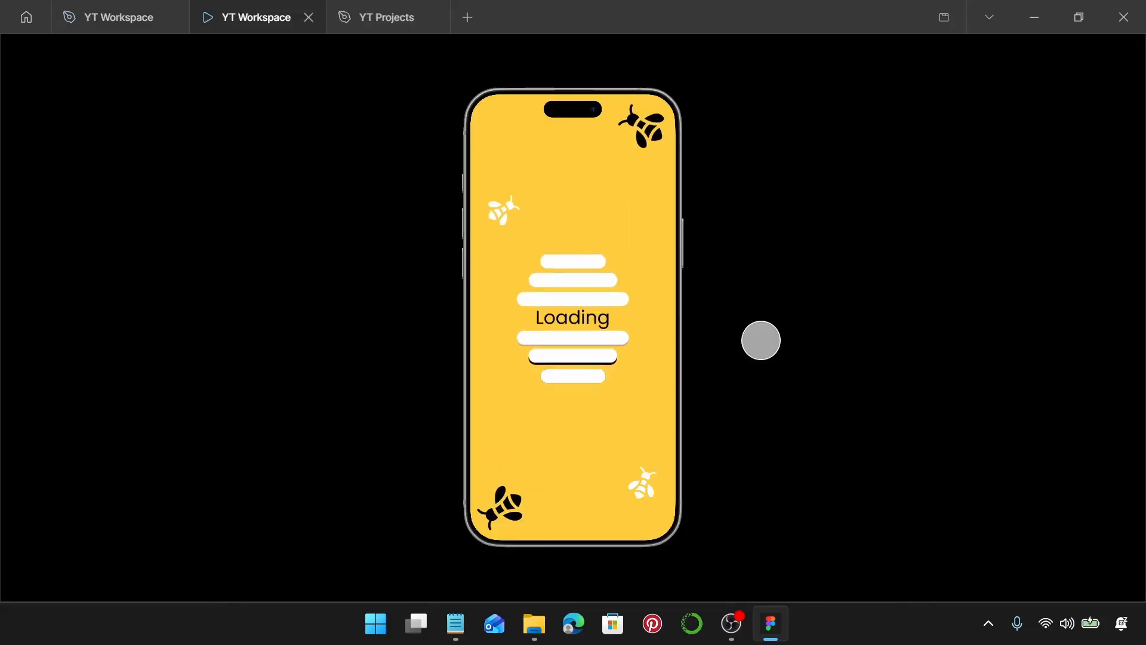